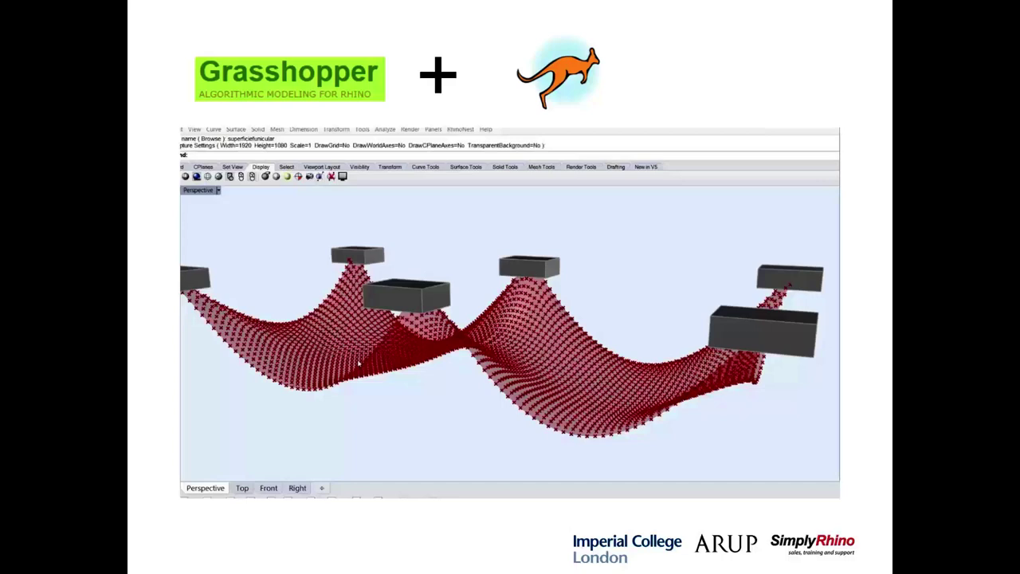
Step: Leave the slideshow and minimise the browser and Rhino windows to reach the desktop
key("Escape")
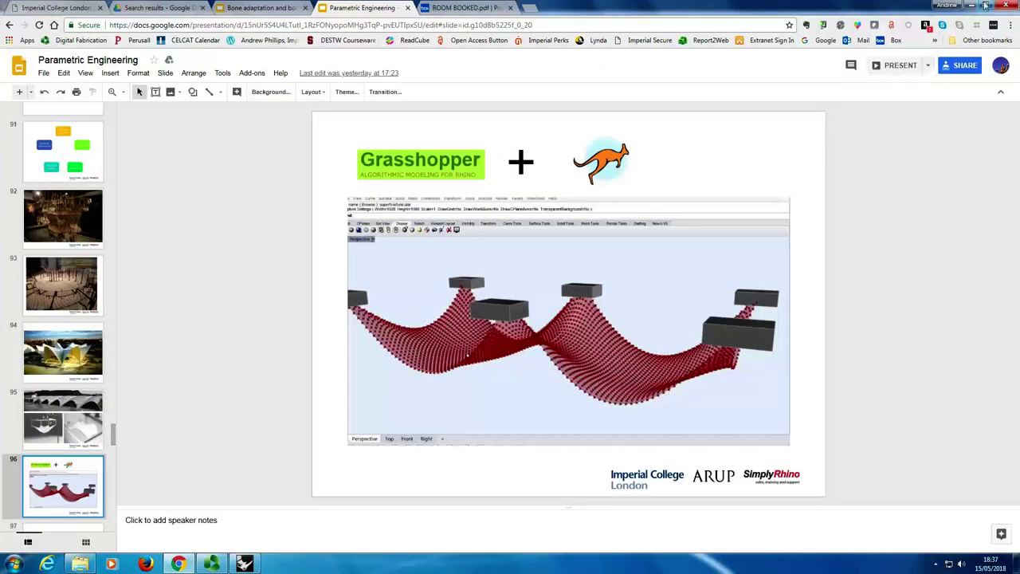
left_click(971, 5)
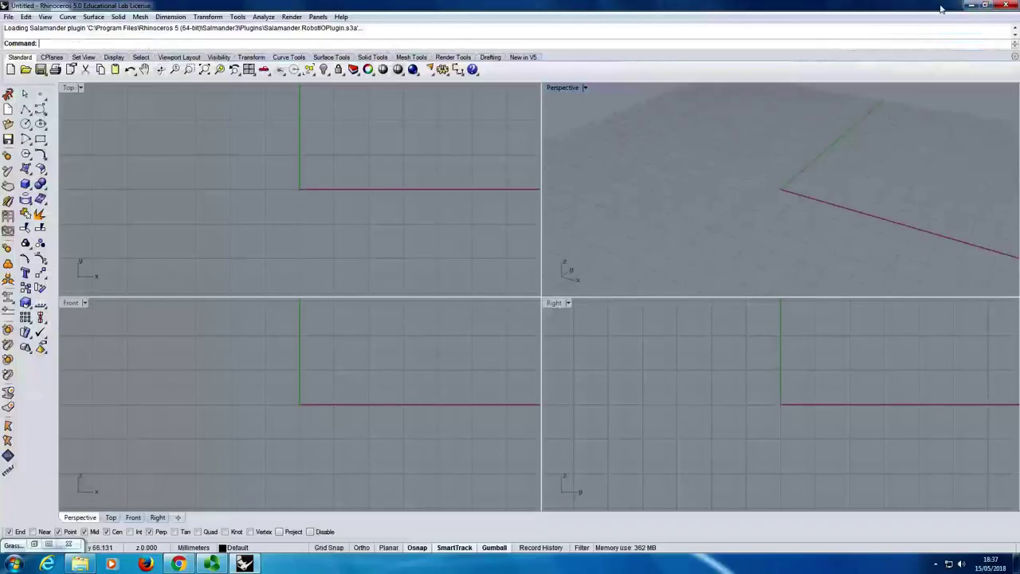
left_click(971, 6)
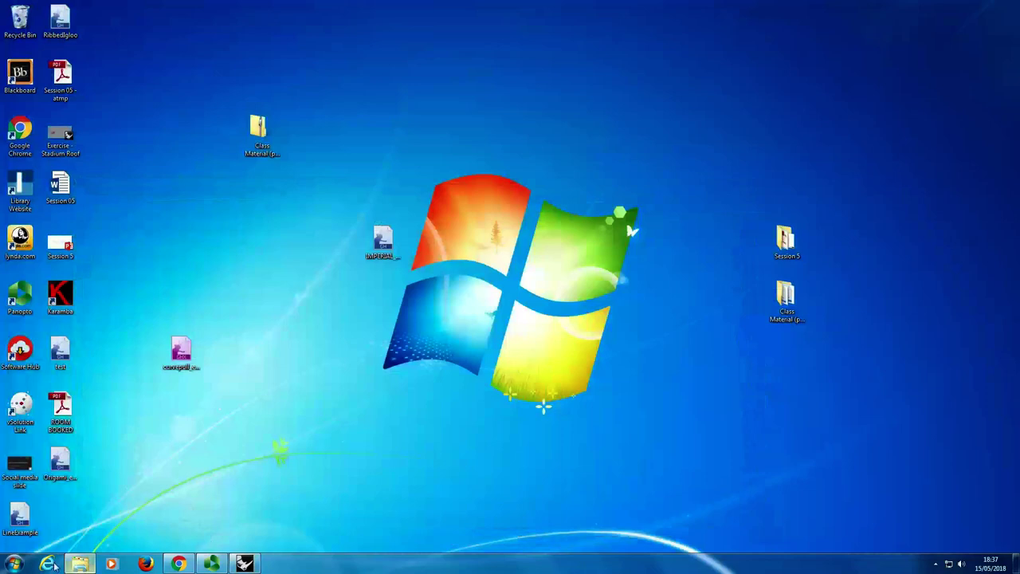
Step: Locate the Rhinoceros 5 (64-bit) launcher among the installed programs in the 2-Civil Engineering and Rhinoceros 5 folders
left_click(14, 563)
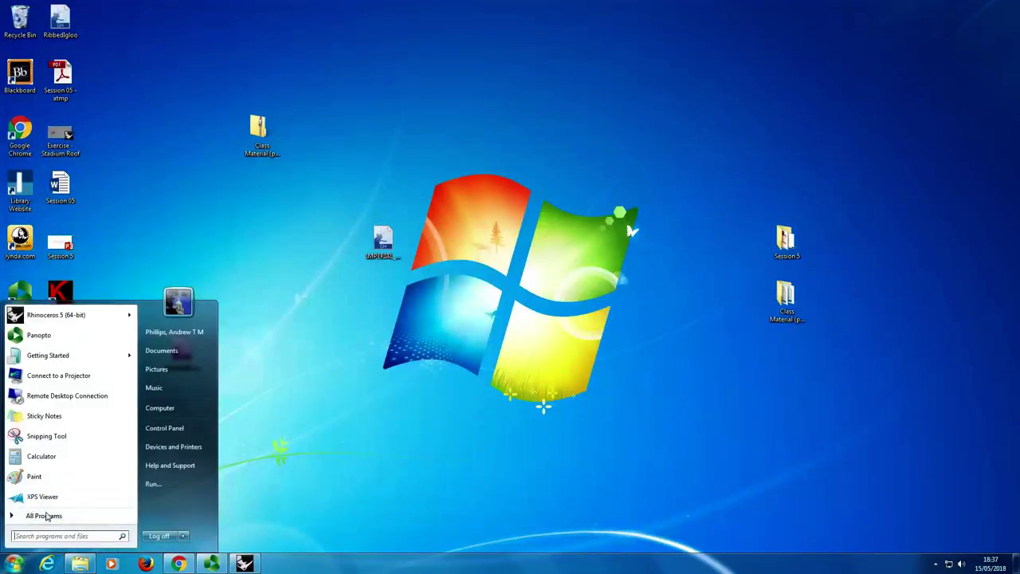
left_click(78, 565)
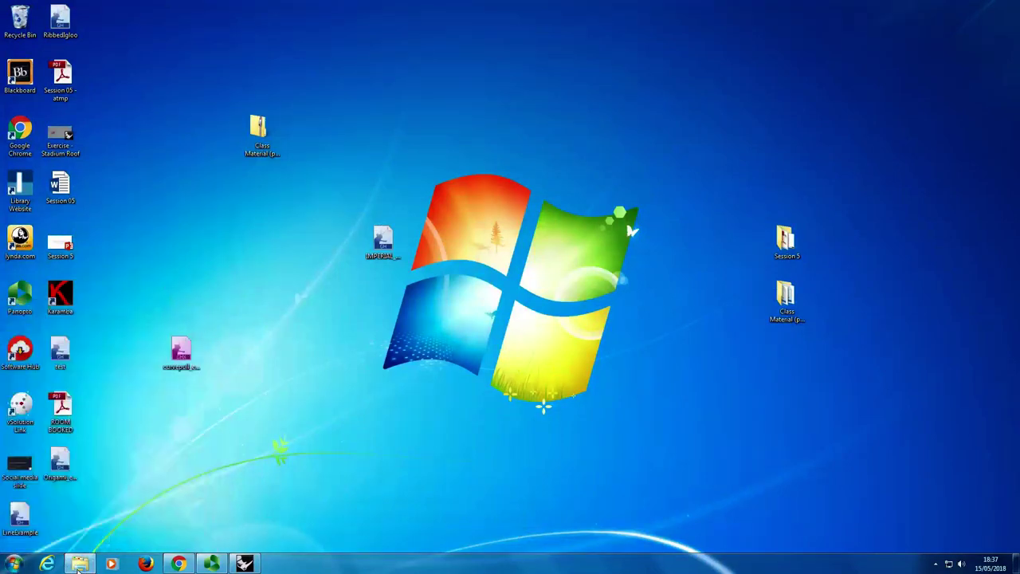
left_click(78, 566)
left_click(14, 564)
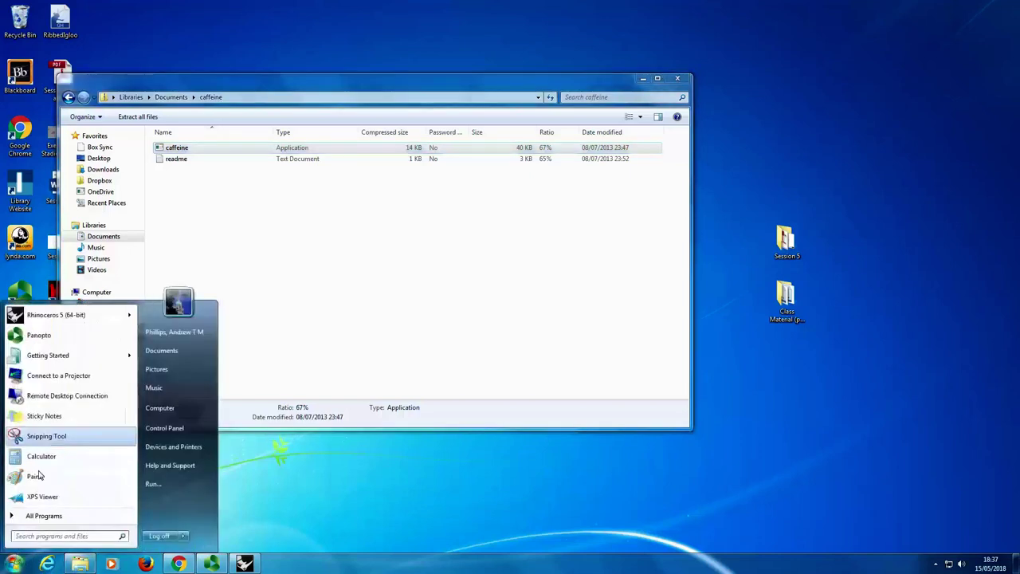
left_click(44, 516)
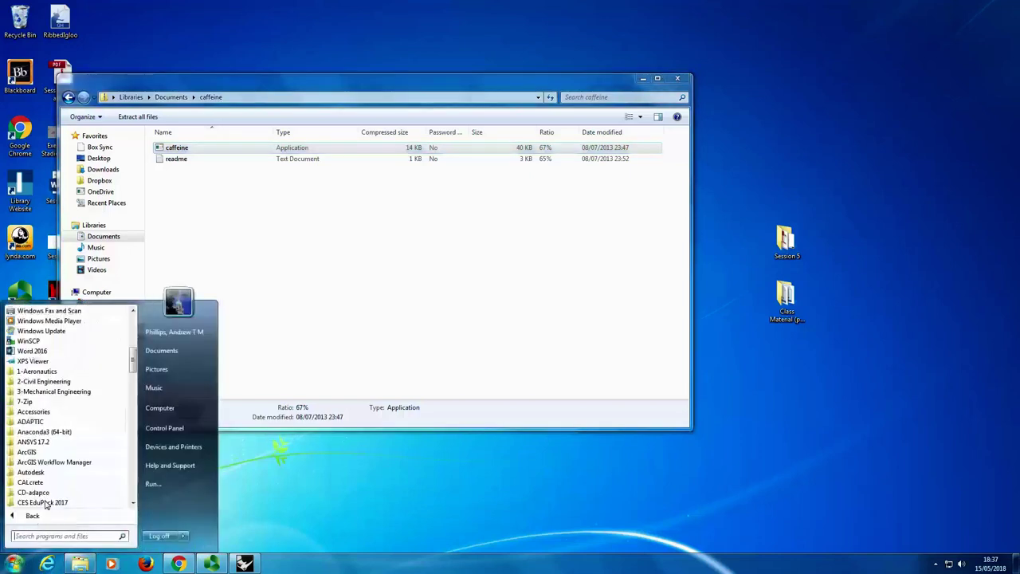
left_click(47, 382)
left_click(46, 392)
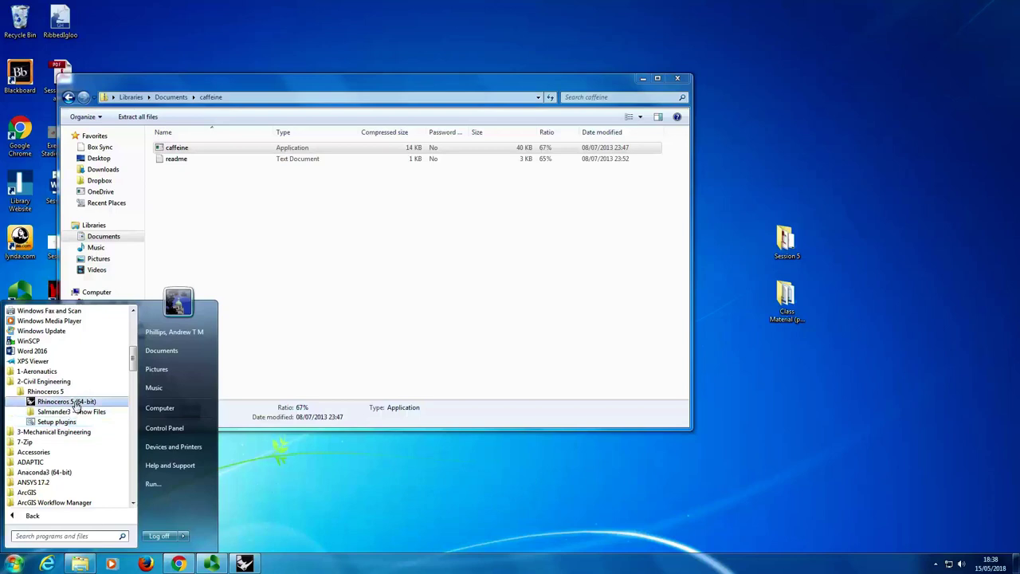
Step: Switch back to the running Rhino session and bring up the Grasshopper window, offset to uncover part of the viewports
left_click(255, 568)
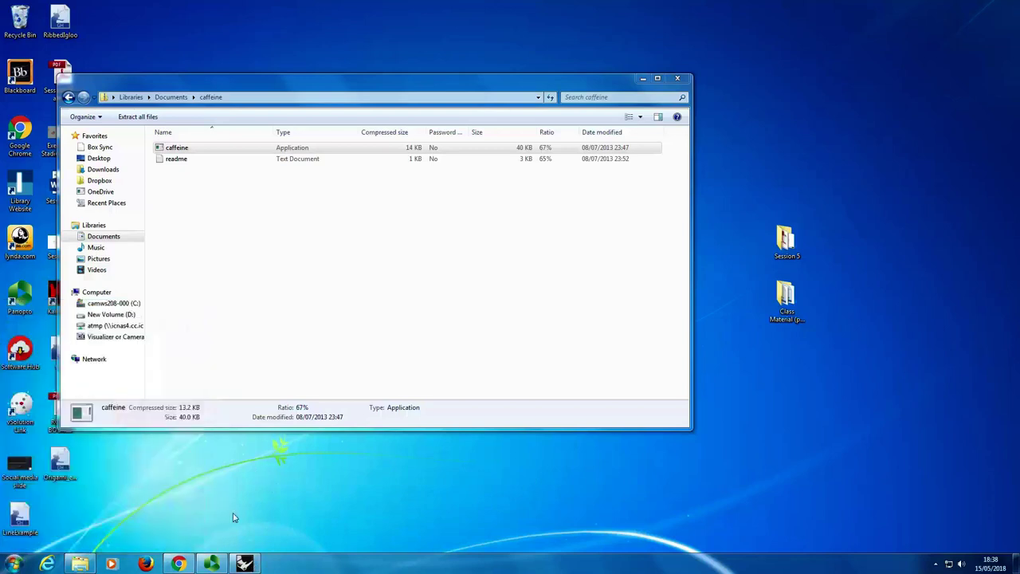
left_click(245, 563)
left_click_drag(326, 7, 533, 54)
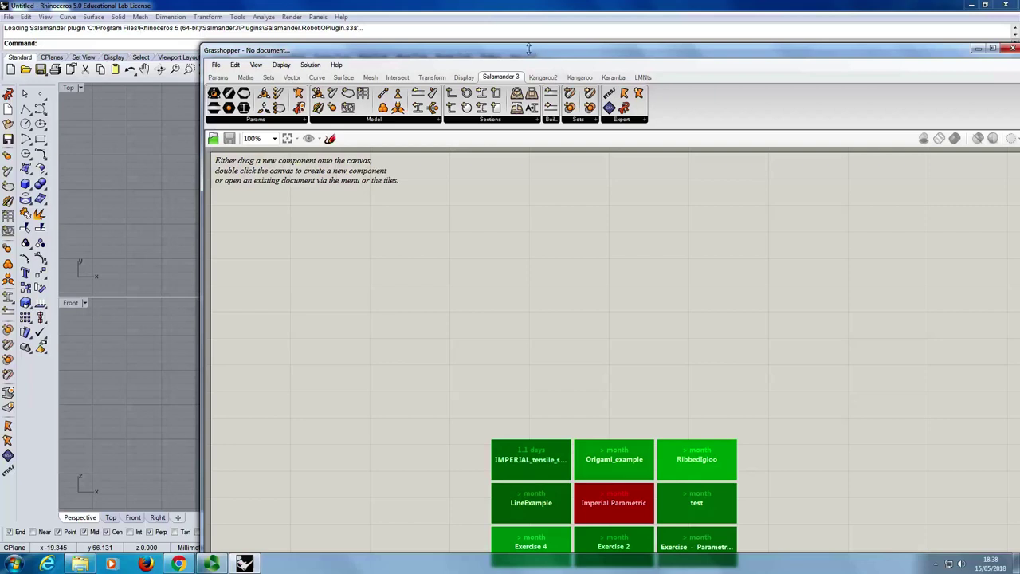
Step: Examine the Kangaroo2 components, including the solvers in the Main group and the utilities in the Mesh group
left_click(549, 77)
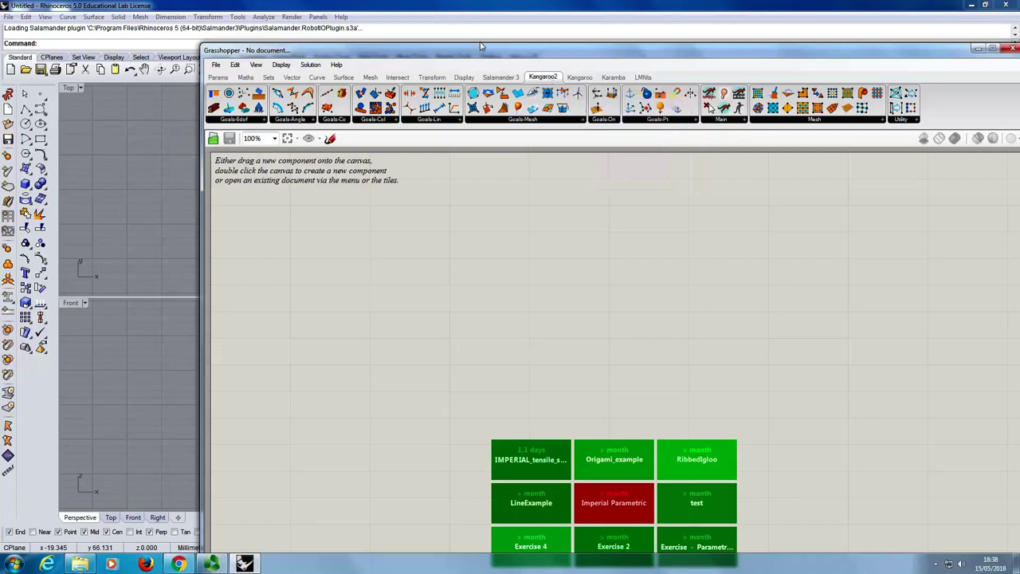
left_click_drag(484, 52, 489, 26)
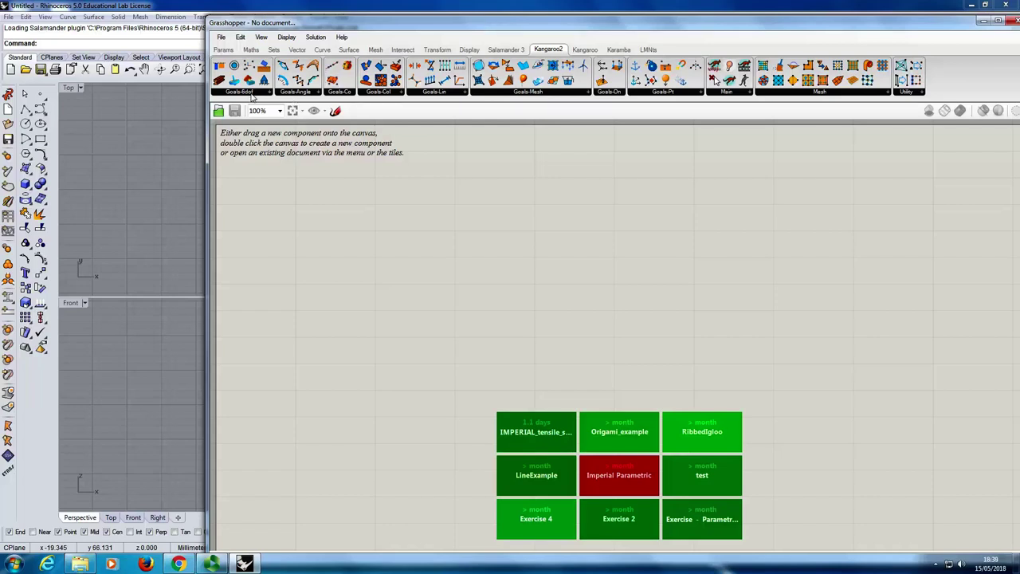
left_click(575, 50)
left_click(555, 50)
left_click(739, 93)
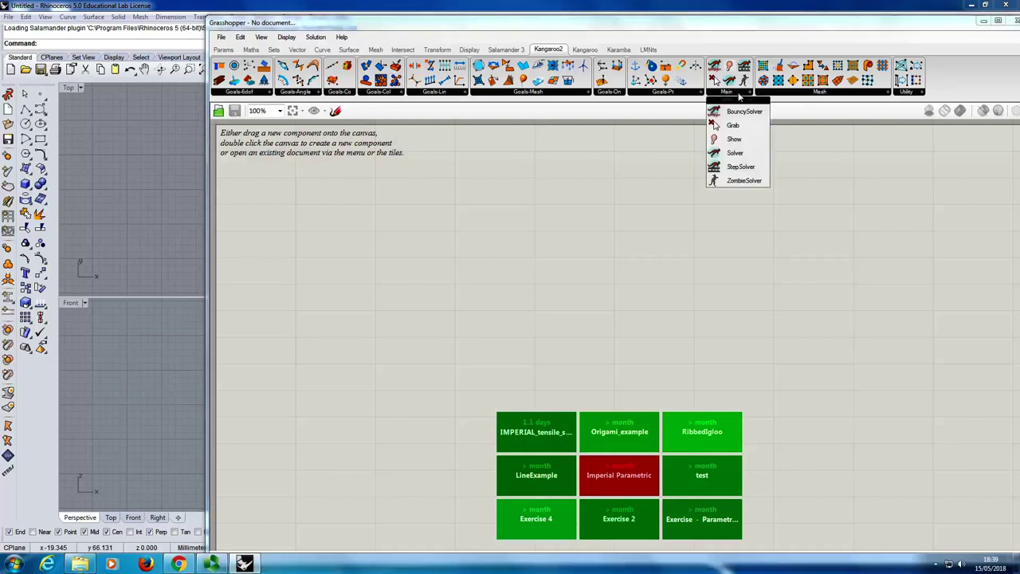
left_click(816, 93)
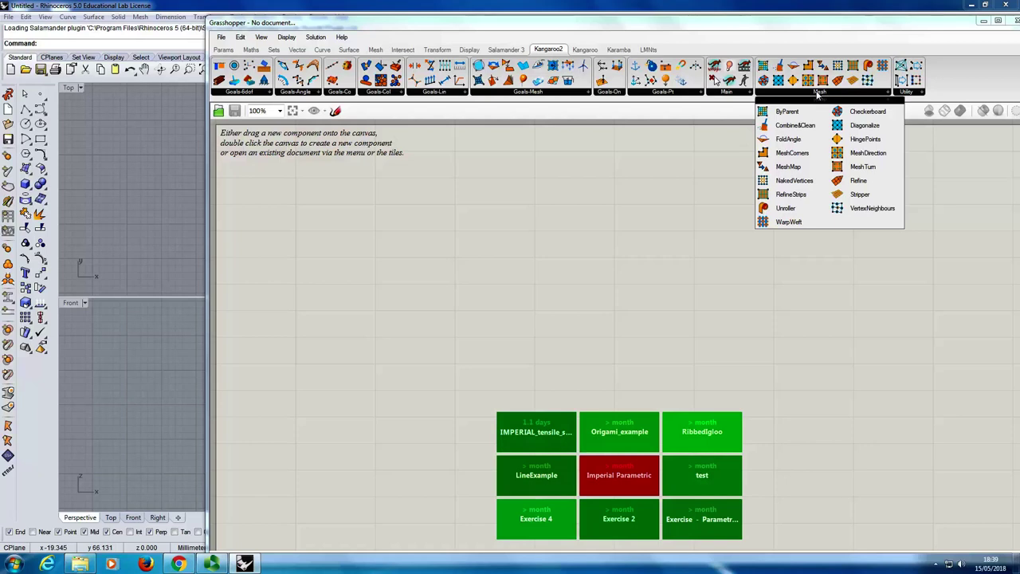
left_click(547, 260)
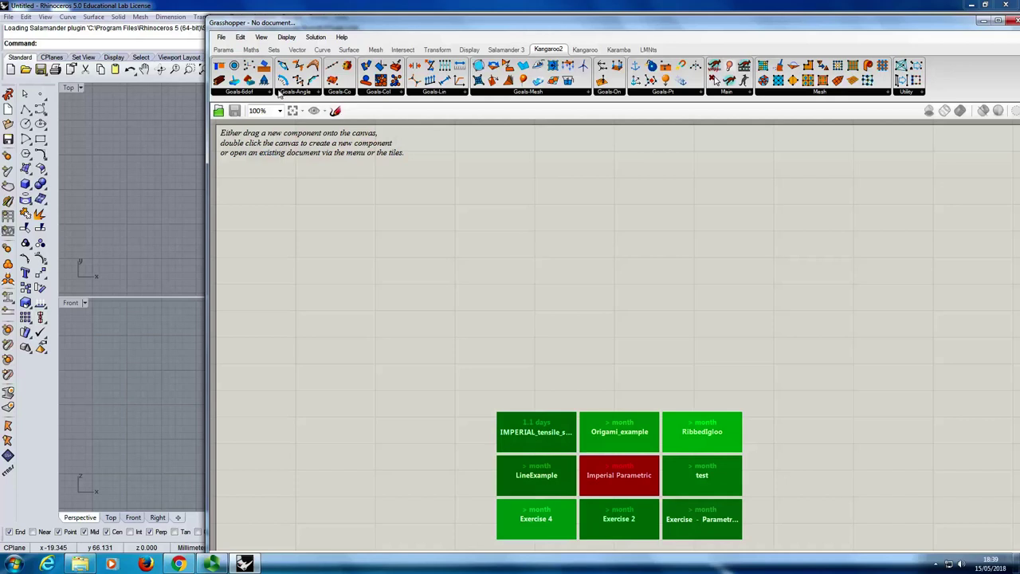
Step: Place two Point parameters one above the other on the Grasshopper canvas
left_click(231, 51)
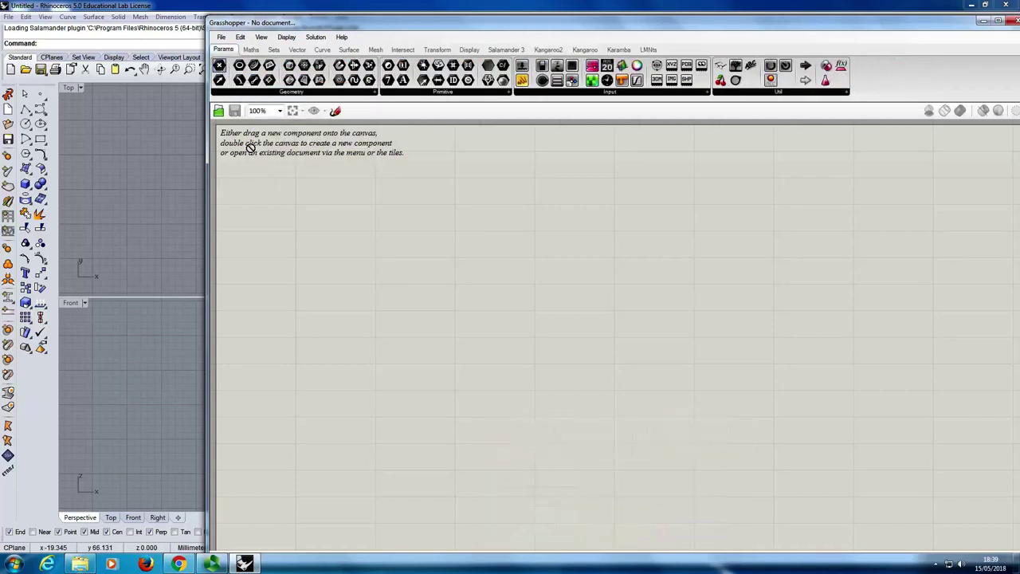
left_click(374, 264)
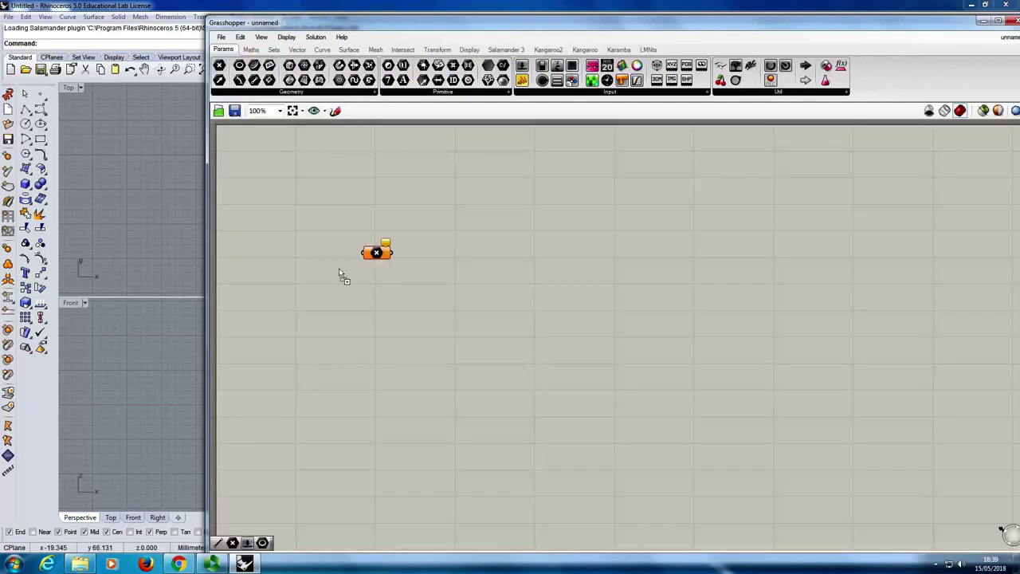
left_click(376, 306)
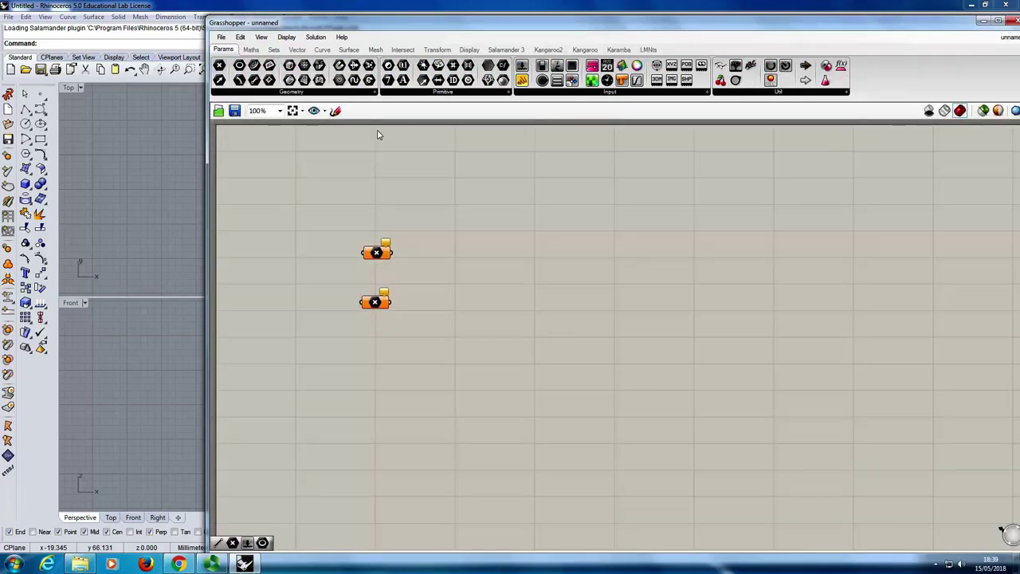
Step: Assign one point to the upper Point parameter, placed in Rhino's Top view at about x -15.5, y 7.3
left_click_drag(404, 24, 614, 43)
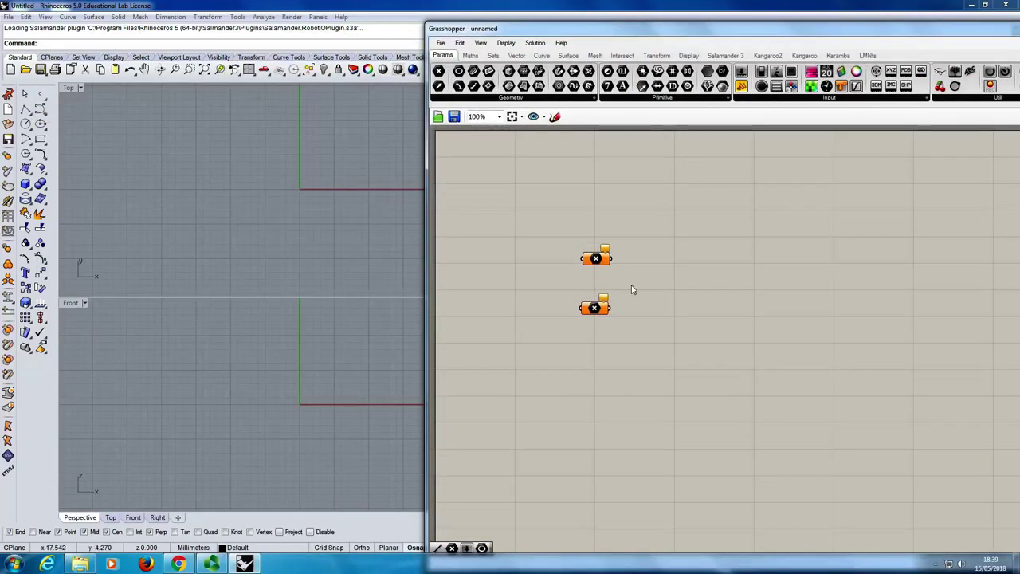
mouse_move(594, 258)
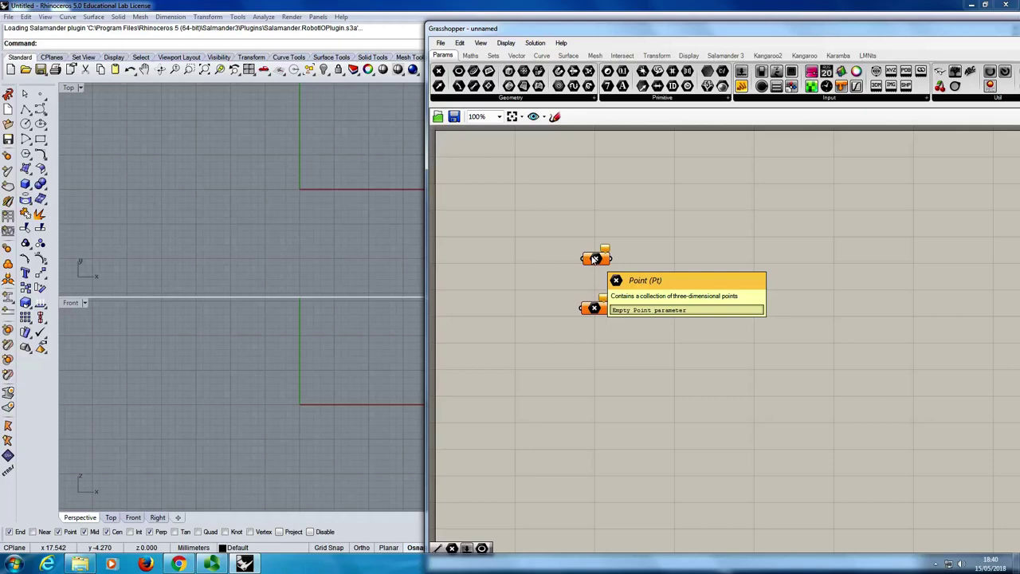
right_click(594, 258)
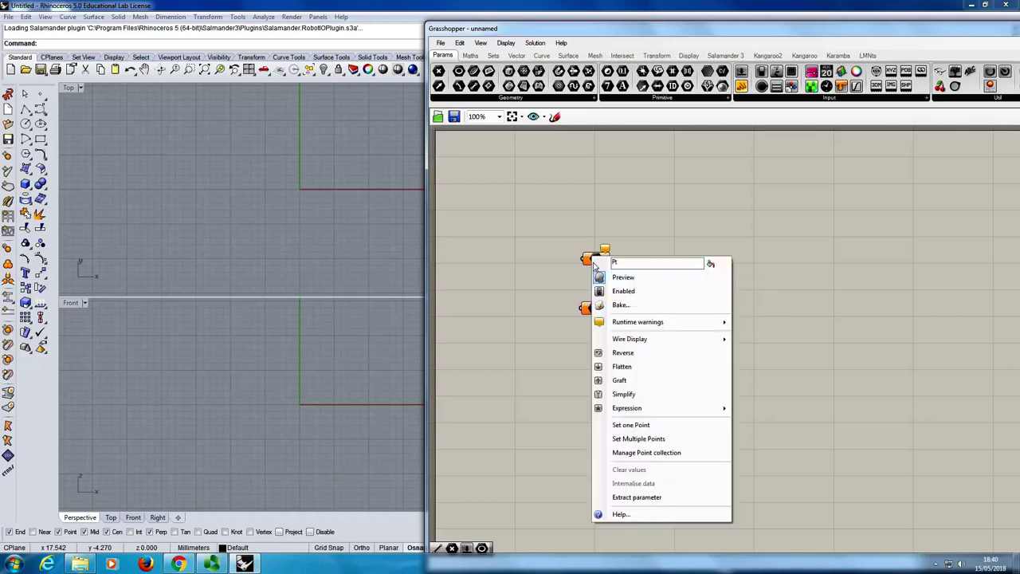
left_click(634, 425)
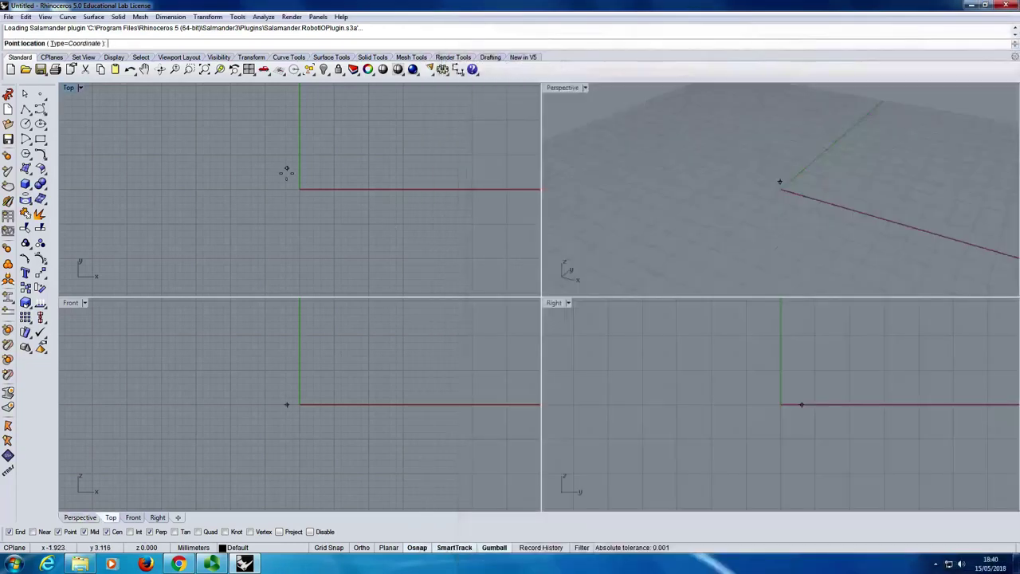
left_click(194, 140)
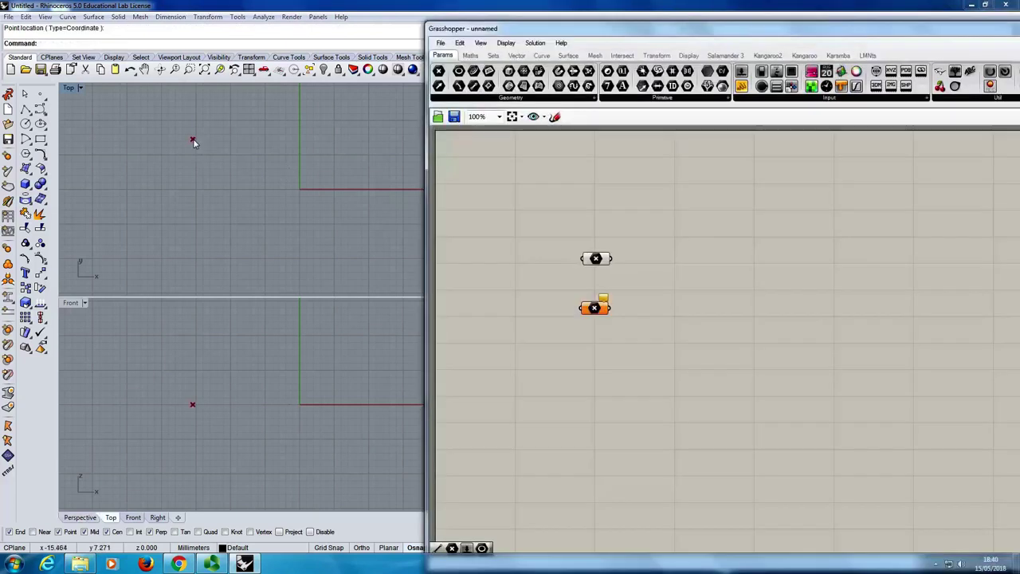
Step: Maximise the Top view and assign one point to the lower Point parameter, placed near the origin on its negative X side
double_click(74, 92)
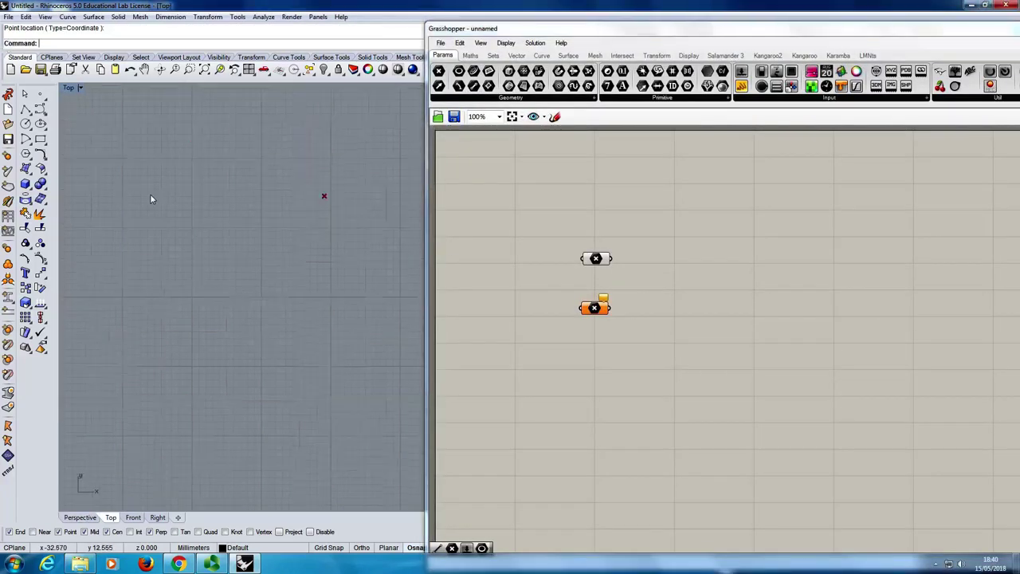
right_click_drag(337, 282, 211, 262)
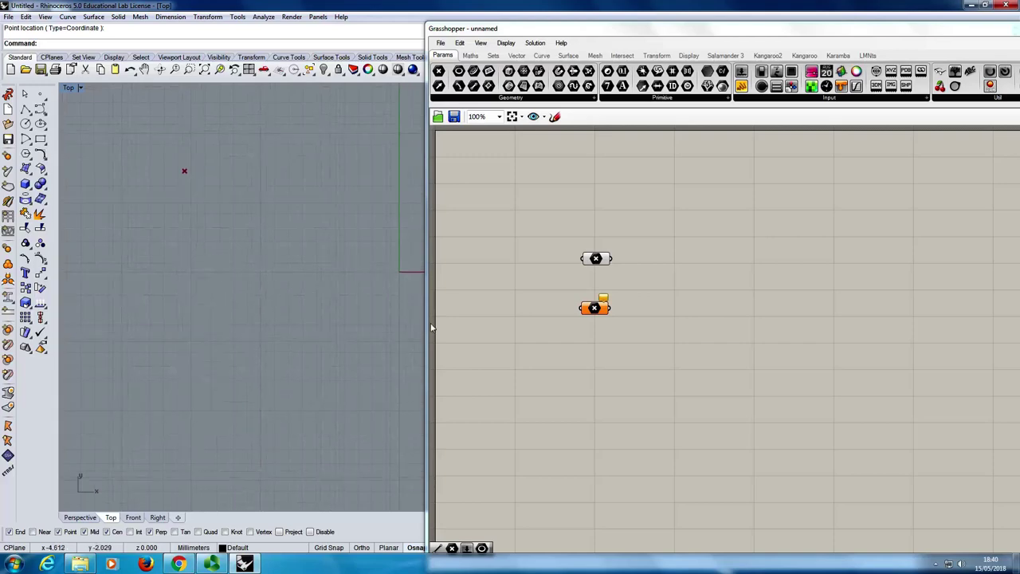
right_click(594, 309)
left_click(635, 456)
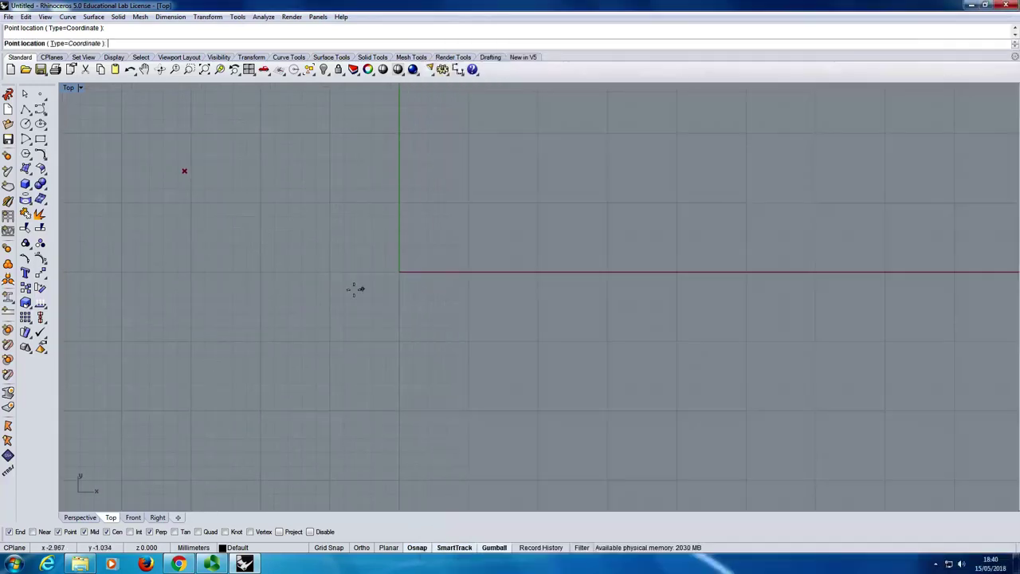
left_click(366, 271)
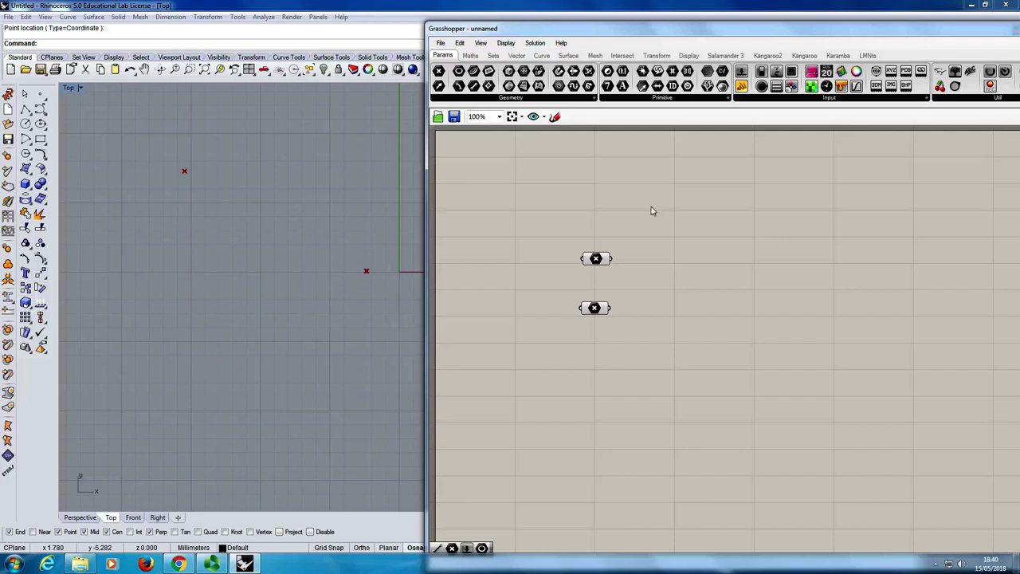
Step: Add a Line component, connecting the upper point to input A and the lower point to input B
left_click(543, 56)
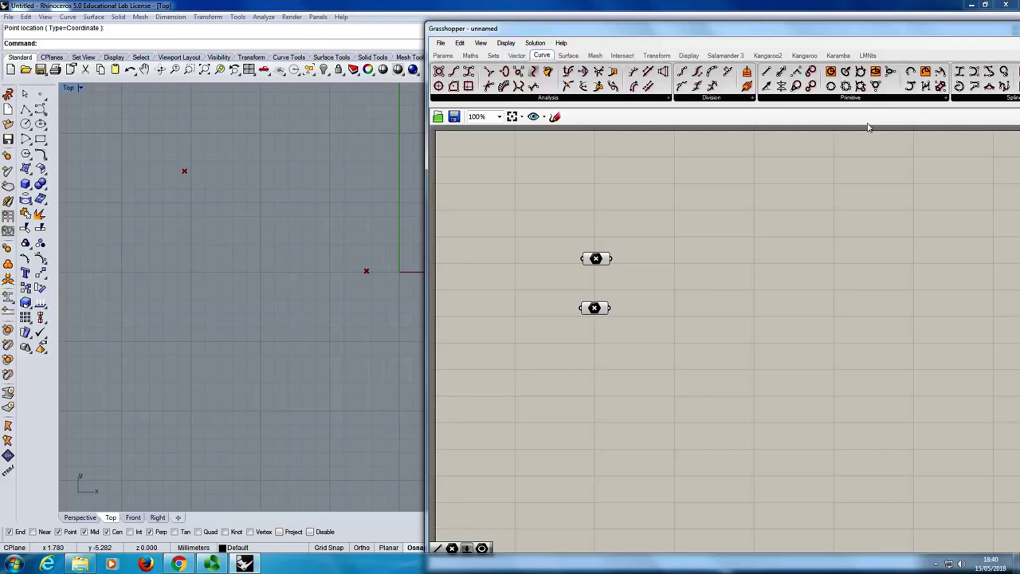
left_click(849, 98)
left_click(877, 118)
left_click(695, 296)
left_click_drag(612, 259, 678, 290)
left_click_drag(611, 308, 675, 288)
left_click(731, 338)
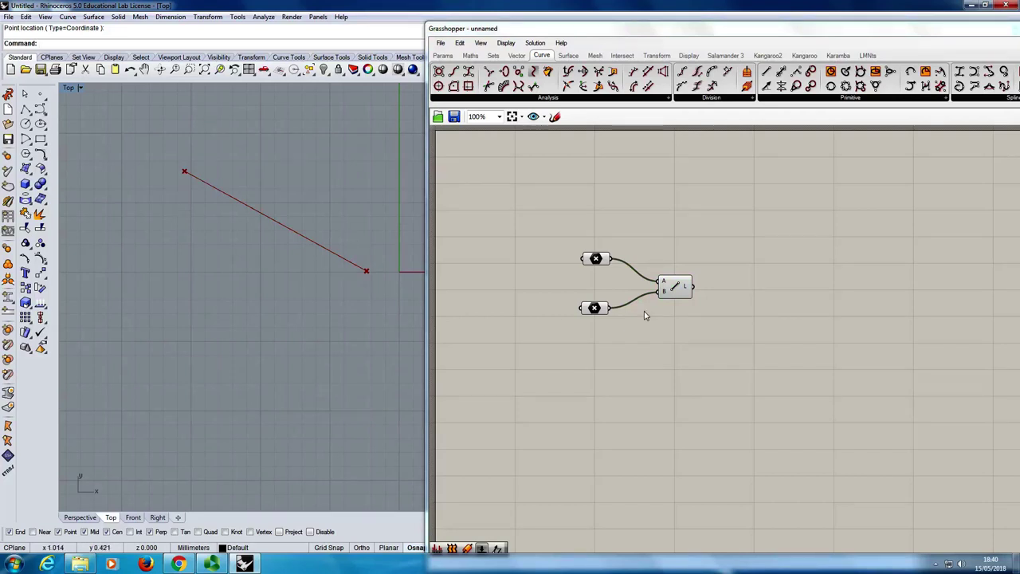
Step: Add a Kangaroo2 BouncySolver component to the right of the Line component, leaving space between them
left_click(768, 56)
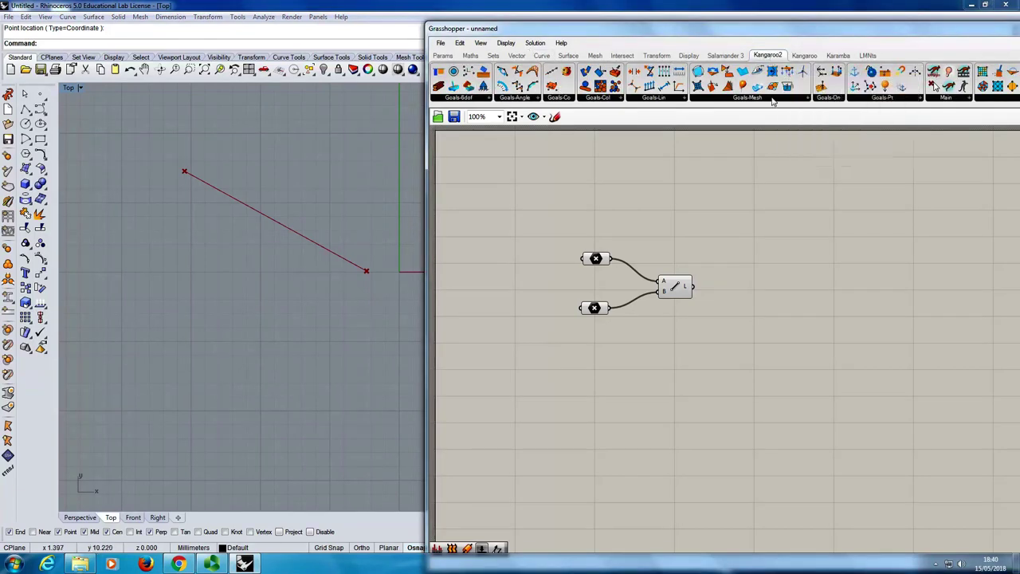
left_click(945, 98)
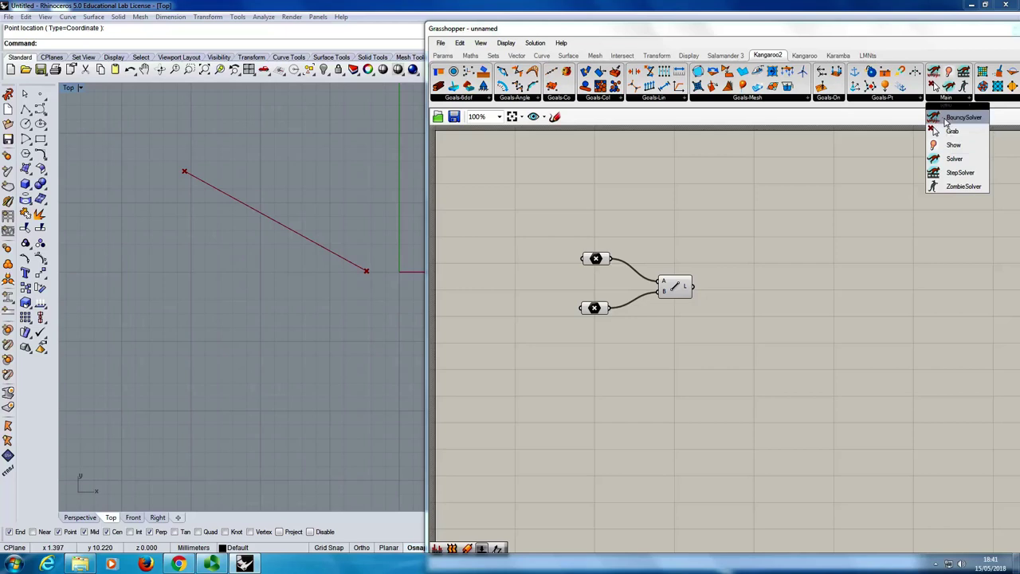
left_click(964, 118)
left_click(841, 290)
left_click_drag(840, 314, 873, 336)
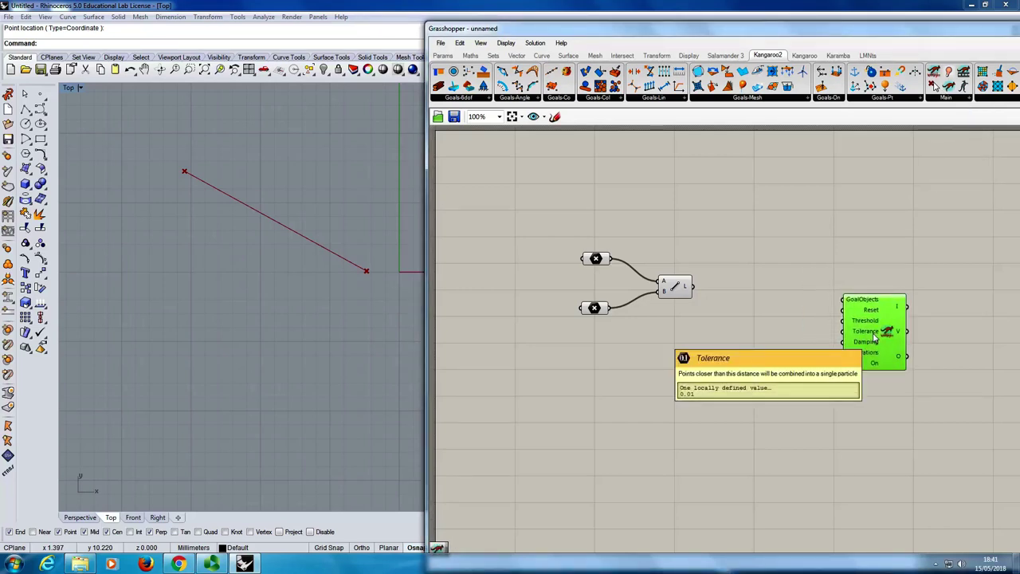
left_click_drag(889, 335, 916, 324)
left_click(781, 323)
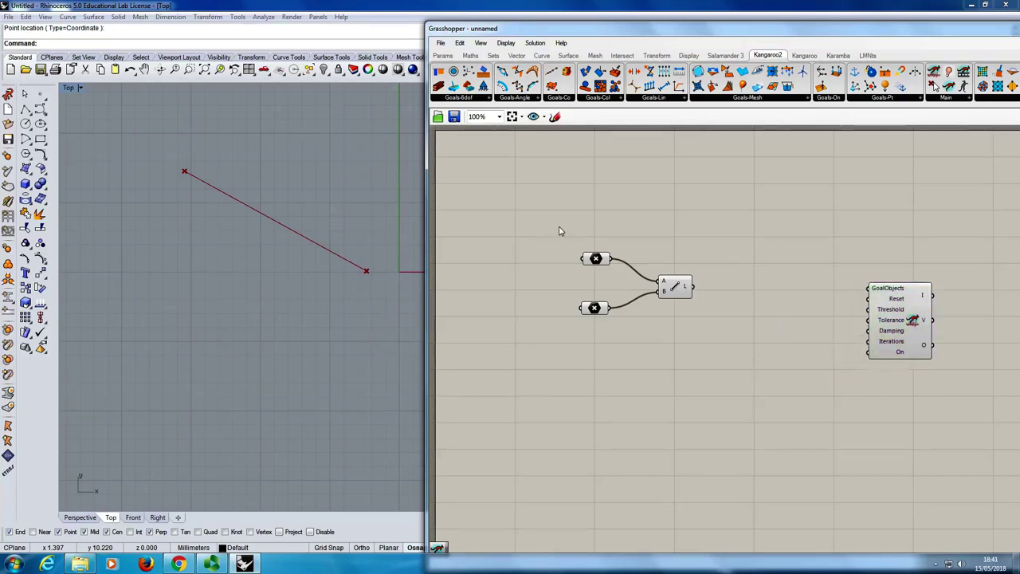
Step: Move the two Point parameters and the Line component together farther away from the BouncySolver
left_click_drag(533, 223, 743, 368)
left_click_drag(674, 292, 592, 314)
left_click(678, 250)
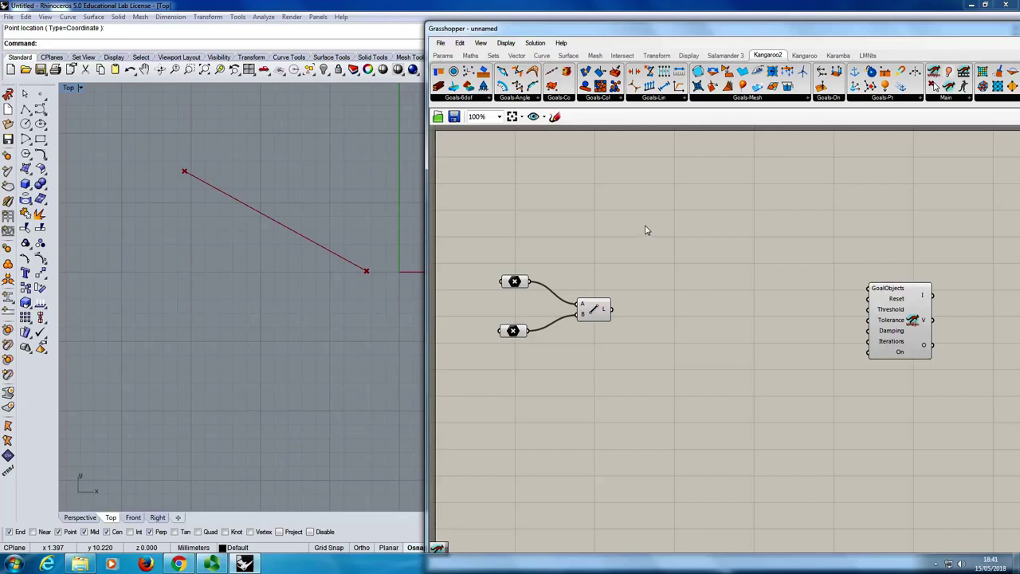
Step: Add a Kangaroo2 Length(Line) goal component between the Line component and the BouncySolver
left_click(656, 99)
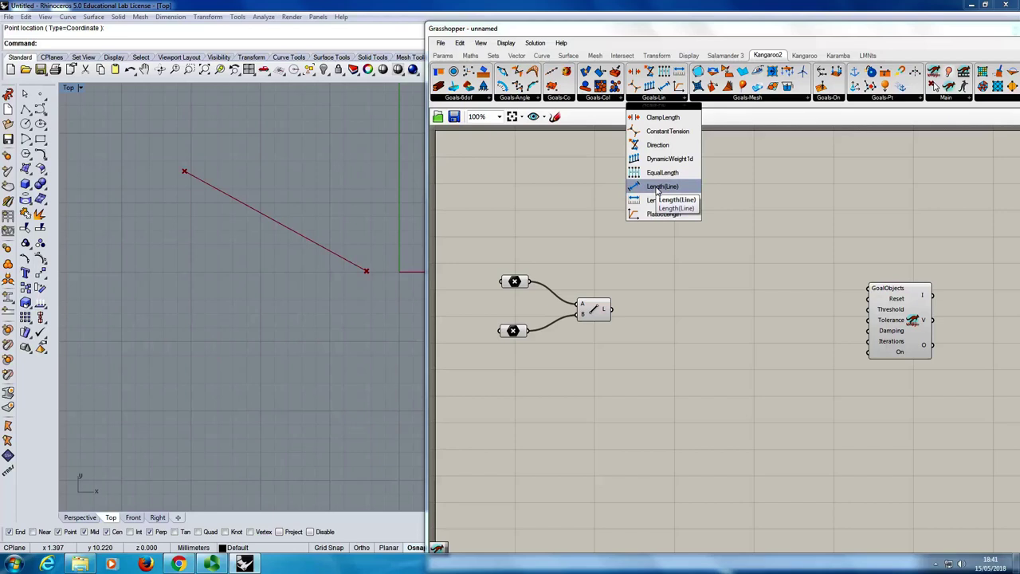
left_click_drag(658, 189, 696, 337)
left_click(650, 403)
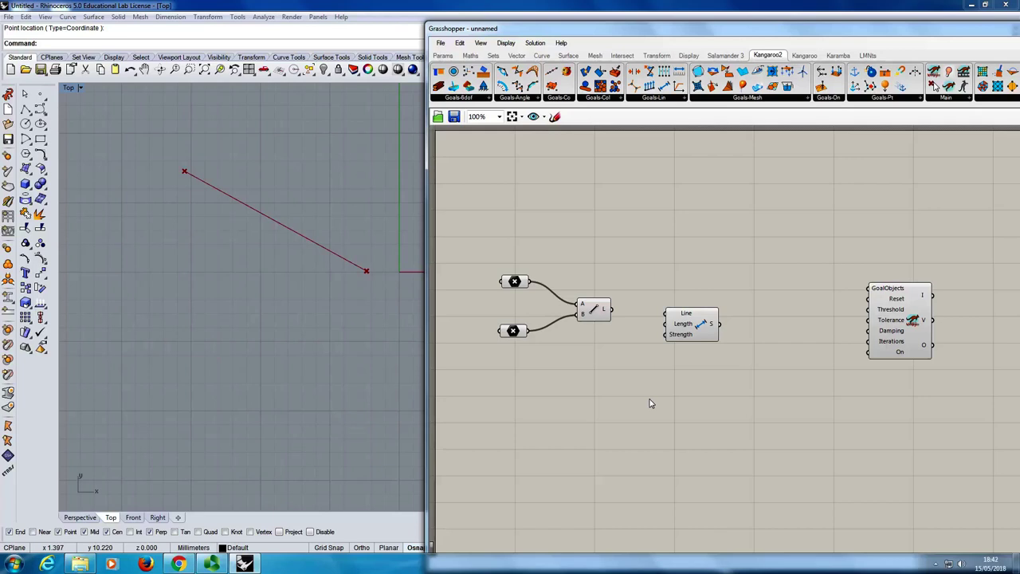
Step: Add a Kangaroo2 Grab component above the Length(Line) goal
left_click(946, 98)
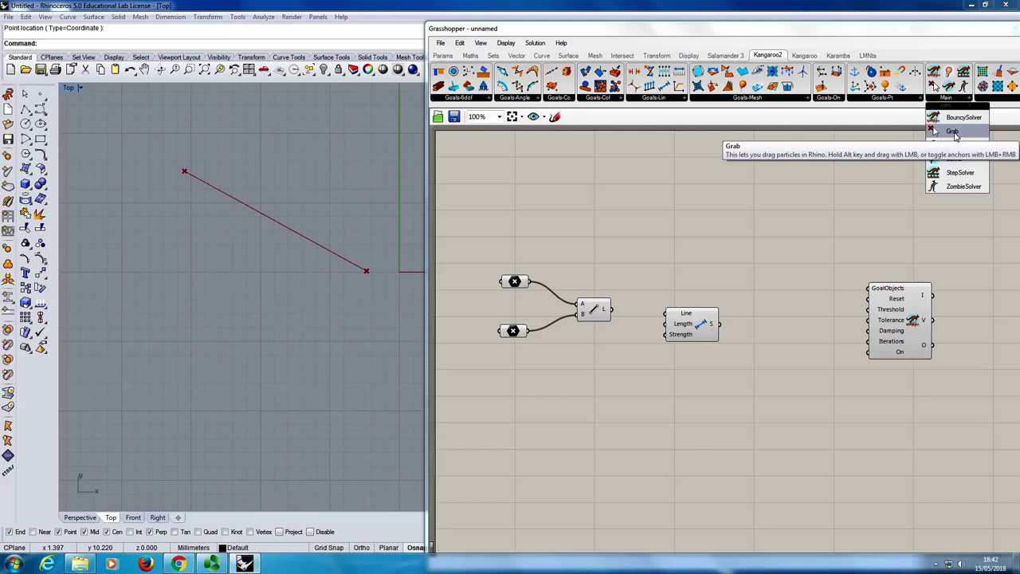
left_click(956, 136)
left_click(642, 218)
left_click(655, 220)
left_click_drag(655, 220, 678, 226)
left_click(733, 265)
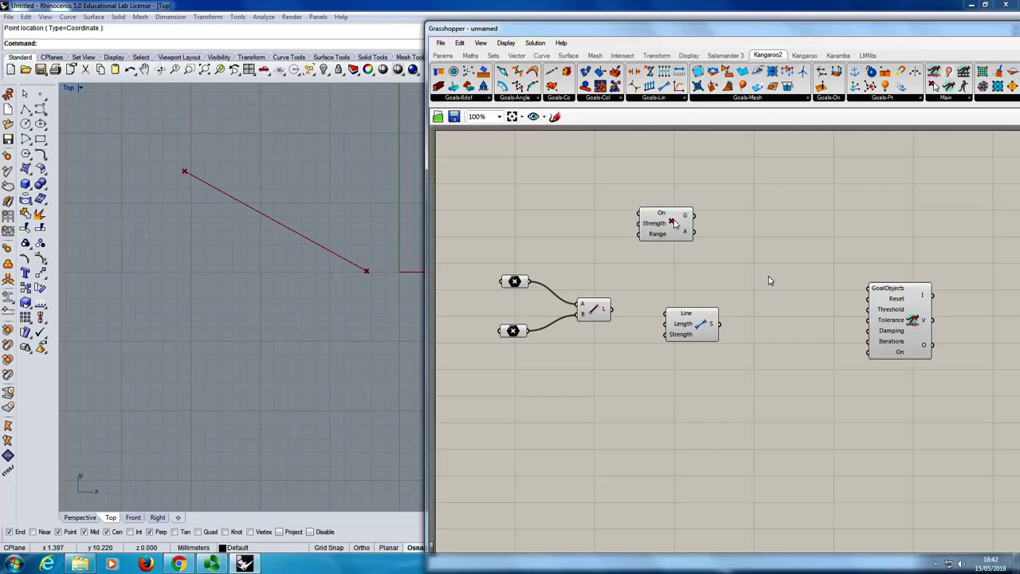
Step: Move the BouncySolver slightly upward and examine its input descriptions
left_click_drag(911, 319, 907, 308)
mouse_move(883, 281)
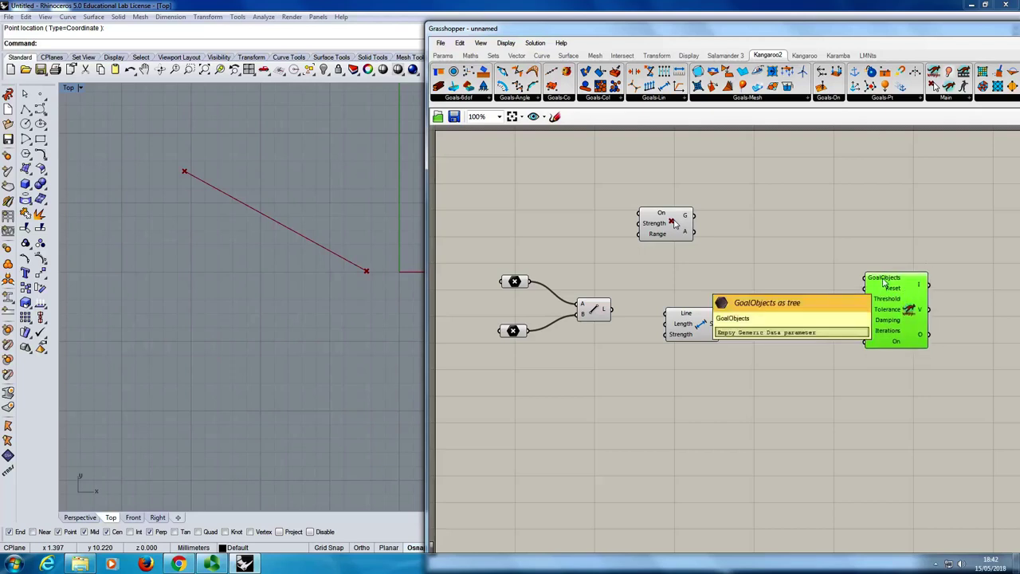
mouse_move(880, 301)
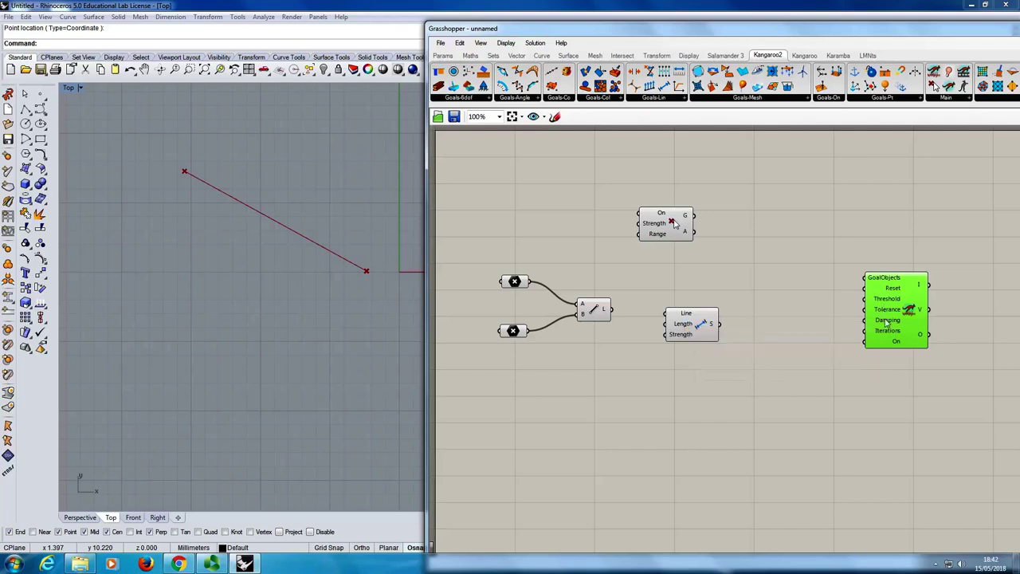
mouse_move(885, 323)
Step: Add a Button below the solver's inputs and connect it to the BouncySolver's On input
double_click(784, 382)
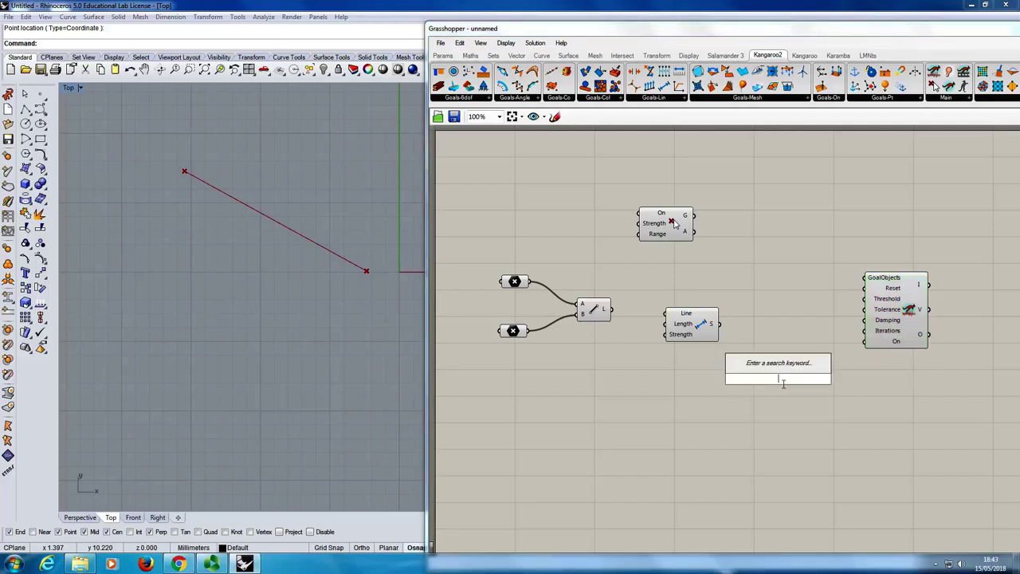
type("butt")
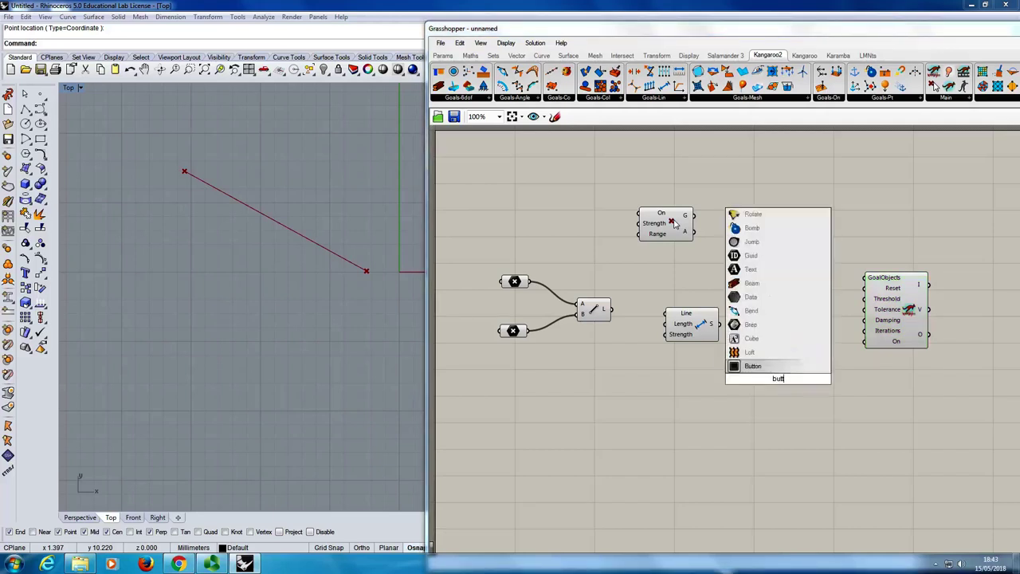
key("Return")
left_click_drag(864, 341, 807, 379)
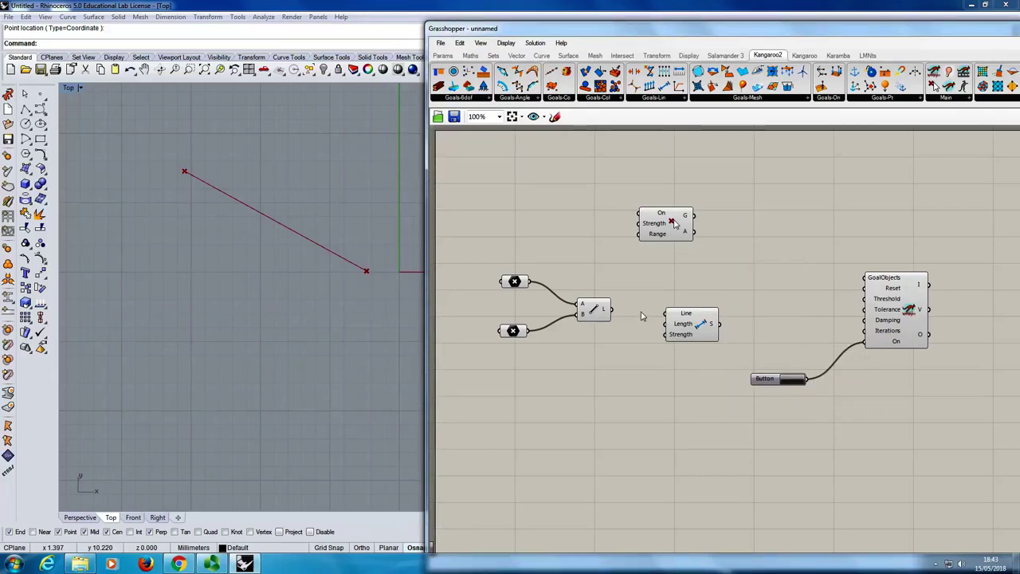
Step: Connect the Line output to the Length(Line) goal's Line input, and the goal's S output to the solver's GoalObjects
left_click_drag(672, 227, 658, 218)
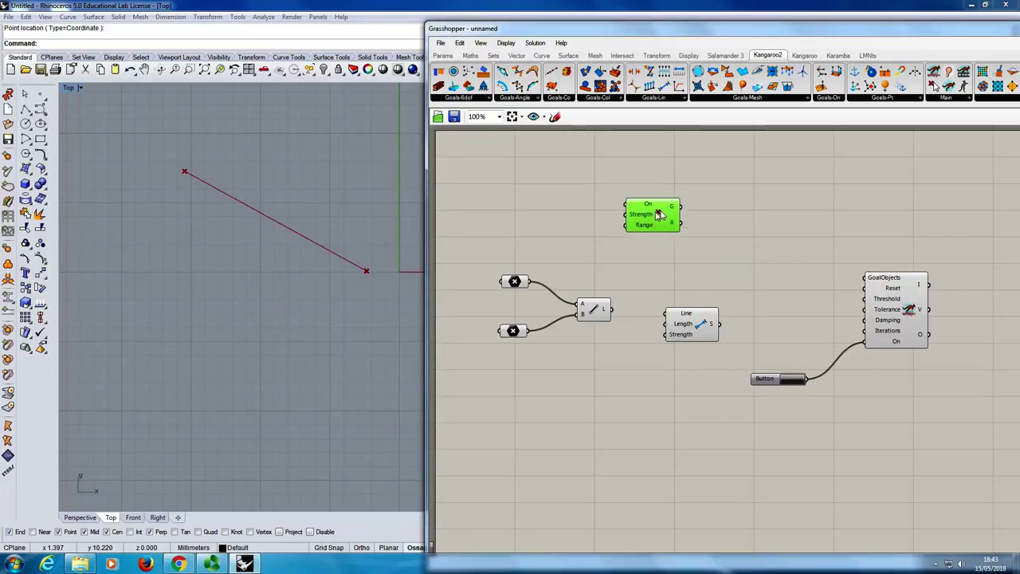
left_click(680, 312)
left_click(594, 309)
left_click_drag(694, 323, 696, 321)
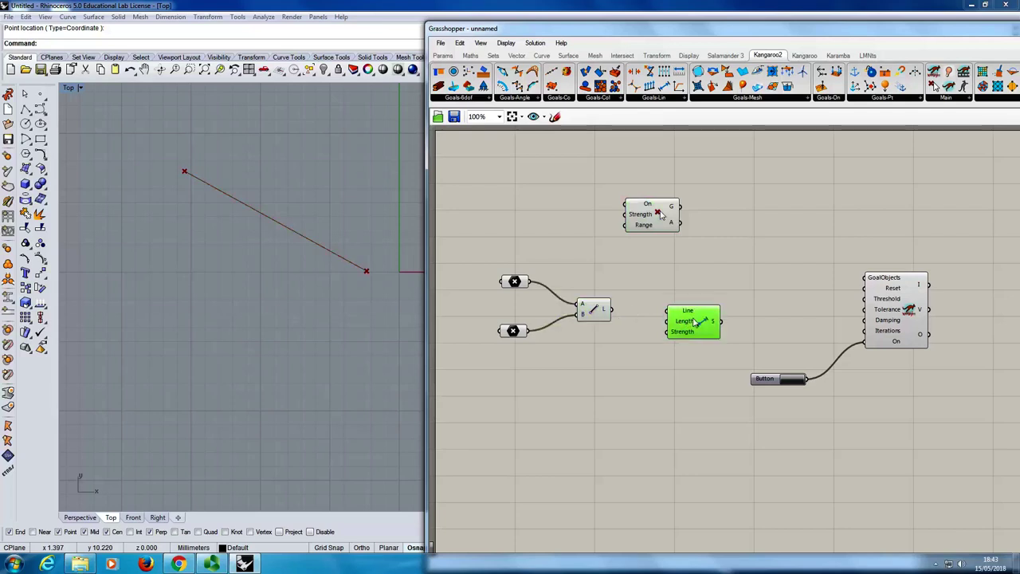
mouse_move(688, 327)
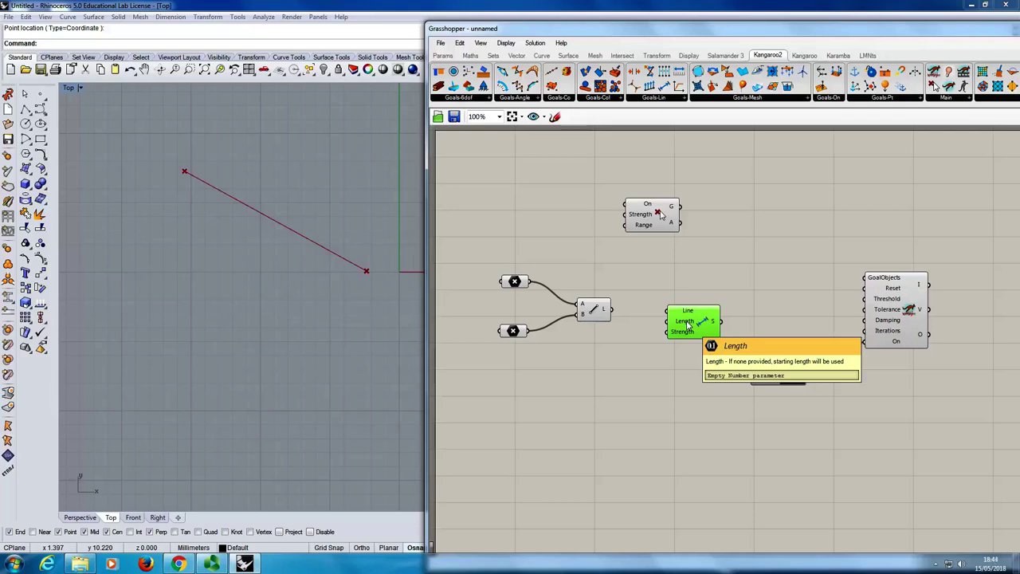
left_click_drag(611, 309, 672, 313)
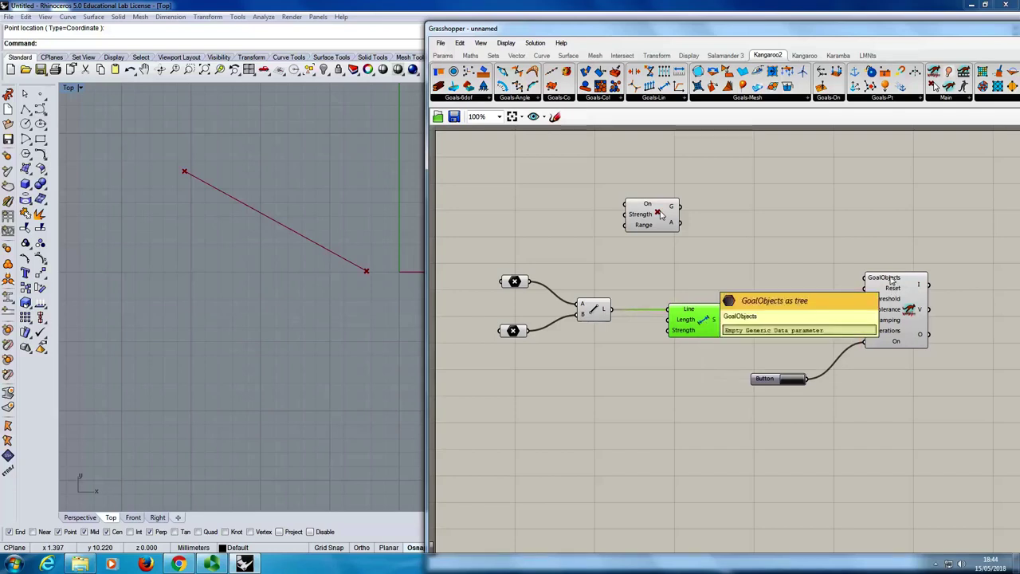
left_click_drag(722, 319, 864, 278)
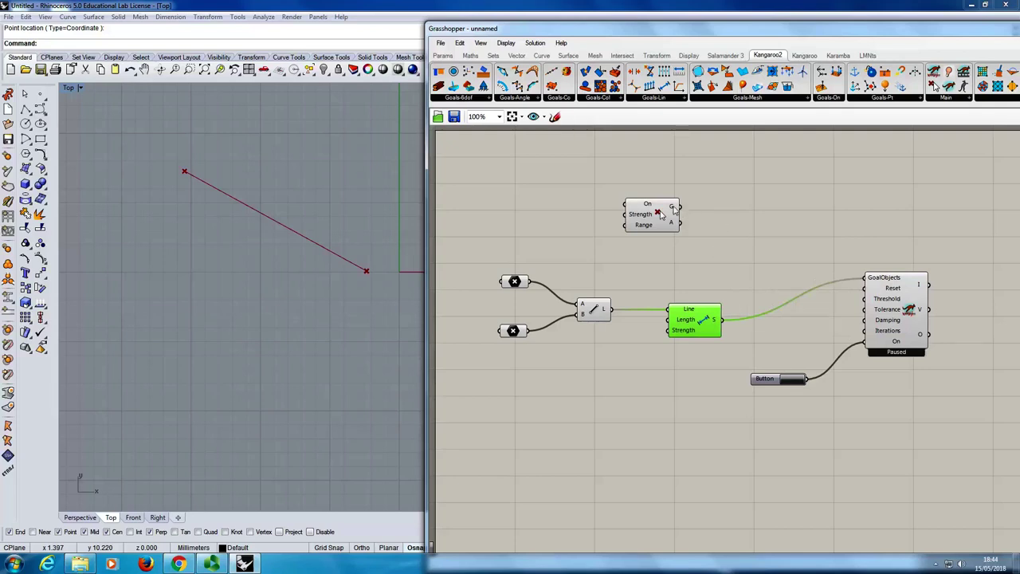
Step: Move Grab farther up and add its G output to the solver's GoalObjects alongside the length goal
left_click_drag(660, 215, 676, 200)
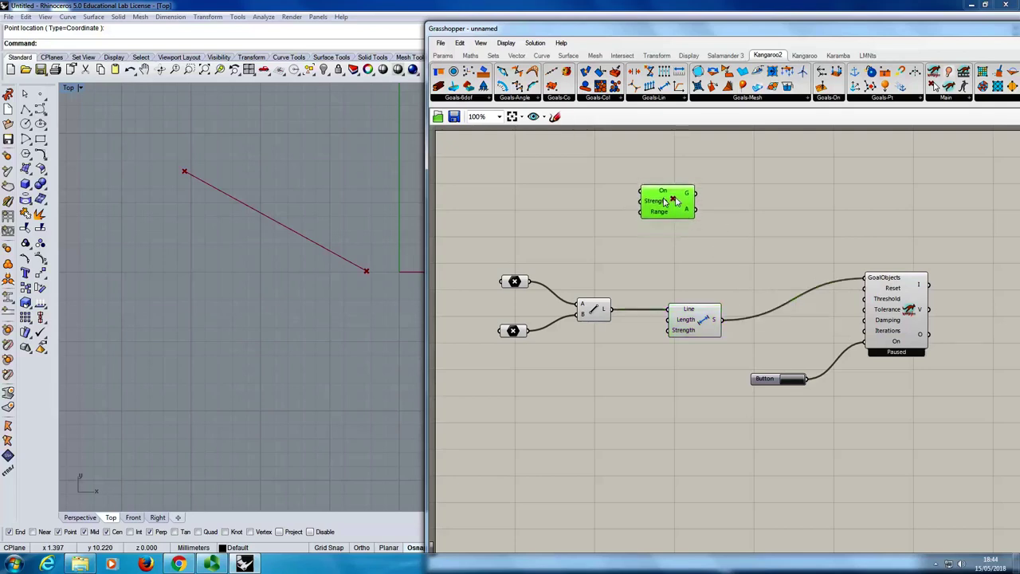
mouse_move(677, 201)
left_click_drag(696, 193, 865, 278)
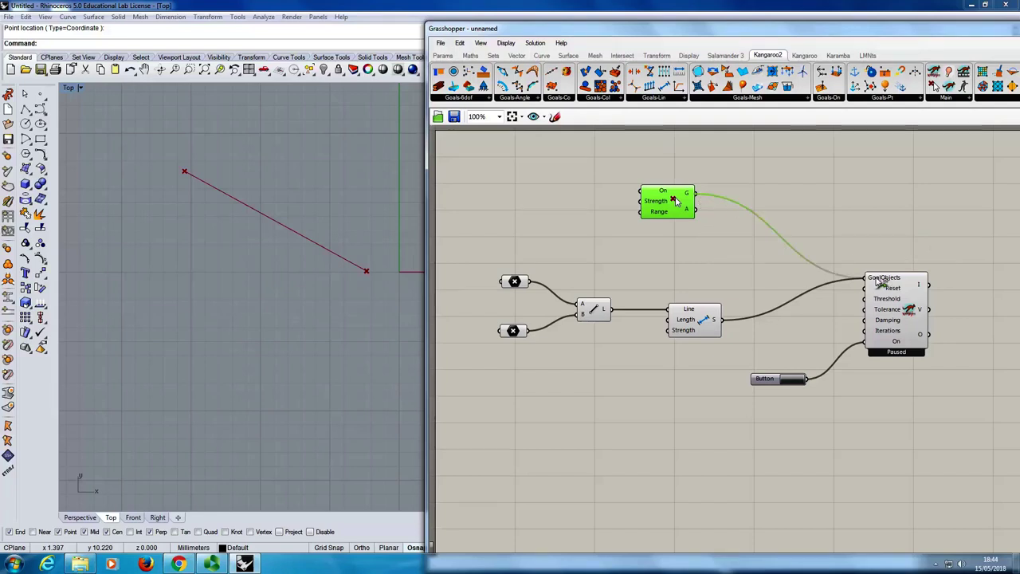
left_click(861, 228)
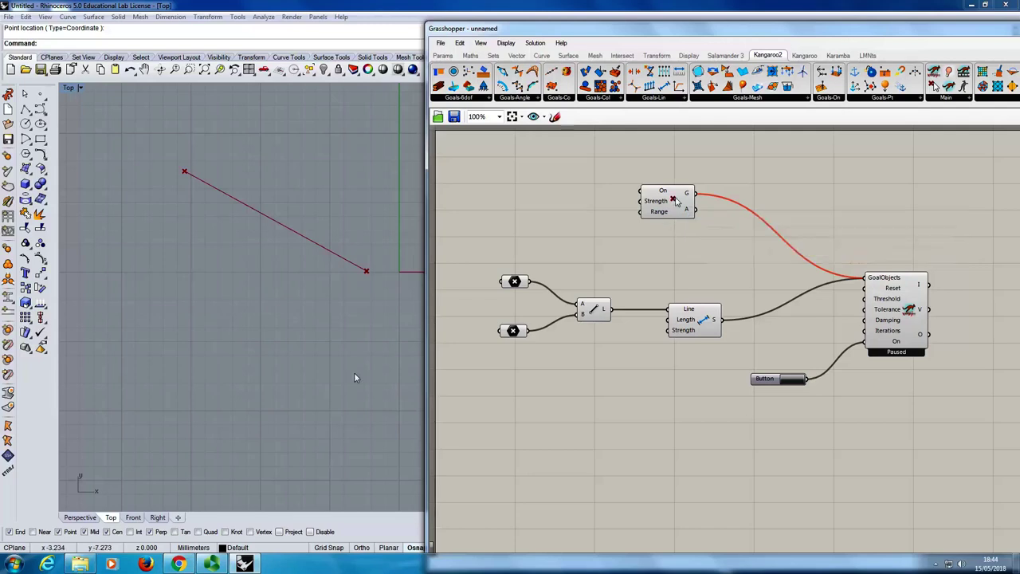
Step: Replace the Button on the BouncySolver's On input with a Boolean Toggle set to True
left_click(180, 192)
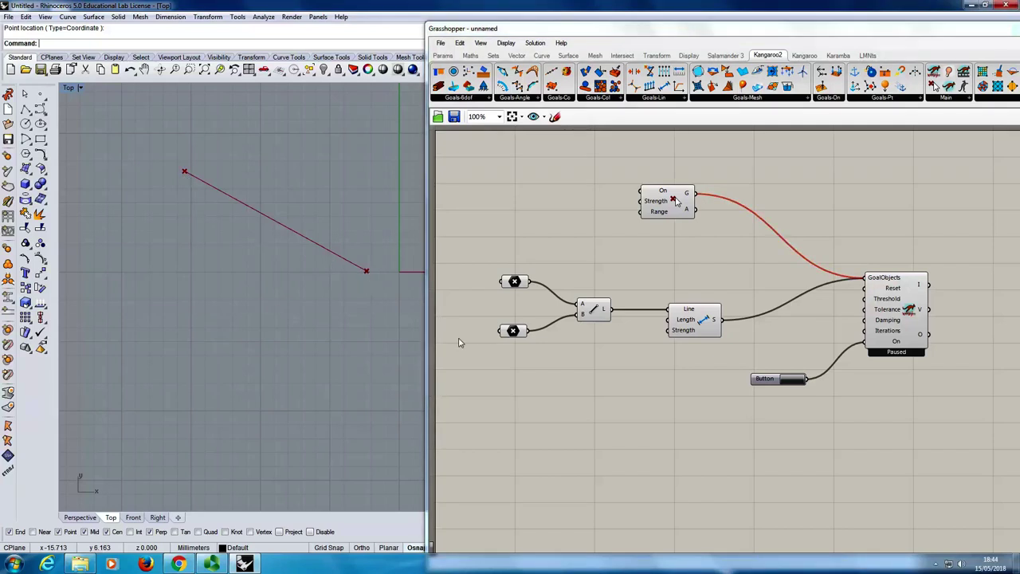
left_click(793, 381)
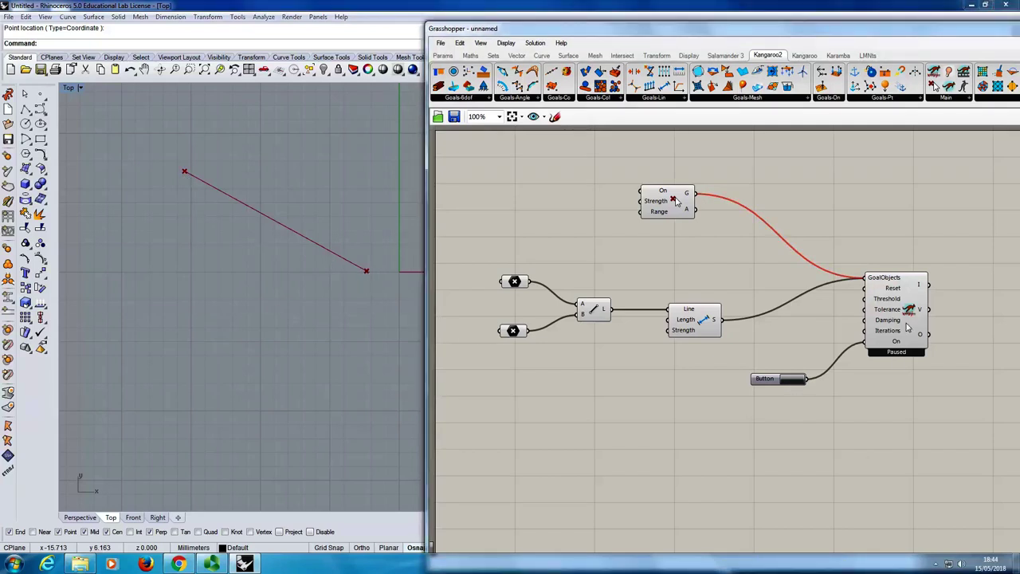
double_click(764, 411)
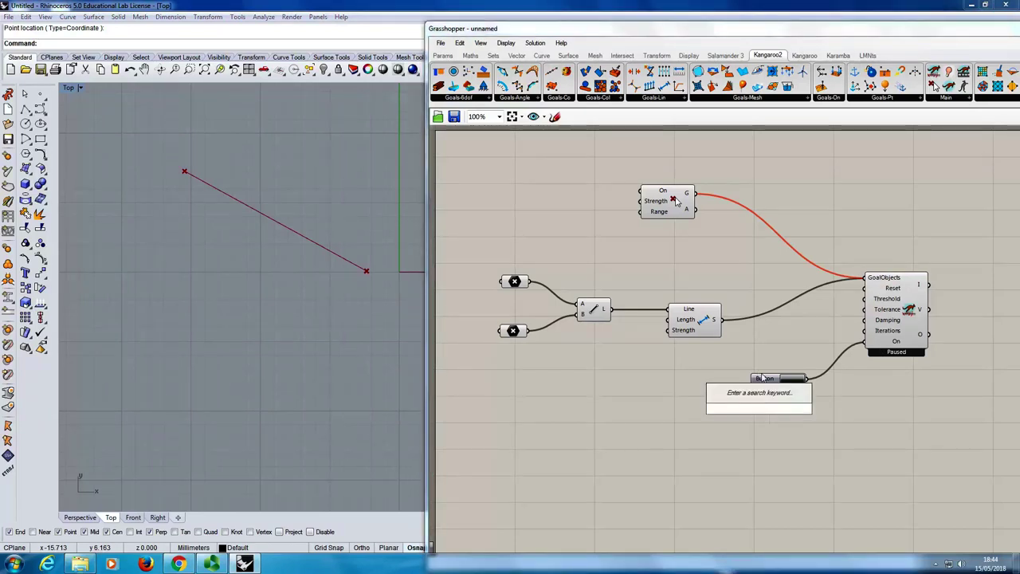
left_click(761, 378)
key("Delete")
double_click(759, 384)
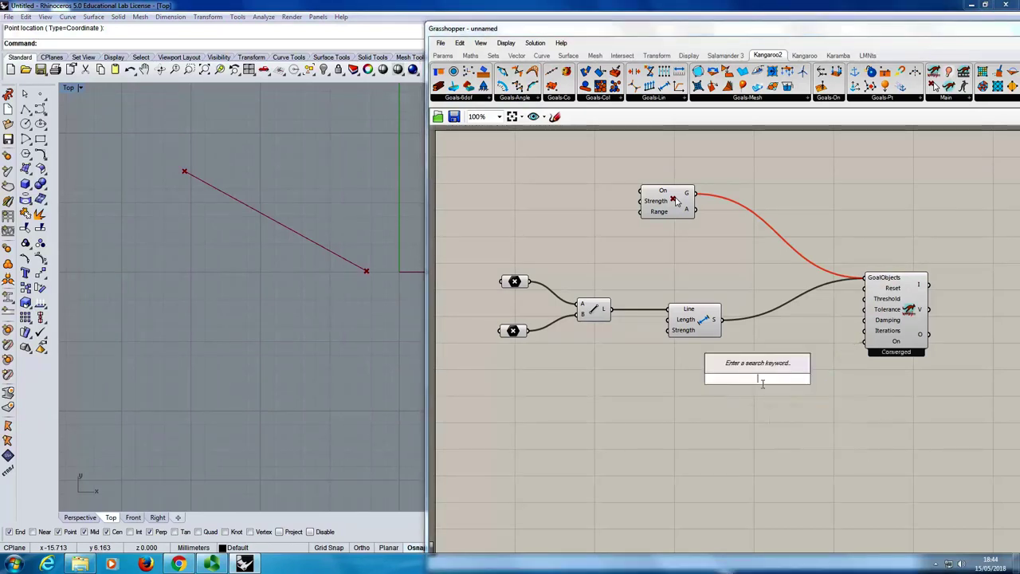
type("togg")
key("Return")
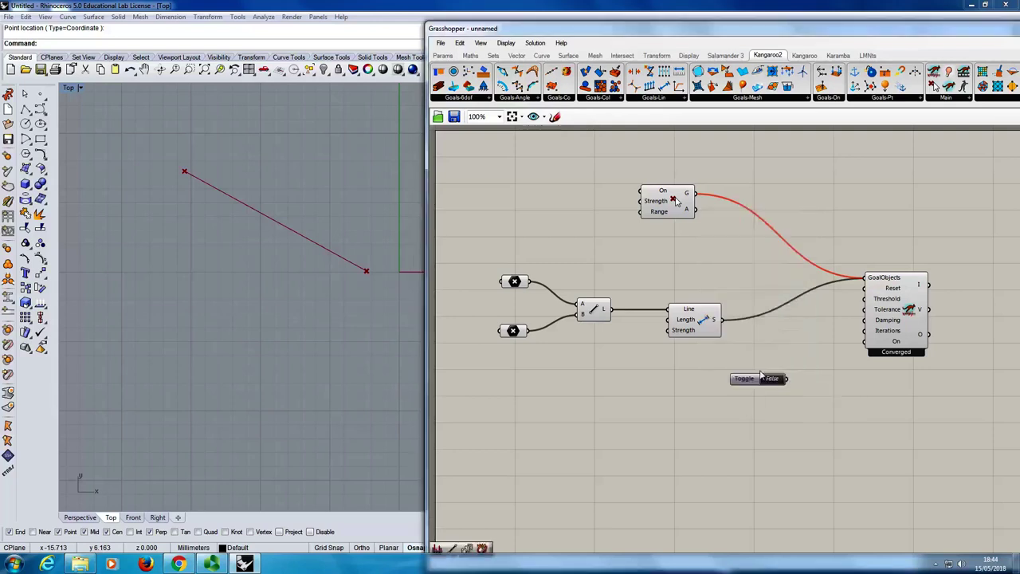
left_click_drag(867, 342, 742, 396)
left_click(775, 379)
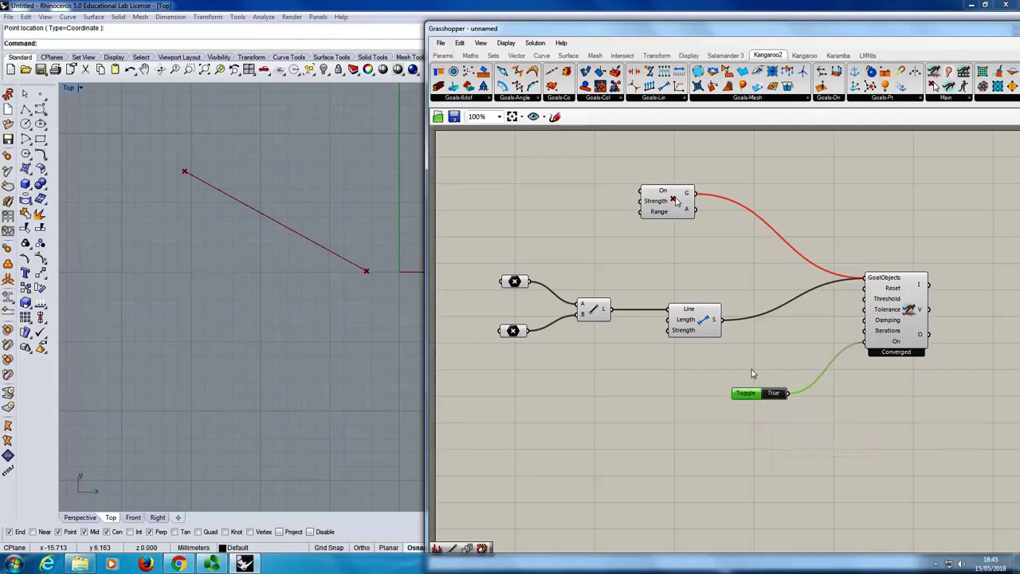
Step: Add a Button above the Toggle and connect it to the BouncySolver's Reset input
left_click(775, 370)
double_click(775, 369)
type("button")
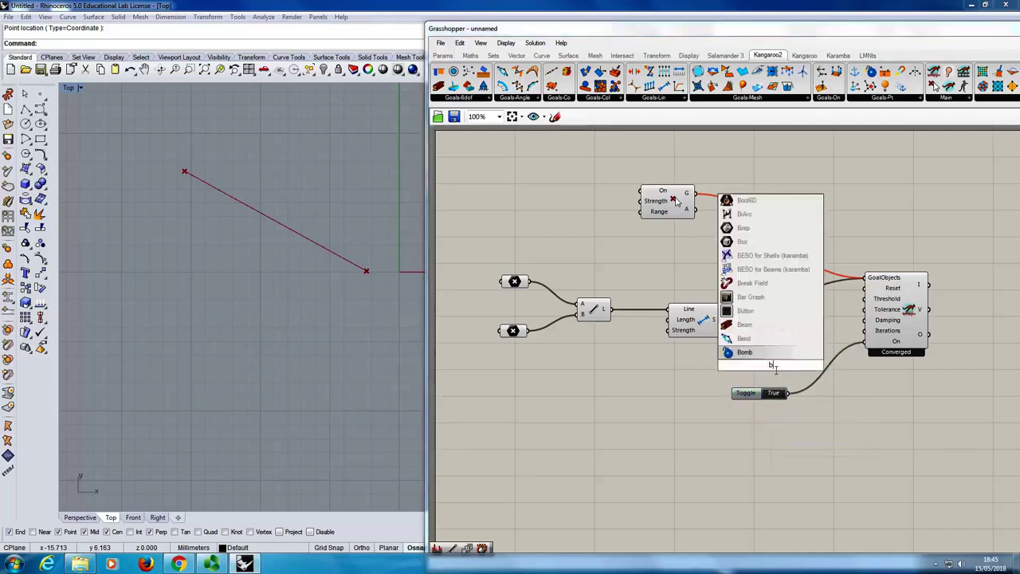
key("Return")
left_click_drag(754, 358, 866, 287)
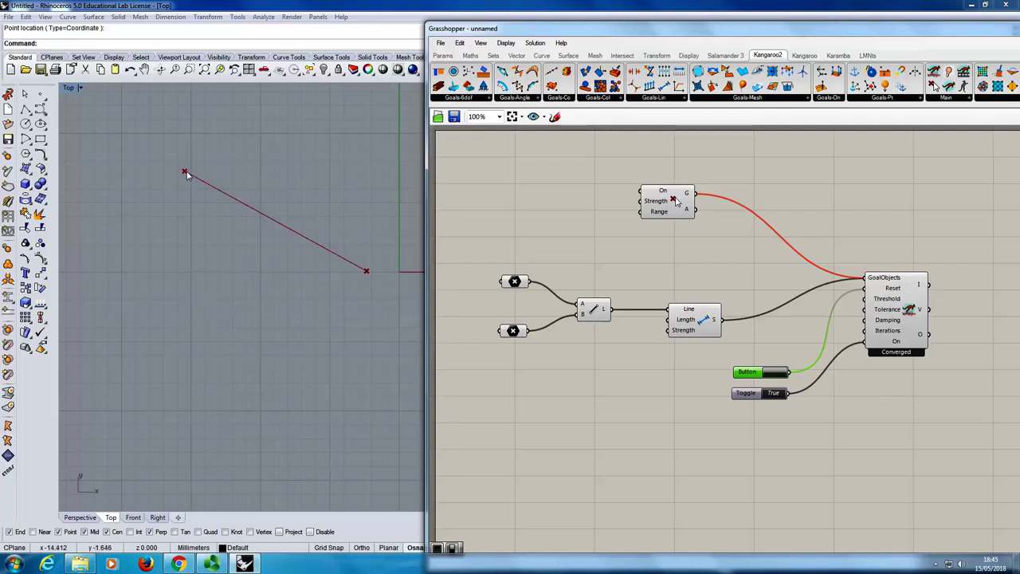
Step: Grab the upper end of the simulated line in the Top view and pull it downward
left_click_drag(185, 172, 149, 265)
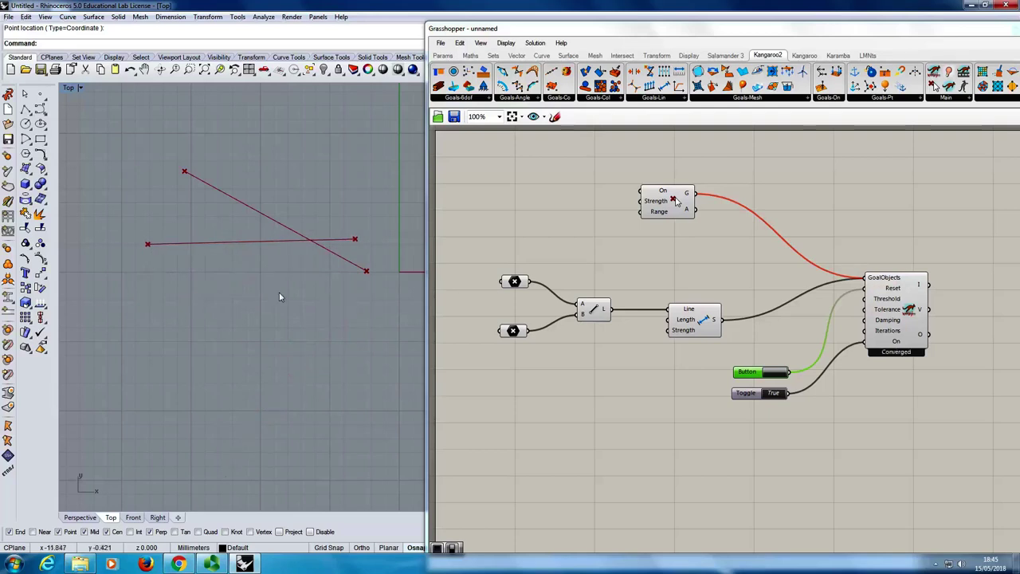
Step: Turn off the preview of the two Point parameters and the Line component
left_click_drag(468, 236, 626, 392)
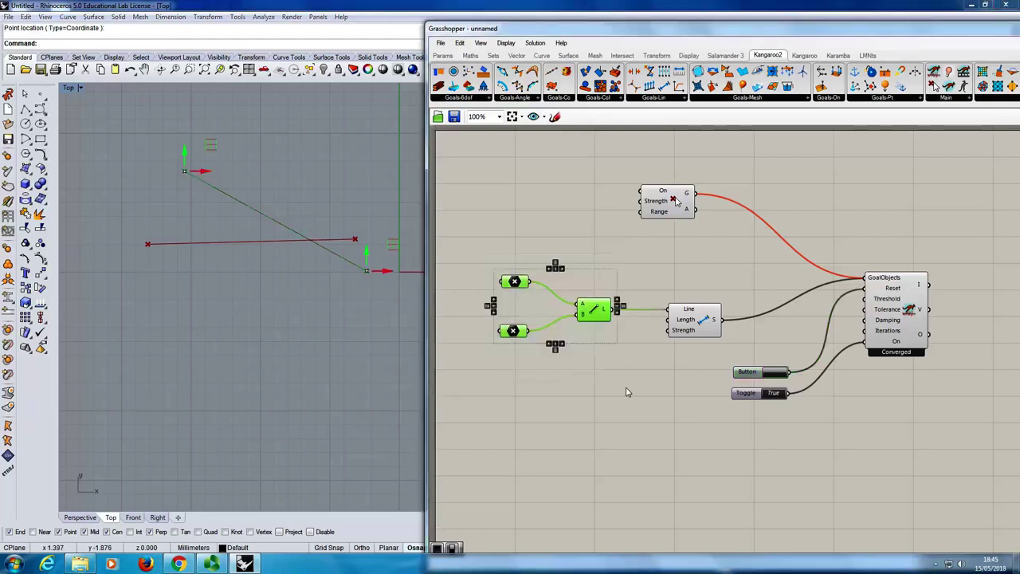
right_click(588, 362)
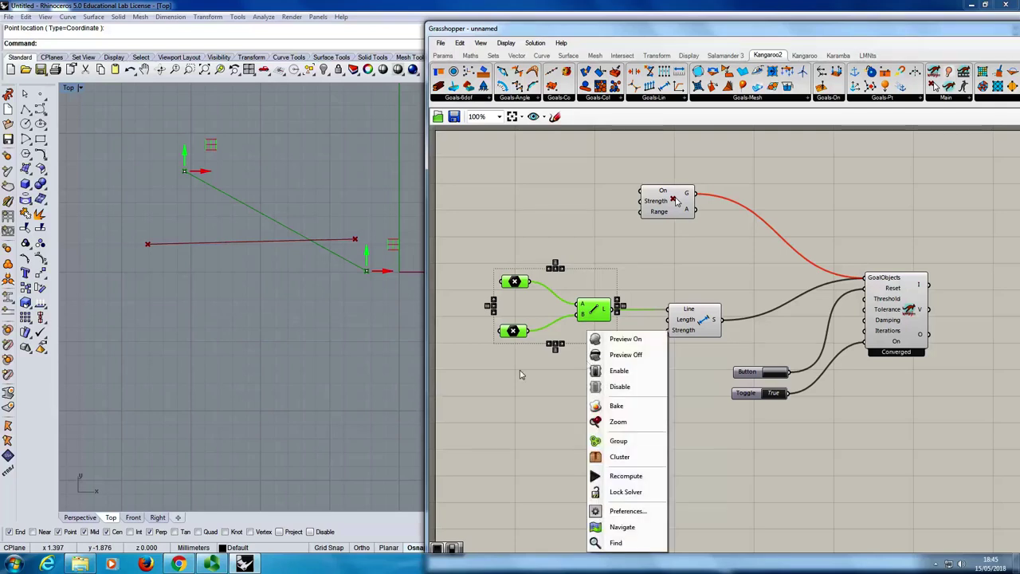
left_click(523, 206)
left_click_drag(460, 225, 616, 402)
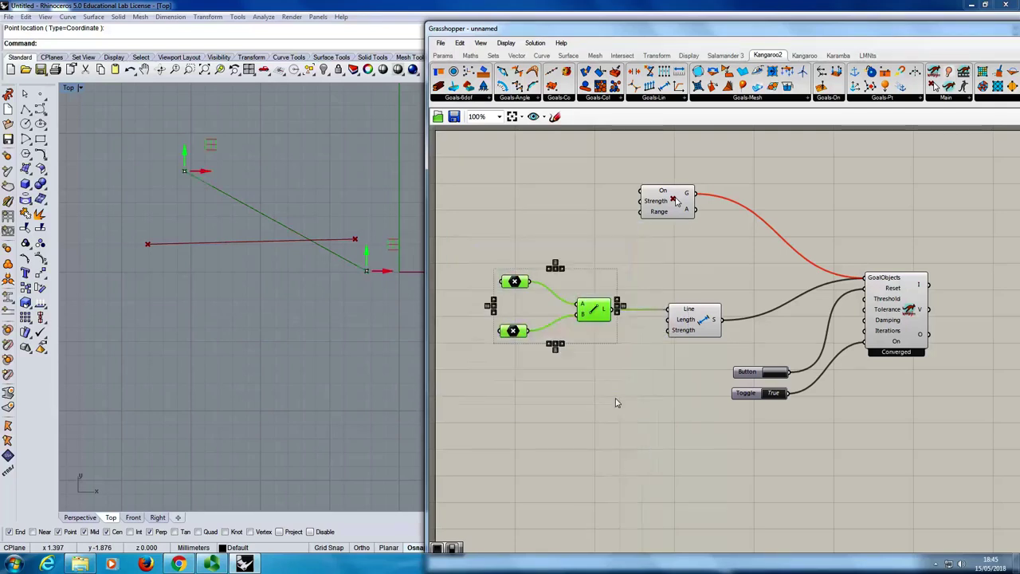
right_click(524, 410)
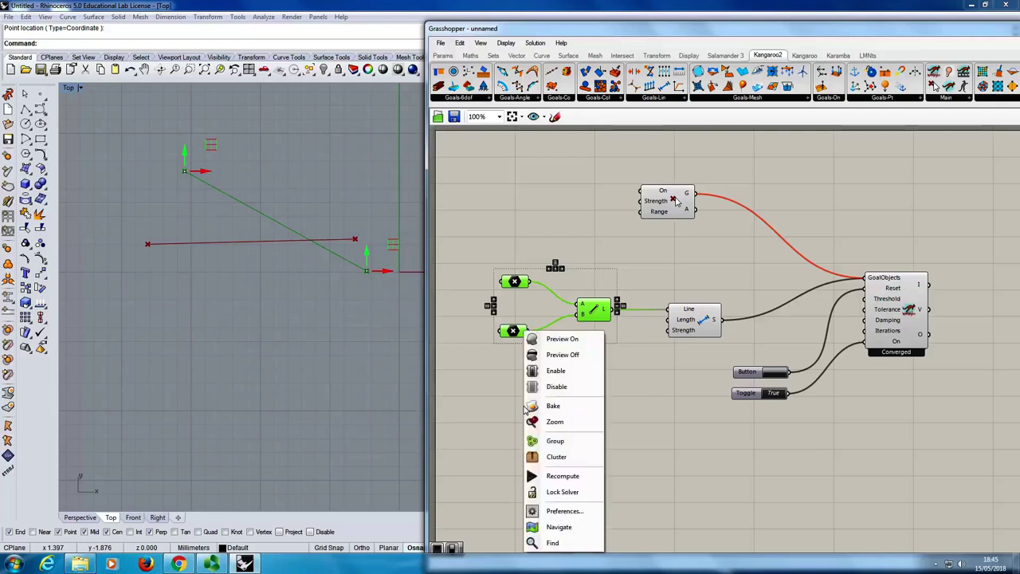
left_click(545, 354)
left_click(608, 388)
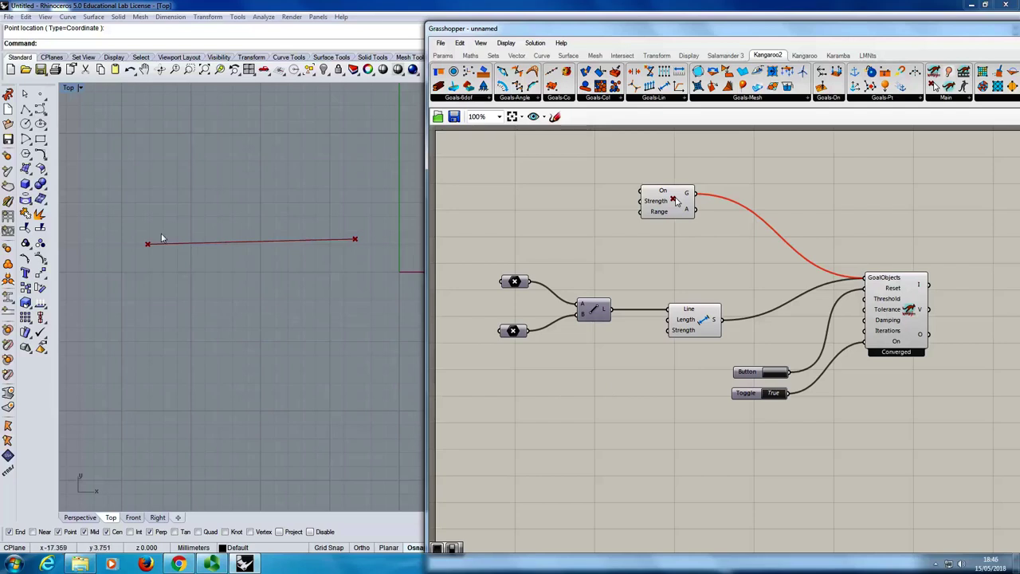
Step: Test the running simulation by repeatedly grabbing and pulling both ends of the line around the Top view
left_click_drag(149, 244, 146, 335)
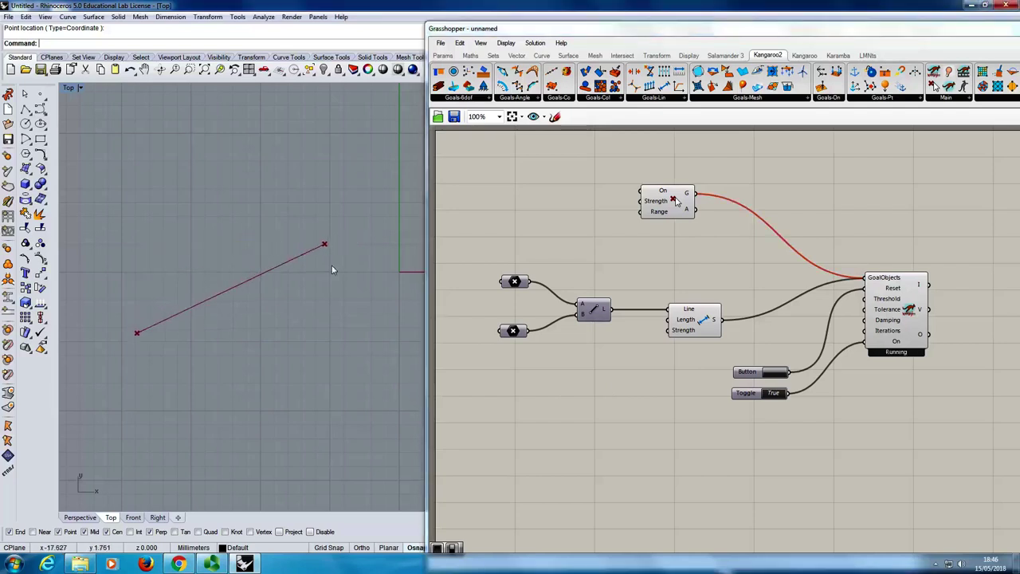
left_click_drag(327, 247, 315, 177)
mouse_move(163, 321)
left_mouse_down()
mouse_move(183, 303)
mouse_move(178, 317)
left_mouse_up()
left_click_drag(316, 161, 224, 206)
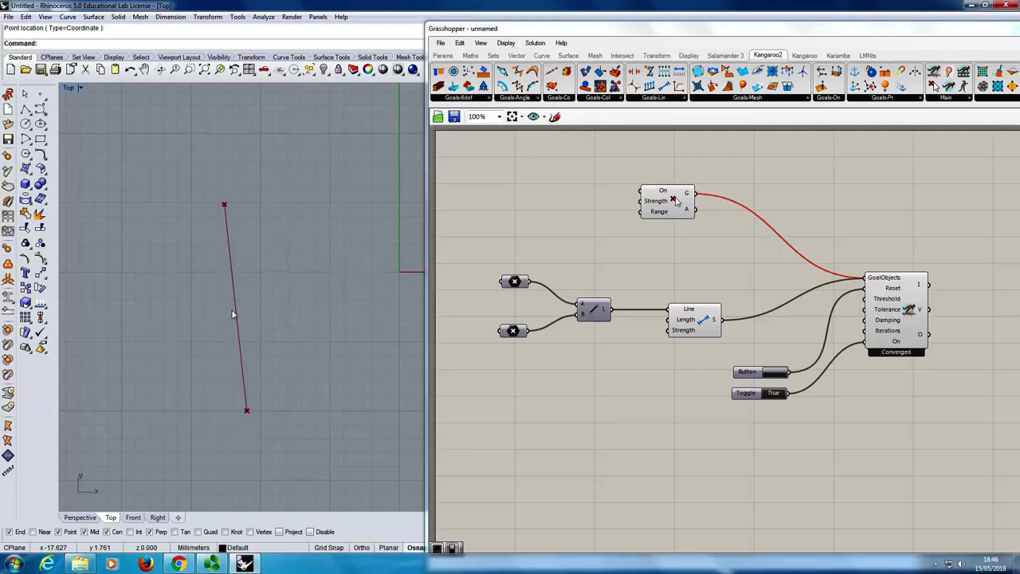
left_click_drag(246, 411, 321, 284)
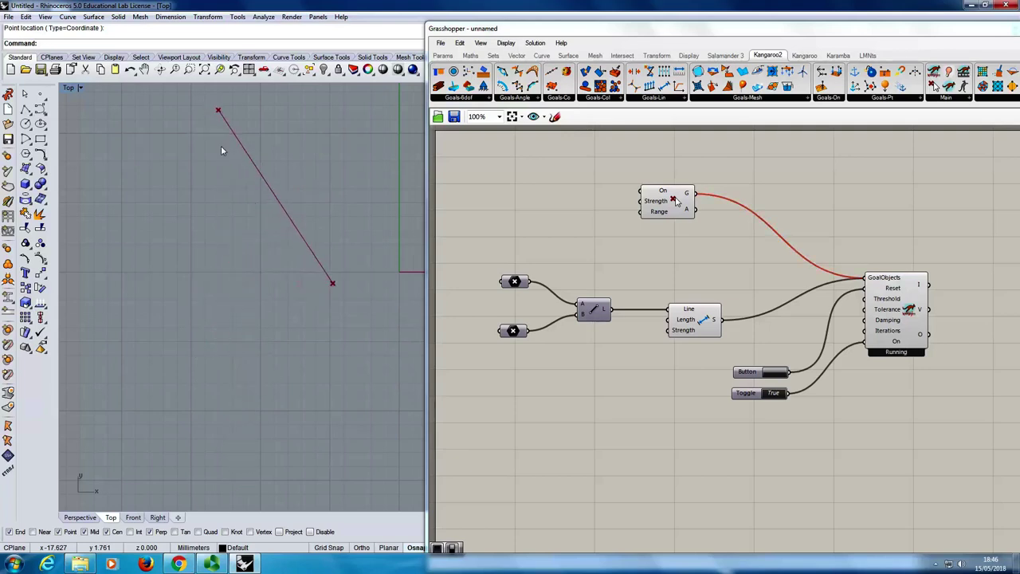
left_click_drag(218, 109, 274, 186)
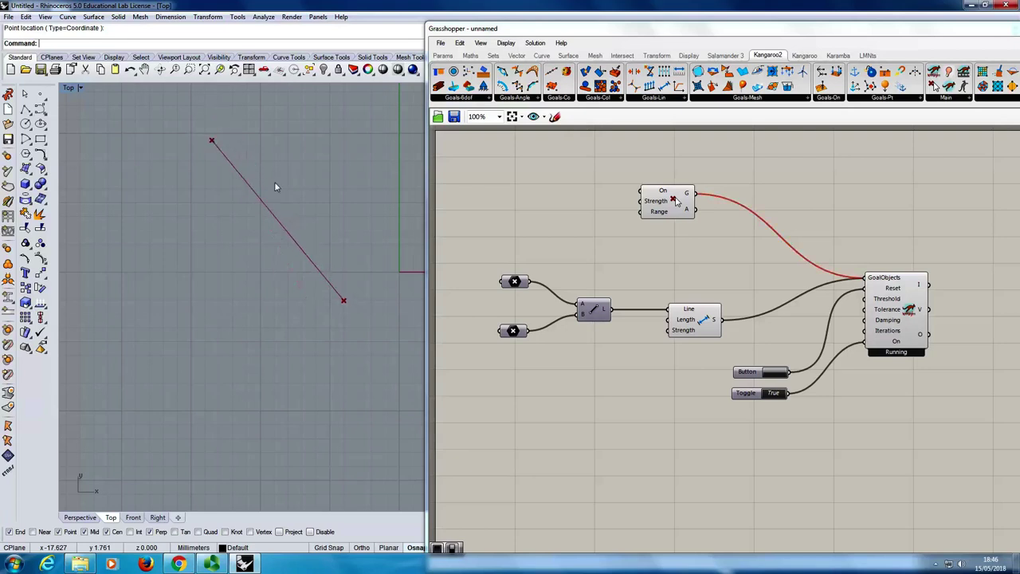
Step: Reset the simulation, then duplicate the lower Point parameter, enable its preview and set it to a new point in the Top view's lower left area
left_click(773, 373)
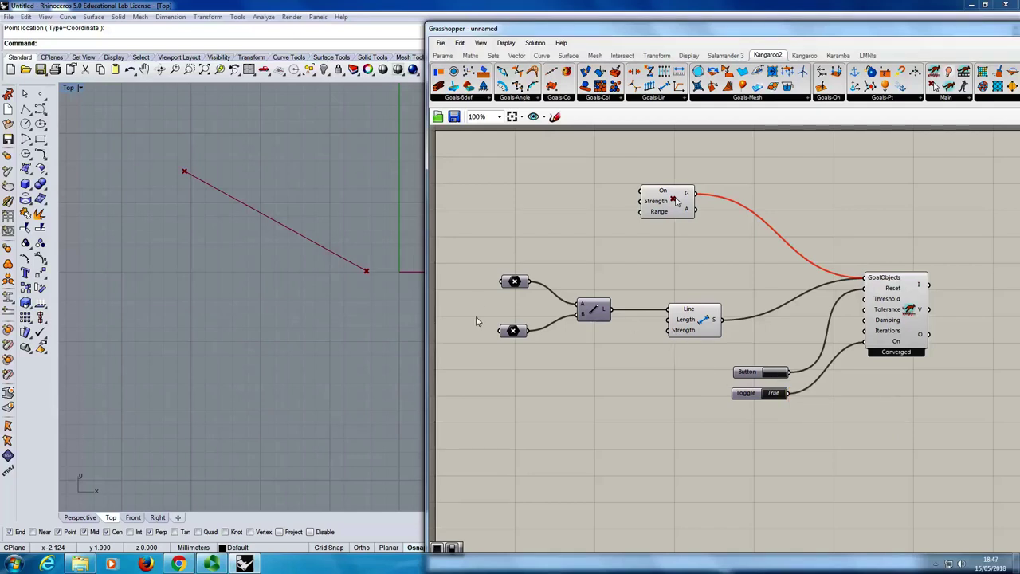
left_click(512, 332)
left_click_drag(512, 332, 513, 414, "alt")
right_click(512, 415)
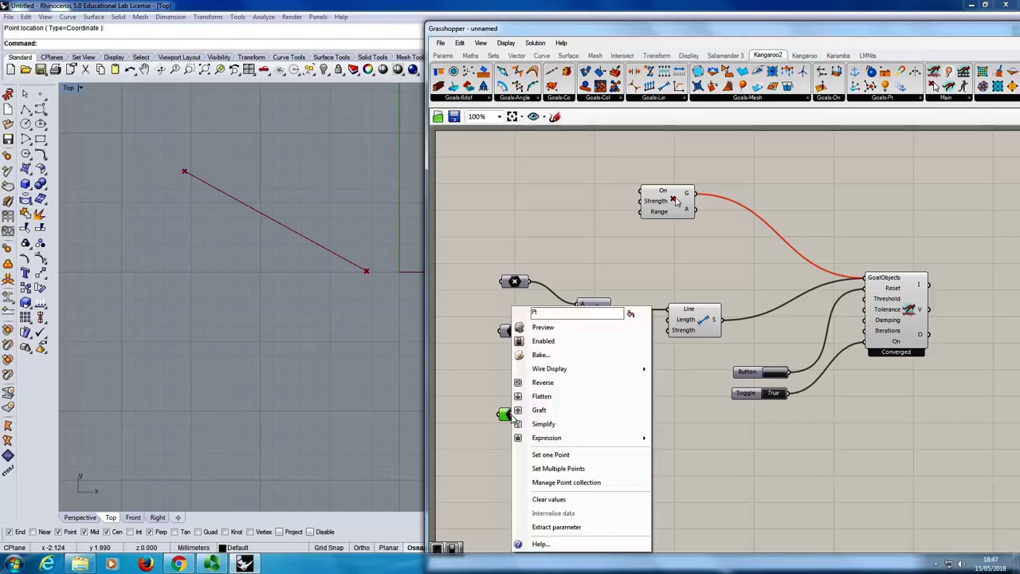
left_click(550, 455)
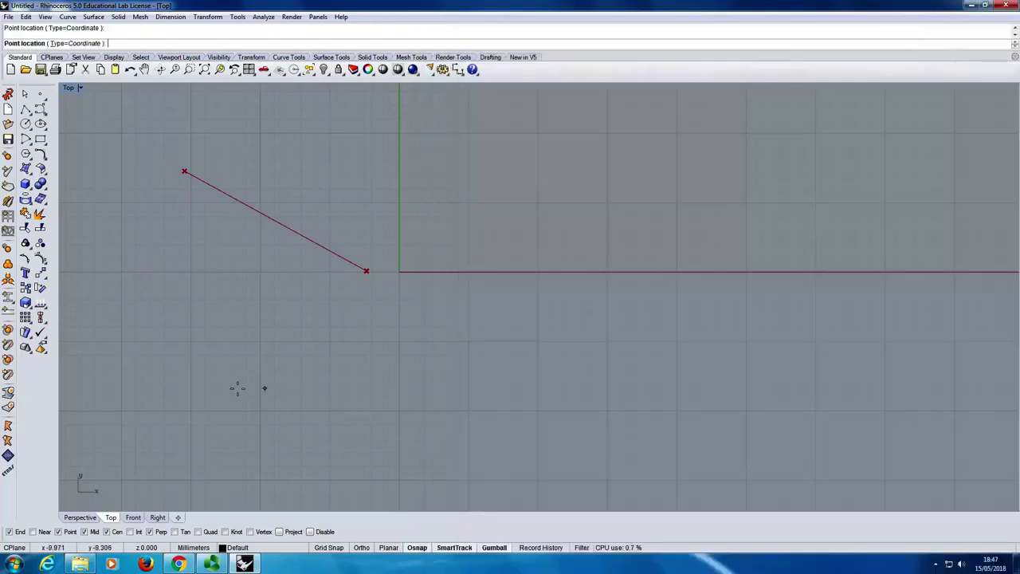
key("Escape")
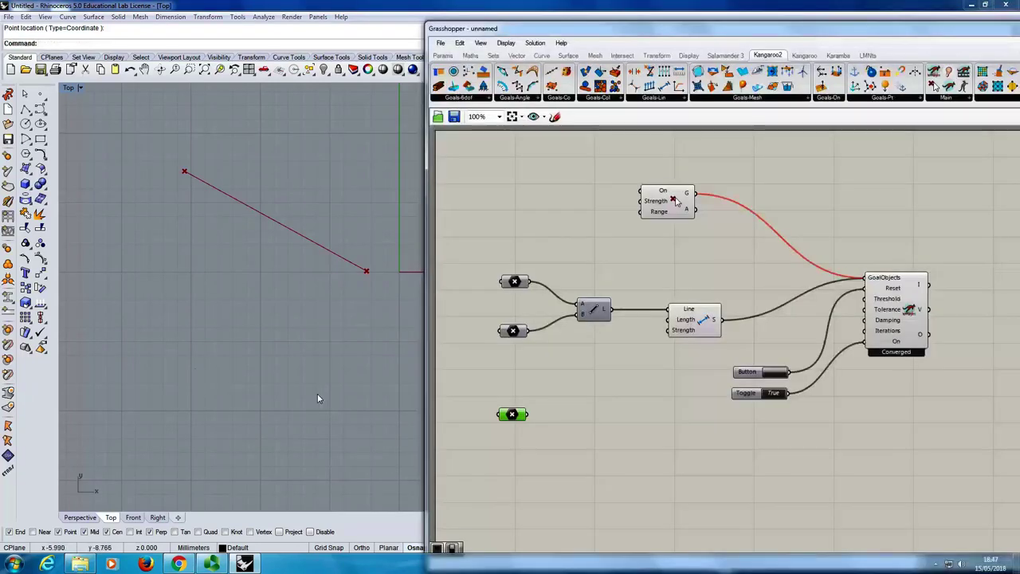
right_click(514, 418)
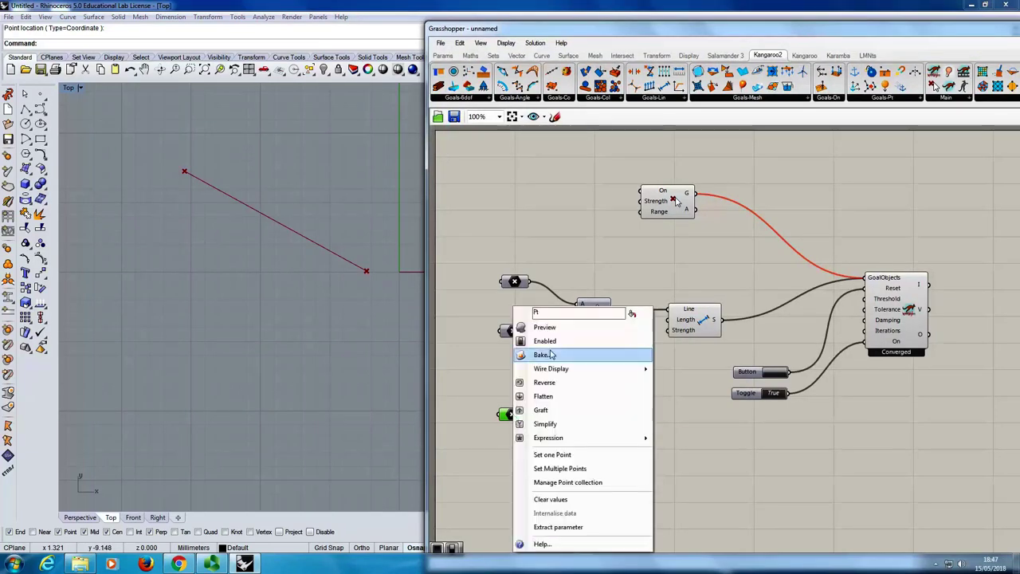
left_click(547, 333)
left_click(552, 428)
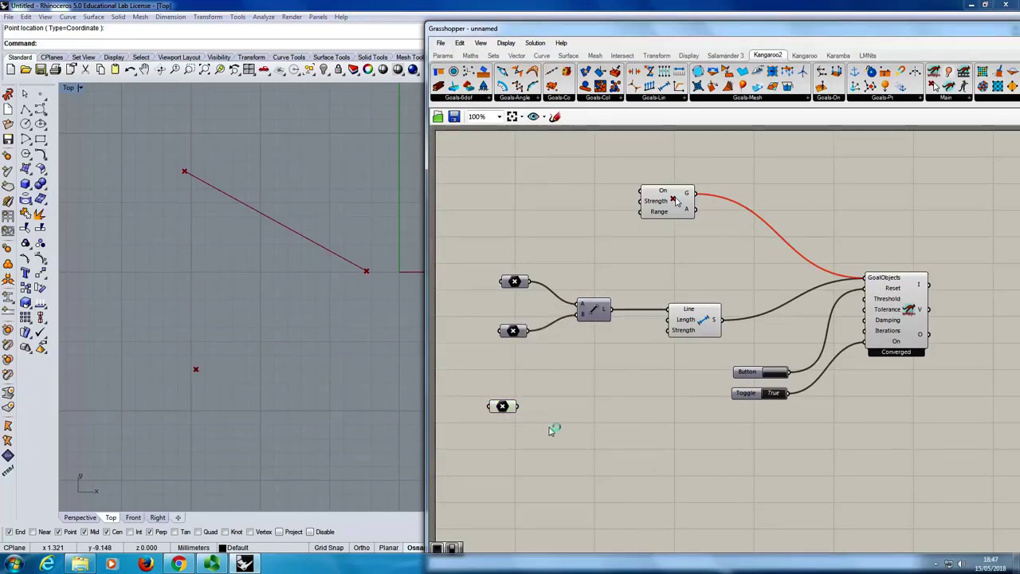
Step: Add a second Line component and connect the second Point to input A and the third Point to input B
left_click(542, 56)
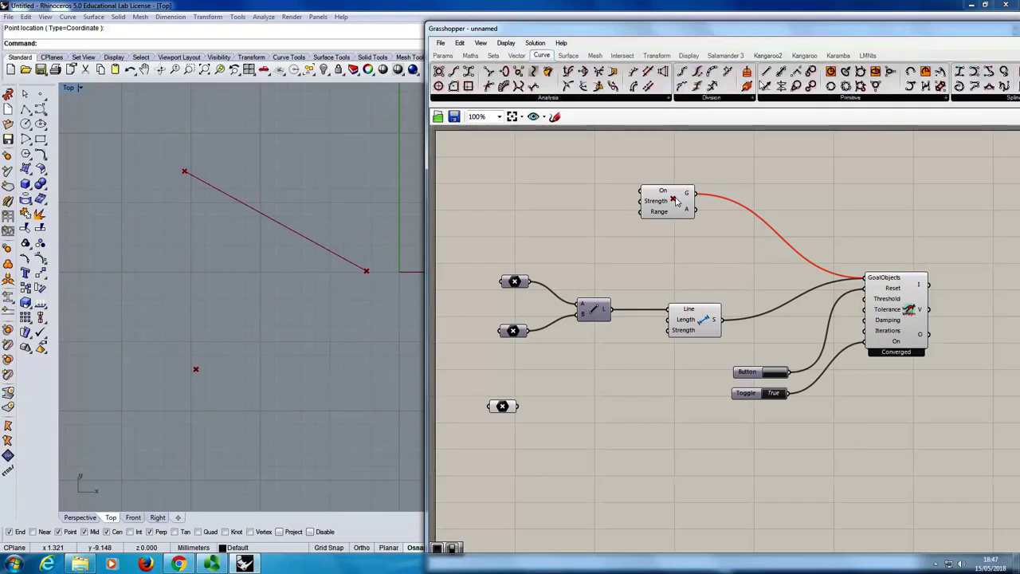
left_click(785, 97)
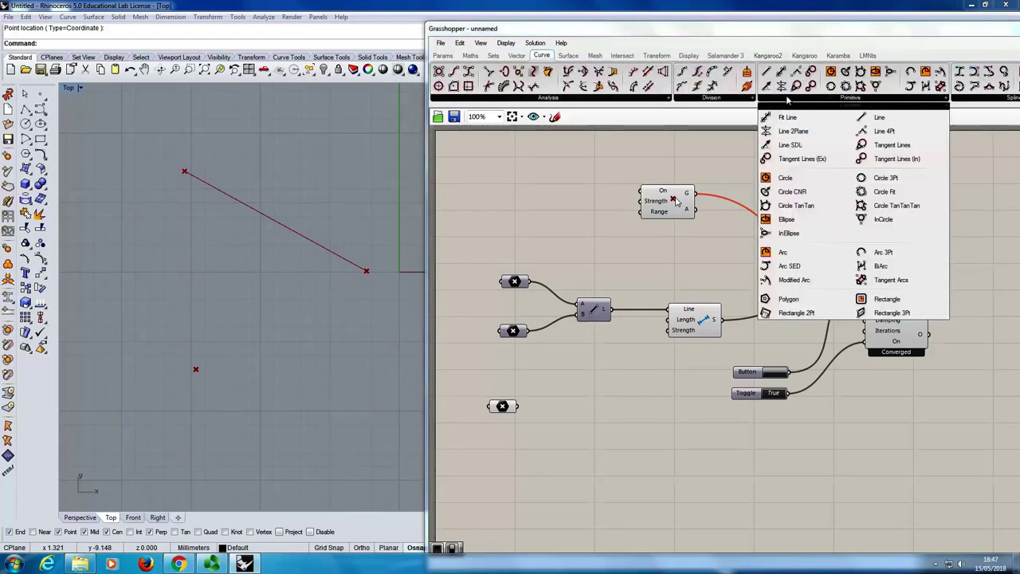
left_click(879, 118)
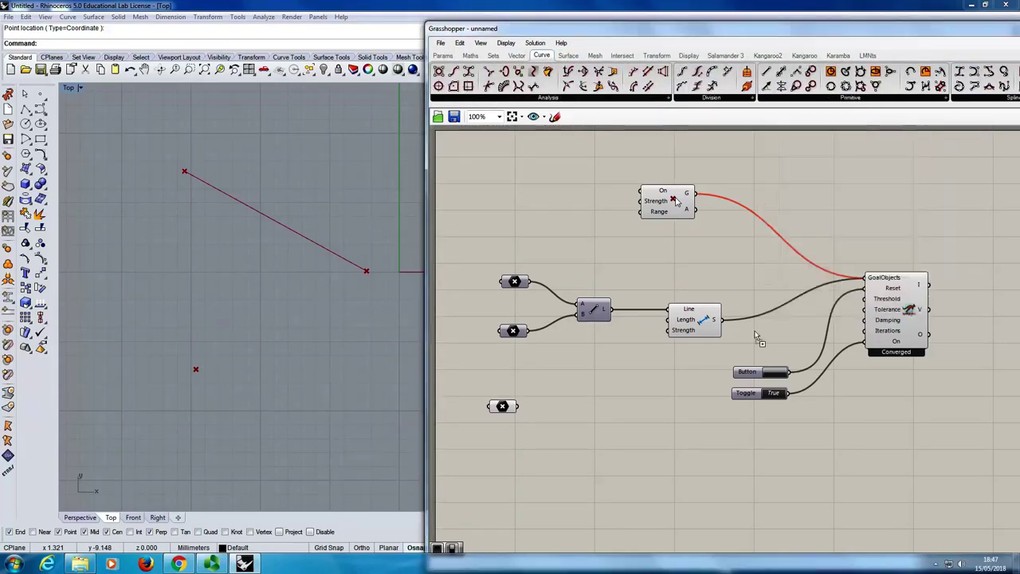
left_click(590, 388)
left_click_drag(527, 331, 518, 406)
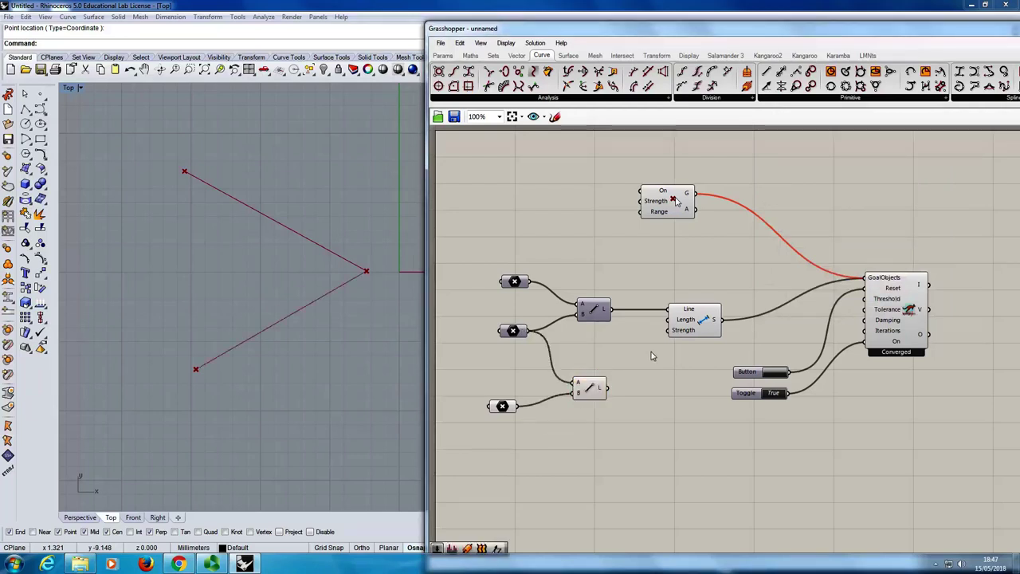
Step: Duplicate the Length(Line) goal, feed it the second Line and connect its output to the BouncySolver's GoalObjects input
left_click(693, 320)
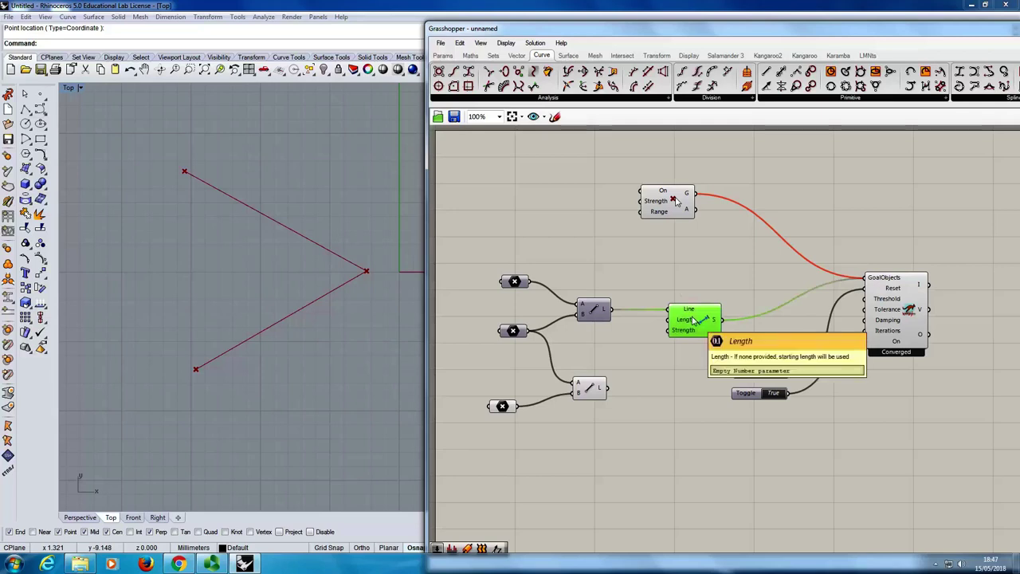
left_click_drag(694, 320, 675, 399, "alt")
left_click_drag(608, 388, 699, 399)
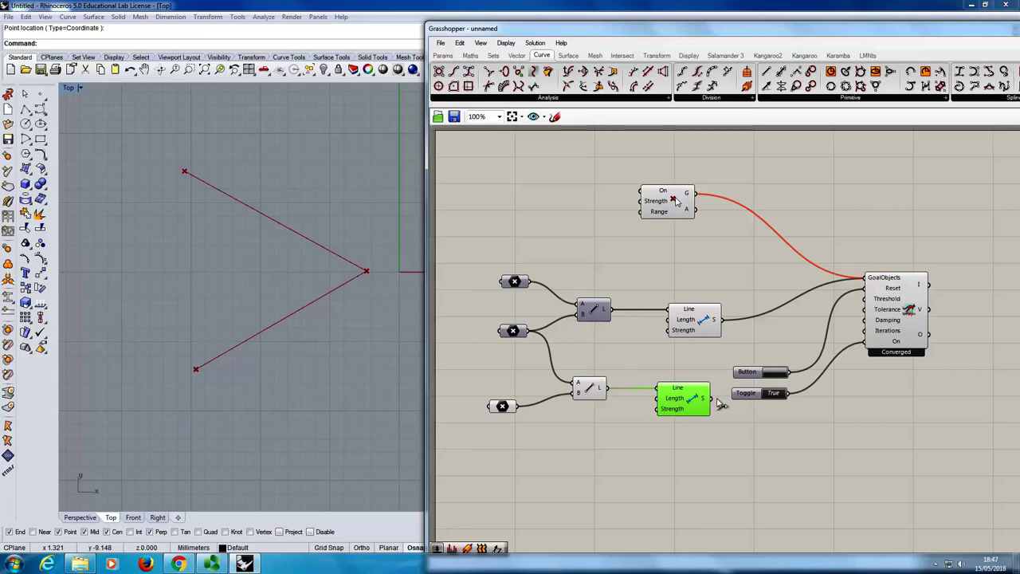
left_click_drag(719, 403, 863, 276)
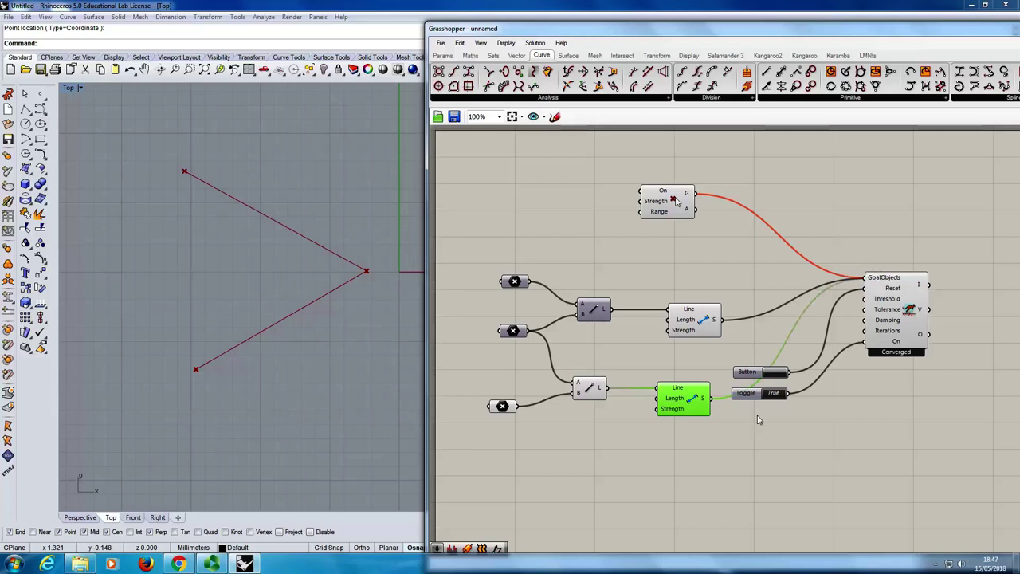
Step: Move the Button and Toggle together further down the canvas, clear of the second Length goal's wire
left_click_drag(785, 421, 711, 360)
left_click_drag(751, 397, 765, 445)
left_click(851, 464)
Step: Turn off the preview of the third Point parameter and the second Line component
left_click_drag(469, 434, 615, 364)
right_click(574, 389)
left_click(613, 361)
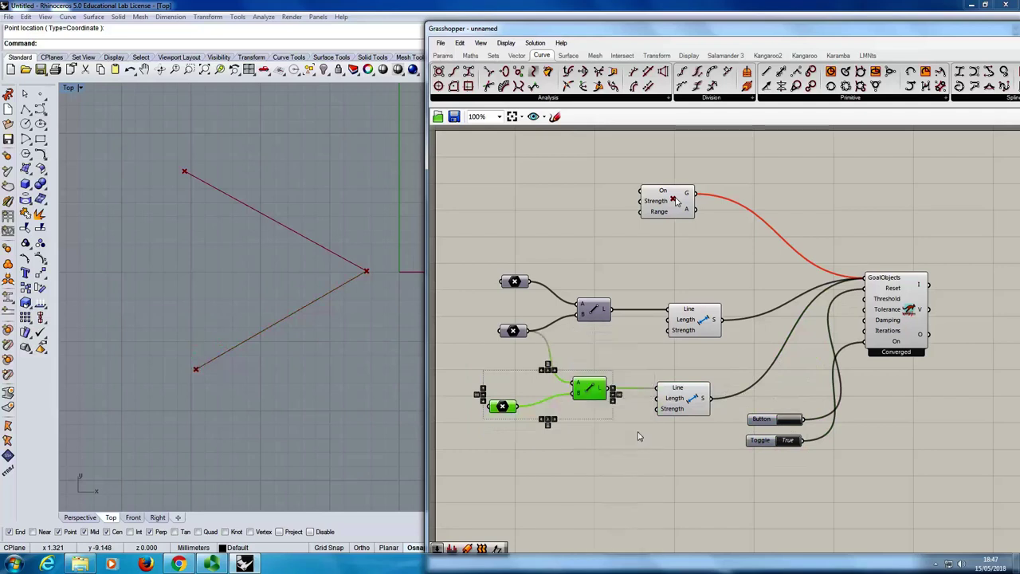
left_click(649, 466)
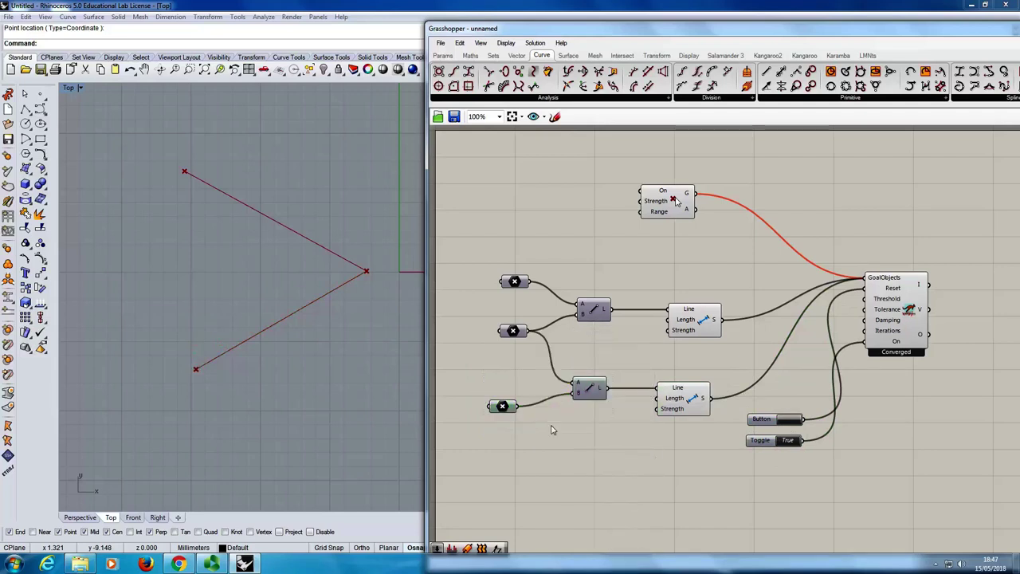
Step: Test the two connected lines by pulling their free end and shared corner in the Top view, and reset the simulation
left_click_drag(196, 368, 184, 412)
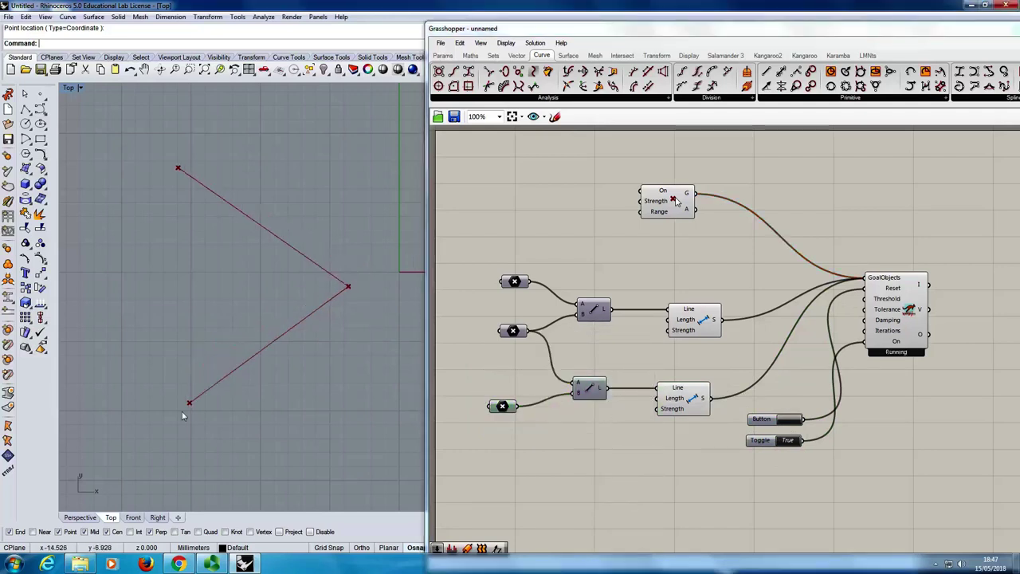
left_click_drag(333, 308, 373, 233)
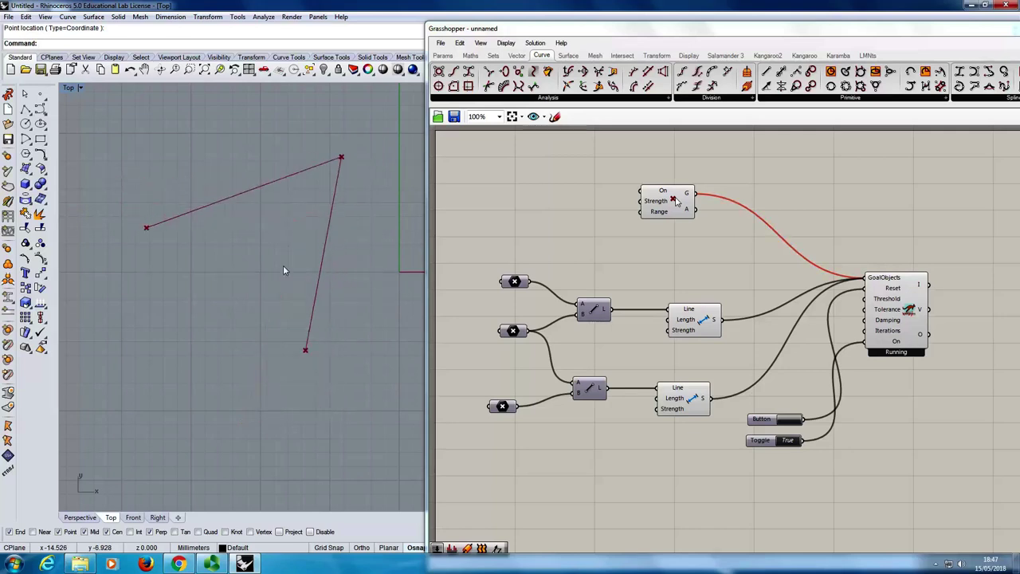
left_click_drag(341, 167, 341, 205)
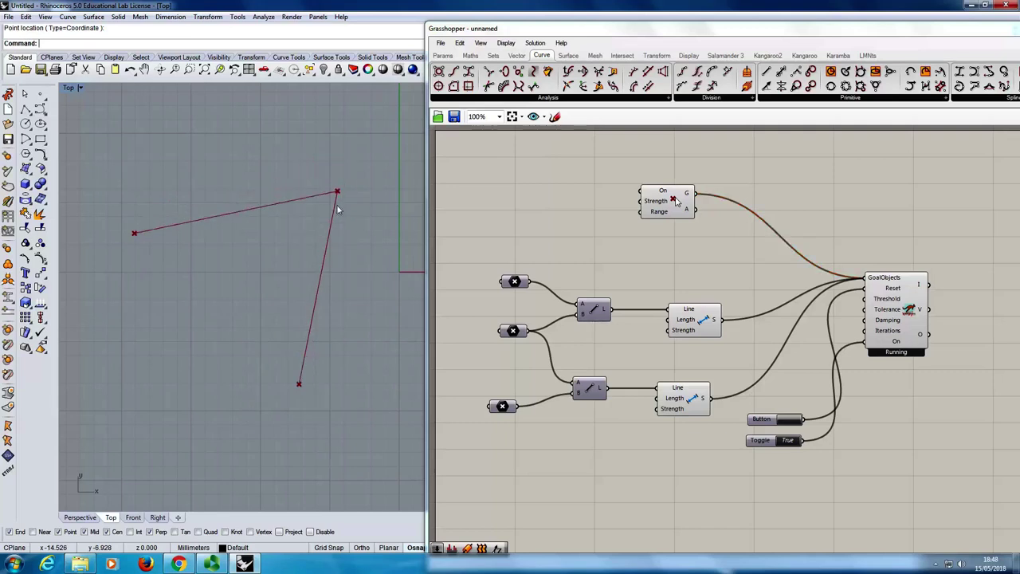
left_click(789, 419)
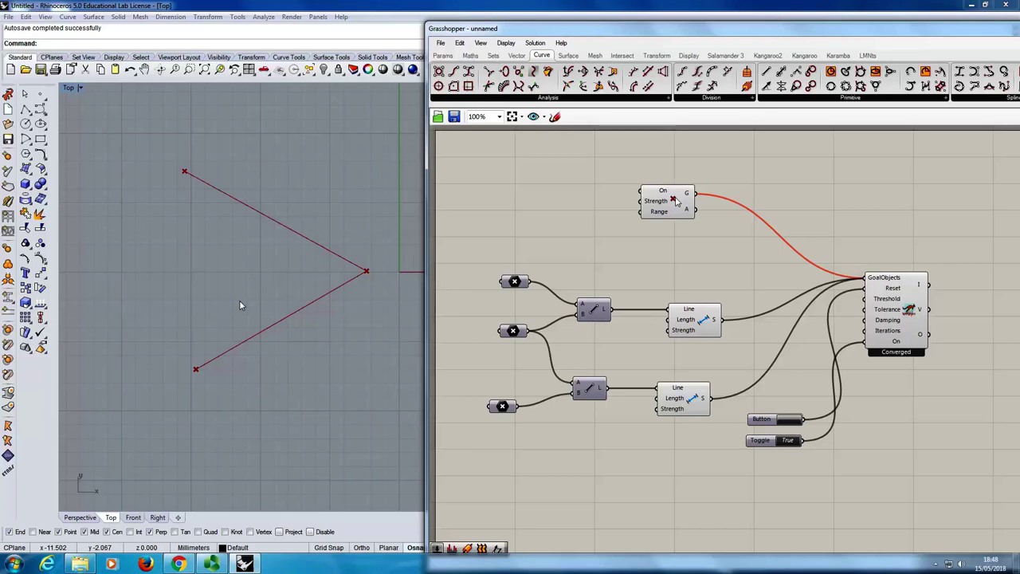
Step: Add a Kangaroo2 Angle goal, wire the two Line outputs to LineA and LineB, and connect the goal to GoalObjects
left_click(767, 55)
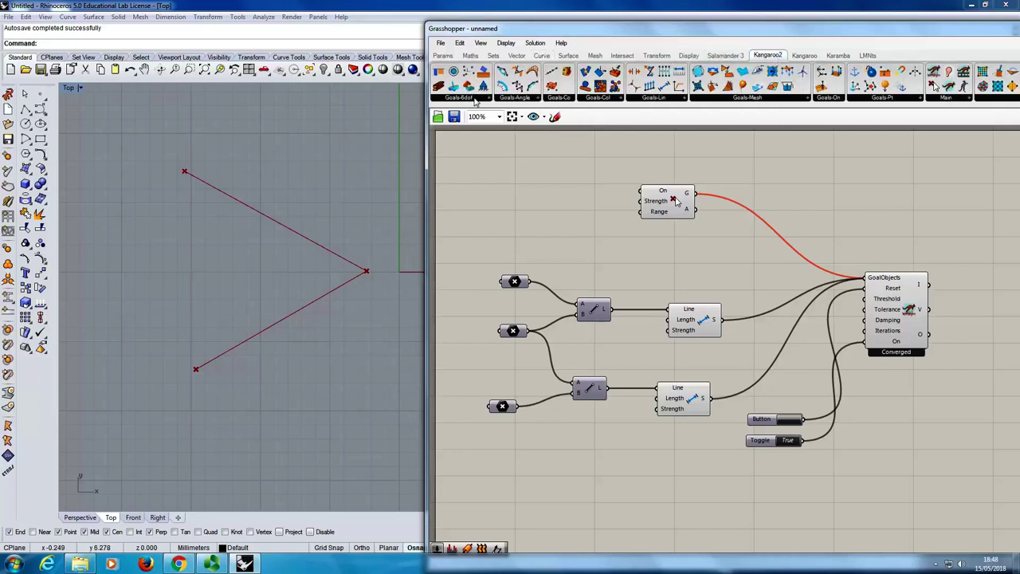
left_click(523, 98)
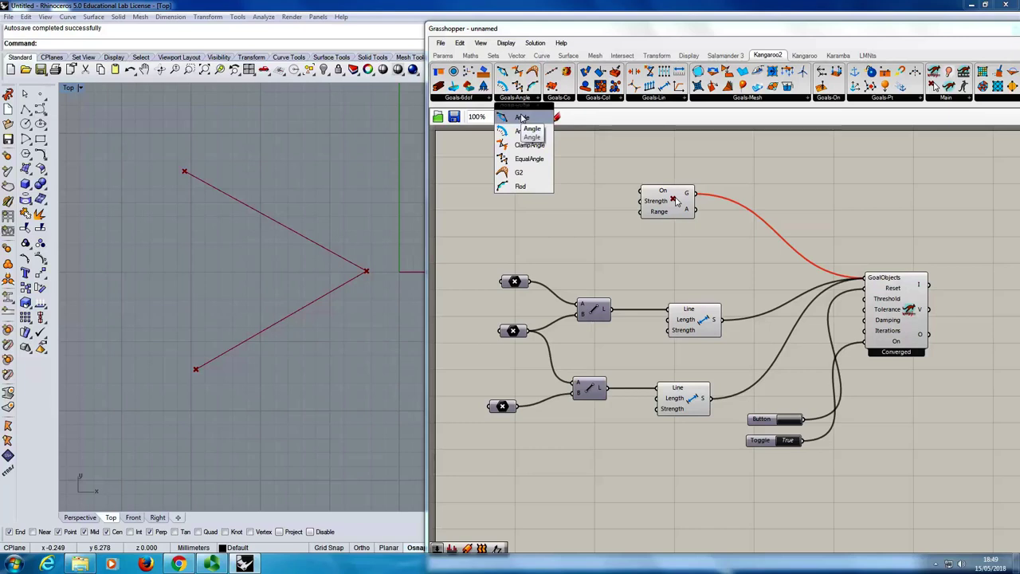
left_click_drag(522, 118, 682, 477)
right_click_drag(598, 471, 594, 454)
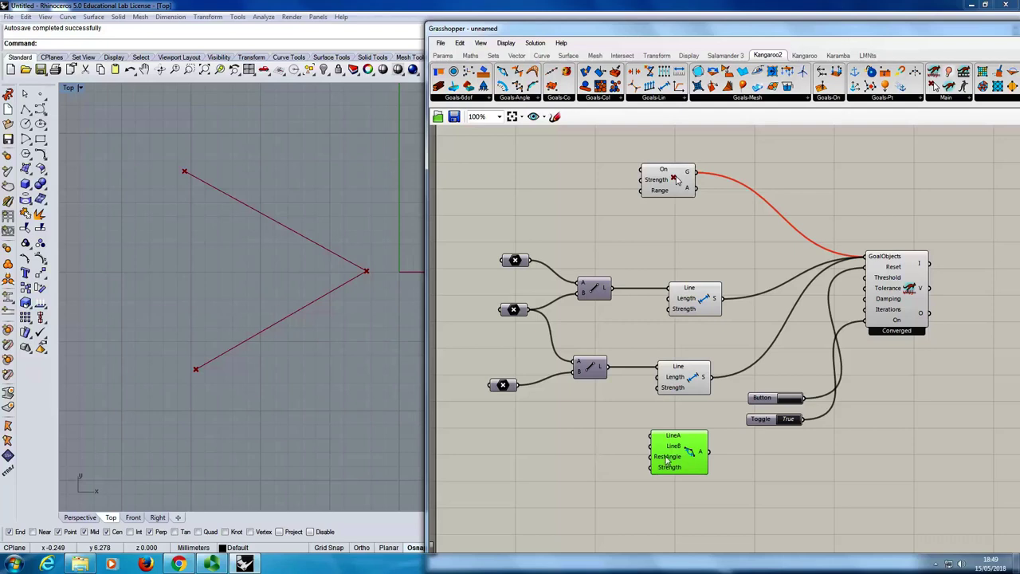
mouse_move(668, 460)
left_click_drag(608, 288, 609, 368)
left_click_drag(709, 451, 866, 258)
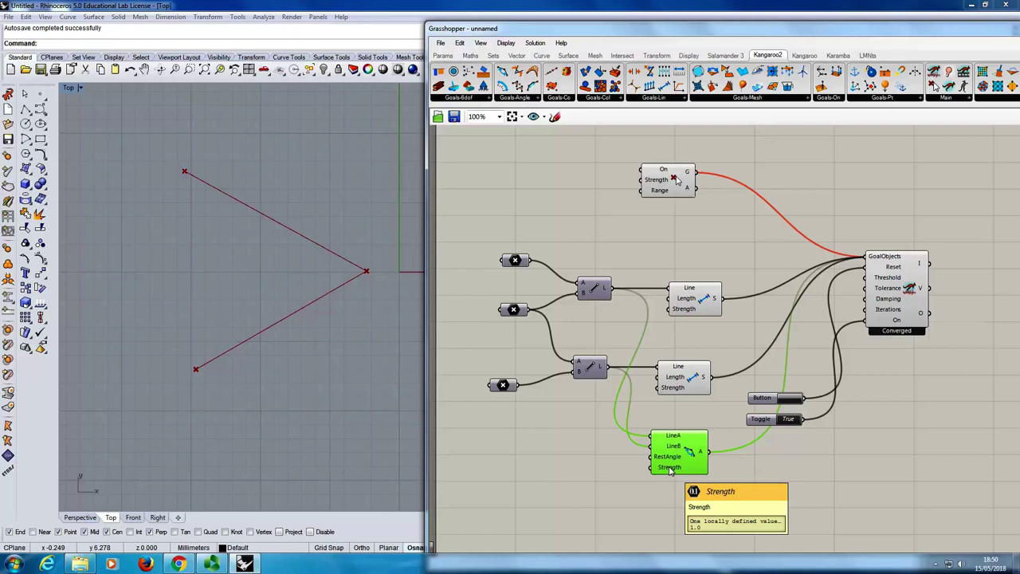
Step: Create a number slider ranging from 1.0 to 20.0, set it to 13.0 and connect it to the Angle goal's Strength
double_click(518, 468)
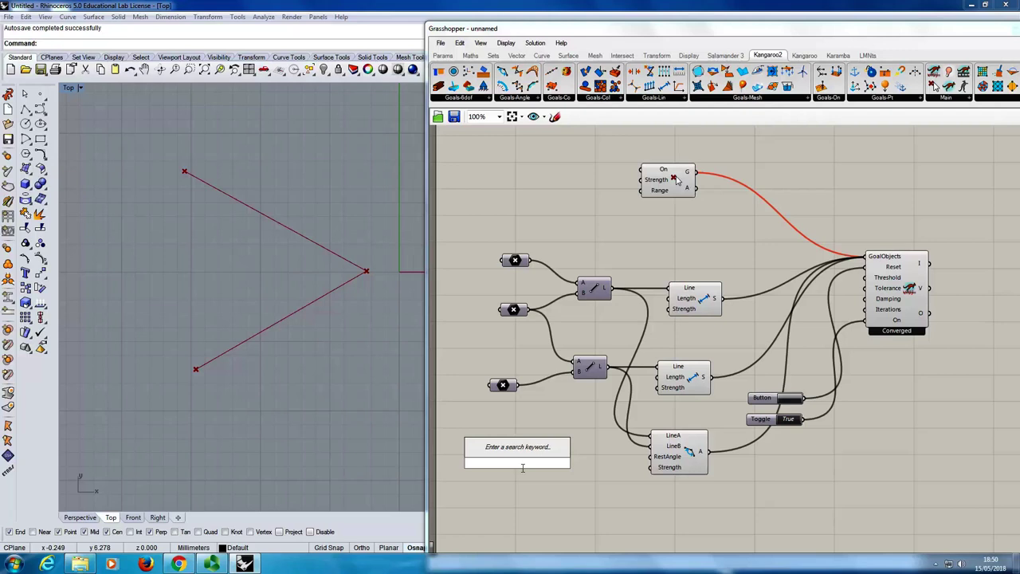
type("1")
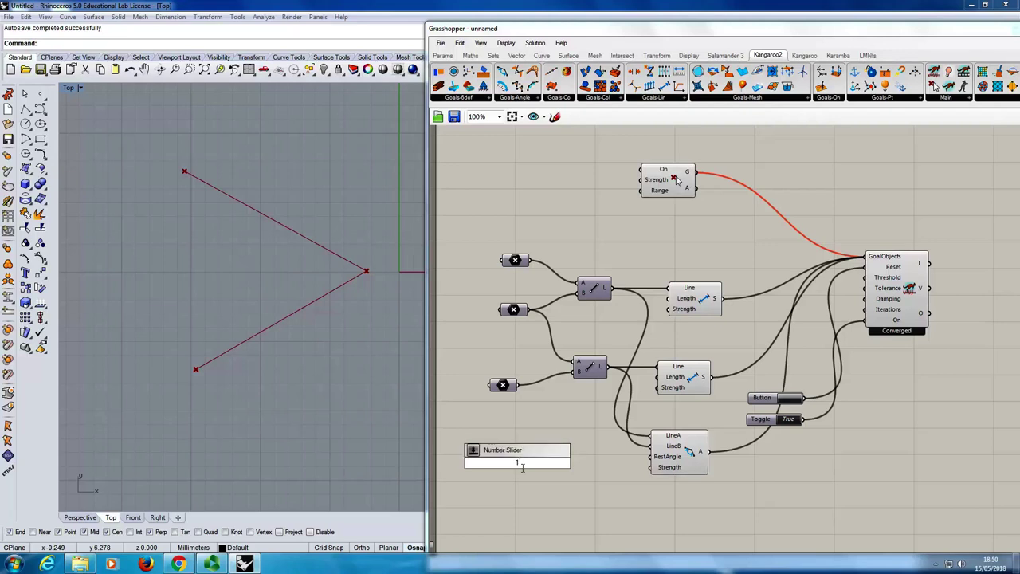
type(".20.0")
key("Return")
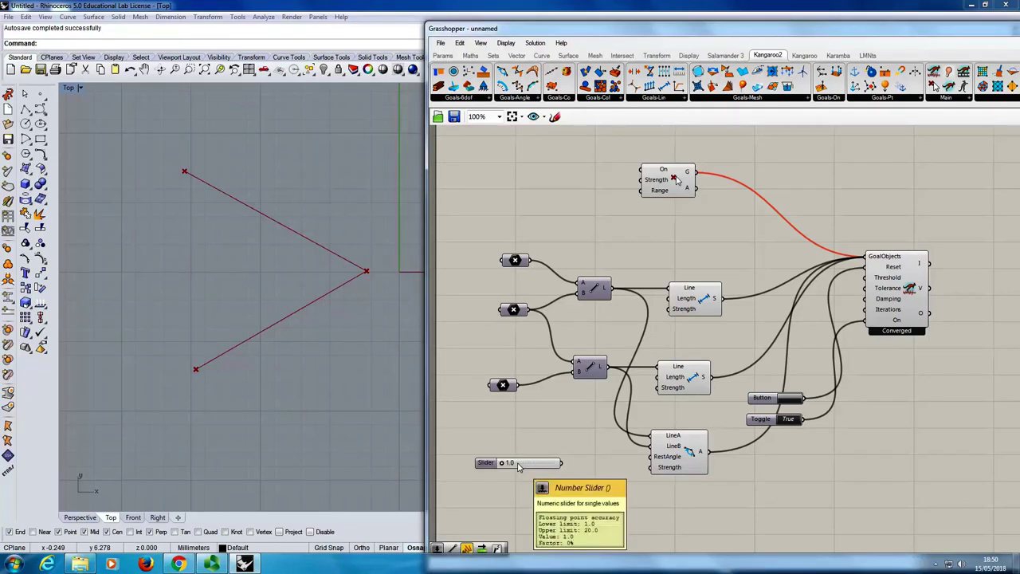
left_click_drag(503, 465, 541, 471)
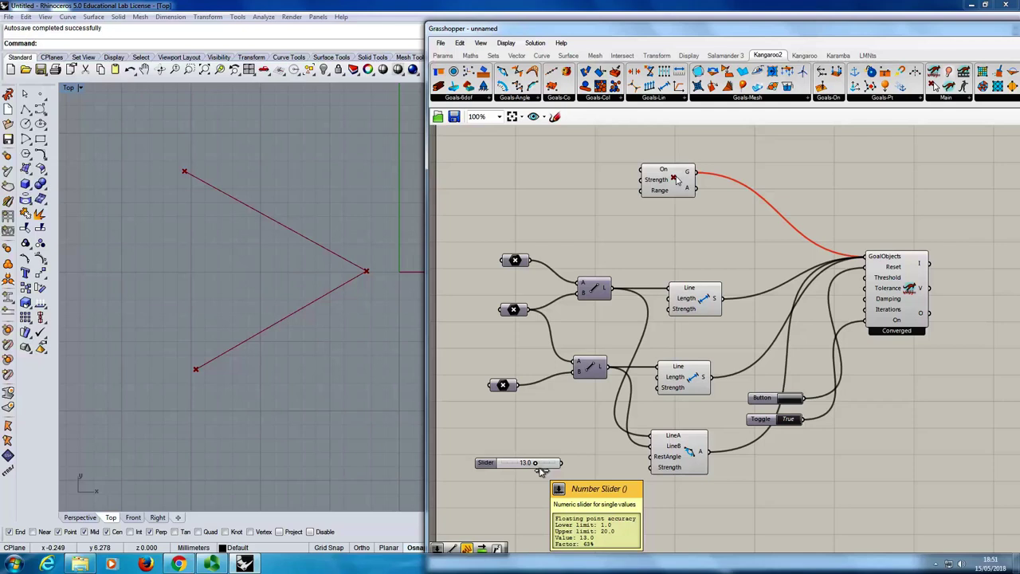
left_click_drag(562, 463, 652, 467)
left_click_drag(518, 466, 519, 470)
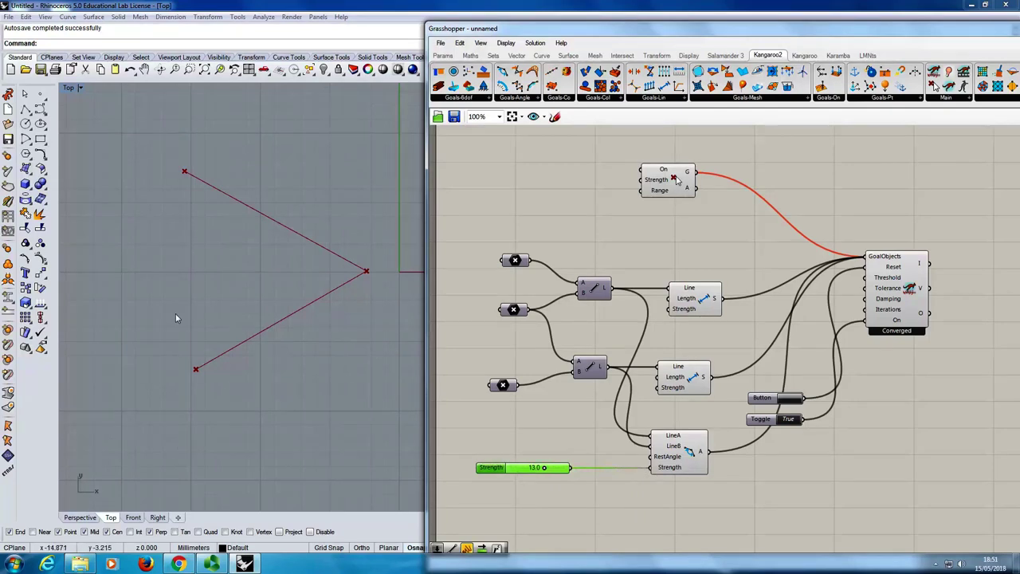
Step: Test the Angle goal by repeatedly pulling the line ends and the shared corner around the Top view
left_click_drag(188, 373, 195, 468)
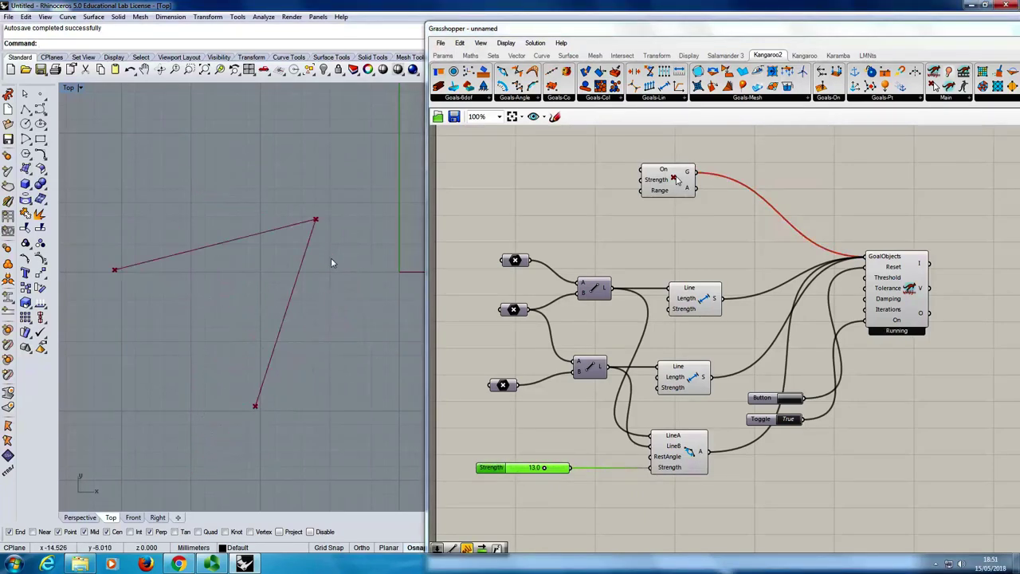
left_click_drag(286, 369, 393, 373)
left_click_drag(196, 349, 148, 355)
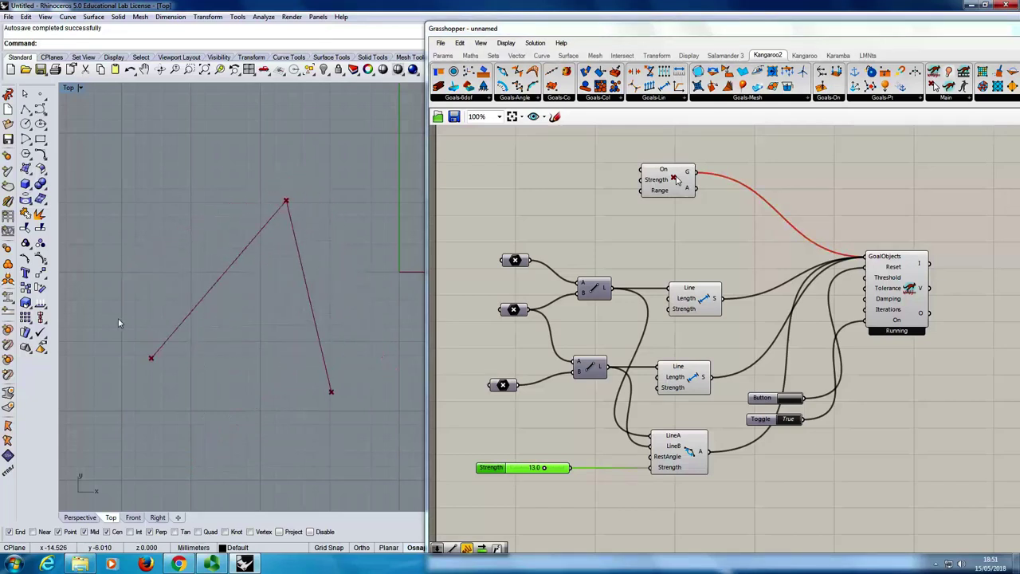
left_click_drag(275, 209, 253, 141)
left_click_drag(341, 316, 378, 300)
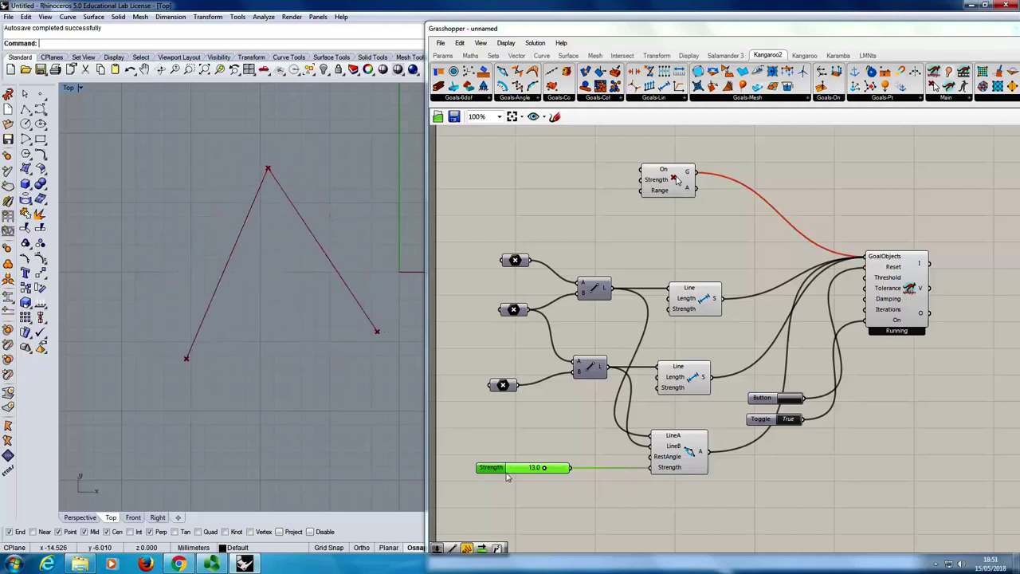
Step: Set the Angle goal's Strength slider to 1.0 and pull the connected lines in the Top view to test the weaker angle
left_click_drag(544, 469, 512, 471)
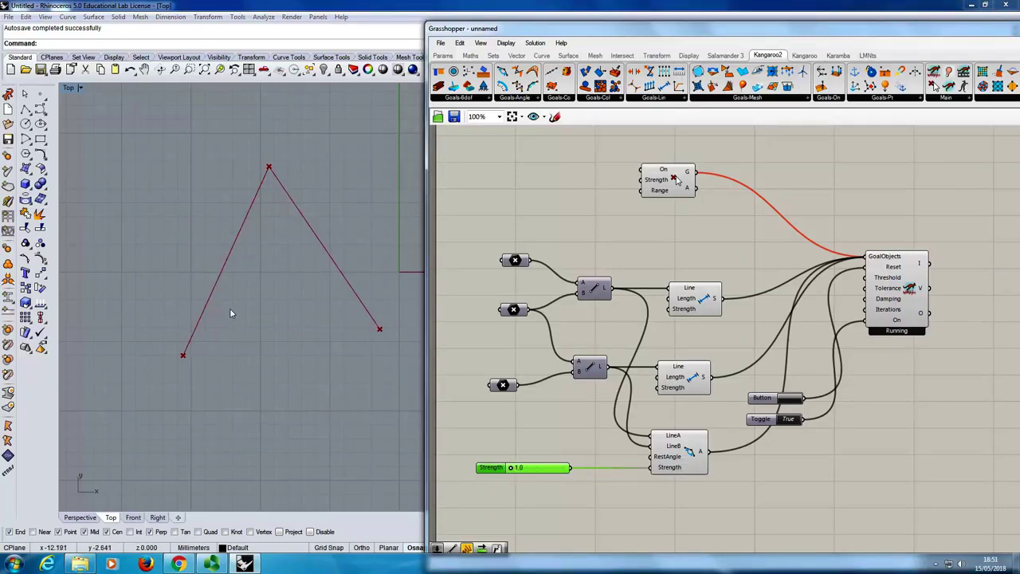
left_click_drag(378, 332, 224, 429)
left_click_drag(254, 342, 303, 290)
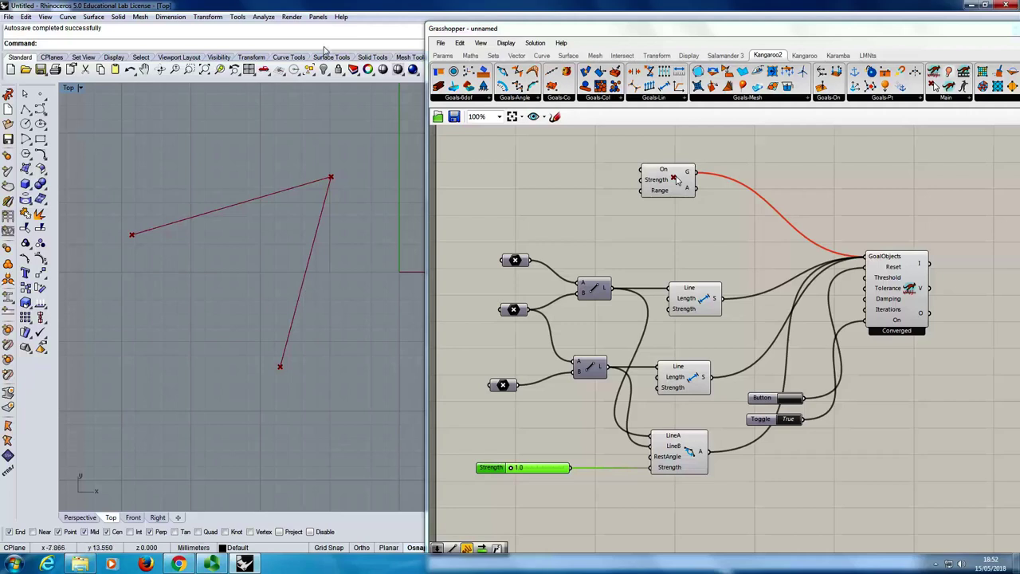
Step: Create a new, empty Grasshopper document
right_click_drag(486, 189, 473, 180)
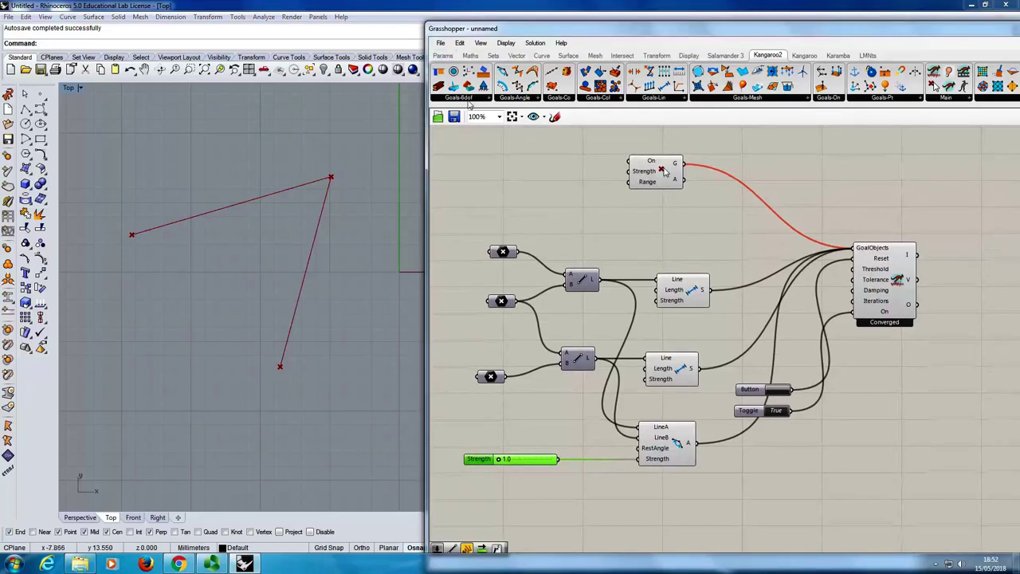
left_click(442, 43)
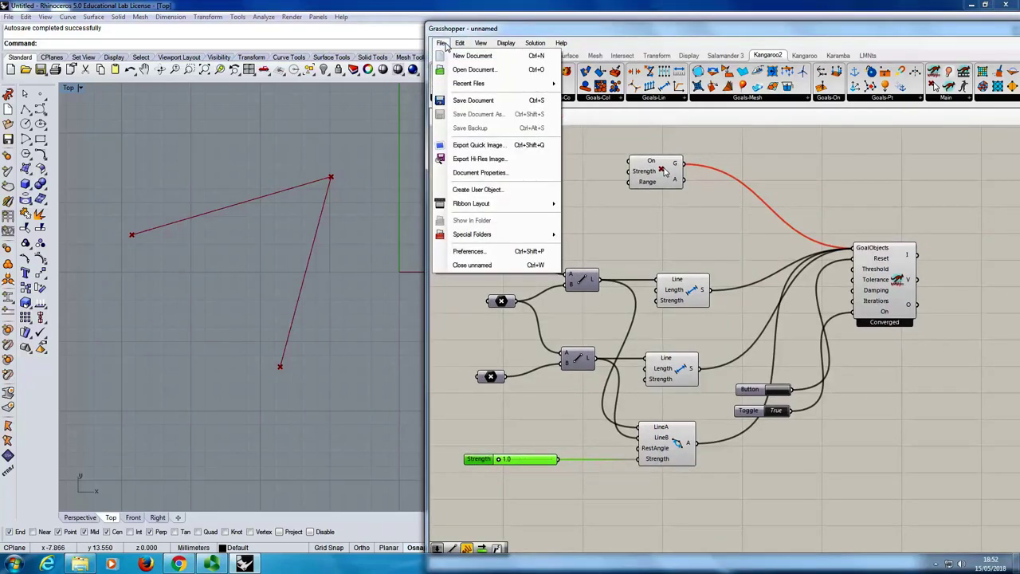
left_click(472, 56)
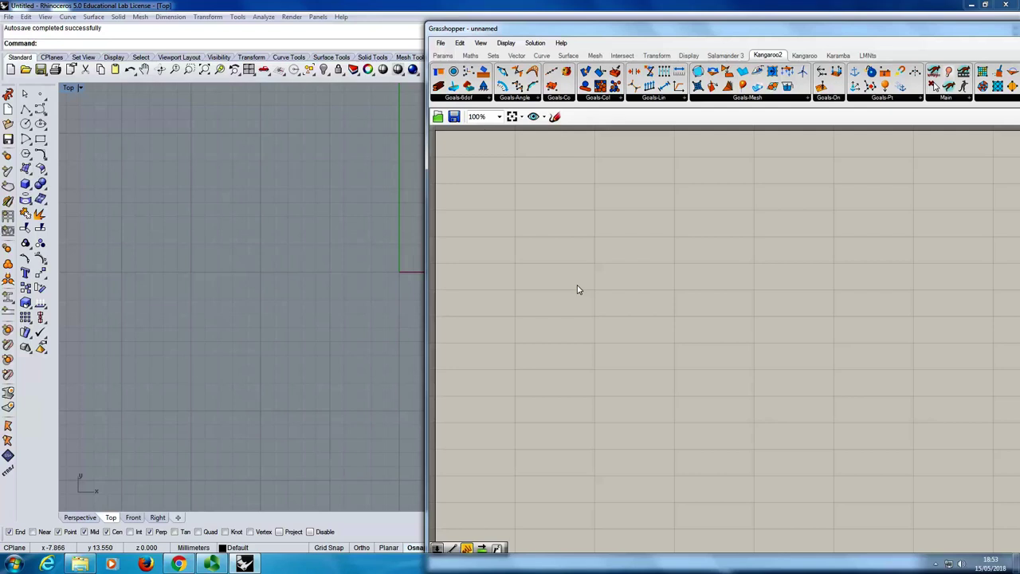
Step: Add a Mesh Plane component and place it near the middle of the canvas
left_click(596, 55)
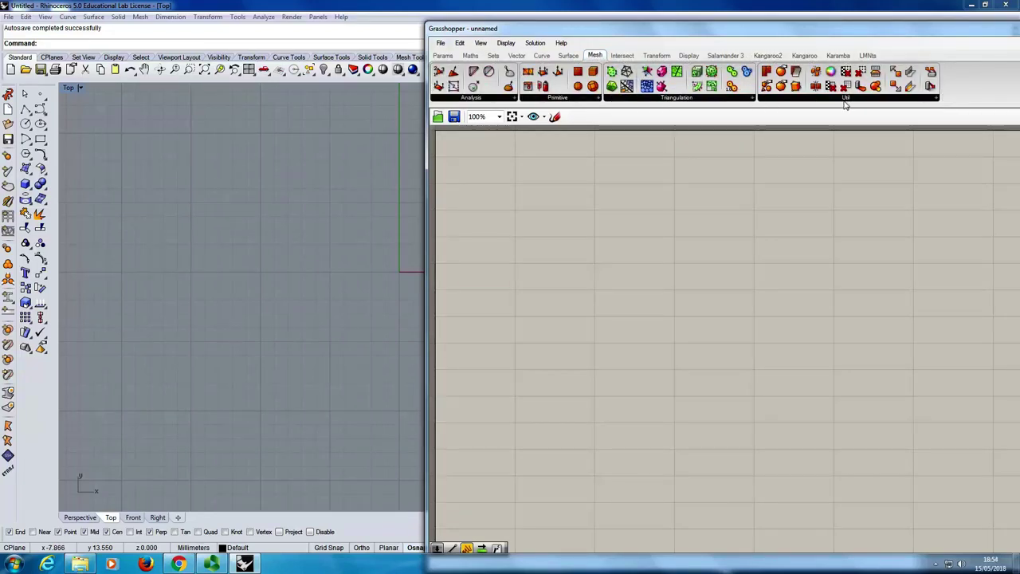
left_click(579, 99)
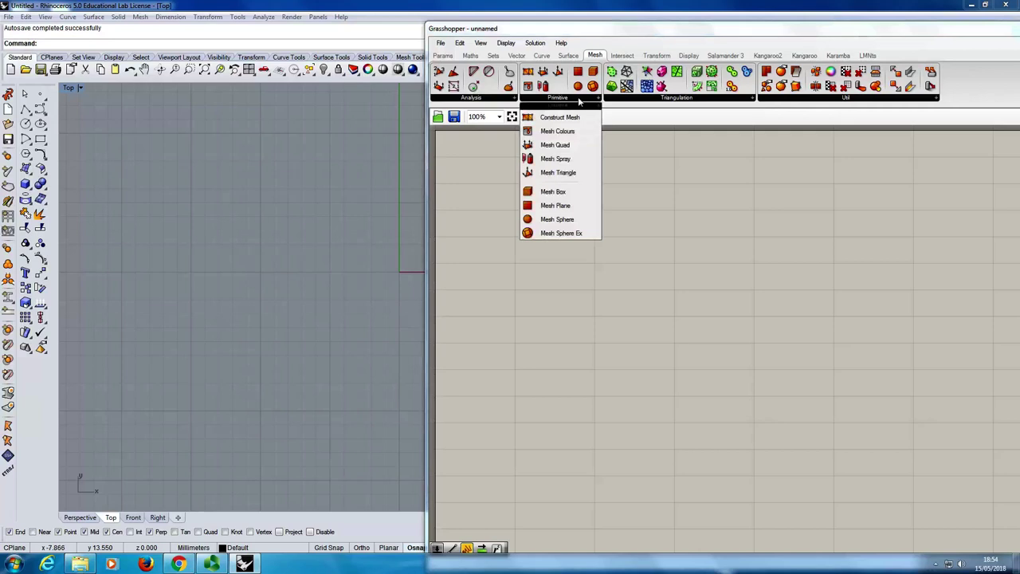
left_click(564, 209)
left_click(602, 266)
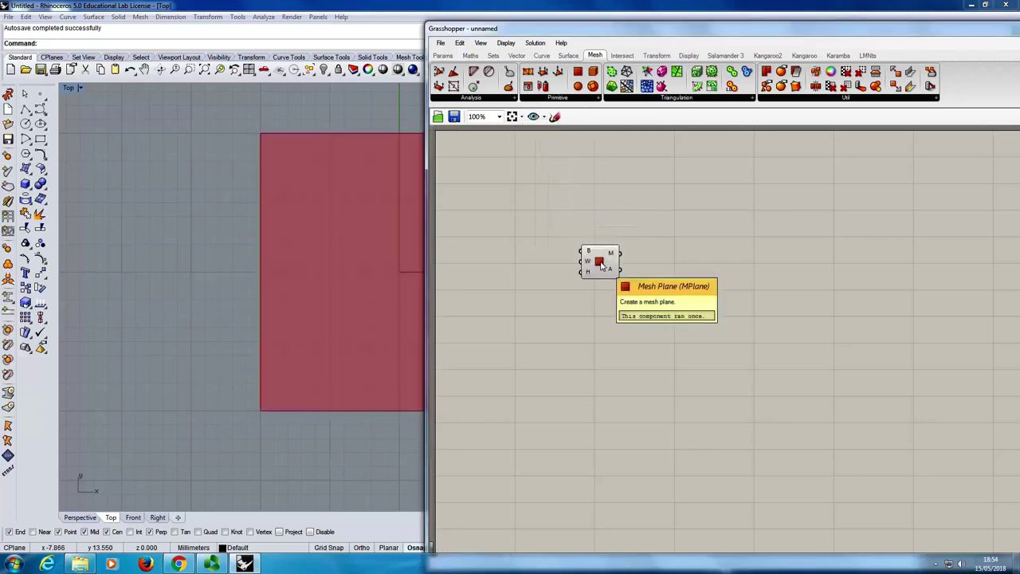
left_click_drag(602, 265, 667, 268)
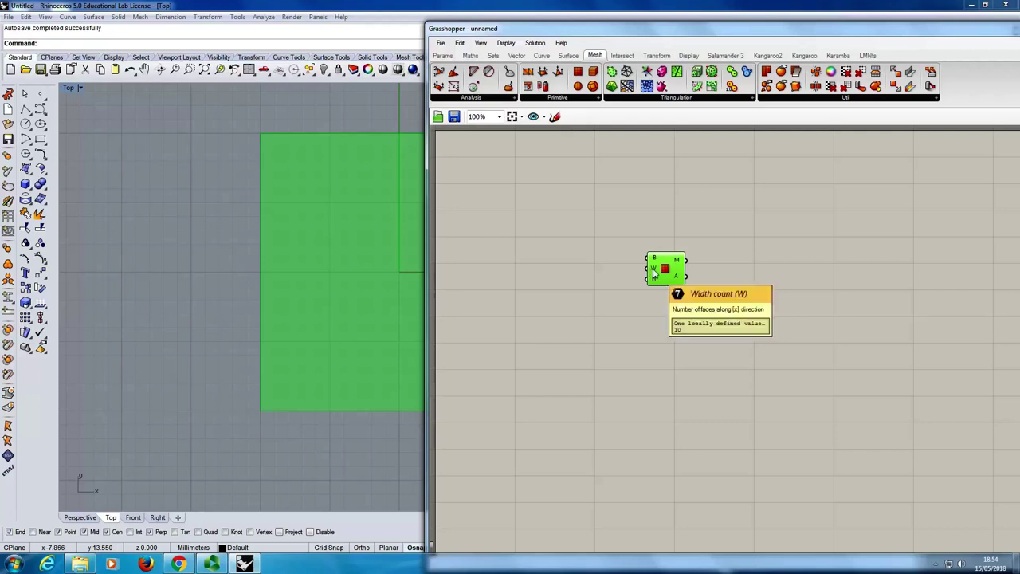
Step: Centre the mesh plane in the Top view and enable the preview of mesh edges
right_click_drag(289, 316, 189, 316)
mouse_move(590, 336)
right_mouse_down()
mouse_move(610, 329)
mouse_move(599, 333)
right_mouse_up()
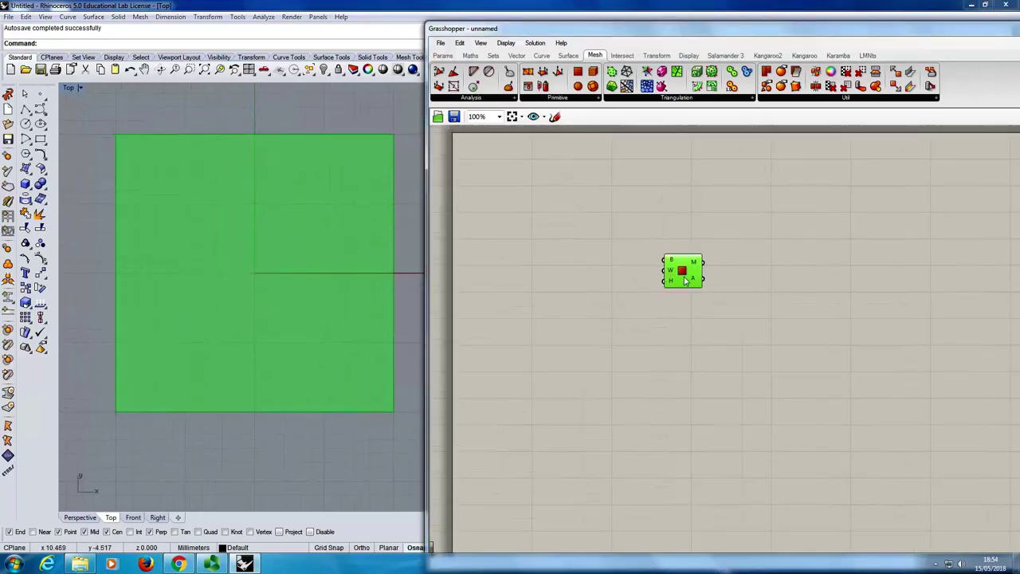
left_click_drag(681, 283, 632, 281)
right_click_drag(292, 296, 298, 303)
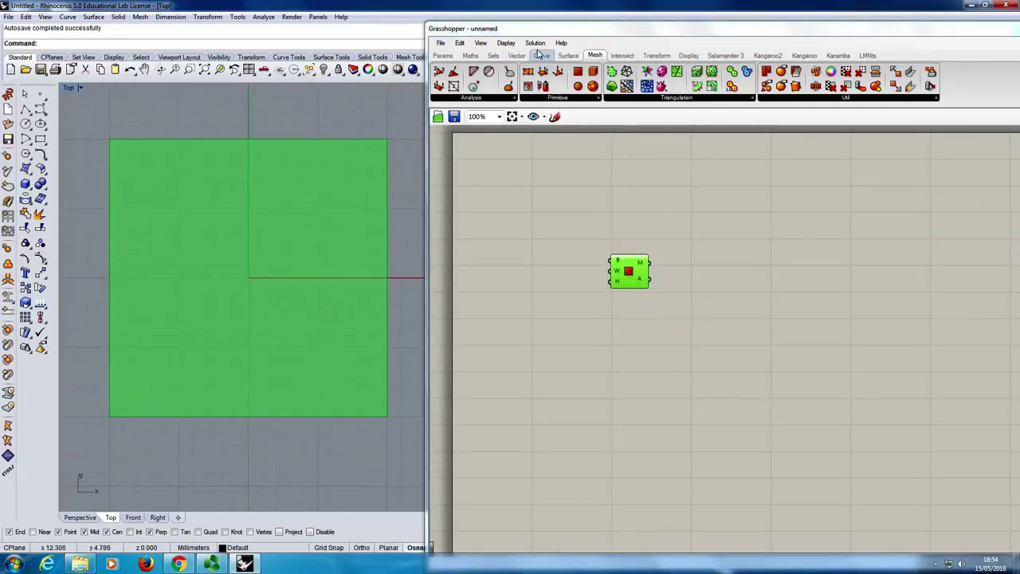
left_click(504, 43)
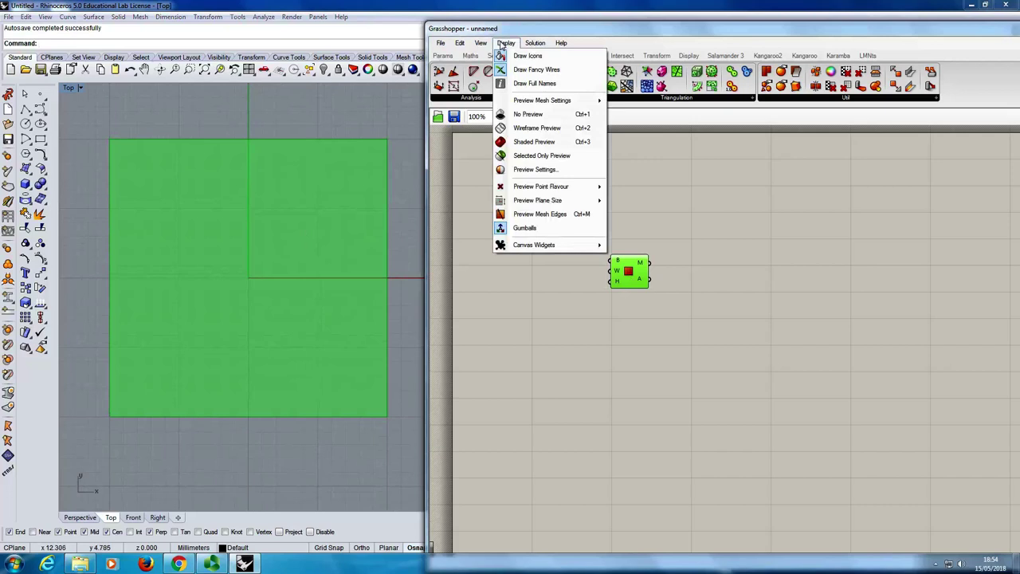
left_click(525, 215)
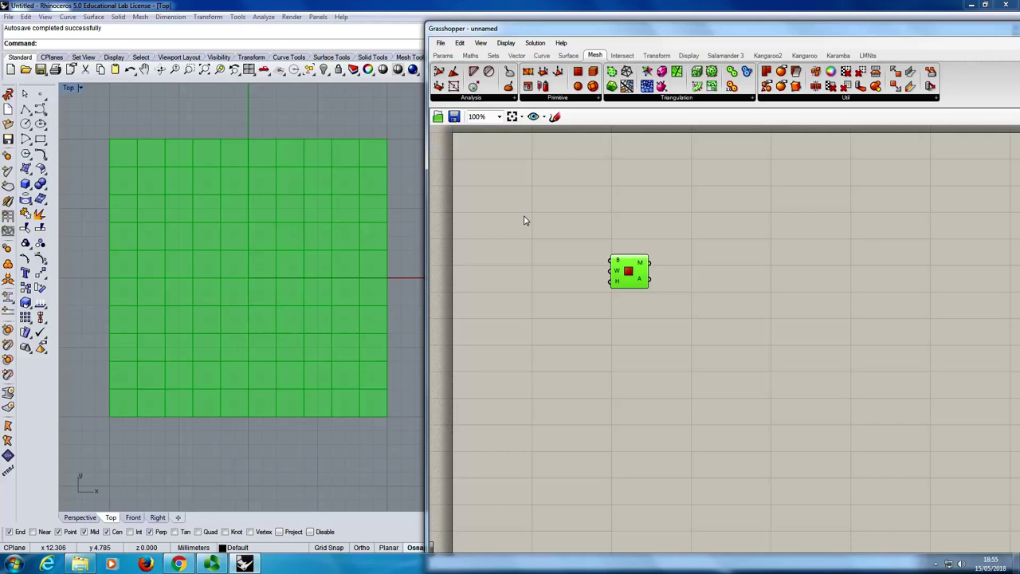
Step: Add a panel containing 20 and connect it to the Mesh Plane's width and height count inputs
left_click_drag(627, 273, 634, 292)
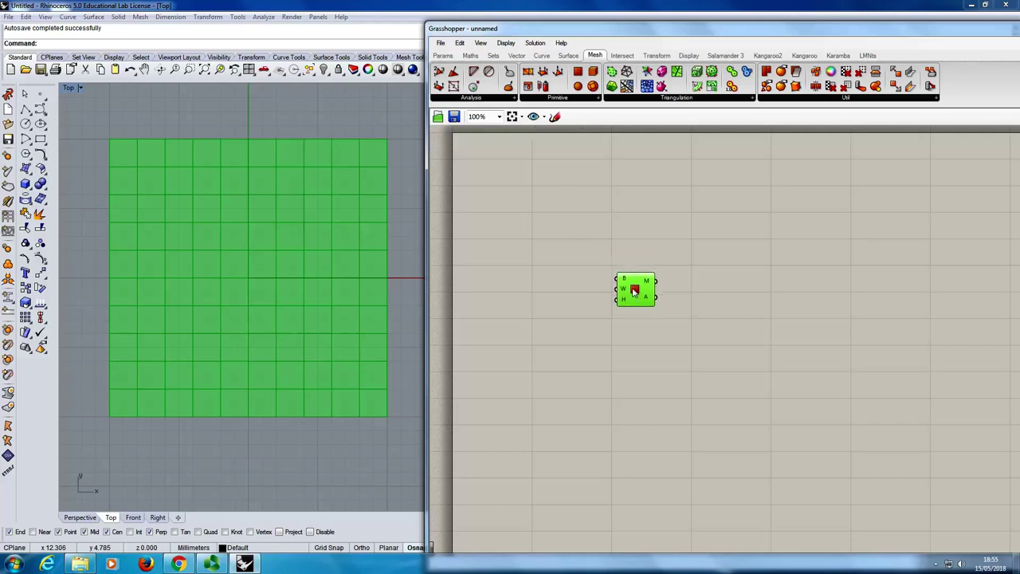
left_click(550, 229)
left_click(443, 55)
left_click(742, 85)
left_click(553, 303)
double_click(553, 303)
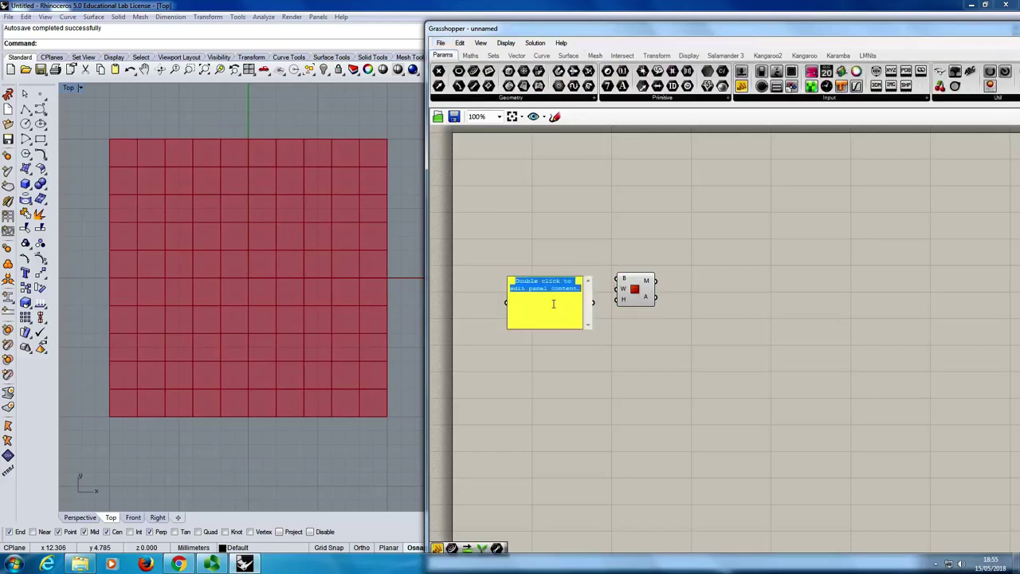
type("20")
left_click(597, 263)
left_click_drag(590, 301, 655, 297)
left_click(667, 350)
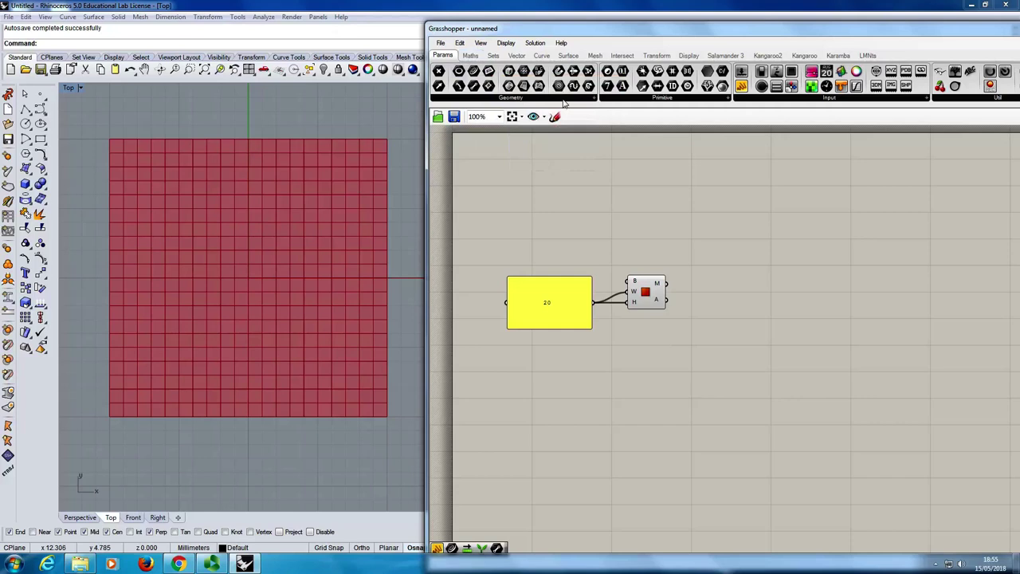
Step: Add a Mesh parameter and feed it with the Mesh Plane's mesh output
left_click_drag(525, 72, 738, 282)
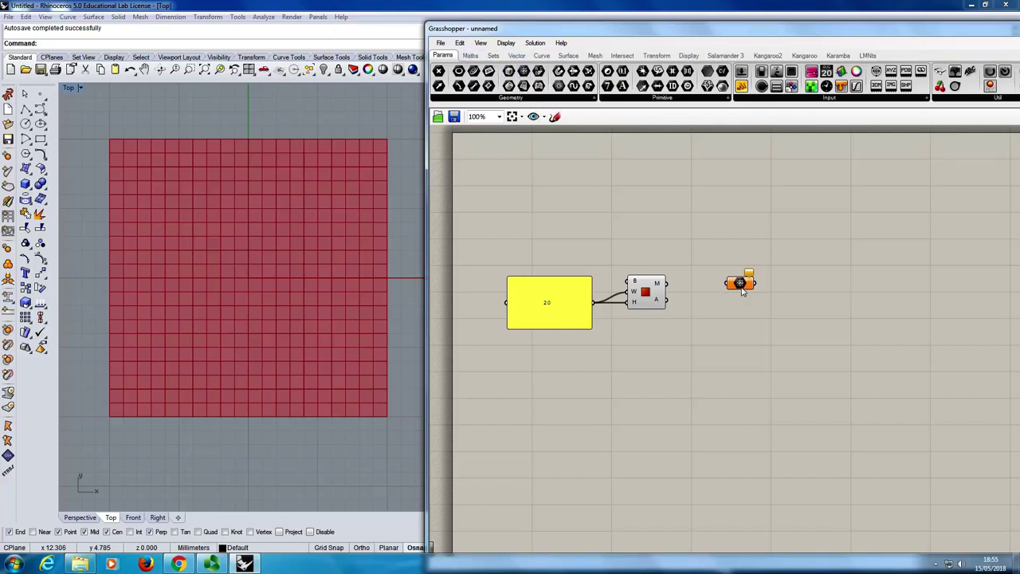
left_click_drag(741, 283, 741, 293)
left_click_drag(665, 283, 755, 286)
left_click(756, 317)
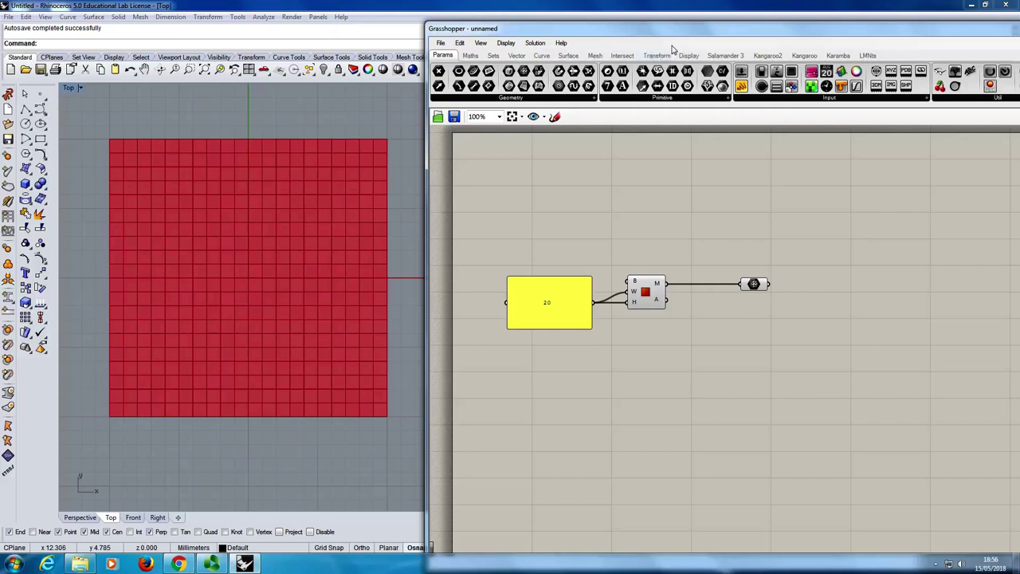
Step: Add a Kangaroo2 MeshCorners component and connect the Mesh parameter to its mesh input
right_click_drag(791, 209, 757, 215)
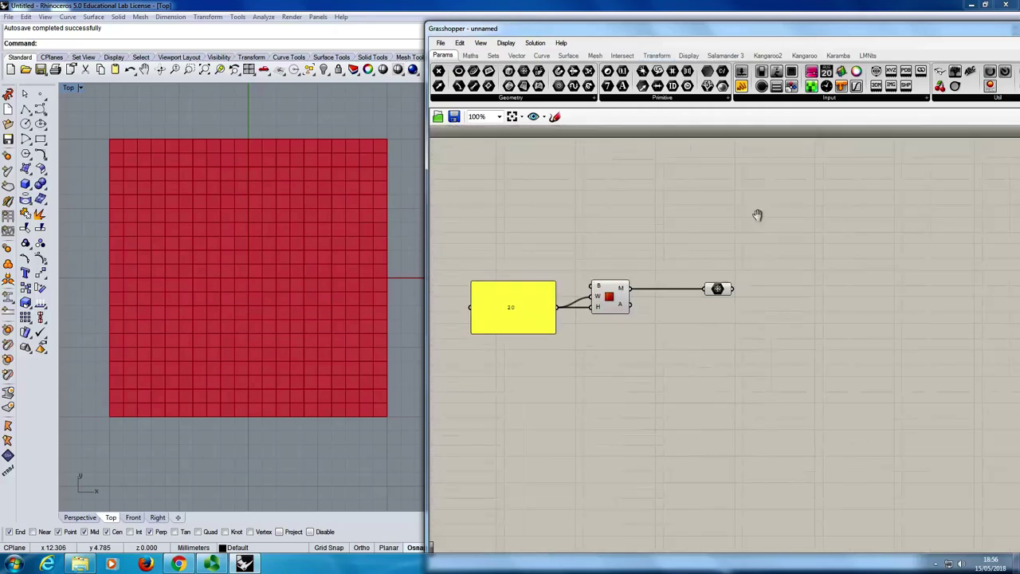
left_click(777, 56)
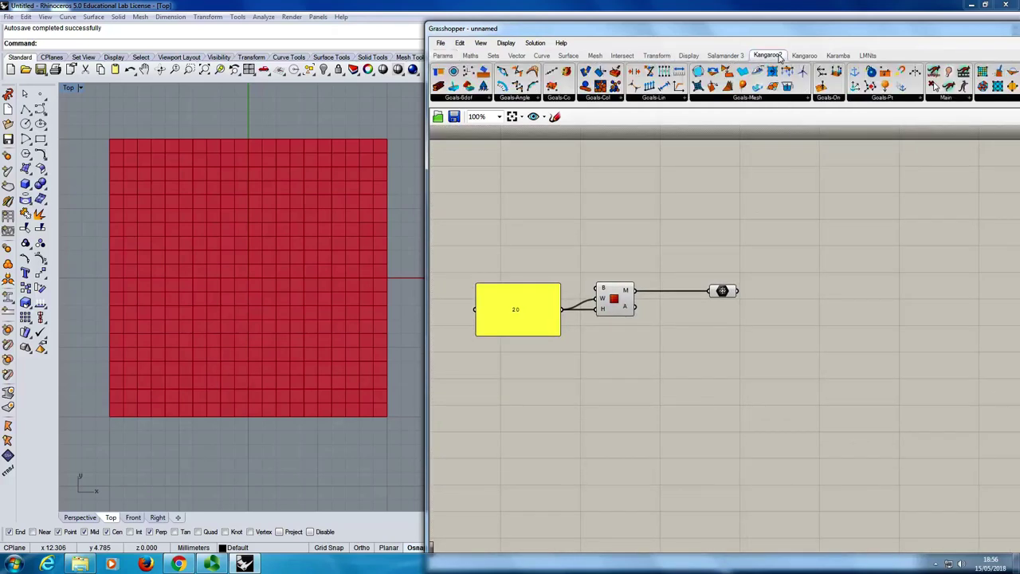
left_click_drag(929, 34, 861, 34)
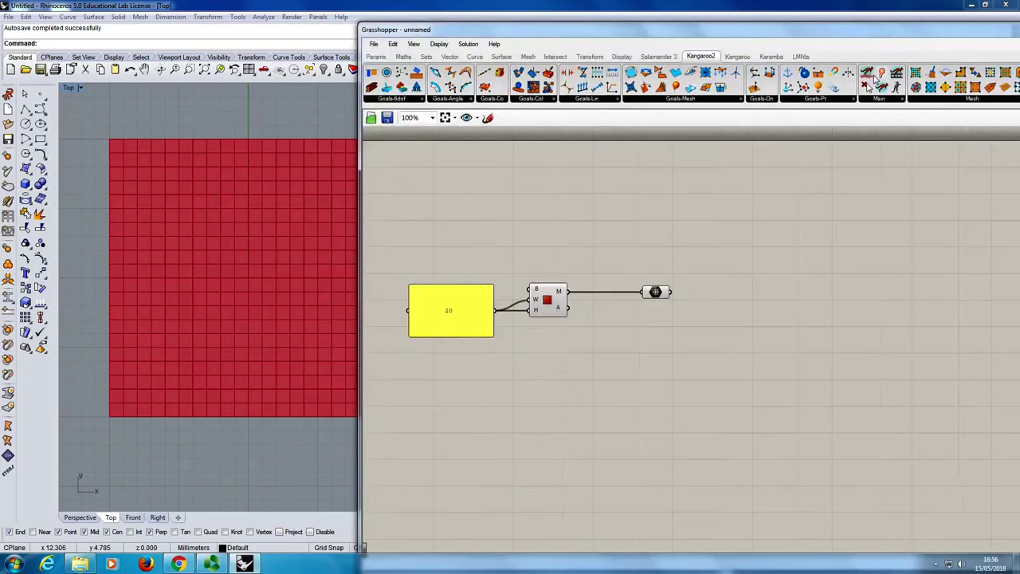
left_click(933, 98)
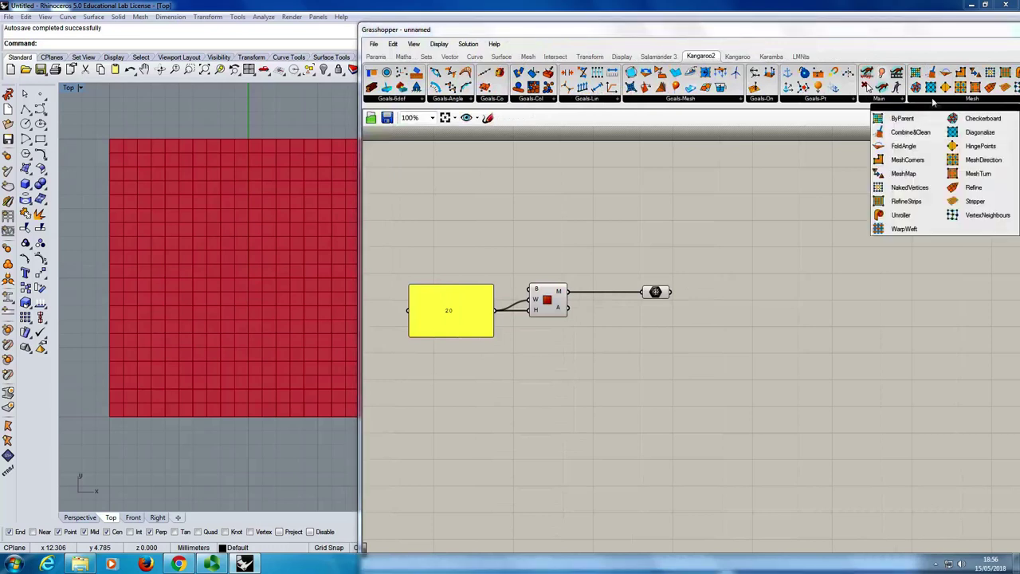
left_click(911, 160)
left_click_drag(813, 261, 779, 270)
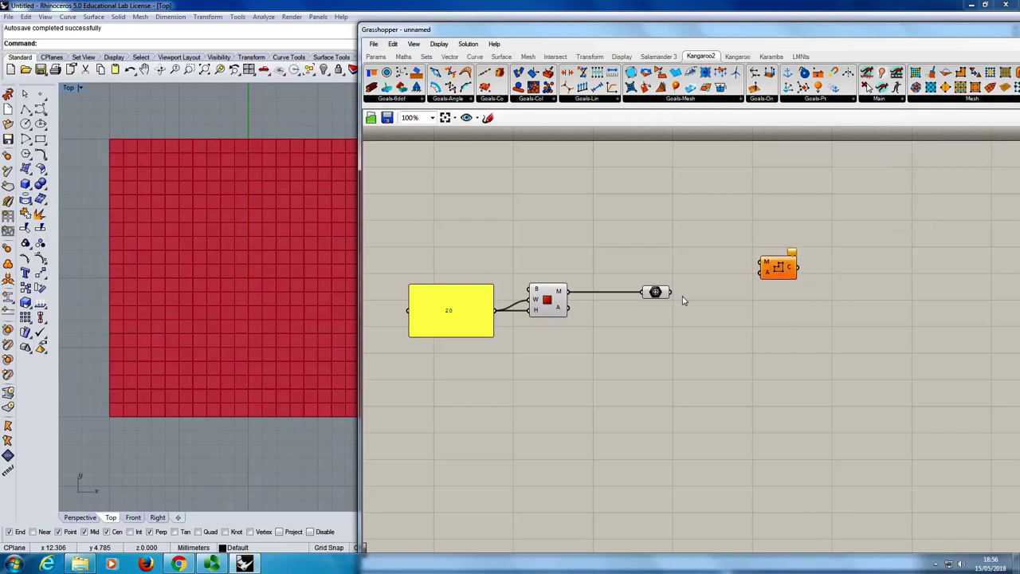
left_click_drag(670, 291, 773, 271)
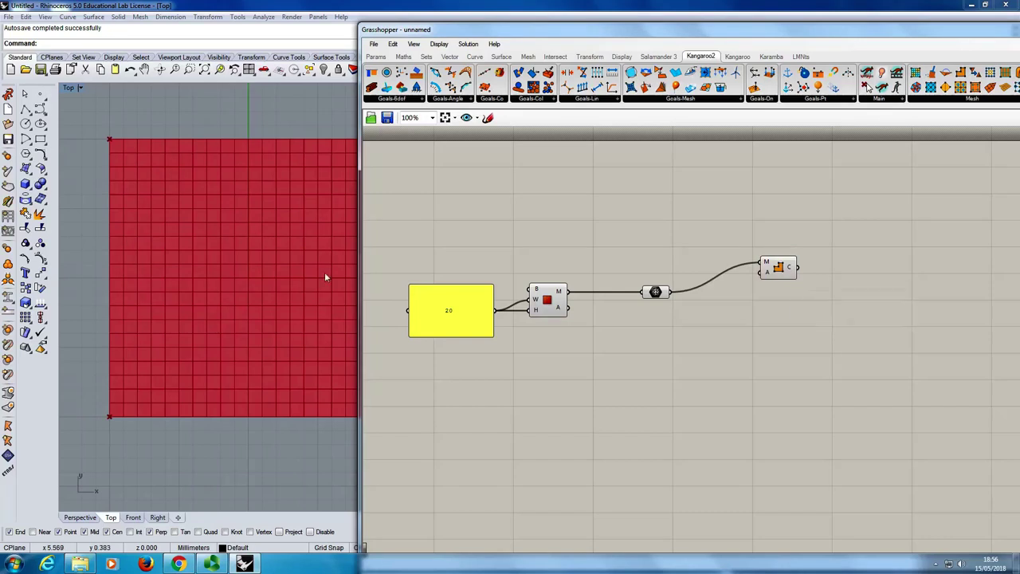
right_click_drag(258, 251, 215, 244)
scroll(218, 238, "down", 2)
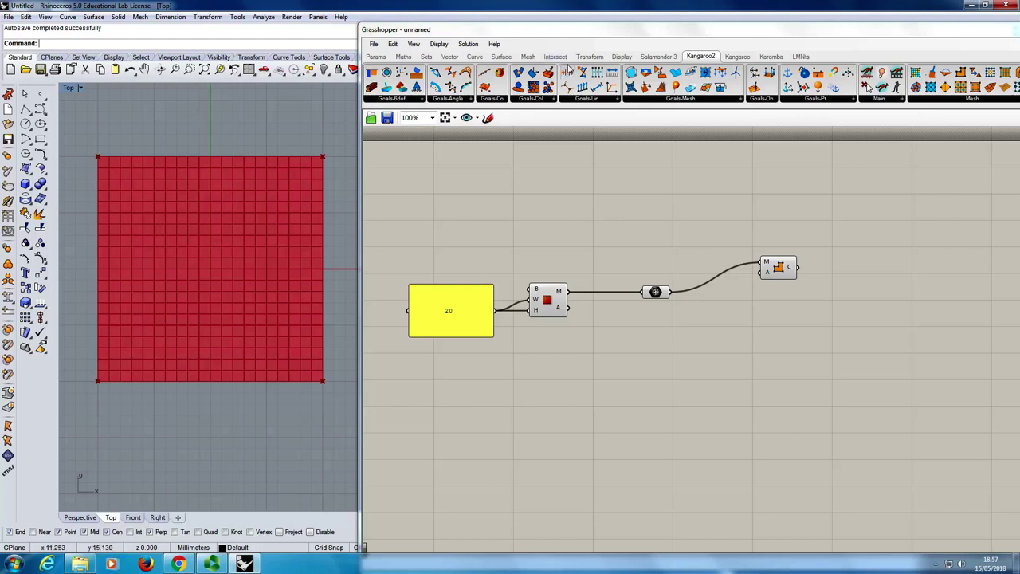
Step: Add a Deconstruct Mesh component below the Mesh parameter and connect the Mesh Plane's mesh output to it
left_click(528, 56)
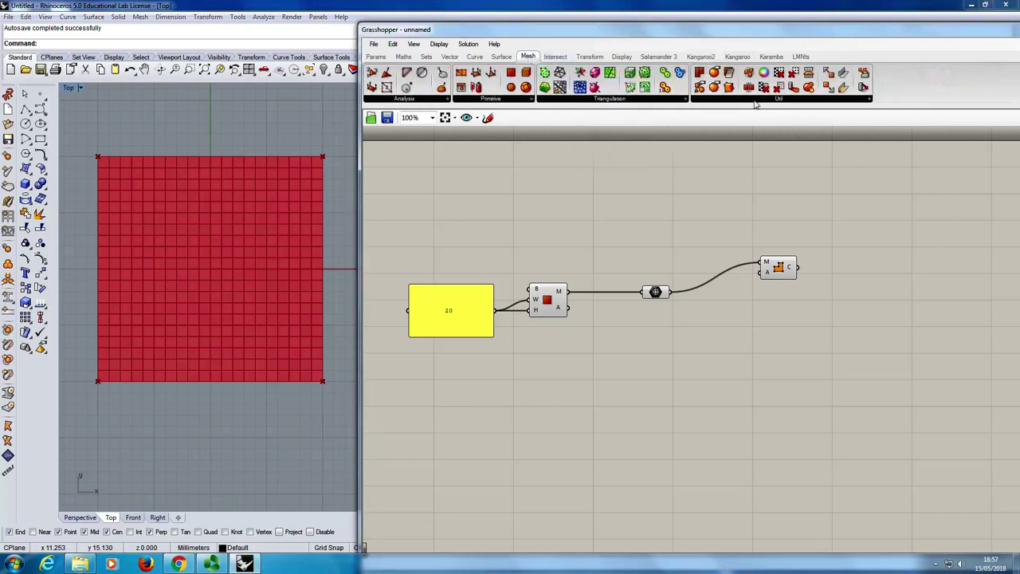
left_click(435, 99)
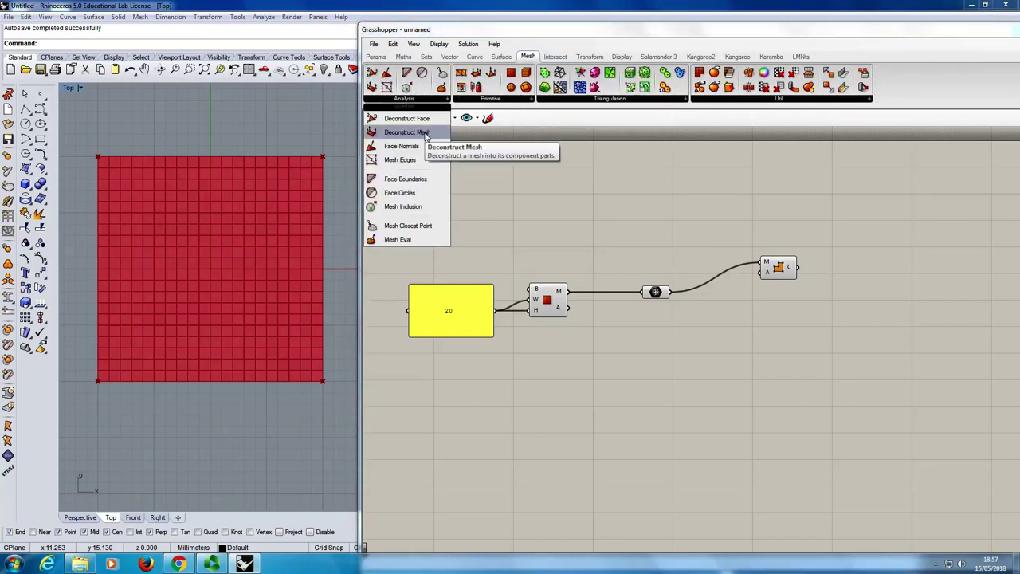
left_click_drag(425, 133, 674, 403)
left_click_drag(567, 291, 659, 409)
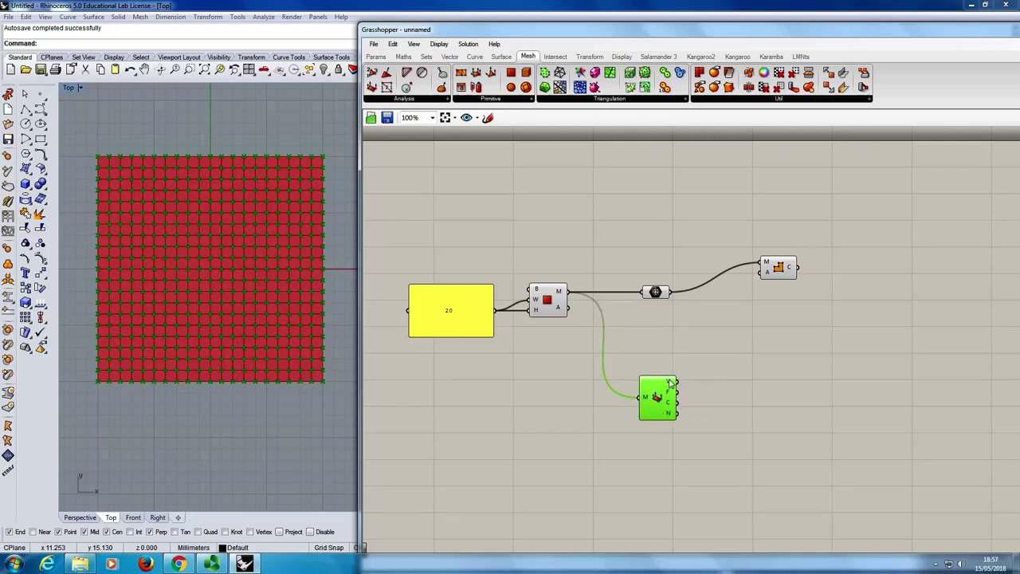
Step: Inspect the Deconstruct Mesh vertices and faces outputs in a temporary panel, and delete the panel
mouse_move(670, 382)
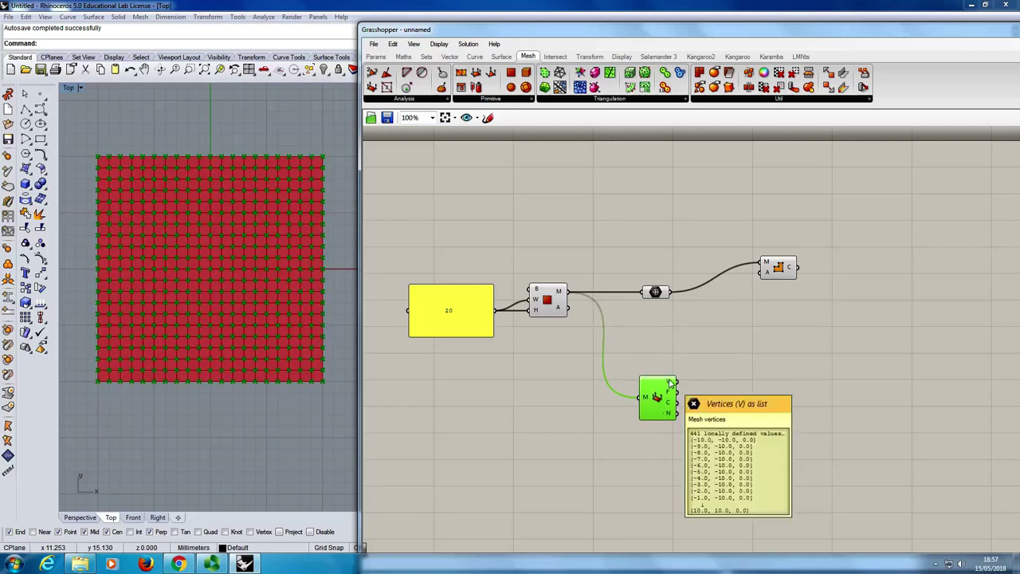
left_click(376, 57)
left_click_drag(674, 86, 745, 399)
left_click_drag(678, 383, 732, 388)
left_click_drag(802, 398, 850, 407)
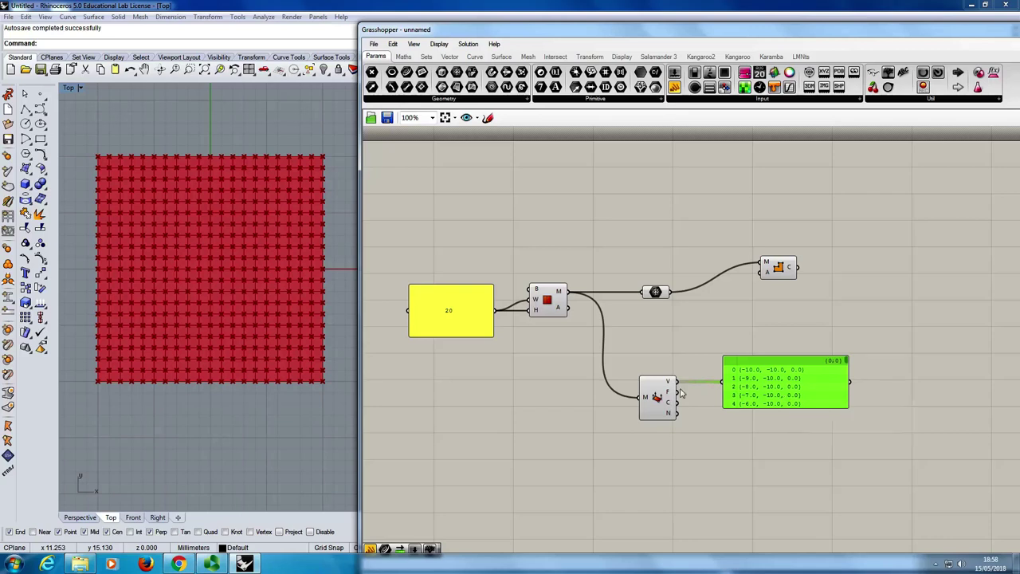
left_click_drag(676, 388, 724, 384)
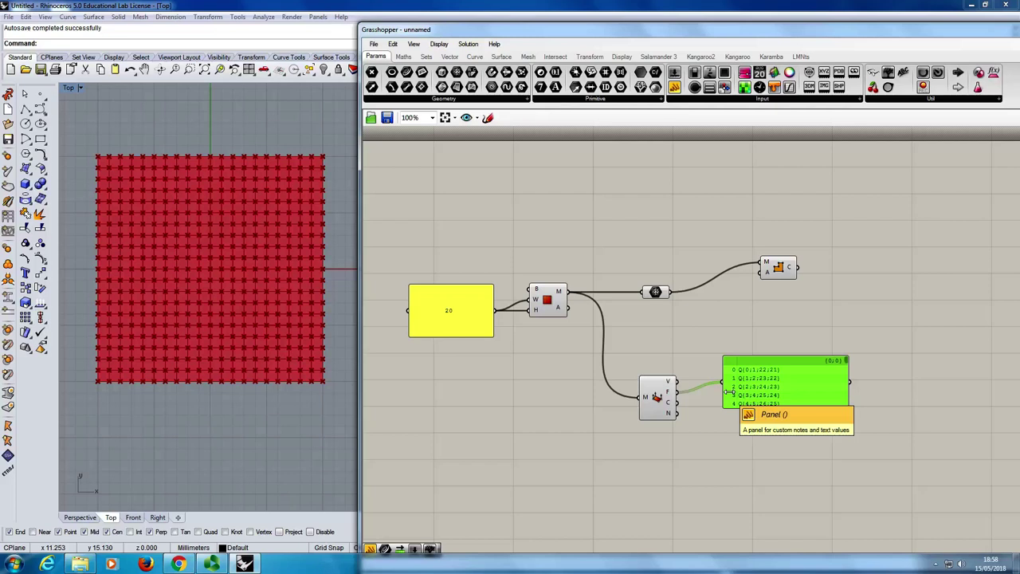
left_click_drag(676, 381, 718, 383)
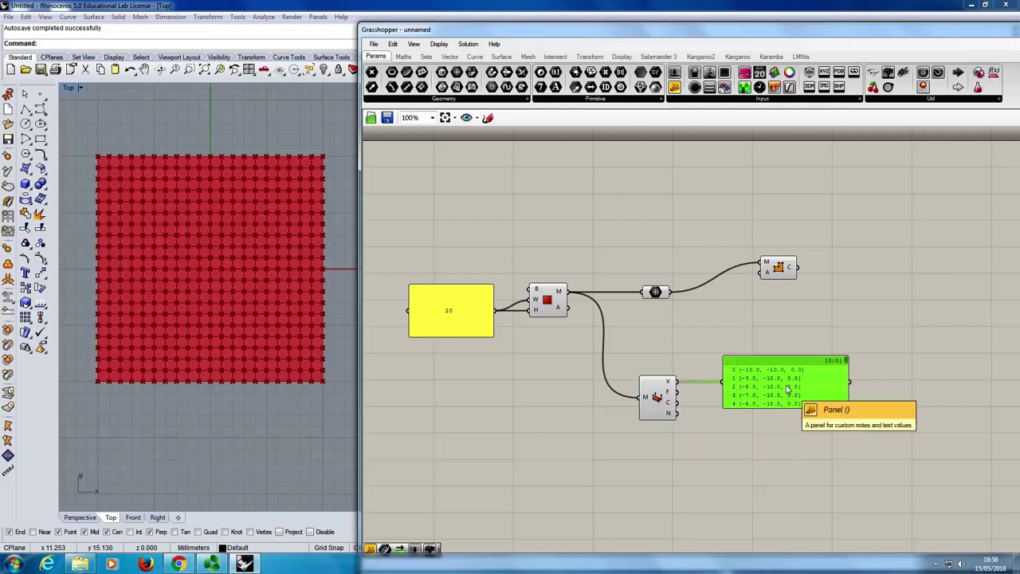
key("Delete")
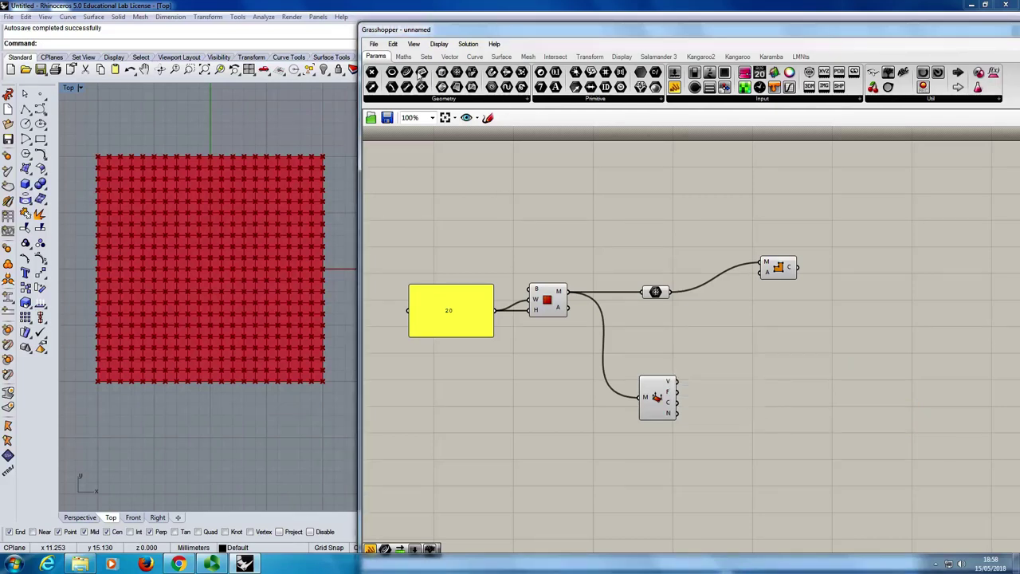
Step: Add a Point parameter and connect the Deconstruct Mesh vertices output to it
left_click_drag(372, 74, 727, 382)
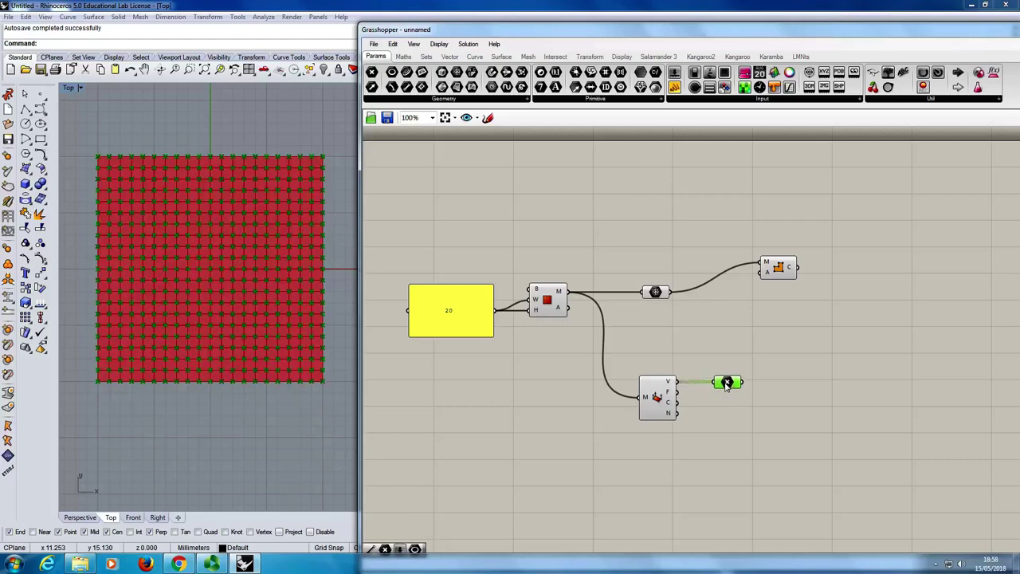
left_click(770, 400)
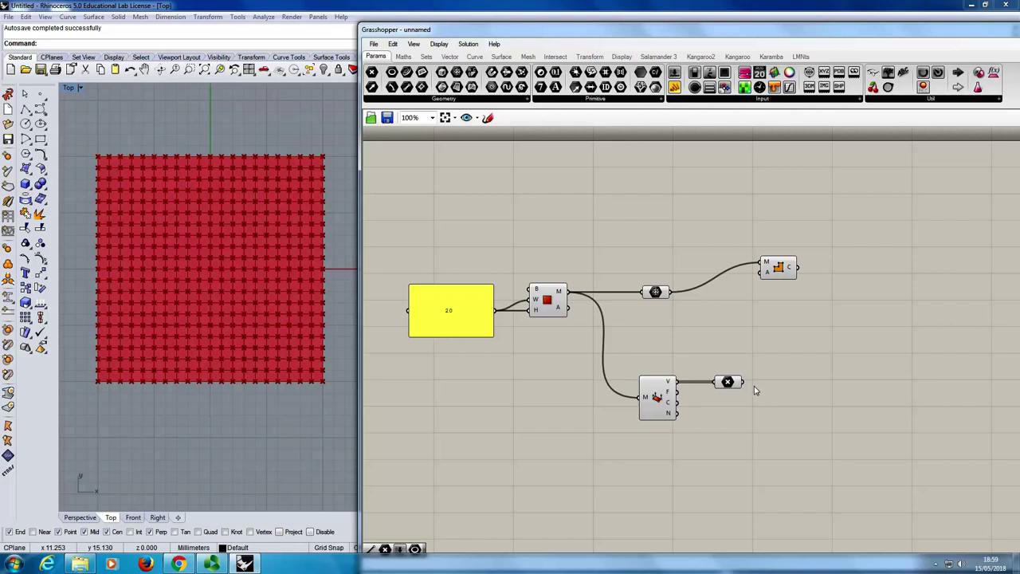
Step: Add a Mesh Edges component below Deconstruct Mesh and connect the Mesh Plane's mesh output to it
left_click(530, 57)
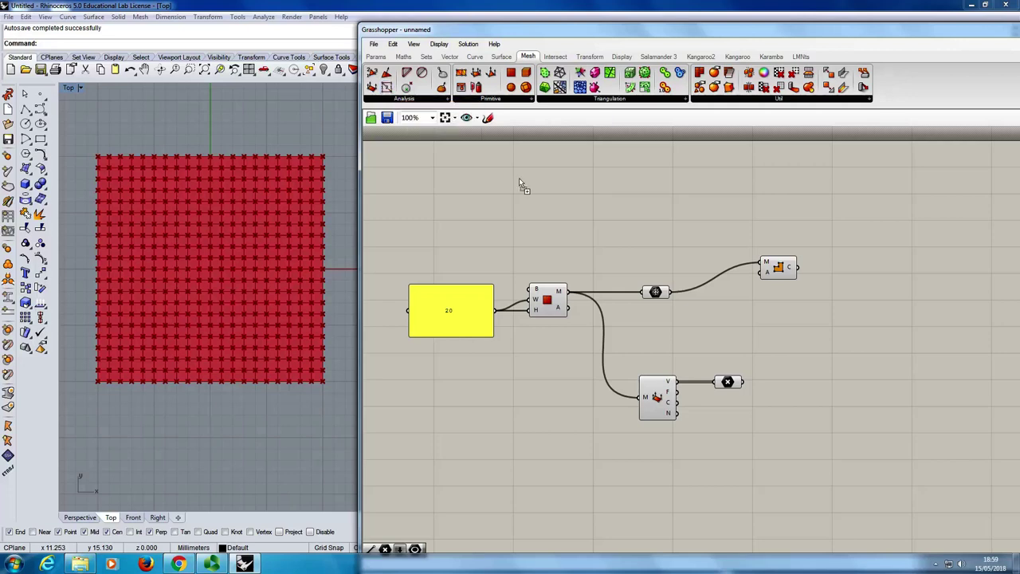
left_click_drag(646, 448, 656, 460)
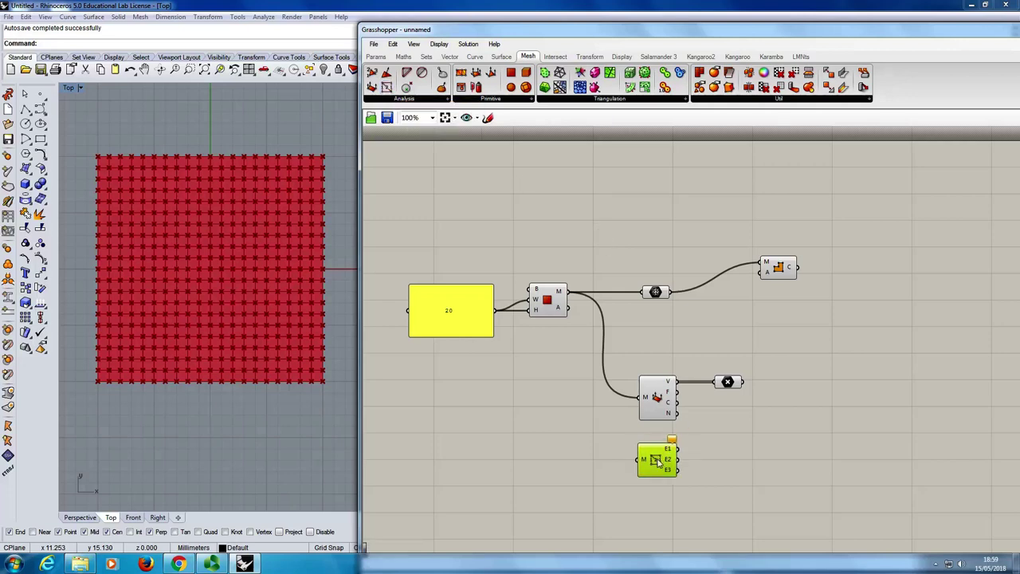
mouse_move(673, 390)
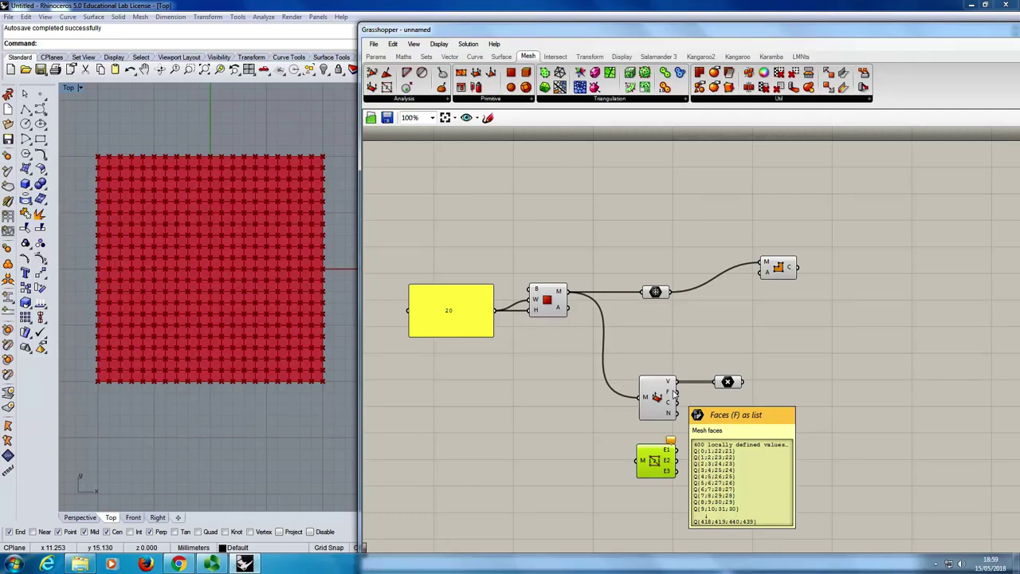
left_click_drag(566, 291, 640, 461)
left_click_drag(657, 467, 655, 477)
left_click(741, 492)
left_click(652, 475)
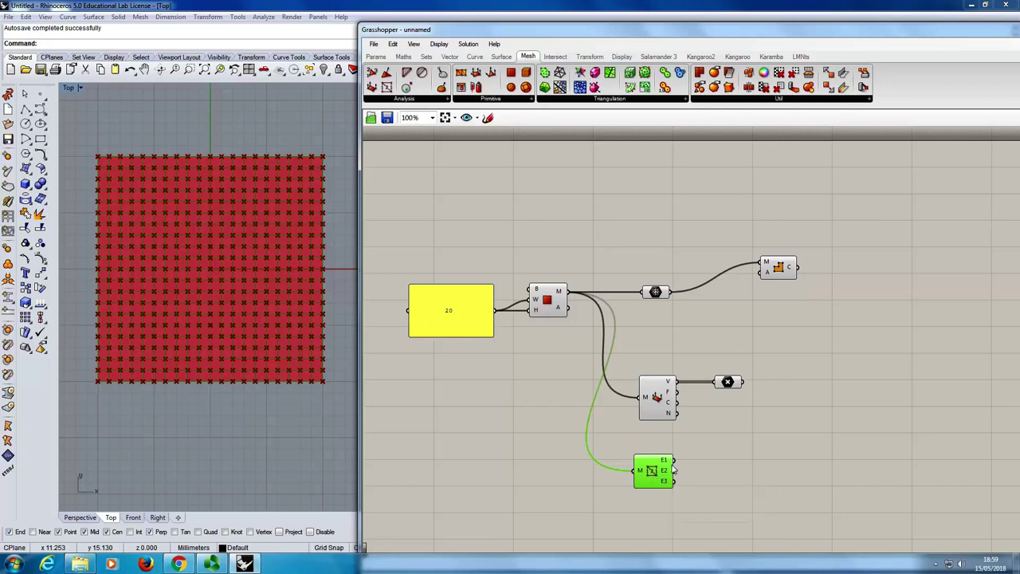
mouse_move(666, 468)
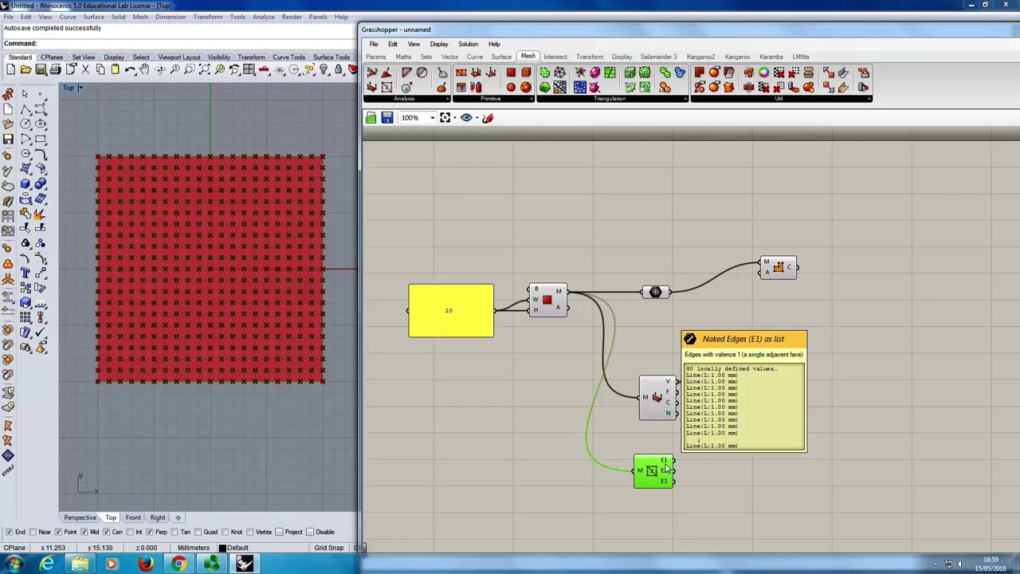
left_click(563, 222)
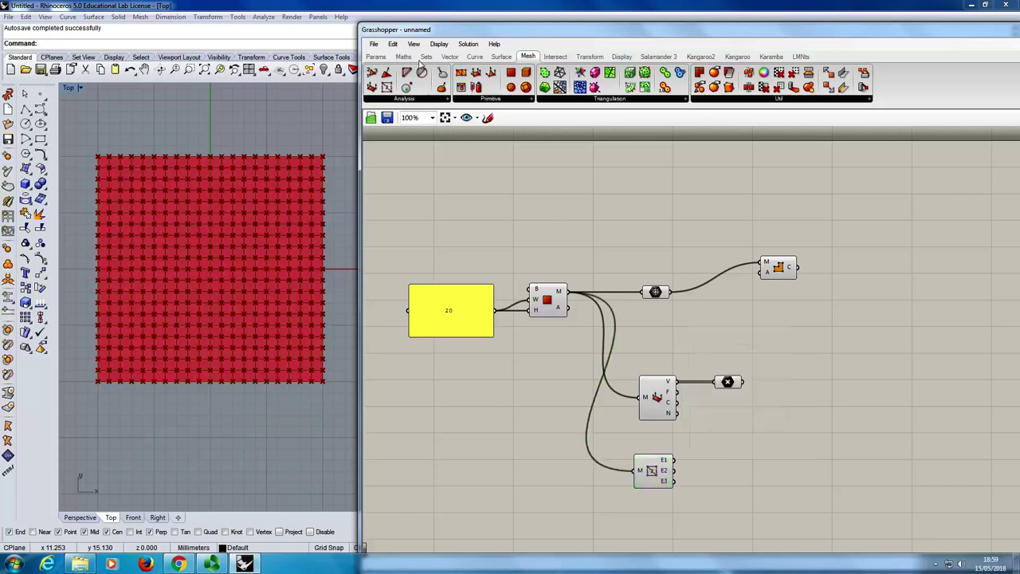
Step: Add two Curve parameters and connect the Mesh Edges E1 (naked edges) output to one and the E2 output to the other
left_click(378, 57)
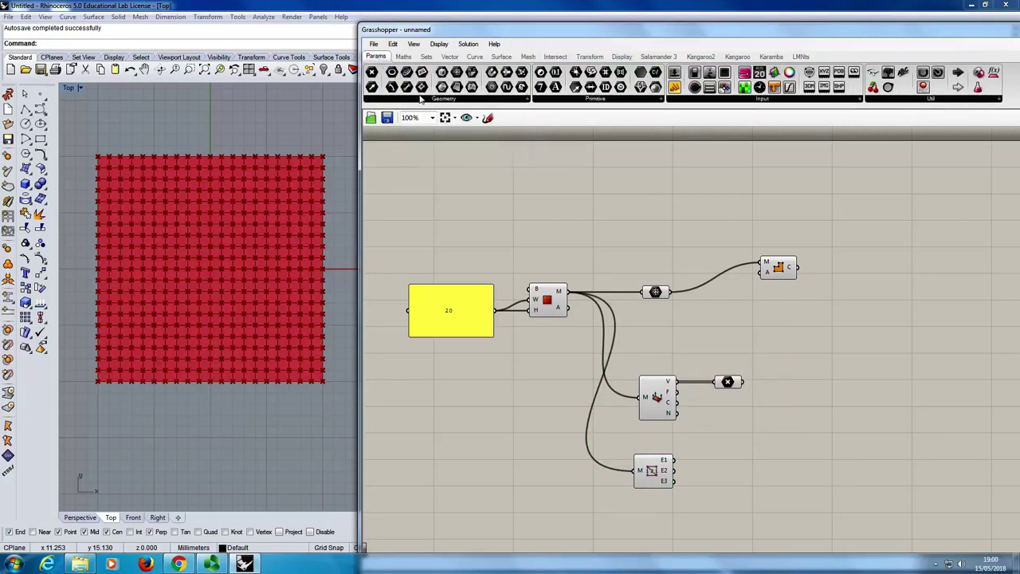
left_click_drag(407, 74, 724, 462)
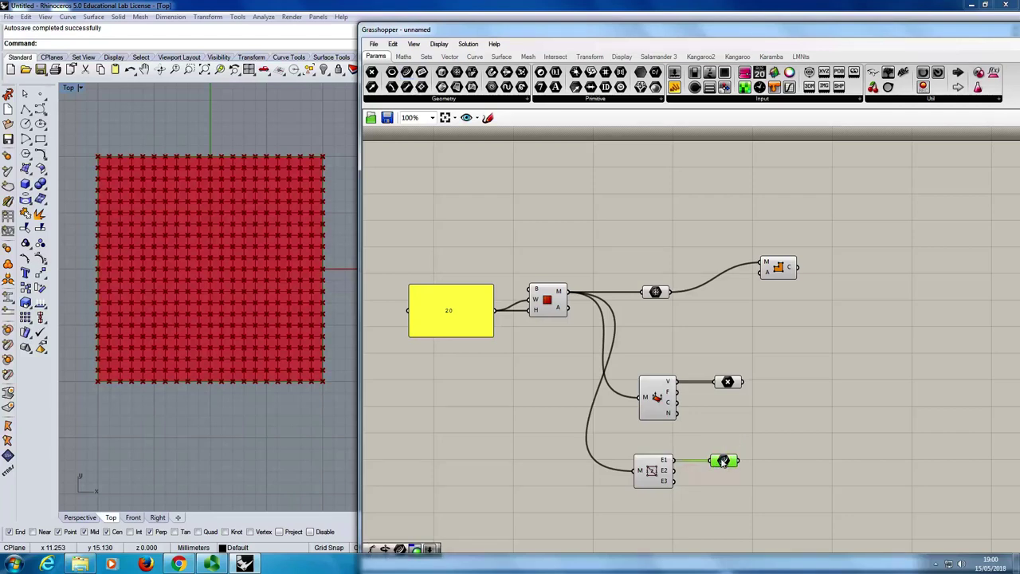
mouse_move(723, 460)
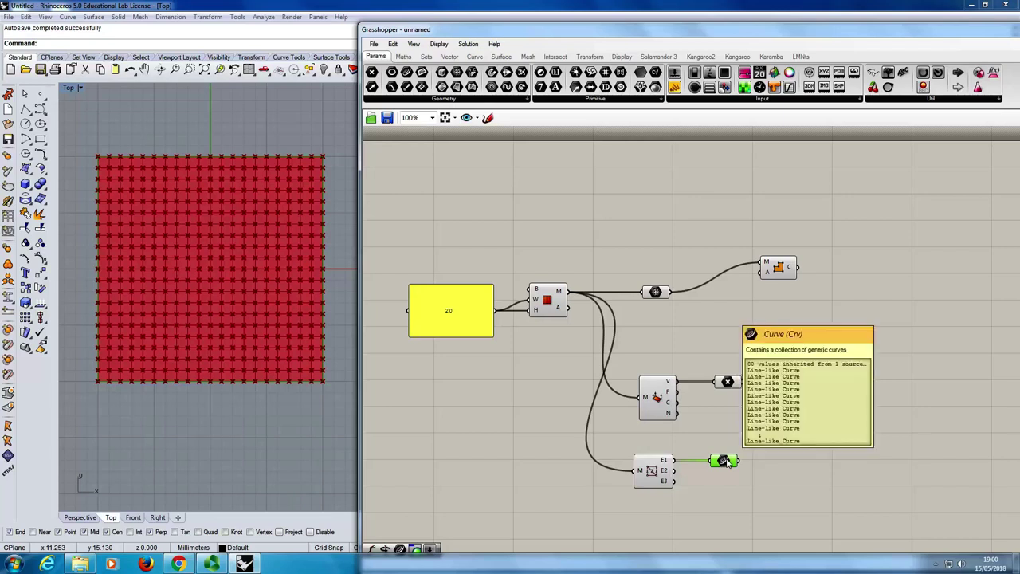
left_click_drag(724, 460, 727, 480)
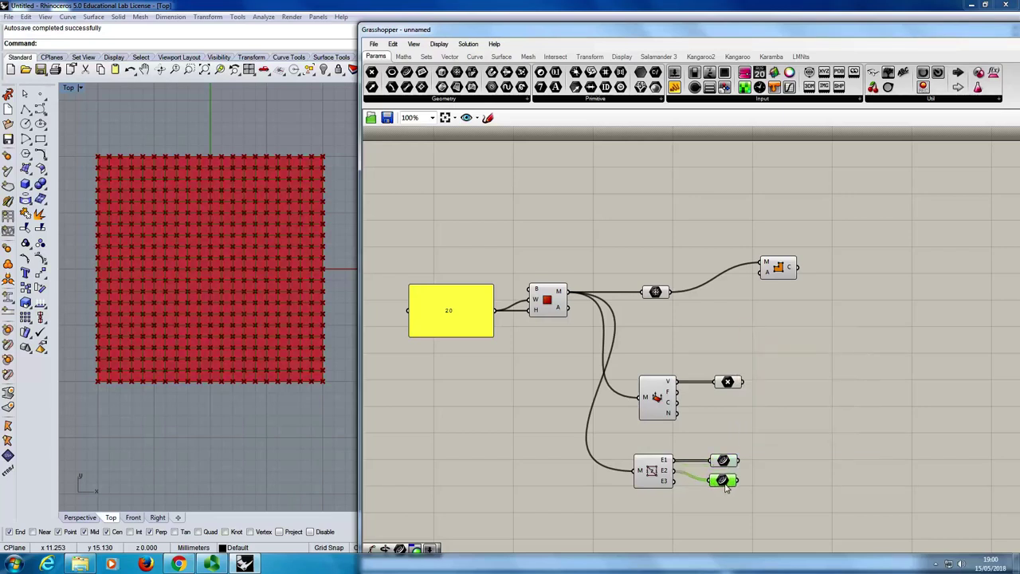
mouse_move(725, 487)
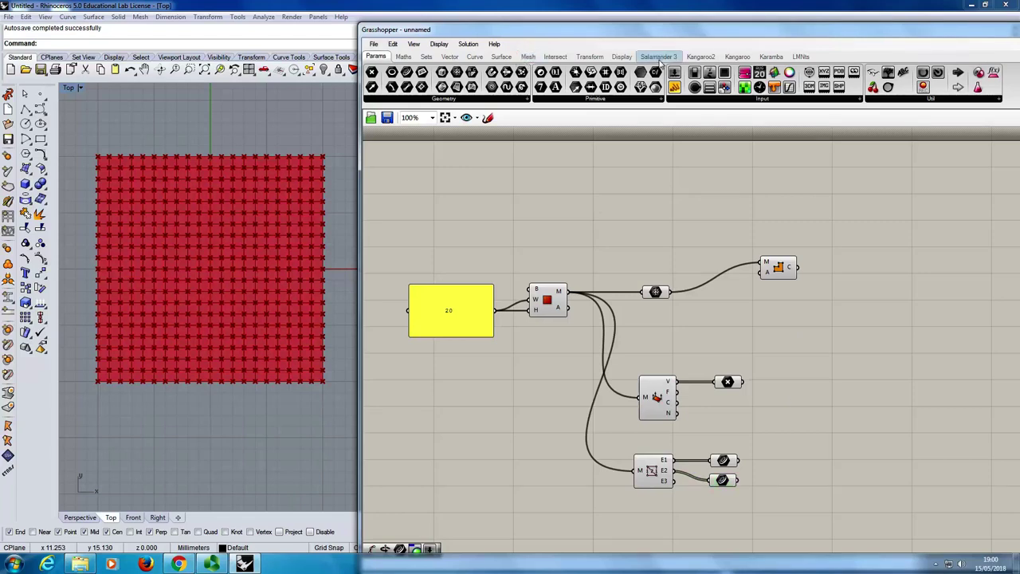
Step: Place a Kangaroo2 BouncySolver component to the right of the mesh components
left_click(713, 57)
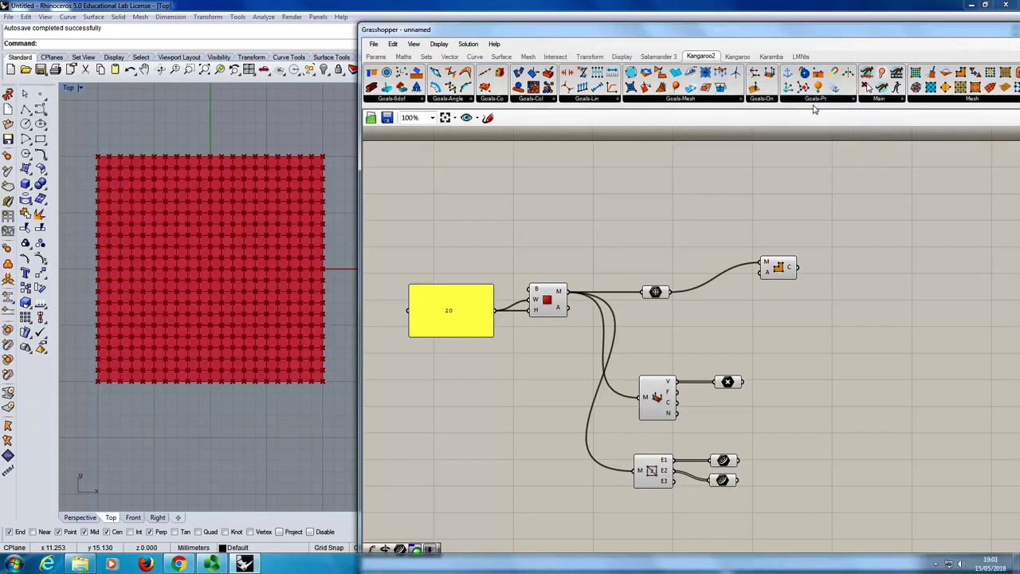
left_click(887, 103)
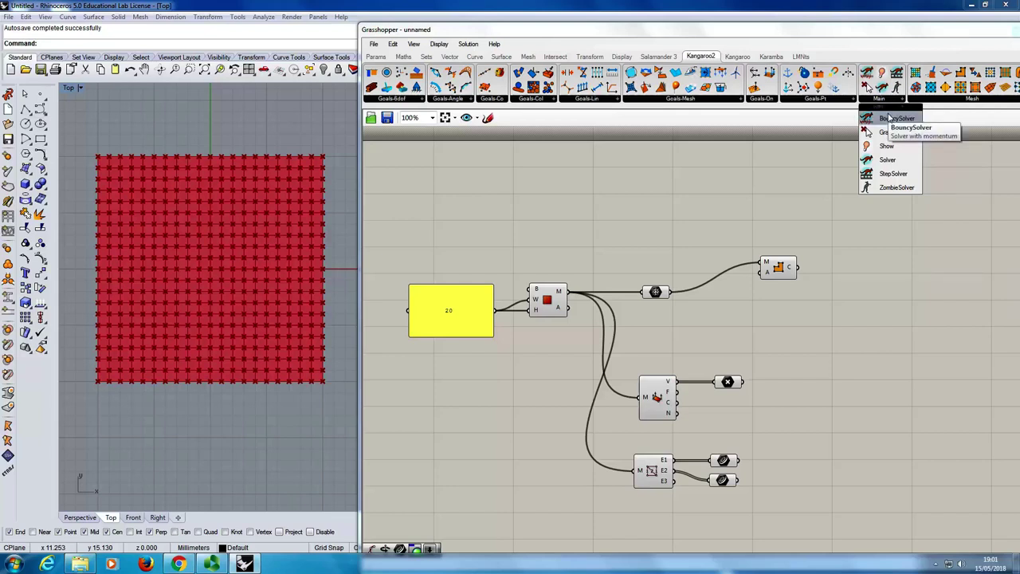
left_click_drag(890, 118, 940, 374)
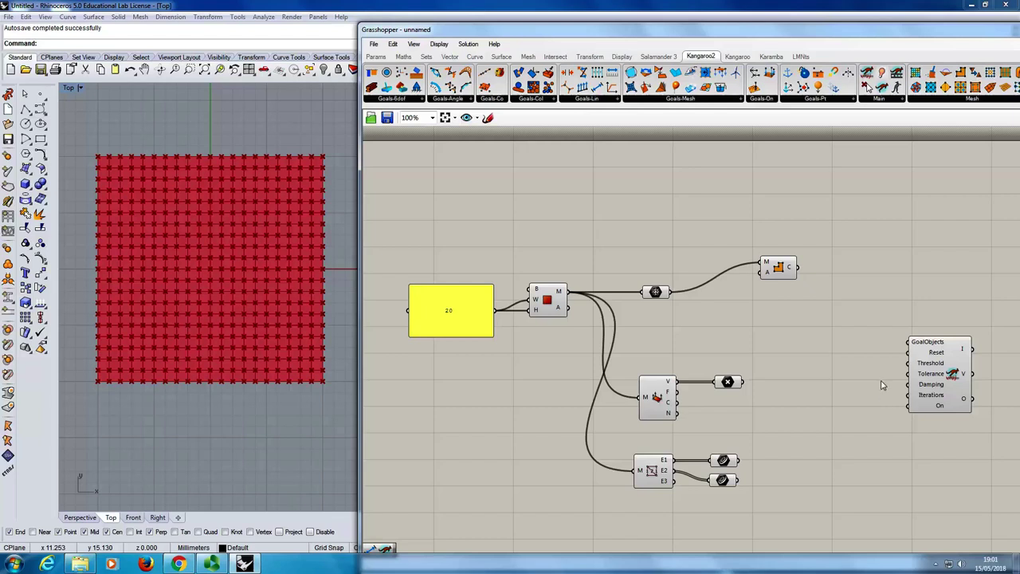
left_click_drag(951, 373, 961, 371)
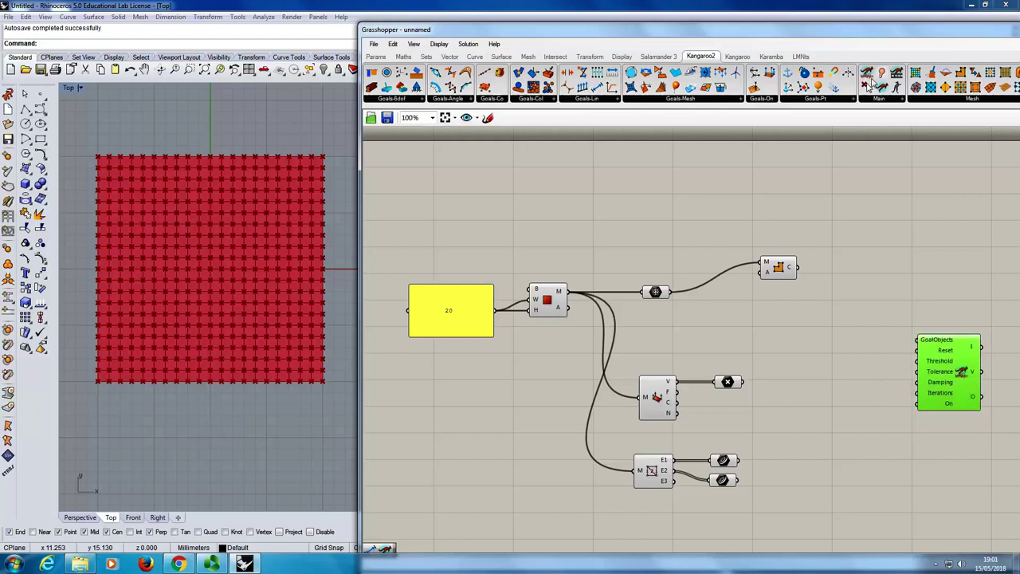
Step: Replace the BouncySolver with a Kangaroo2 Solver component and move MeshCorners level with the Mesh parameter
left_click_drag(960, 285, 954, 288)
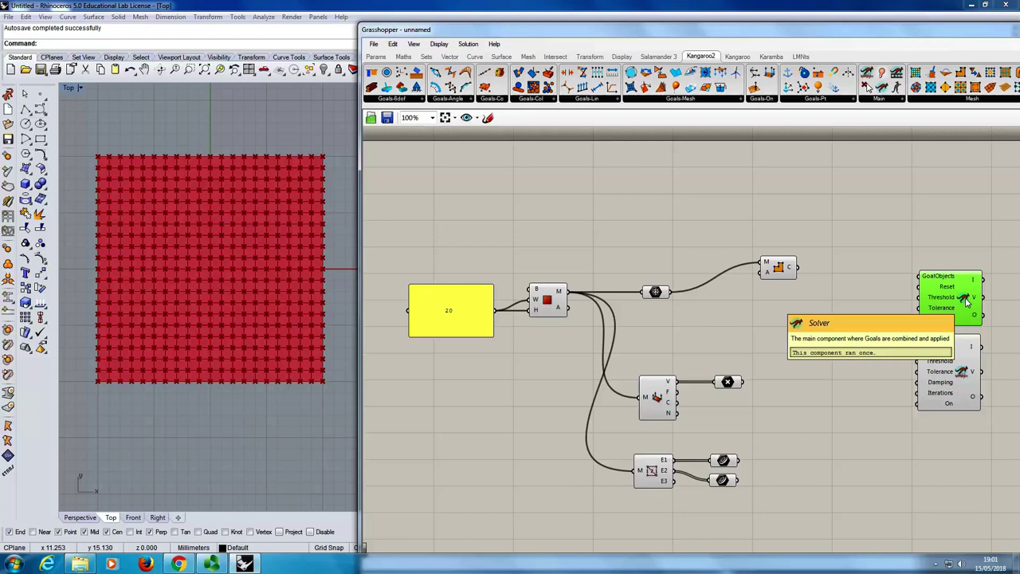
left_click(952, 368)
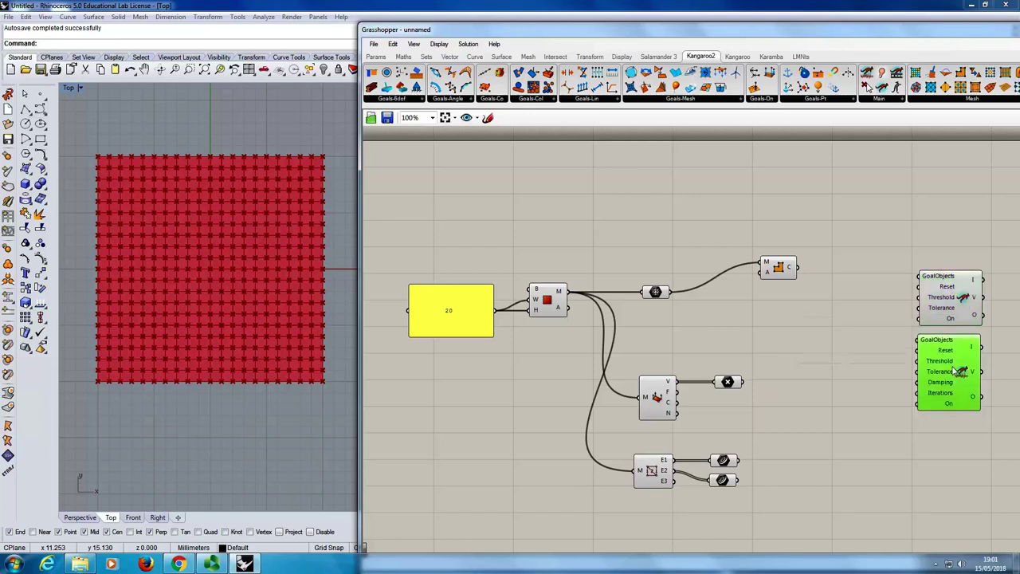
key("Delete")
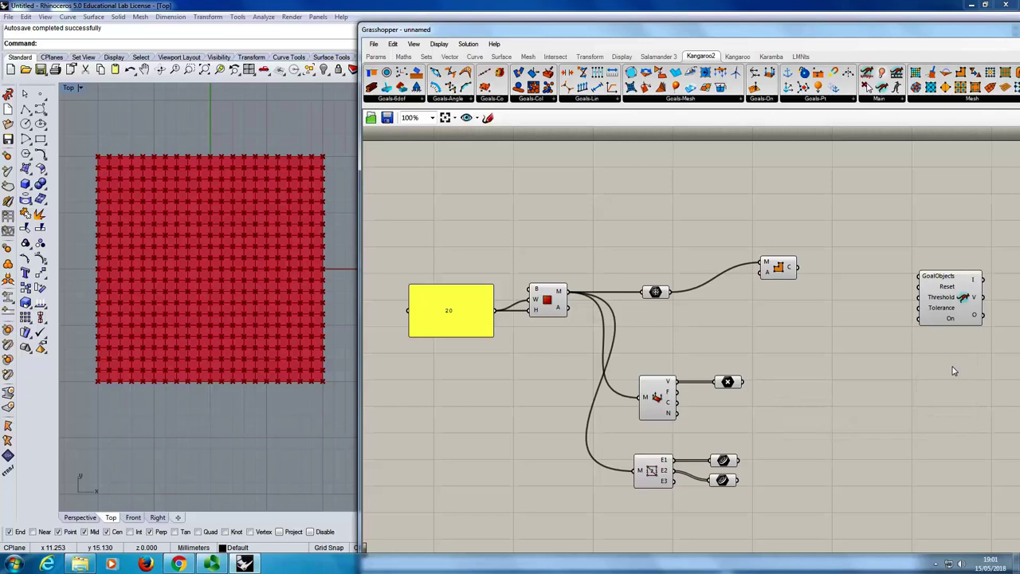
left_click_drag(961, 297, 950, 361)
right_click_drag(849, 353, 829, 320)
left_click_drag(767, 245, 764, 271)
left_click(805, 319)
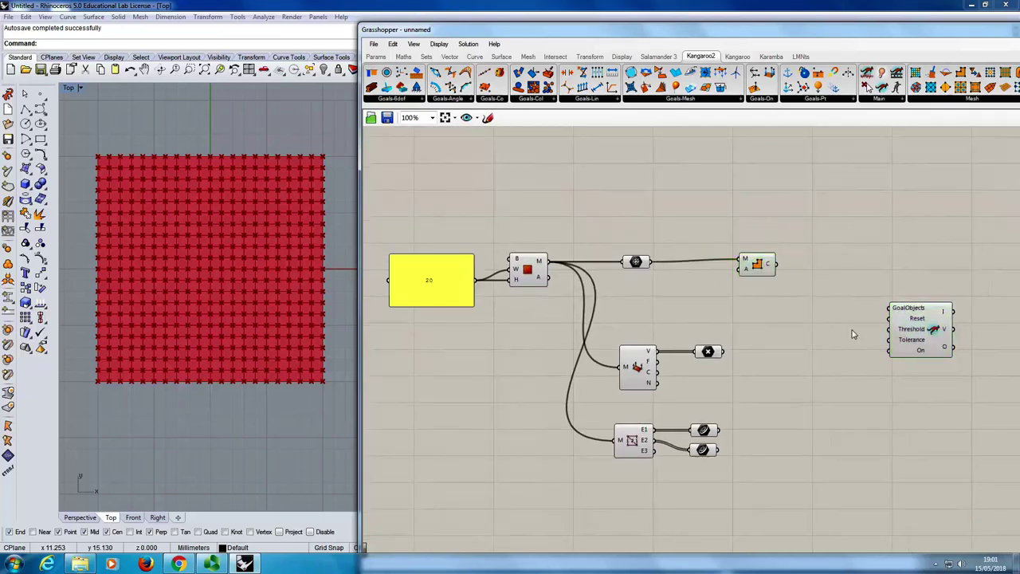
Step: Add two Kangaroo2 Length(Line) goals, one above the other, beside the two Curve parameters
left_click(585, 98)
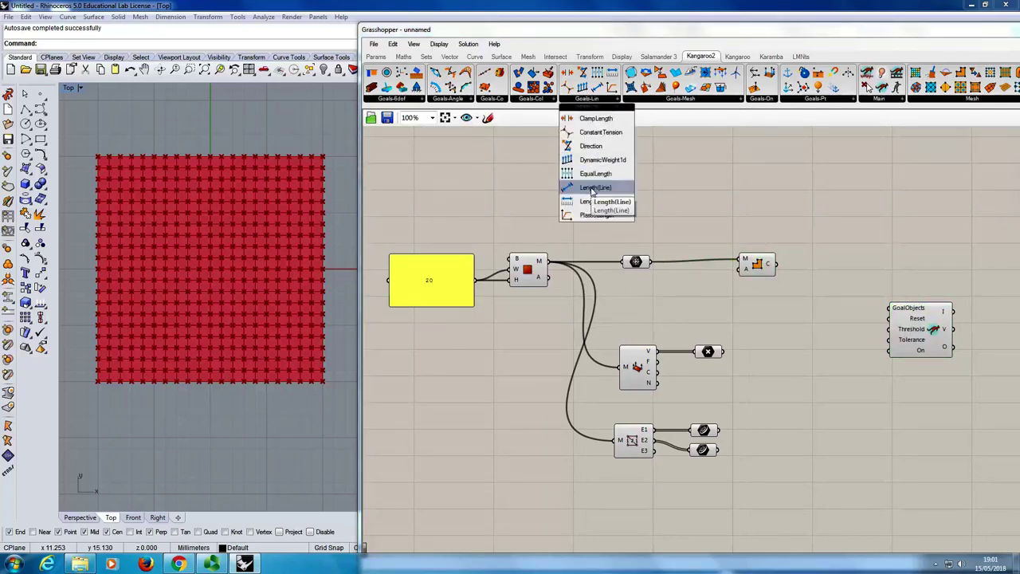
left_click_drag(592, 189, 795, 428)
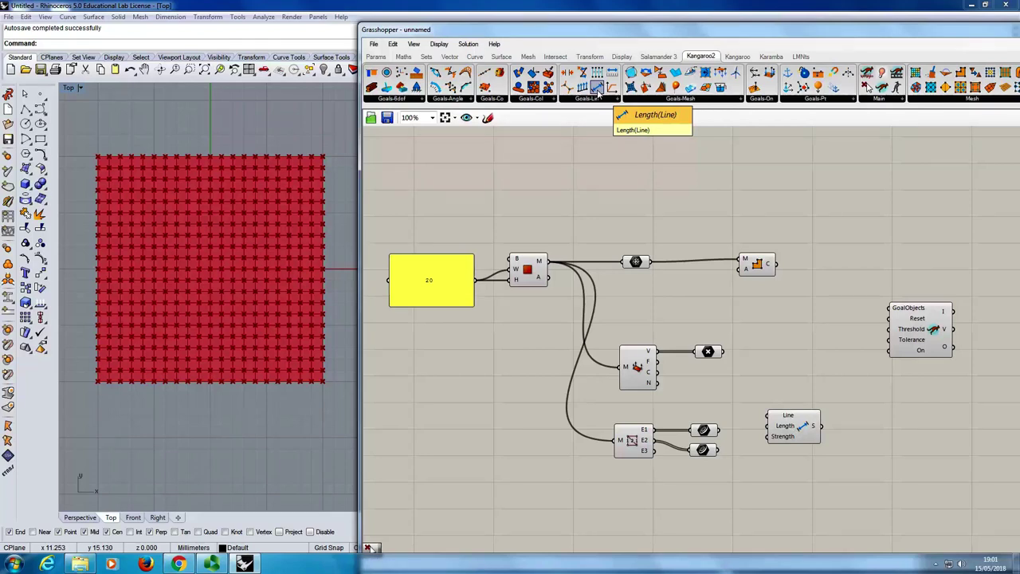
left_click_drag(598, 92, 795, 494)
left_click_drag(807, 436, 805, 448)
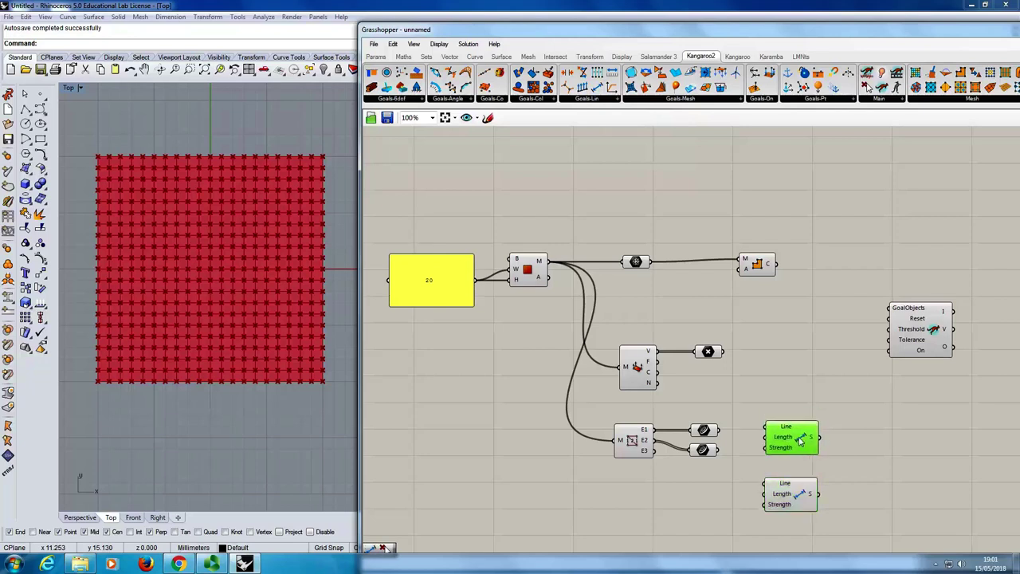
left_click(725, 477)
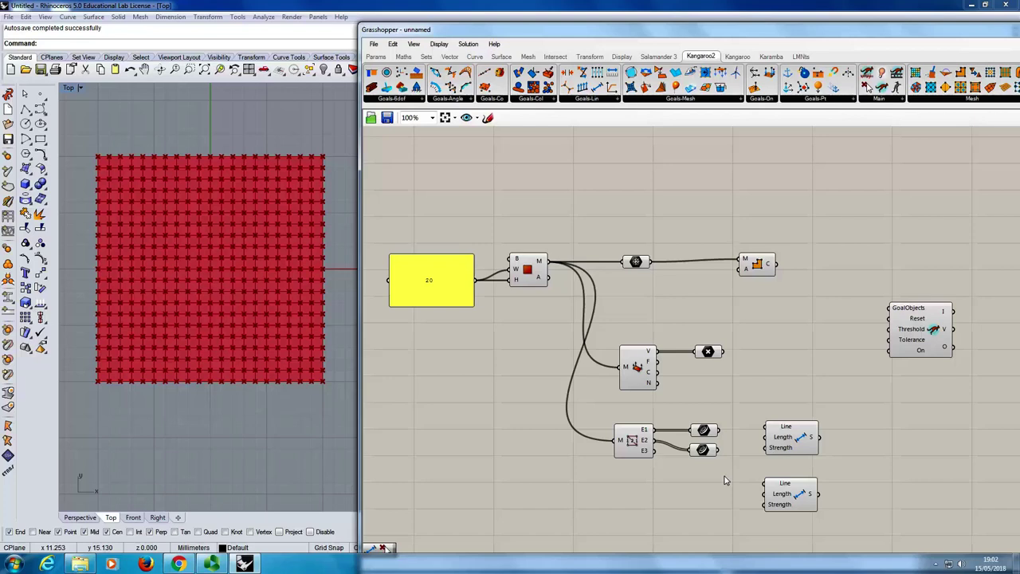
Step: Create a number slider ranging from 5.0 to 20.0 below the Mesh Edges component
double_click(674, 463)
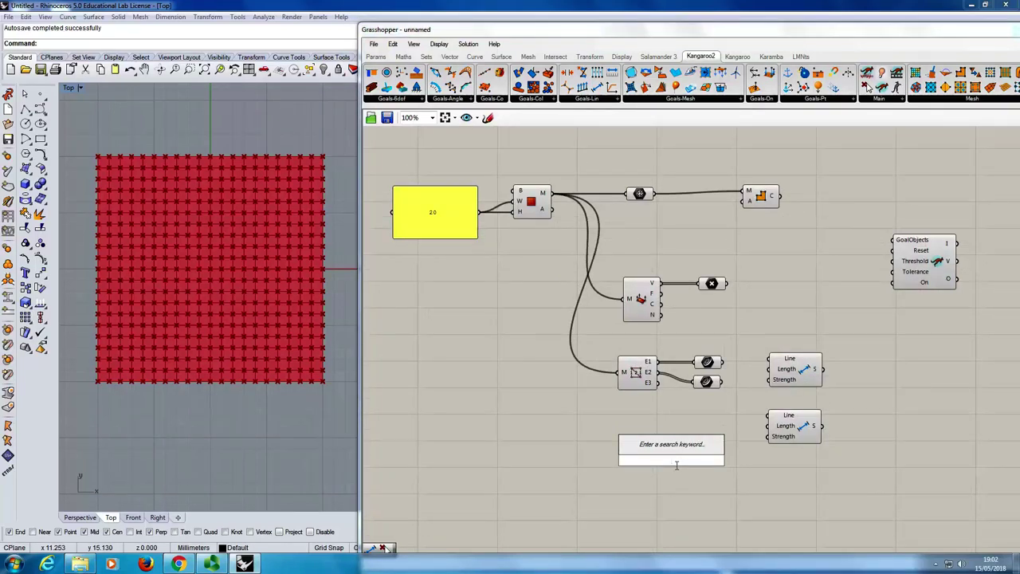
type("5.")
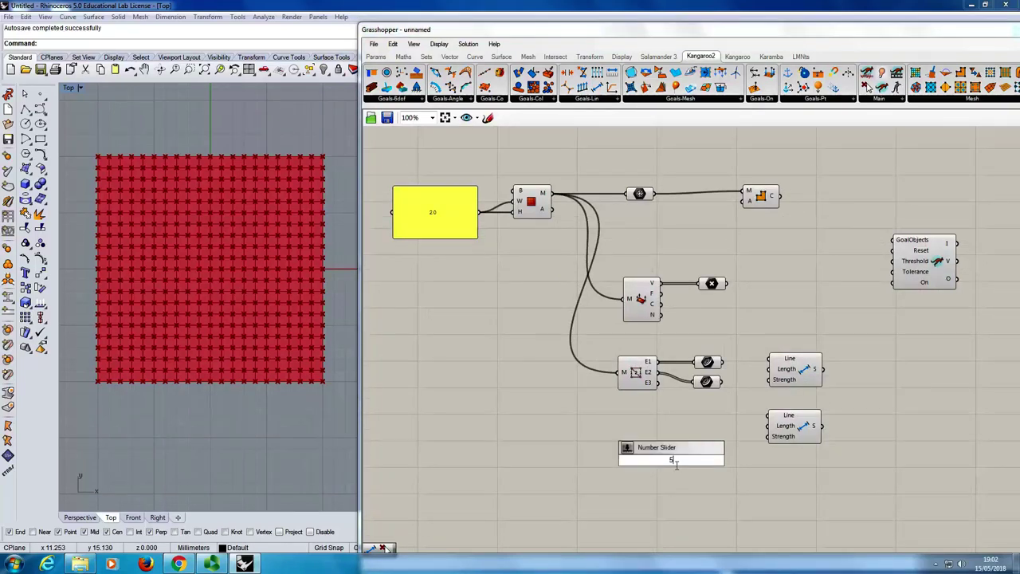
type(".20.0")
key("Return")
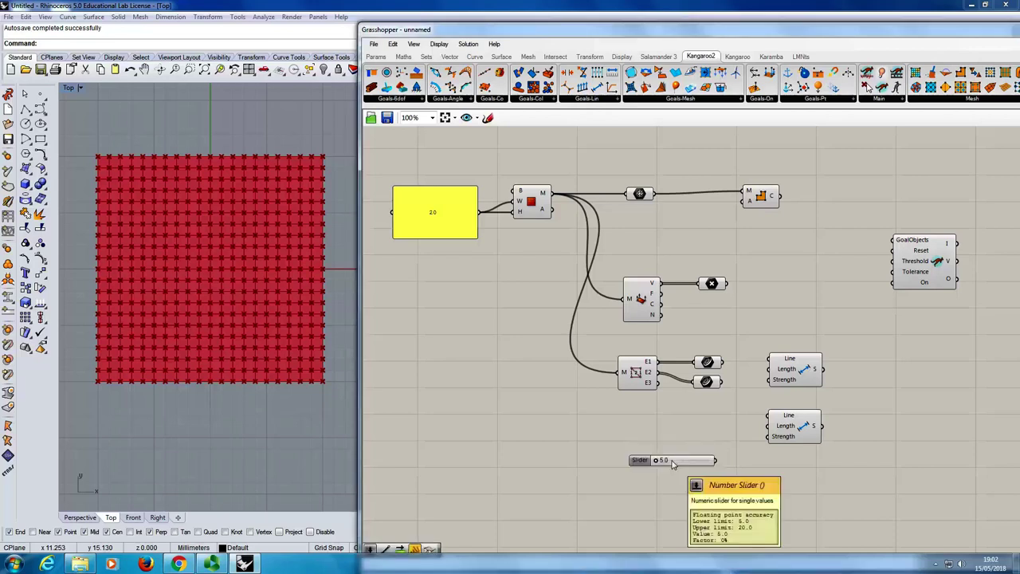
Step: Connect the slider to both Length(Line) Strength inputs and each Curve parameter to the Line input of its own goal
left_click_drag(716, 460, 769, 436)
left_click_drag(770, 380, 722, 459)
left_click_drag(722, 361, 772, 359)
left_click_drag(722, 382, 770, 416)
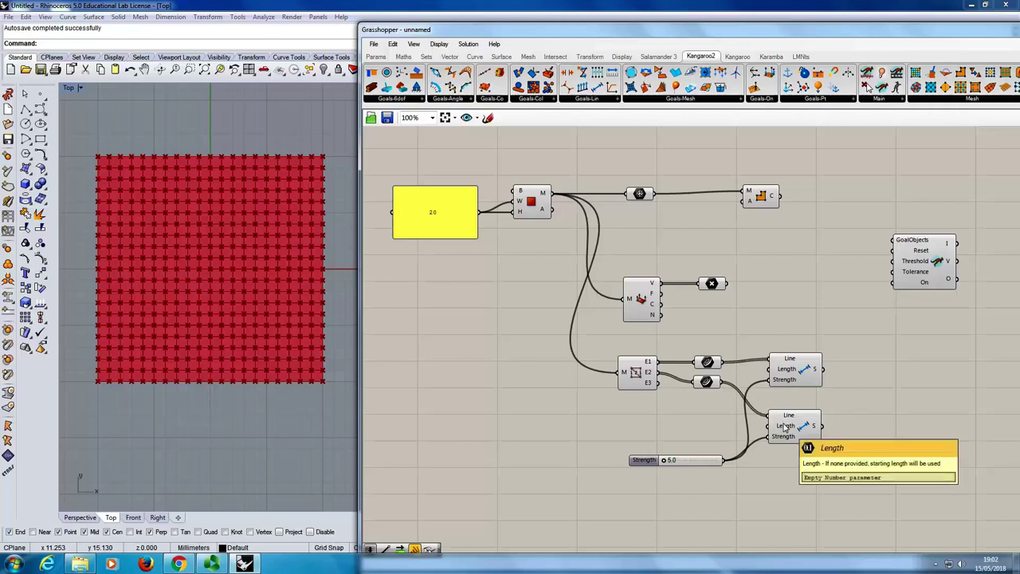
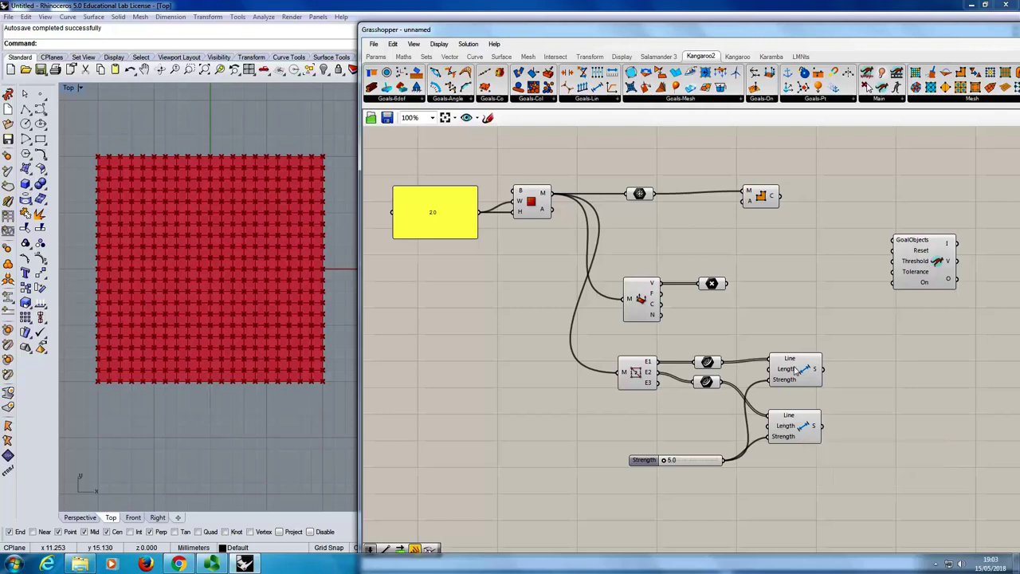
Step: Add a panel containing 0 above the Strength slider and name it "target Length"
left_click(376, 57)
left_click_drag(674, 86, 680, 407)
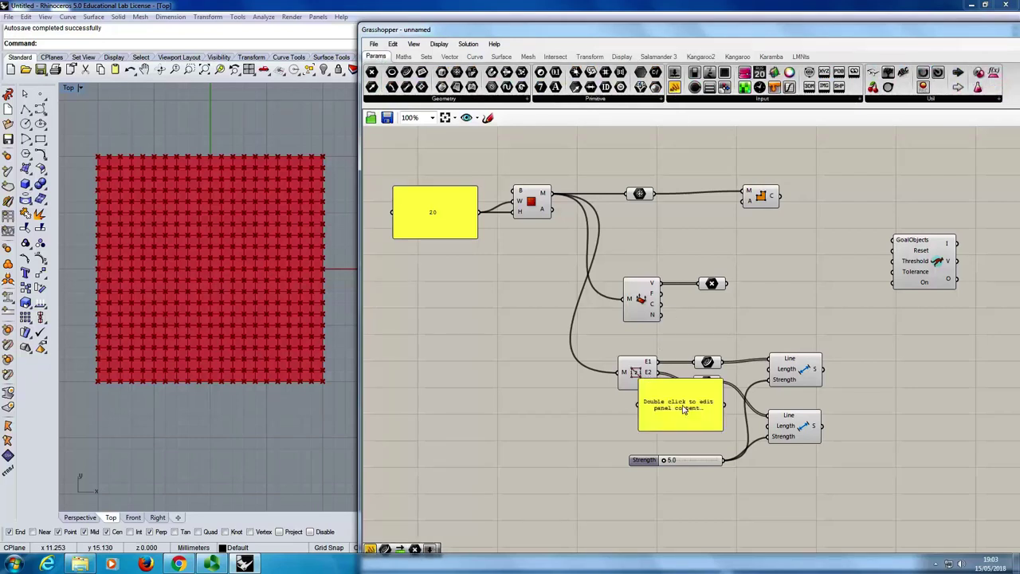
double_click(684, 428)
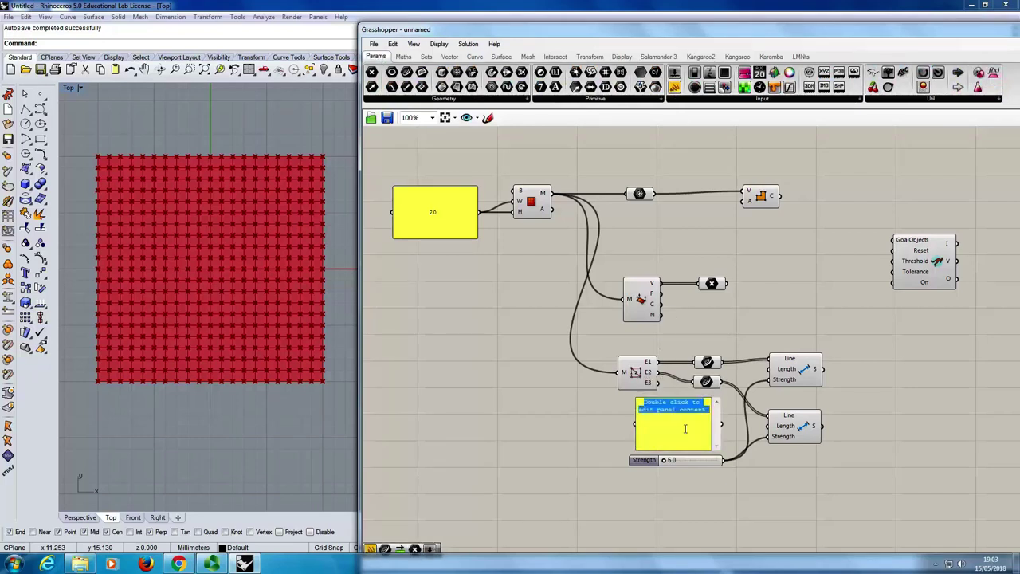
type("0")
left_click(581, 426)
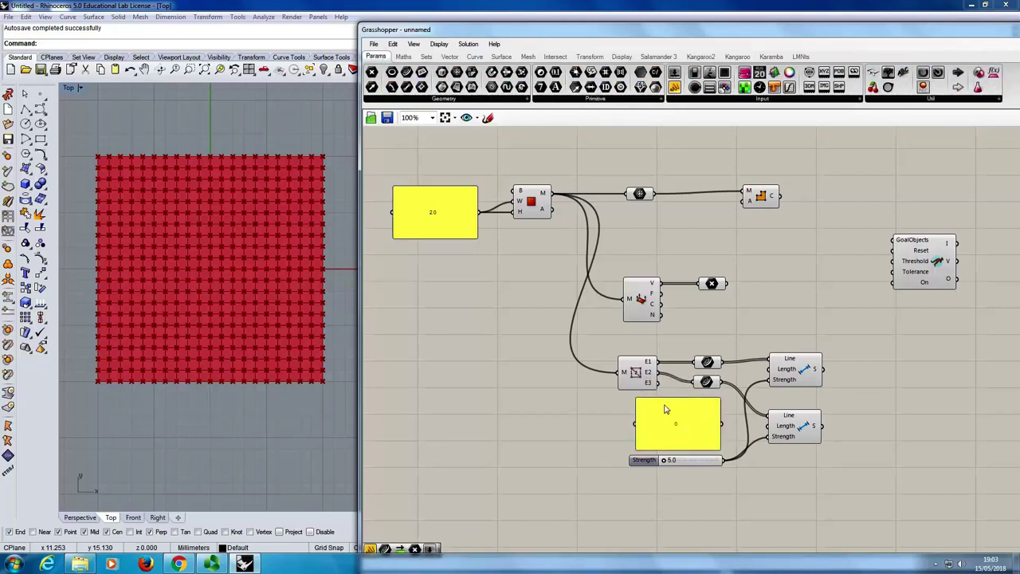
right_click(665, 409)
type("target Length")
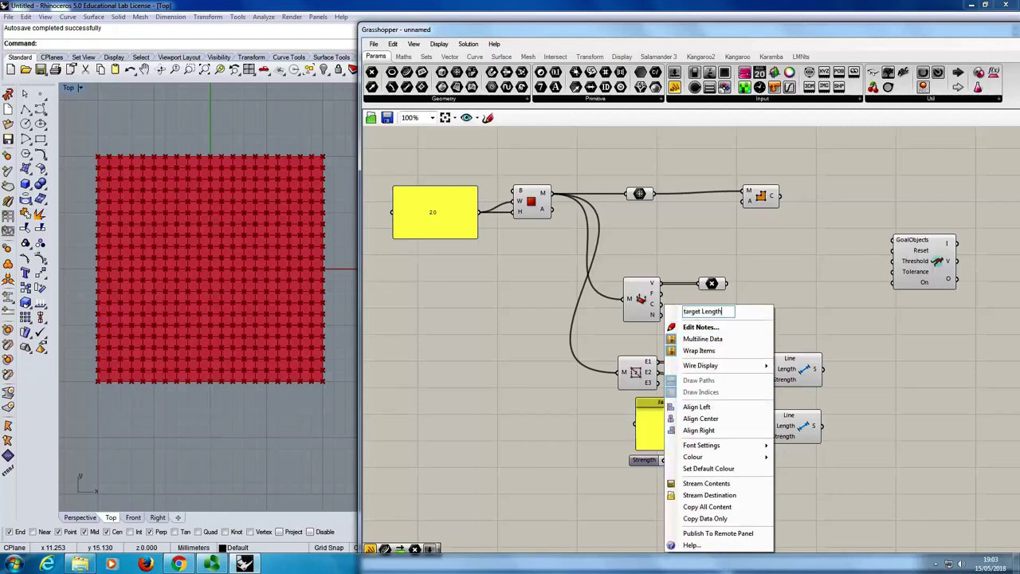
key("Return")
Step: Connect the target Length panel to the Length inputs of both Length(Line) goals
scroll(729, 435, "up", 1)
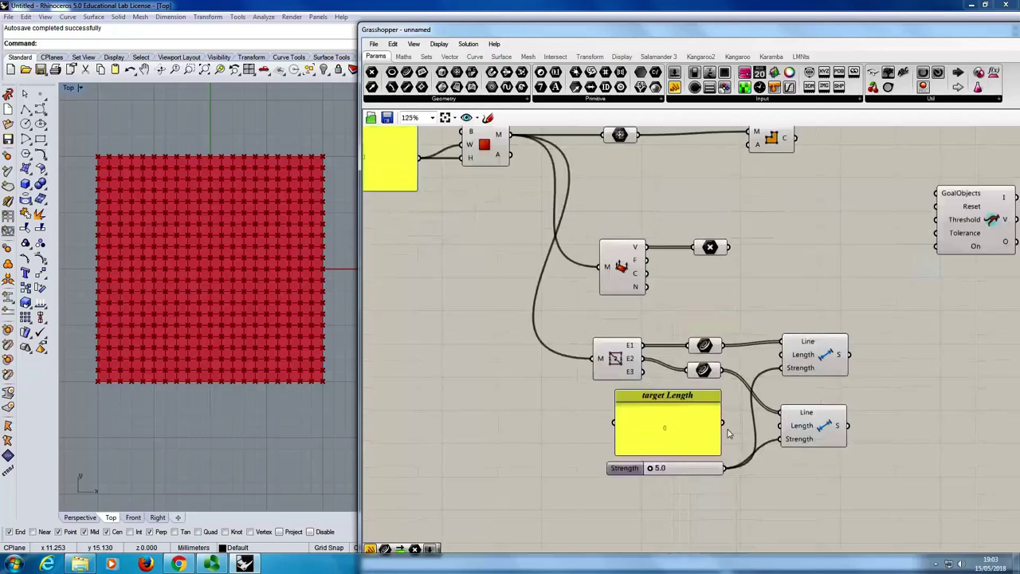
left_click_drag(723, 423, 780, 354)
left_click_drag(723, 424, 815, 432)
left_click(834, 455)
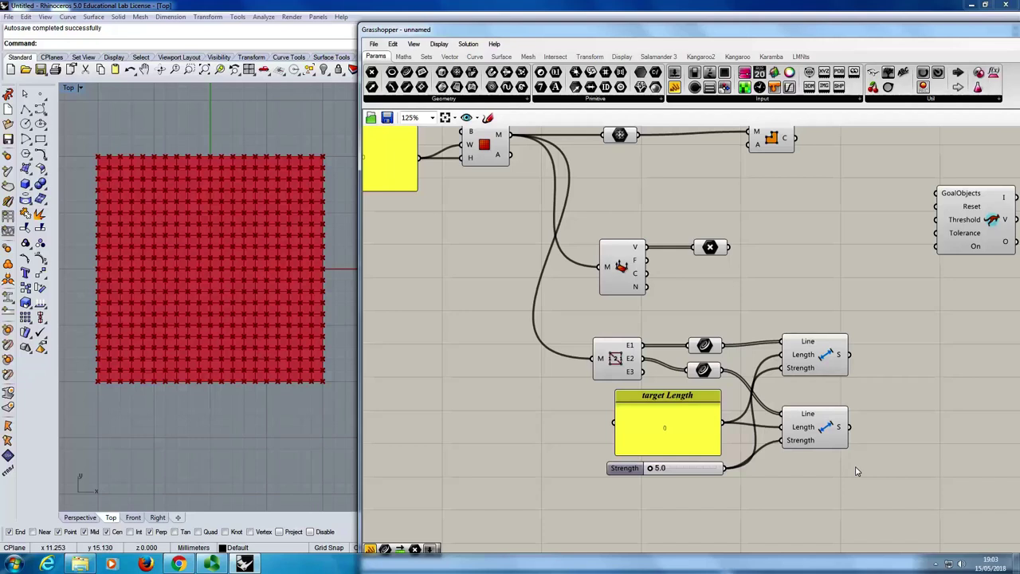
Step: Move the MeshCorners component closer to the Mesh parameter
right_click_drag(802, 231, 785, 293)
left_click_drag(759, 201, 695, 206)
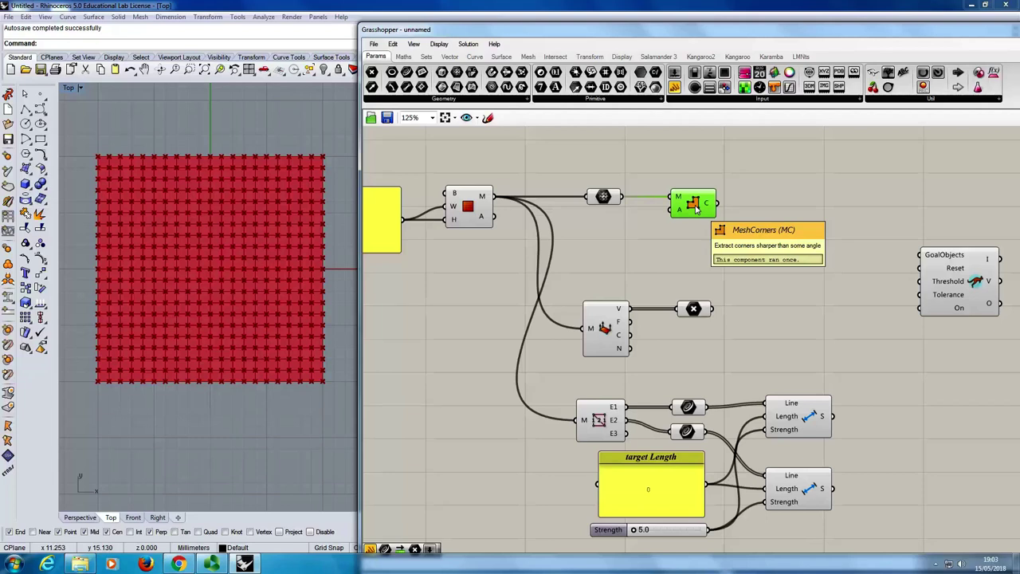
Step: Add a Kangaroo2 Anchor goal beside MeshCorners and connect the MeshCorners output to its P input
left_click(709, 59)
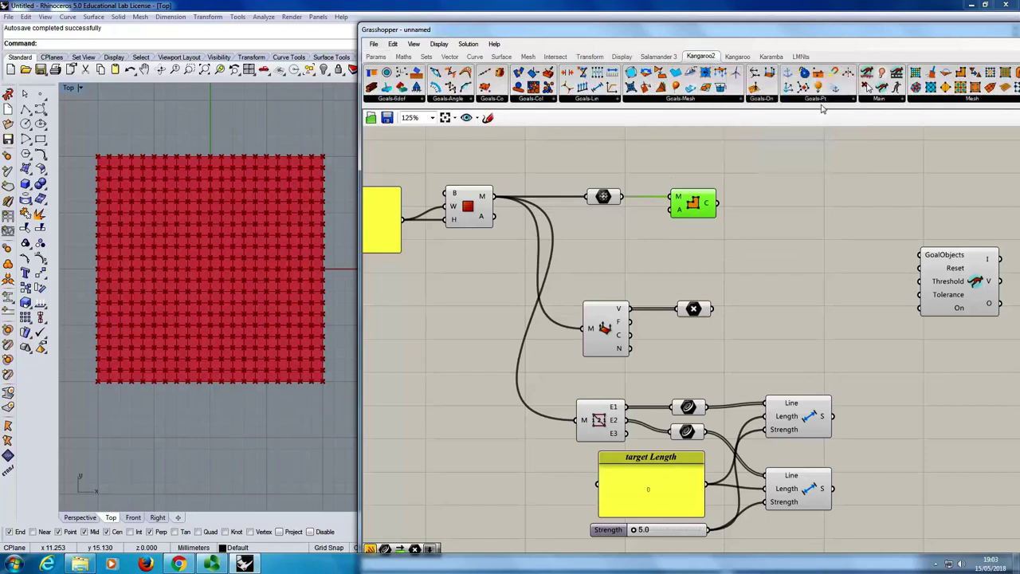
left_click(825, 99)
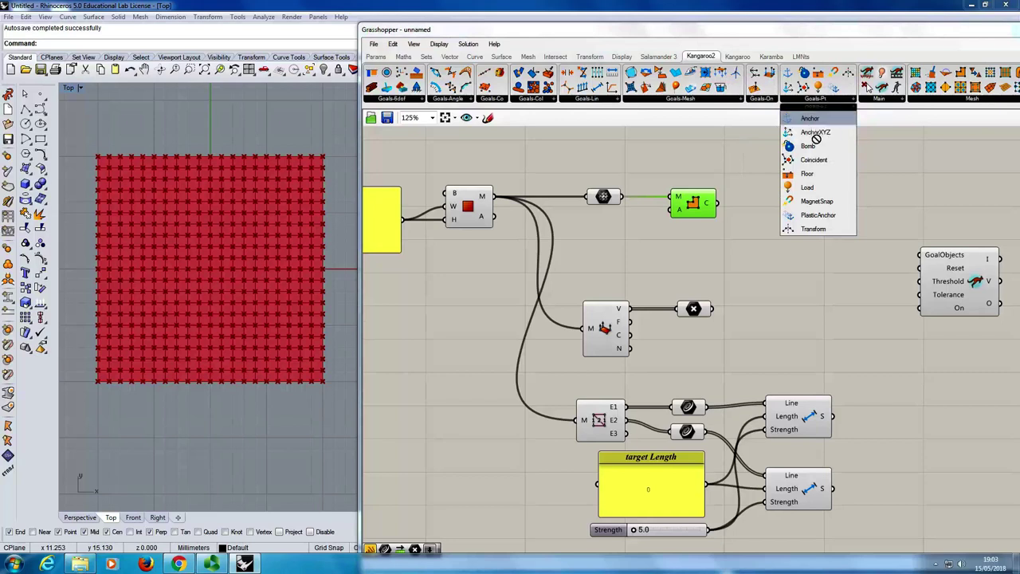
left_click_drag(812, 120, 786, 213)
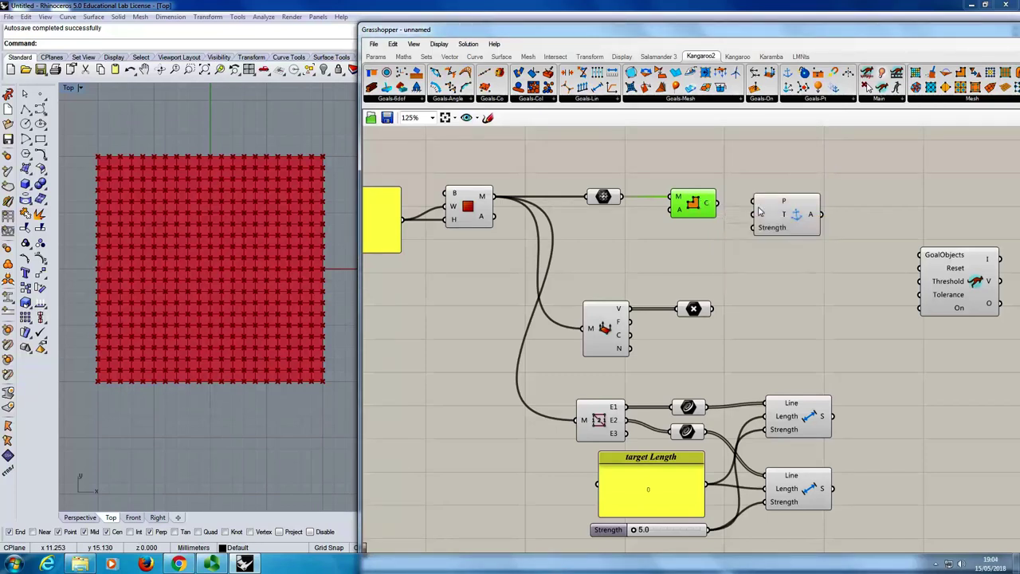
left_click_drag(715, 204, 789, 218)
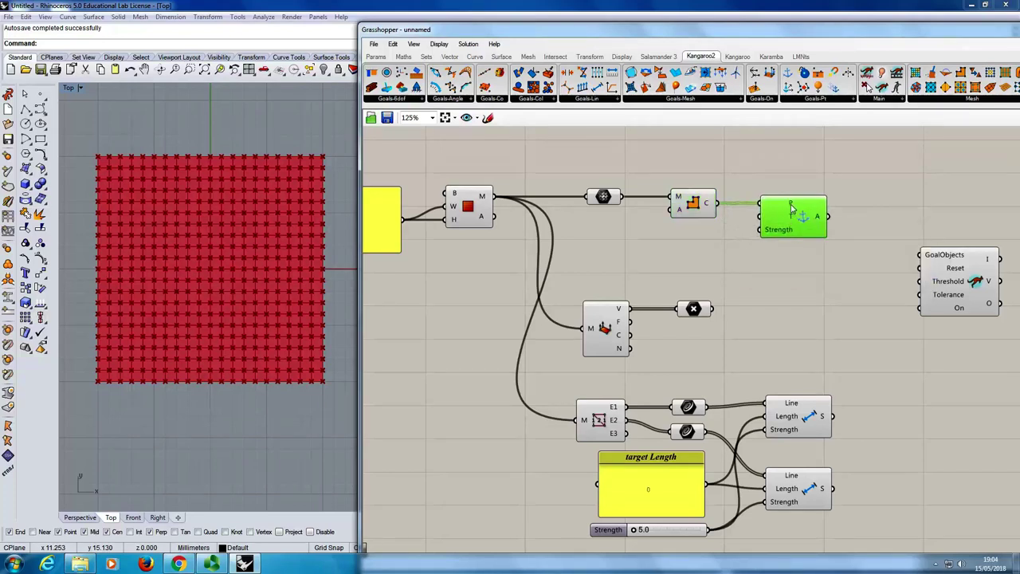
mouse_move(790, 206)
Step: Move the Solver component farther away from the goals to free up canvas space
right_click_drag(934, 327, 821, 272)
left_click_drag(874, 245, 987, 267)
left_click(813, 299)
Step: Add a Kangaroo2 Show component above the Anchor goal and connect the Mesh parameter to its G input
scroll(595, 239, "down", 3)
right_click_drag(596, 239, 744, 290)
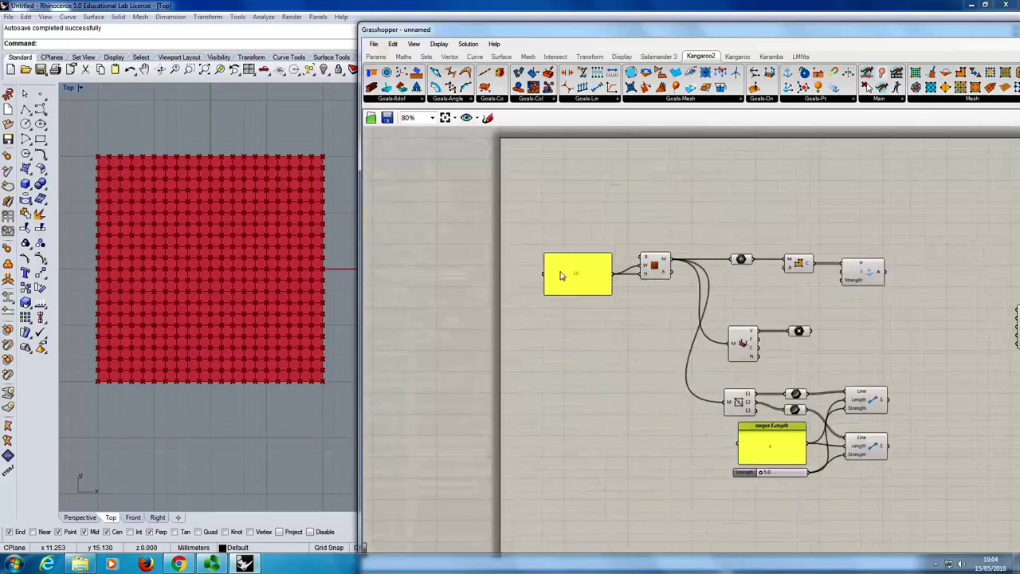
scroll(654, 267, "up", 3)
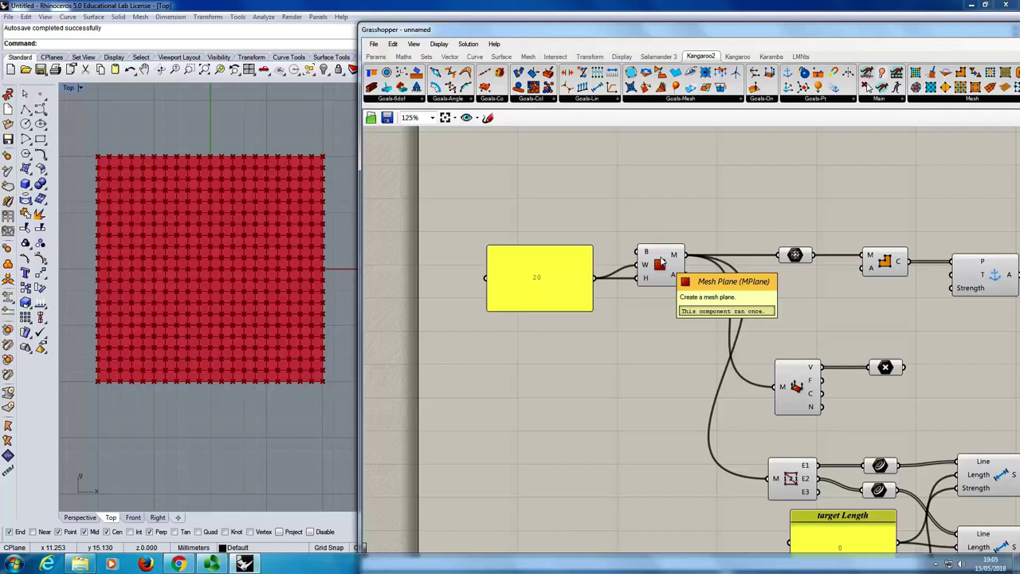
right_click_drag(816, 387, 620, 357)
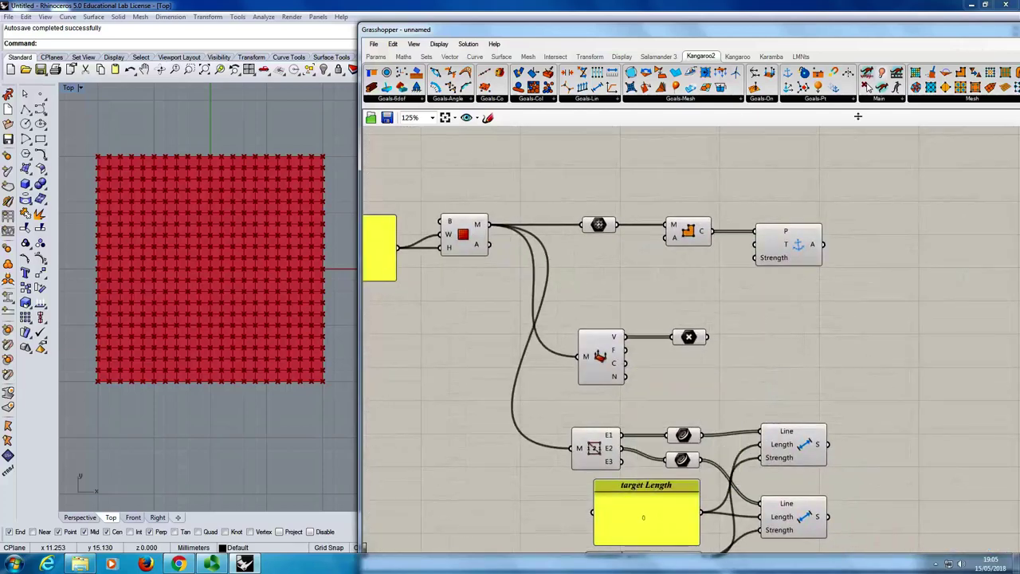
left_click(880, 98)
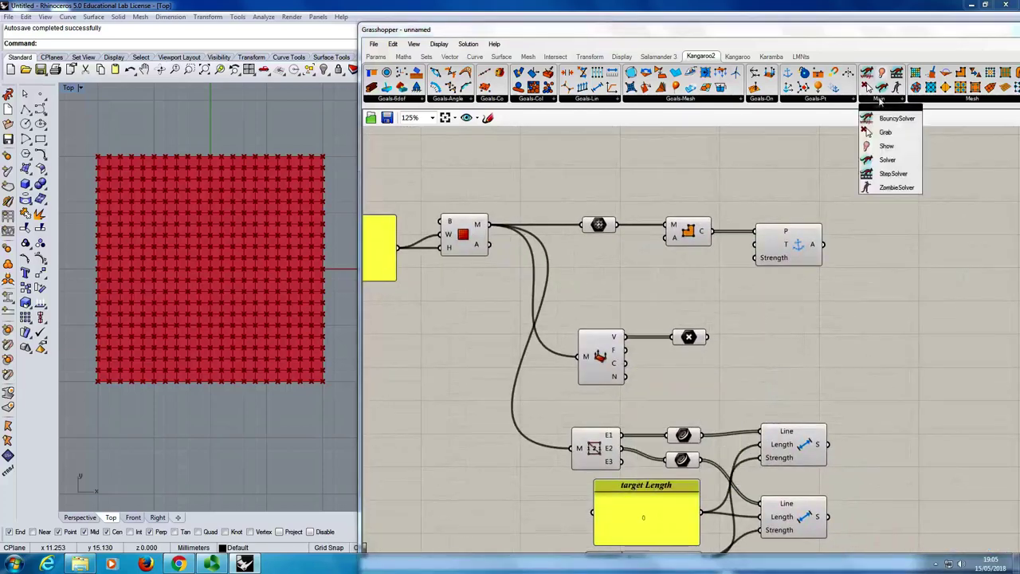
left_click(885, 148)
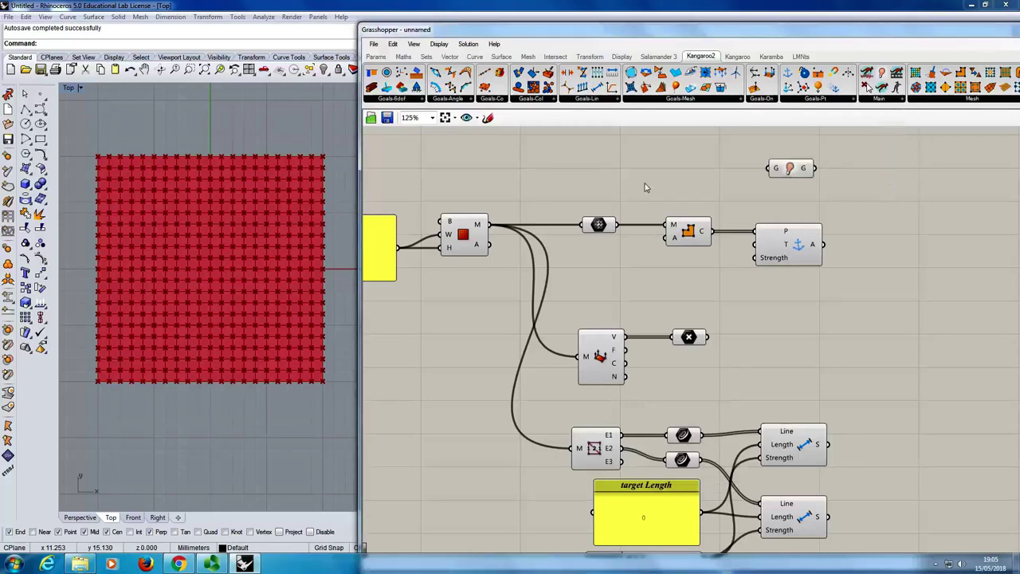
scroll(705, 191, "down", 2)
left_click_drag(682, 214, 805, 168)
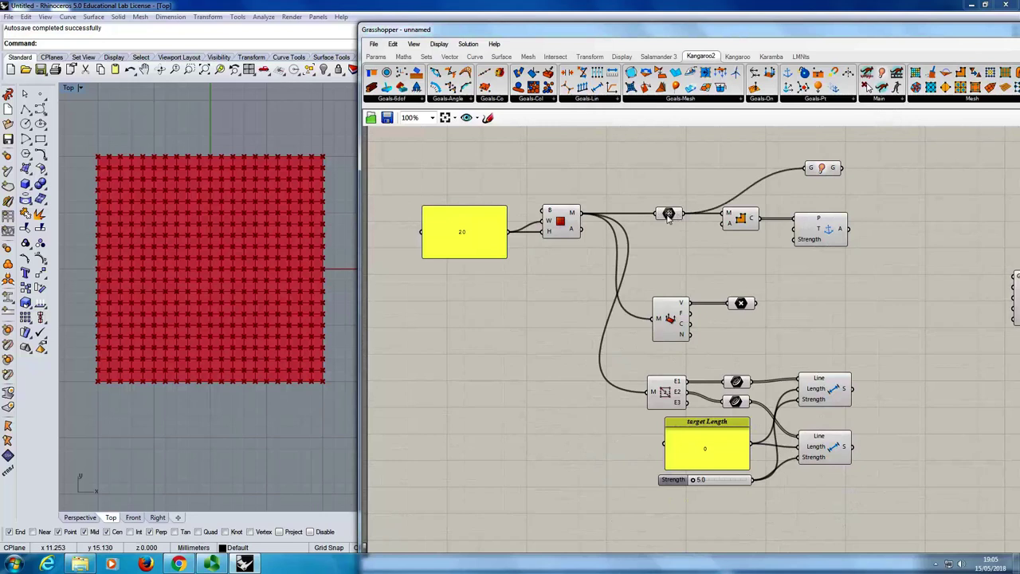
mouse_move(668, 217)
mouse_move(826, 177)
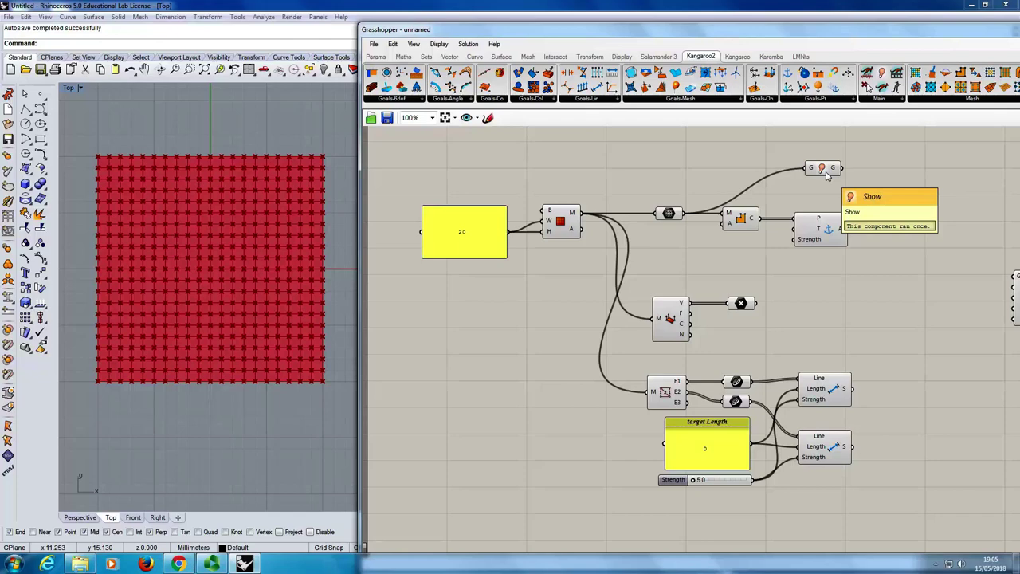
Step: Shift the Solver farther out and place an Entwine component between the Anchor goal and the Solver
left_click_drag(881, 73, 953, 275)
mouse_move(847, 279)
right_mouse_down()
mouse_move(838, 276)
mouse_move(845, 292)
mouse_move(904, 294)
mouse_move(877, 289)
mouse_move(812, 239)
mouse_move(871, 266)
mouse_move(861, 265)
right_mouse_up()
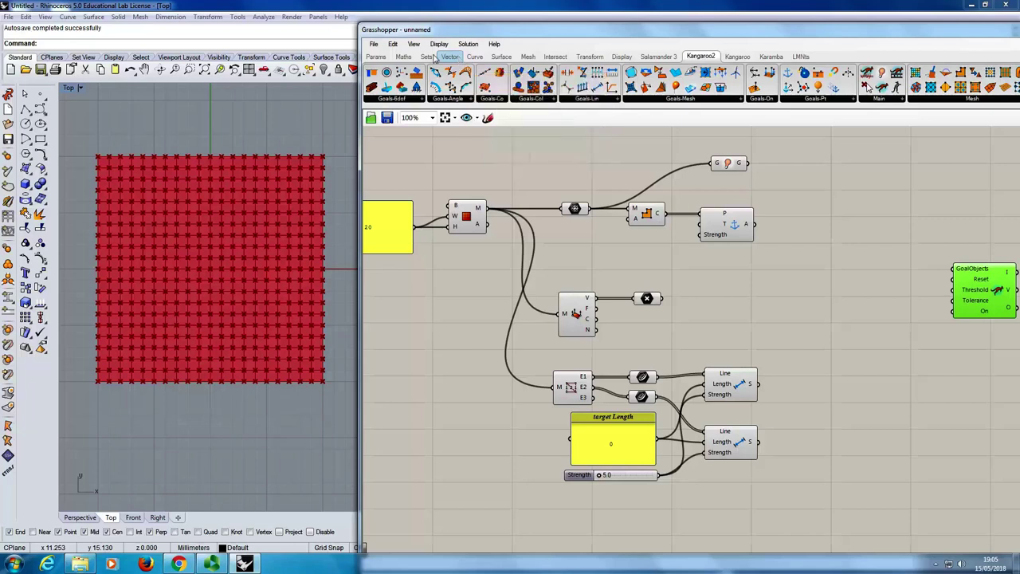
left_click(427, 58)
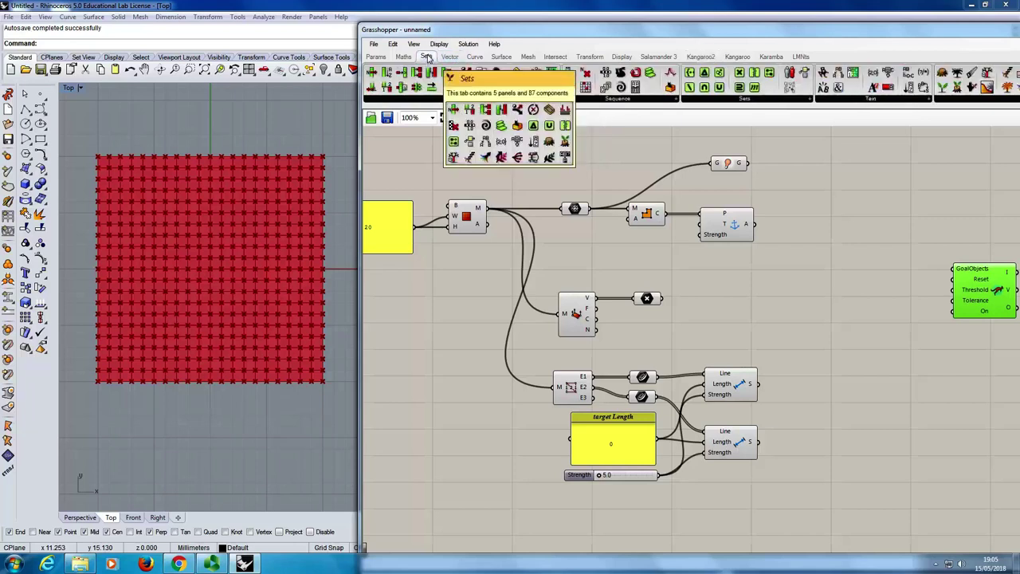
left_click(973, 102)
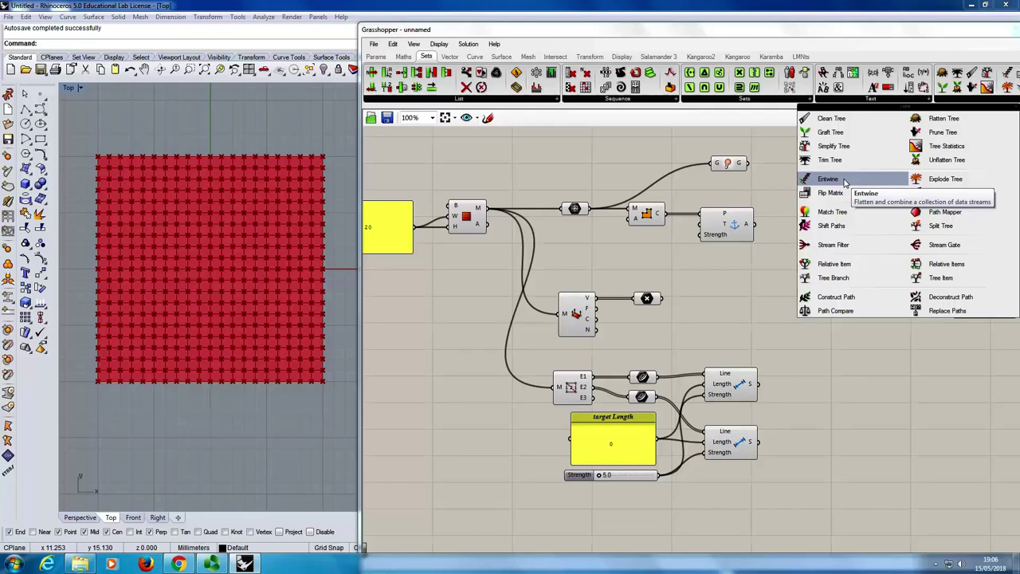
left_click_drag(845, 182, 856, 229)
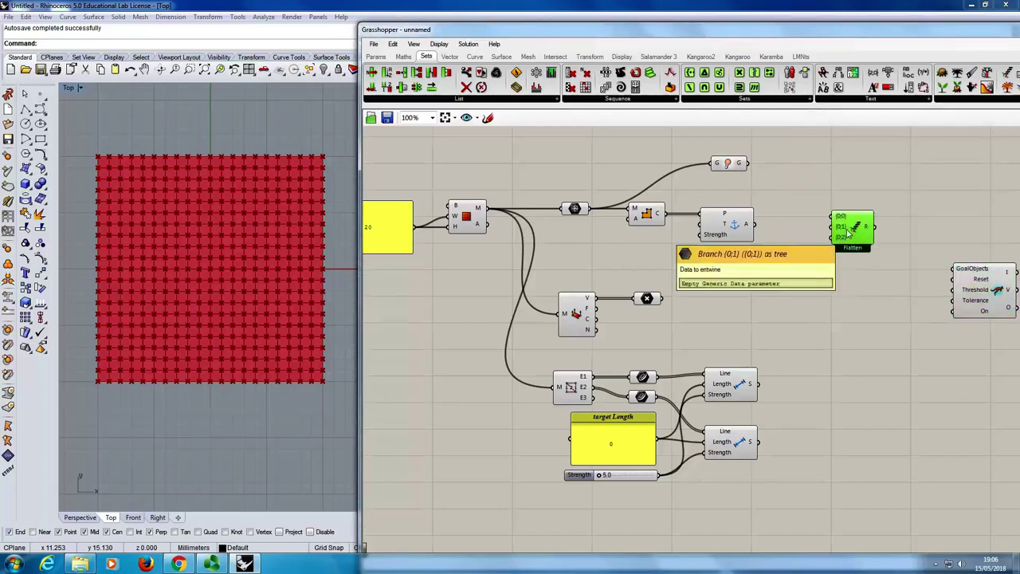
Step: Connect Show to Entwine's {0;0} input, Anchor to {0;1} and the first Length(Line) goal to {0;2}
left_click(741, 165)
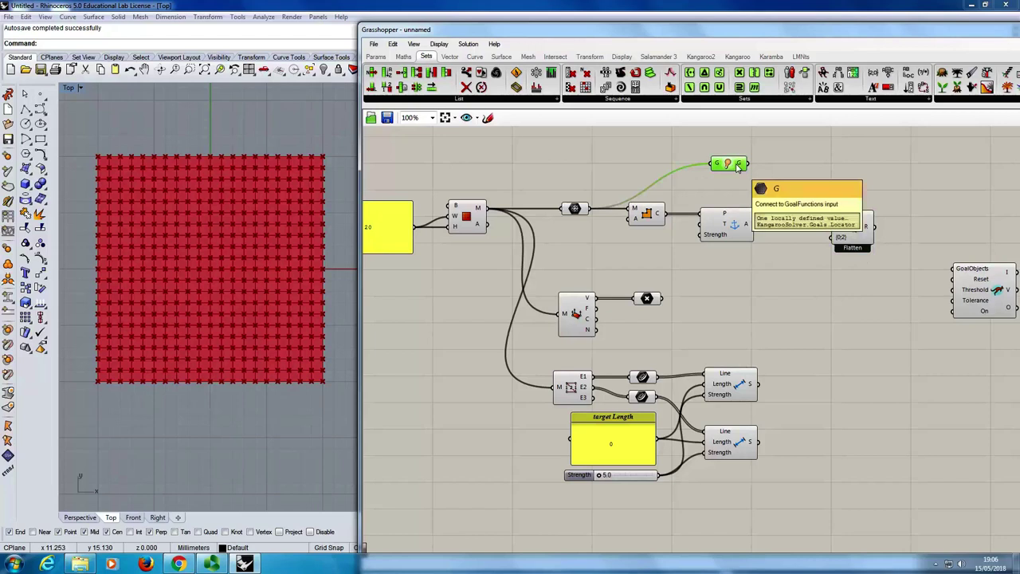
left_click_drag(739, 164, 835, 215)
left_click(856, 227)
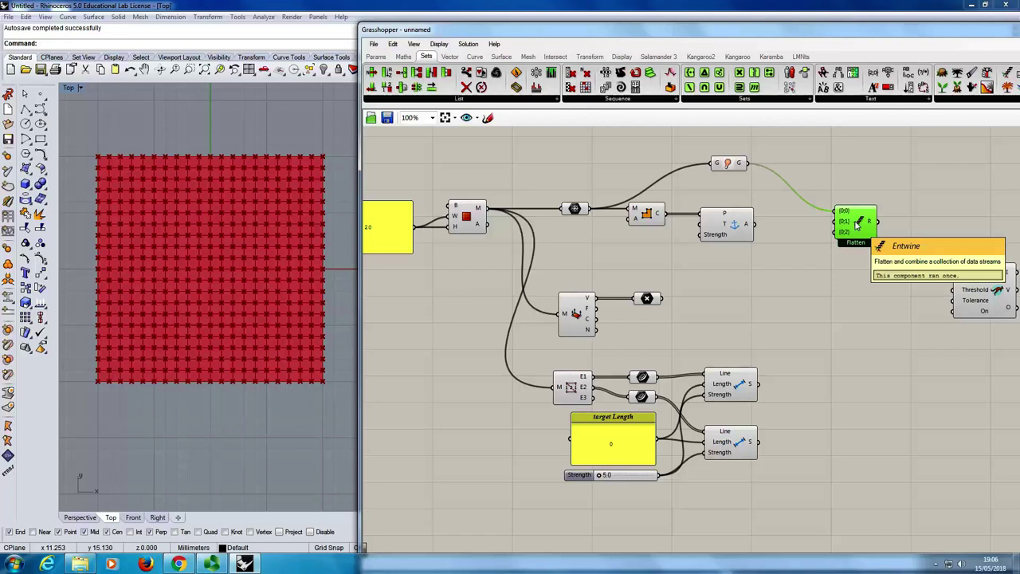
left_click_drag(754, 224, 841, 225)
left_click_drag(757, 384, 843, 233, "shift")
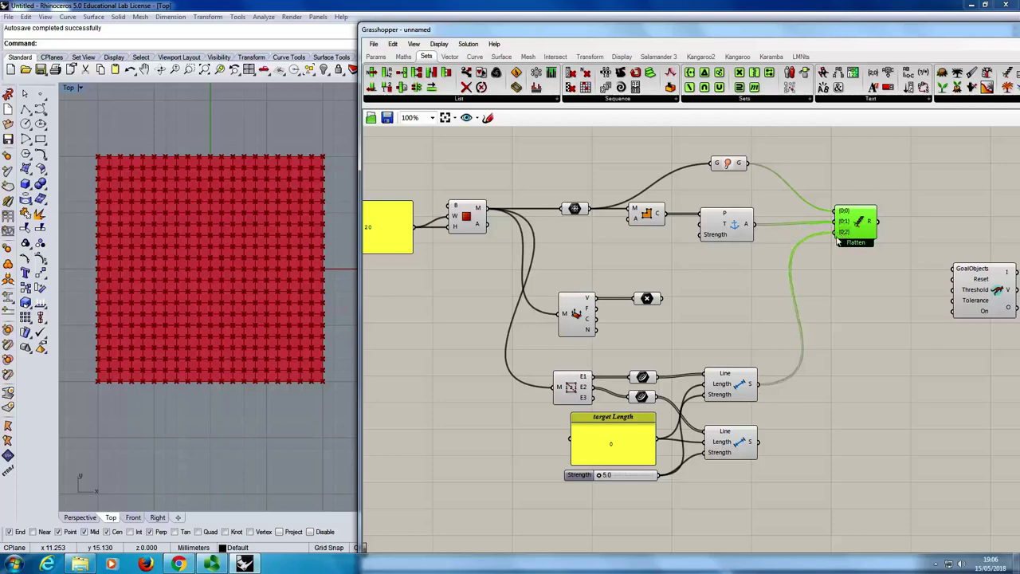
Step: Extend the Entwine component with the extra inputs {0;3}, {0;4} and {0;5}
scroll(853, 238, "up", 5)
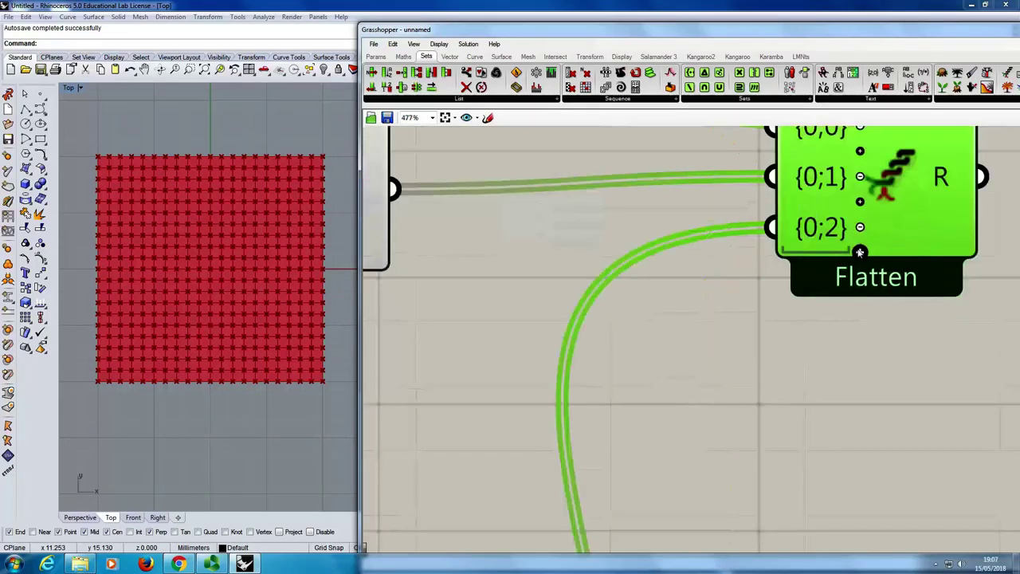
left_click(848, 309)
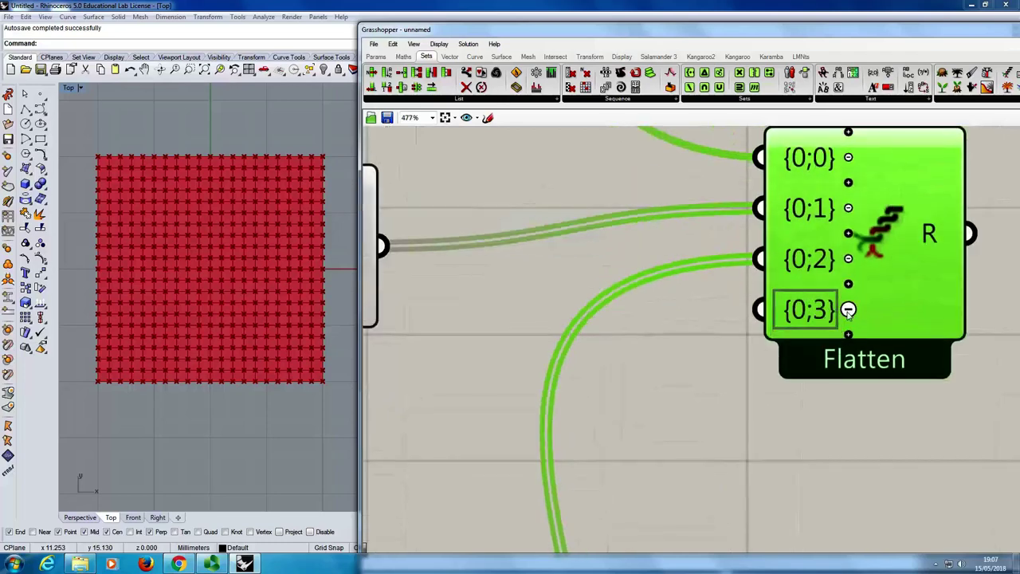
left_click(848, 334)
Step: Connect the second Length(Line) goal to Entwine's {0;3} input and the Entwine result to the Solver's GoalObjects input
scroll(848, 335, "down", 6)
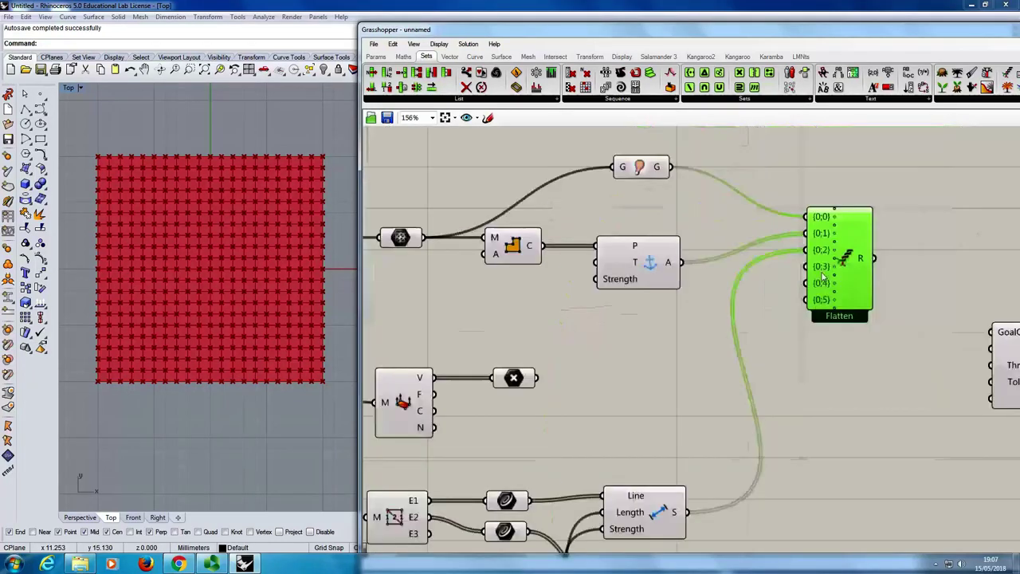
right_click_drag(712, 499, 747, 403)
left_click_drag(739, 418, 834, 162)
right_click_drag(899, 177, 846, 232)
left_click_drag(838, 198, 931, 258)
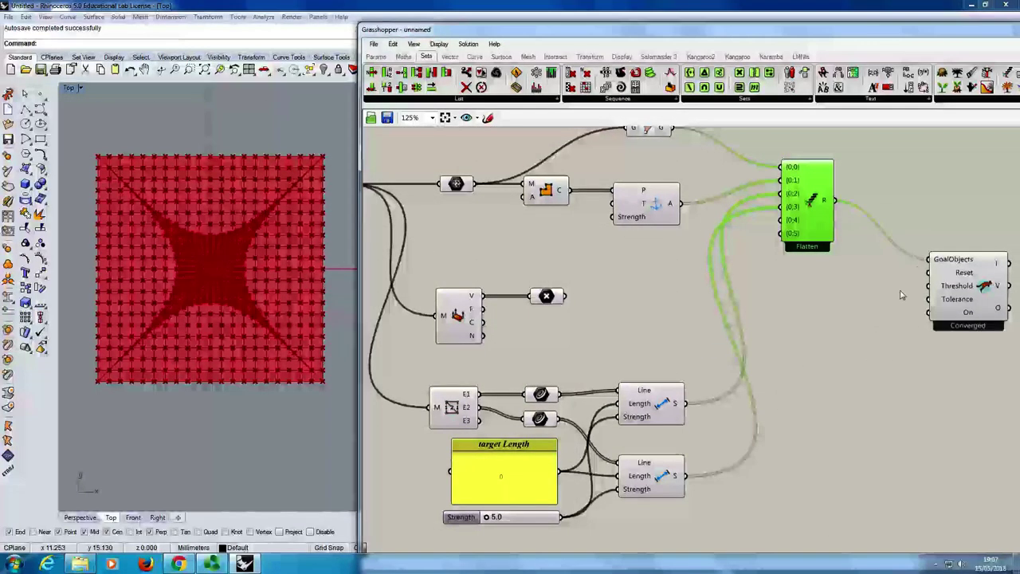
Step: Add a Boolean Toggle and a Button to the canvas below the Entwine component
right_click_drag(903, 322, 861, 308)
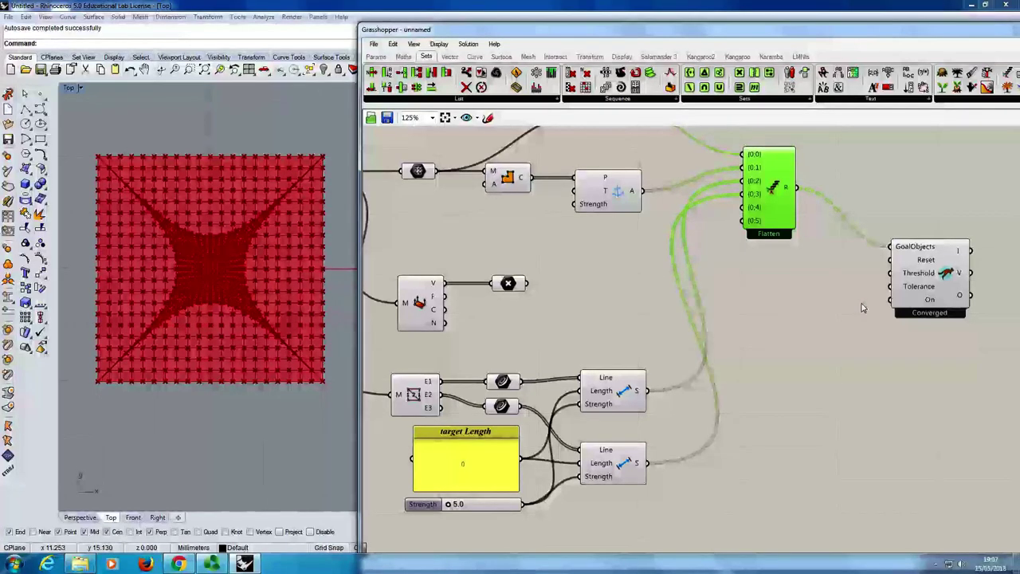
double_click(801, 330)
type("togg")
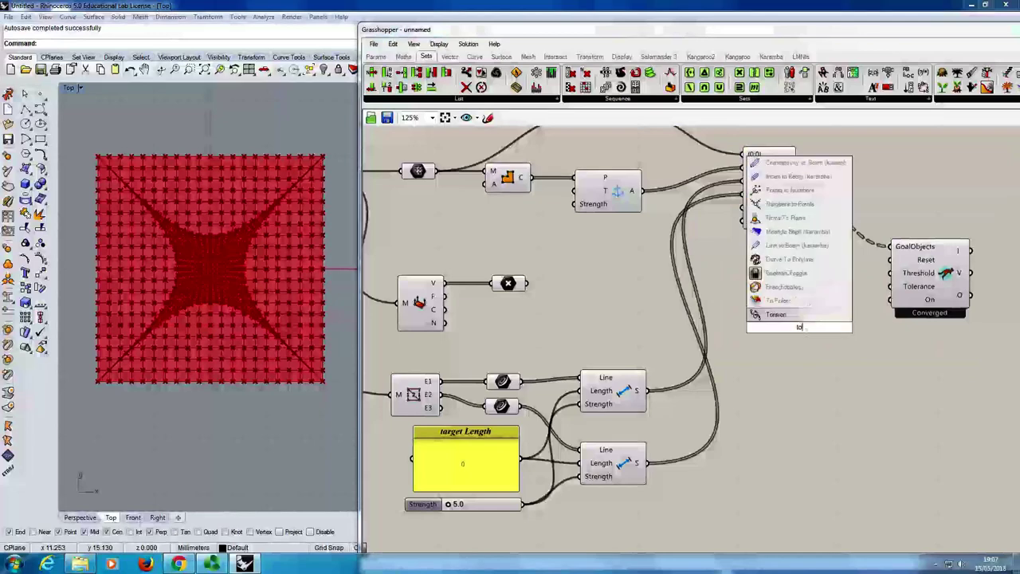
left_click(789, 314)
double_click(791, 302)
type("but")
left_click(765, 289)
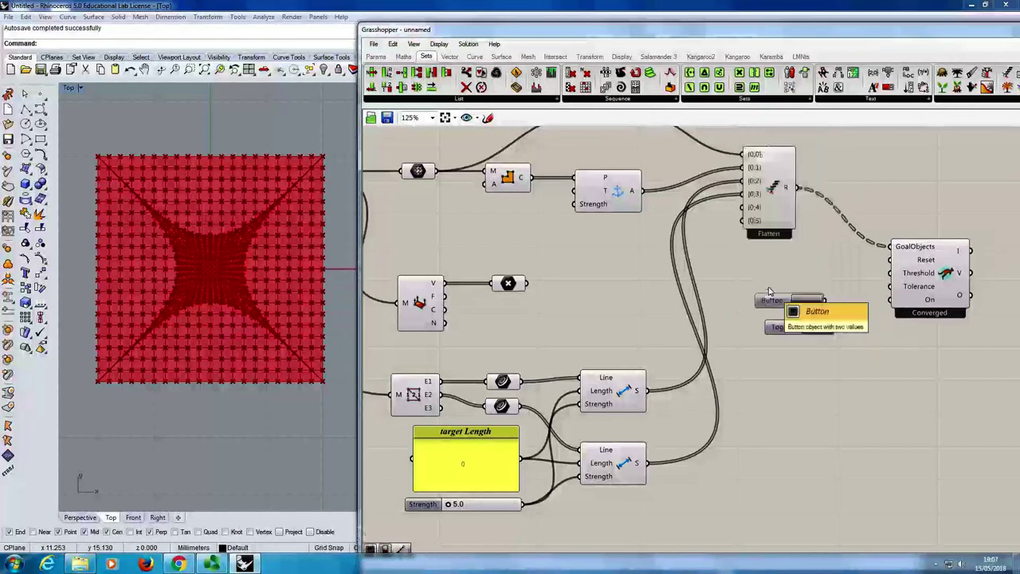
Step: Connect the Button to the Solver's Reset input and the Toggle to its On input, and run the simulation with the toggle set to True
left_click_drag(825, 301, 890, 300)
left_click_drag(789, 332, 781, 345)
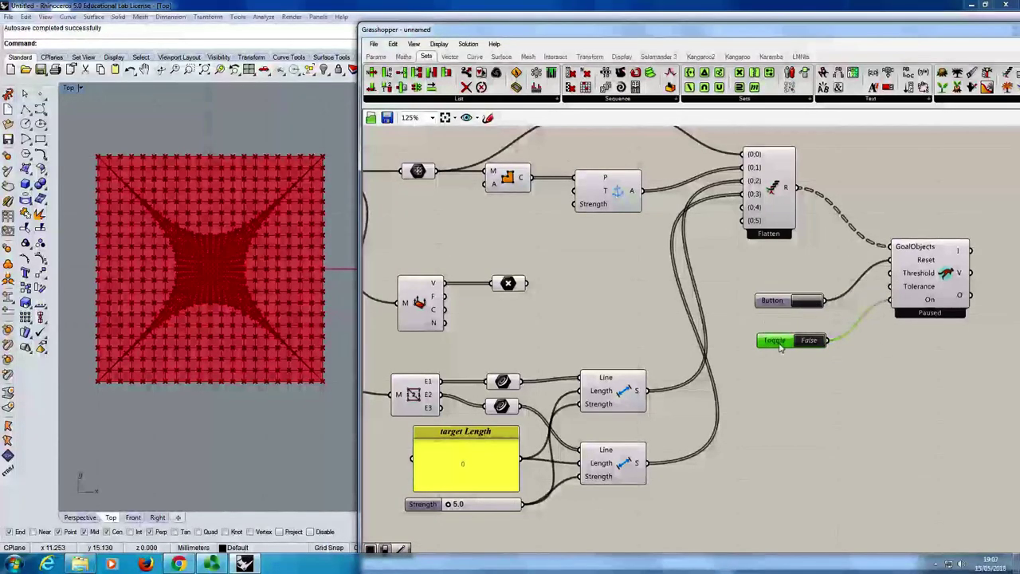
left_click(806, 303)
left_click(809, 341)
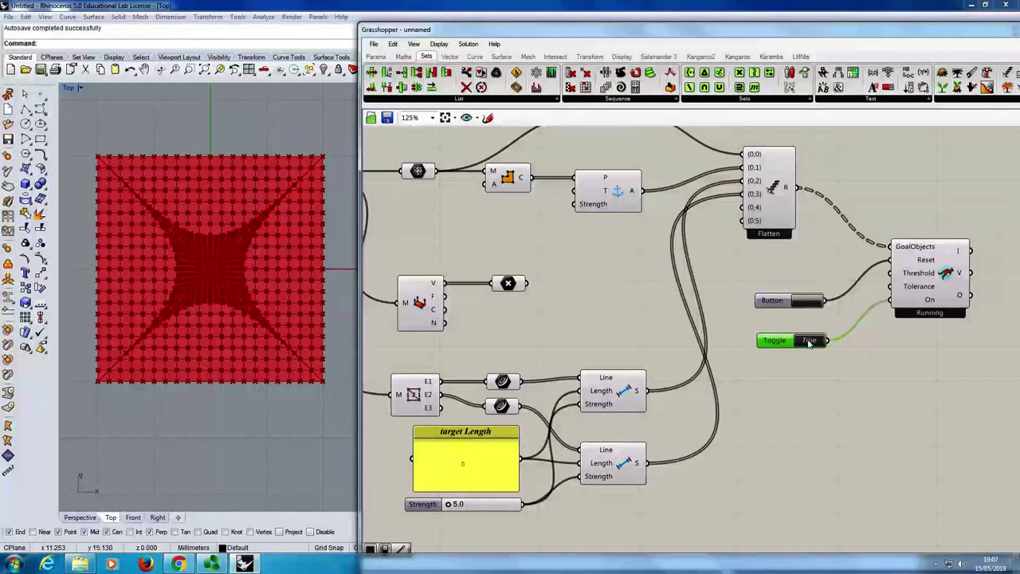
Step: Flatten the data entering the Solver's GoalObjects input
right_click_drag(931, 354, 807, 360)
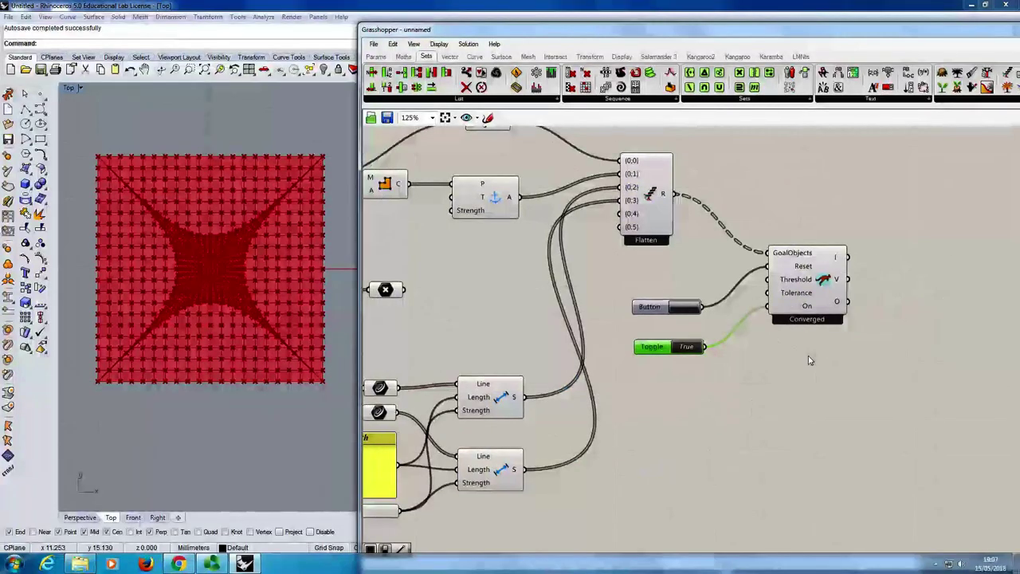
scroll(808, 361, "down", 1)
right_click_drag(782, 368, 817, 371)
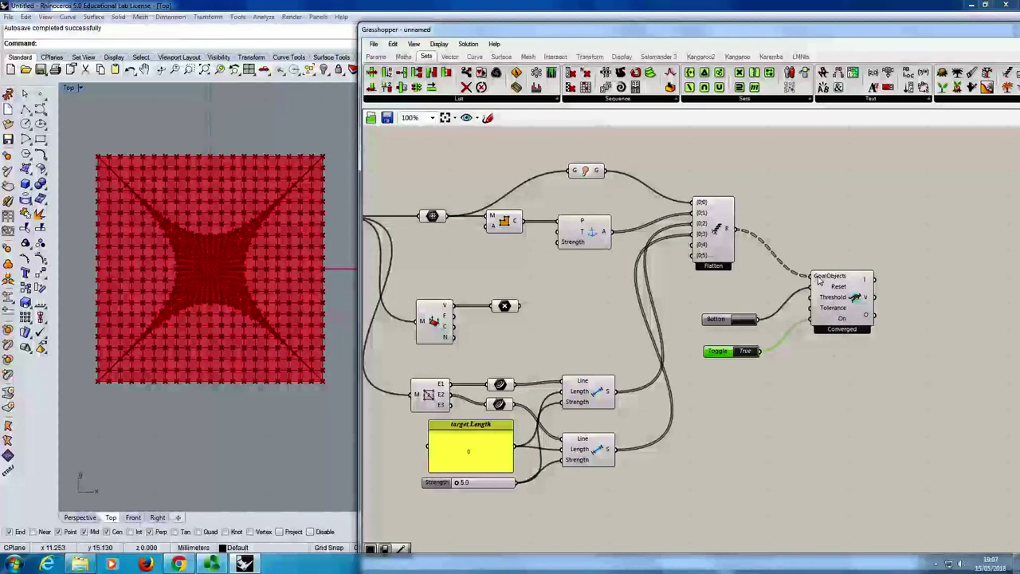
mouse_move(818, 280)
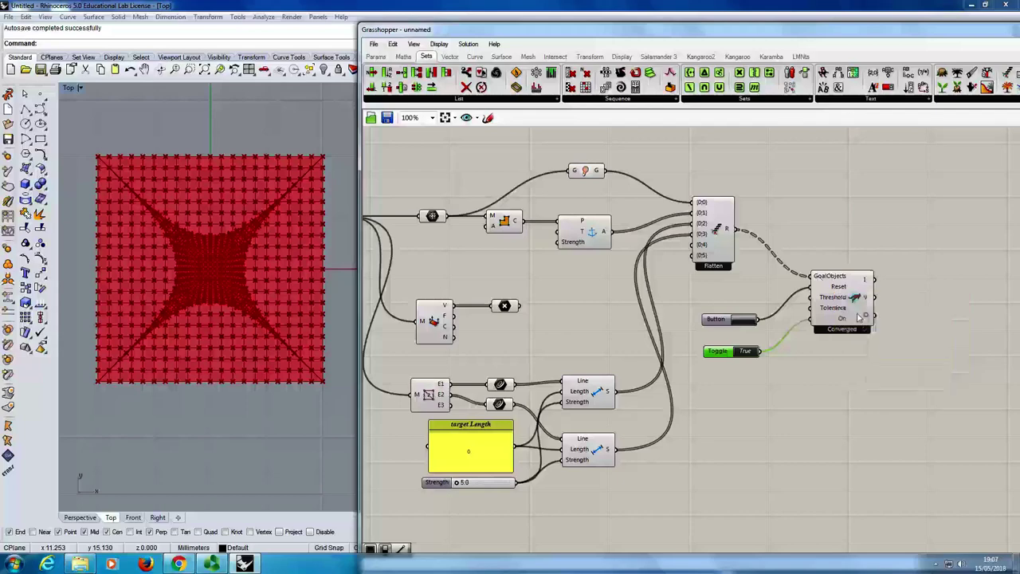
right_click_drag(922, 334, 899, 345)
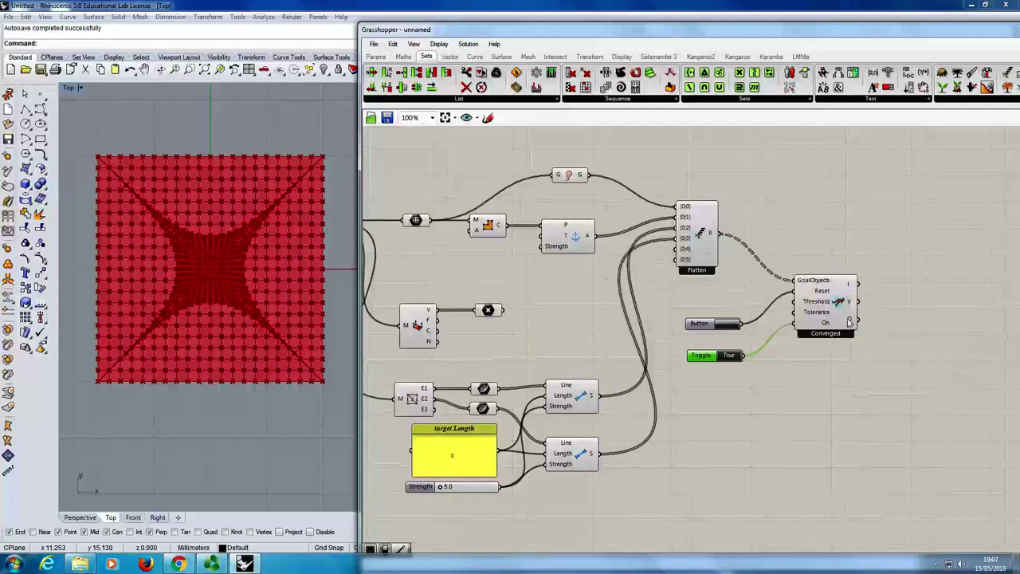
mouse_move(849, 321)
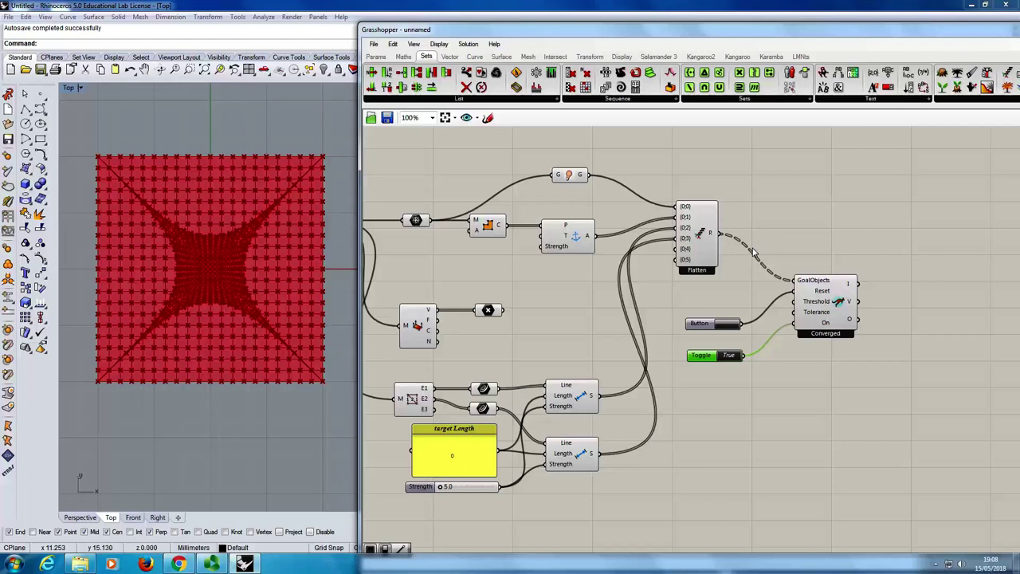
right_click(806, 285)
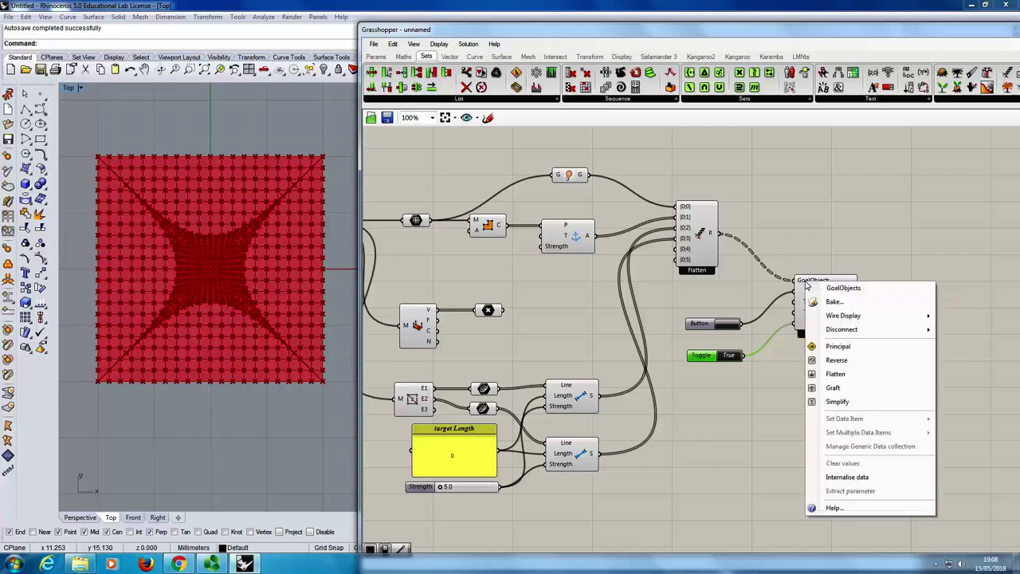
left_click(822, 375)
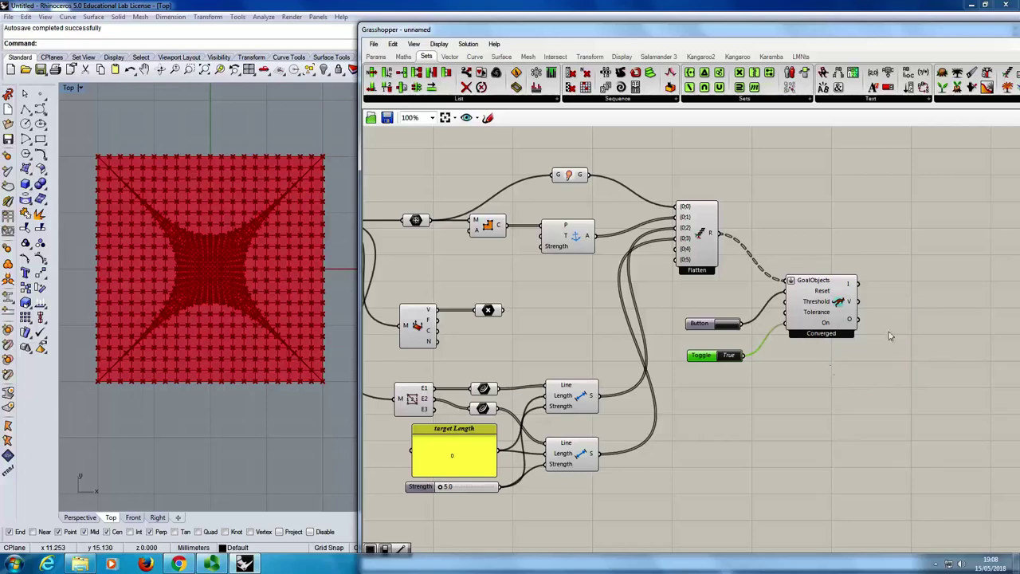
right_click_drag(884, 336, 834, 338)
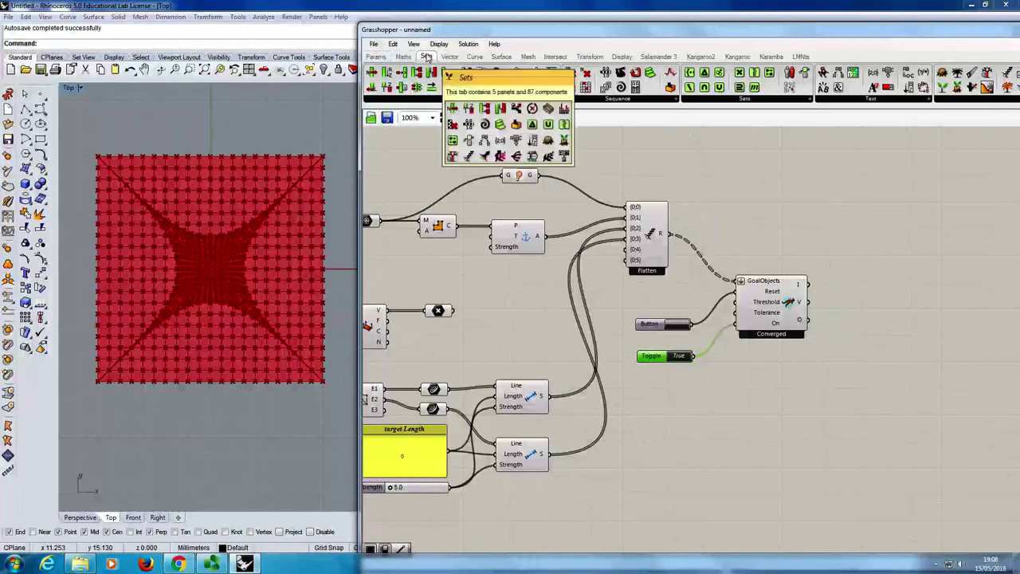
Step: Add a List Item component to the canvas beyond the Solver
left_click(470, 99)
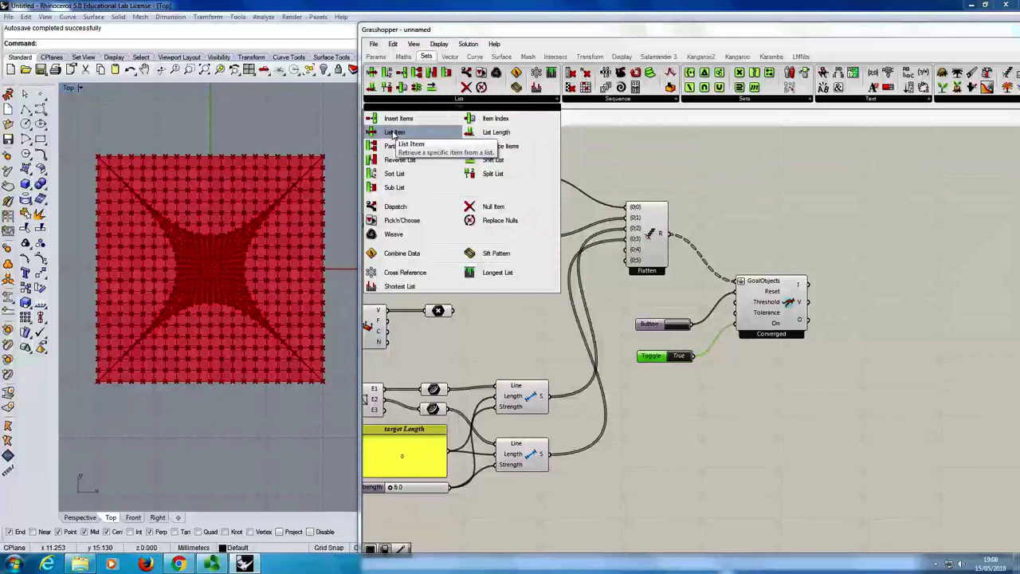
left_click(394, 134)
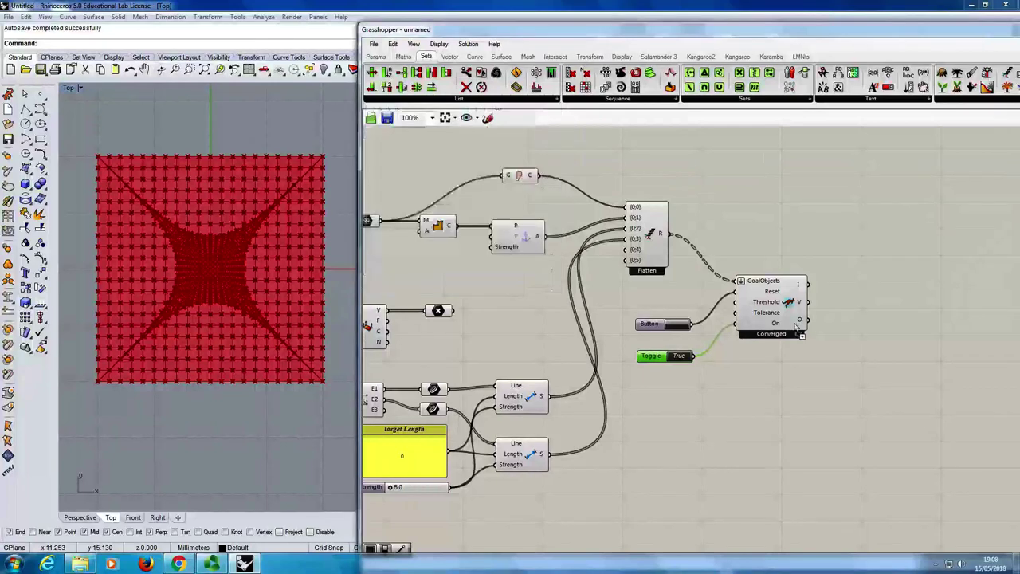
left_click(863, 338)
Step: Add a Panel fed by the Solver's O output and widen it so each list item fits on one line
mouse_move(800, 322)
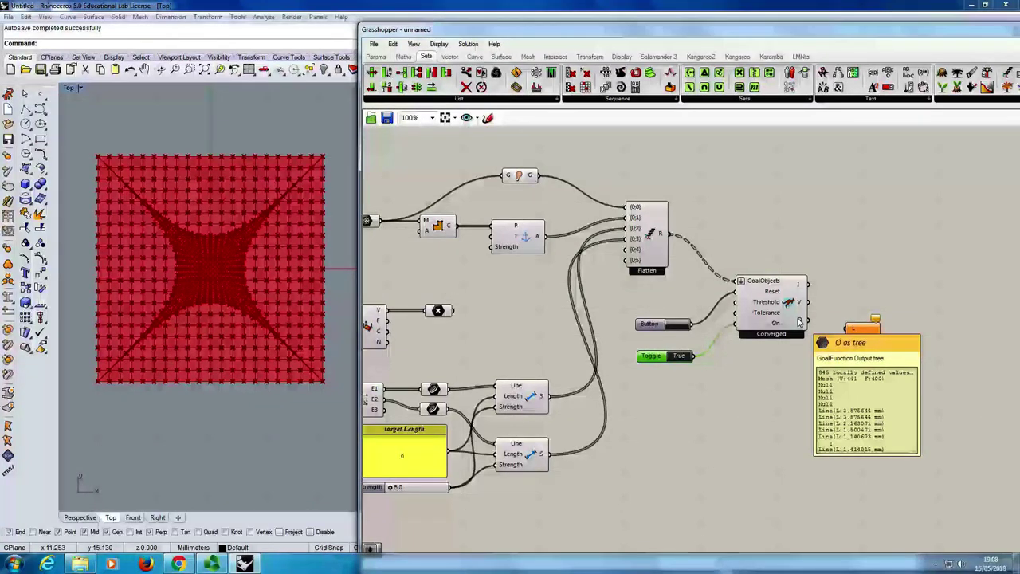
left_click(375, 57)
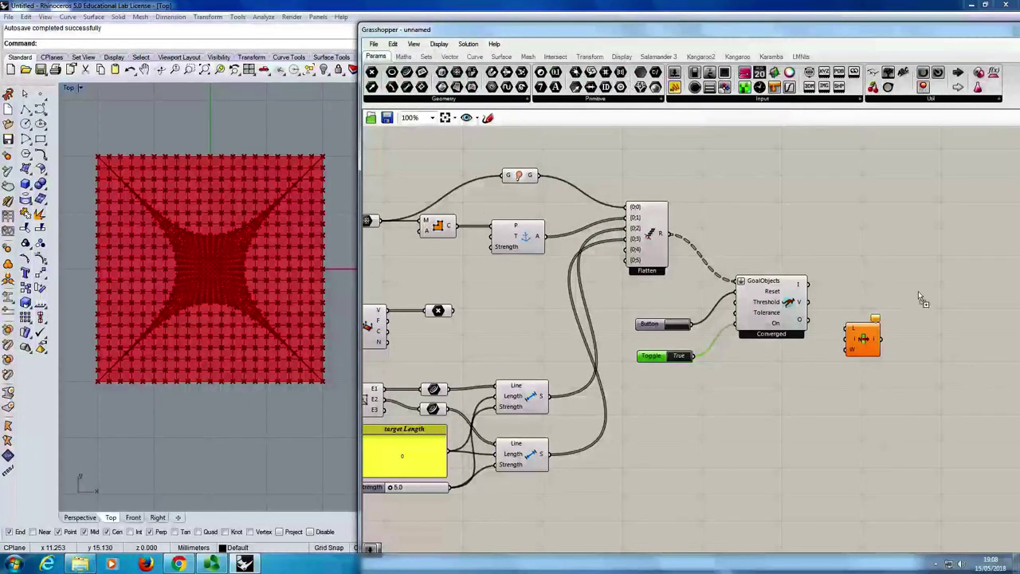
left_click_drag(918, 292, 916, 293)
left_click_drag(800, 321, 963, 451)
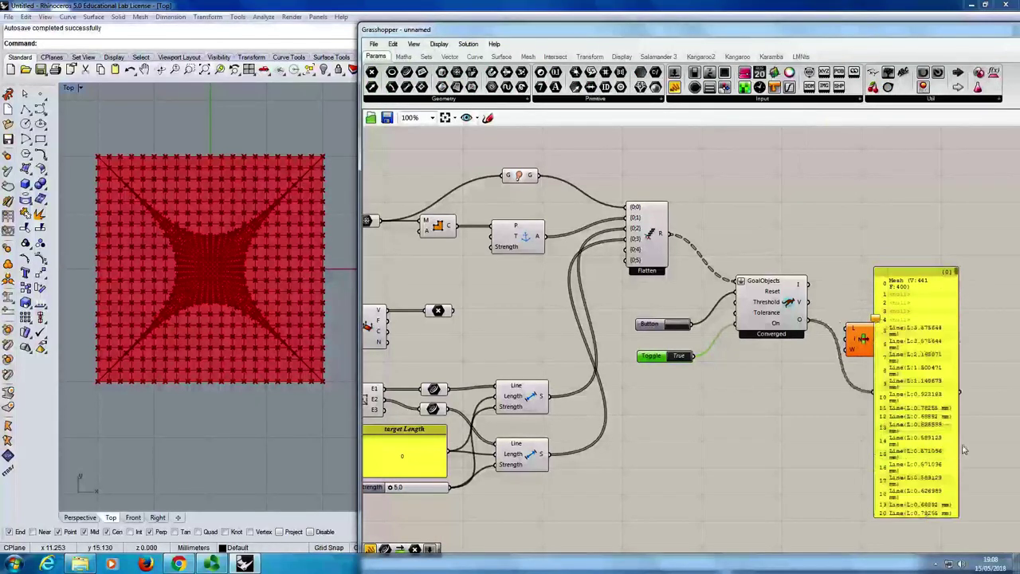
right_click_drag(963, 450, 838, 384)
left_click_drag(843, 383, 951, 386)
right_click_drag(830, 410, 801, 385)
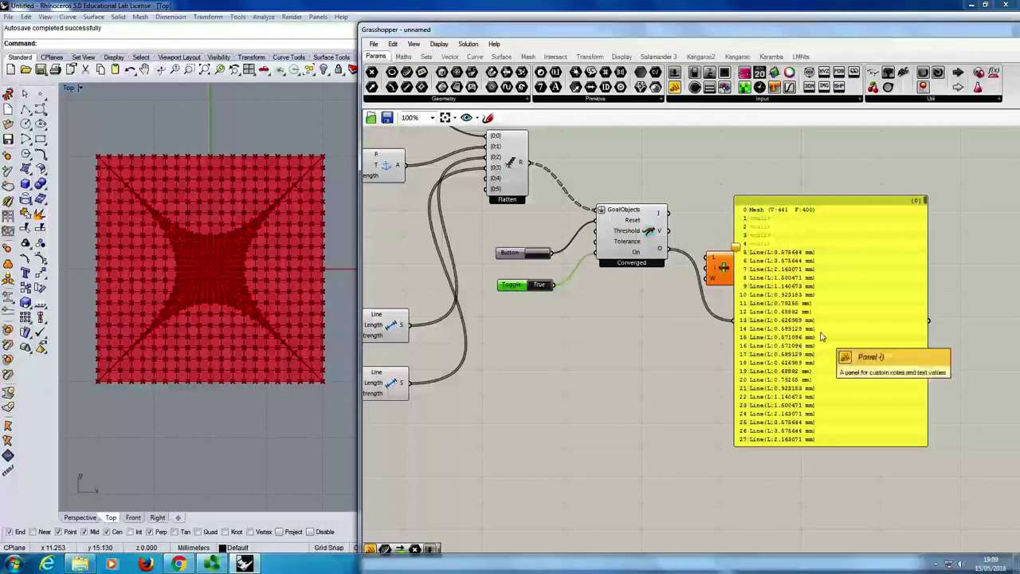
Step: Compare the panel's item order with the Entwine inputs and delete the panel
right_click_drag(751, 318, 683, 309)
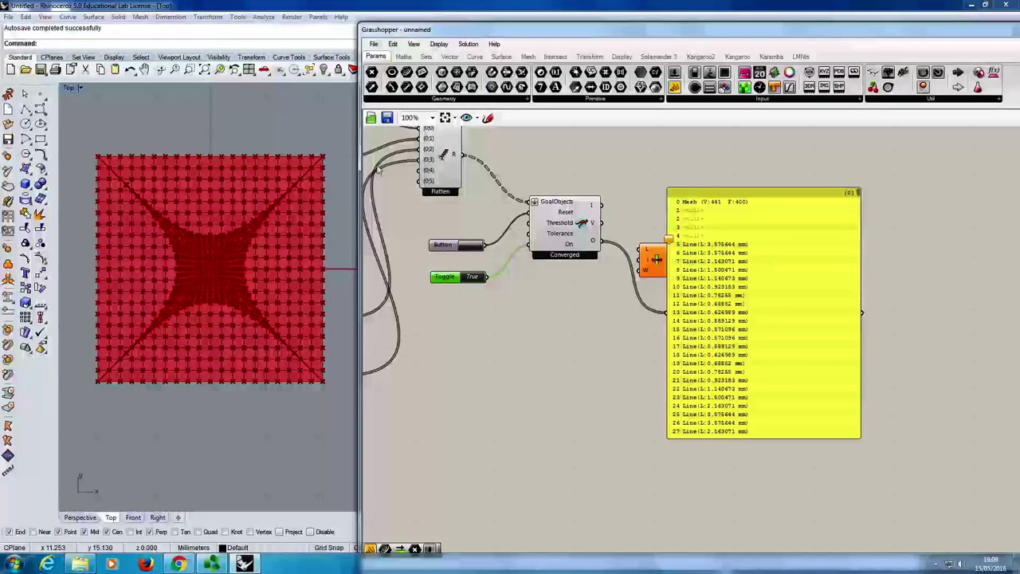
left_click(515, 226)
right_click_drag(675, 259, 634, 248)
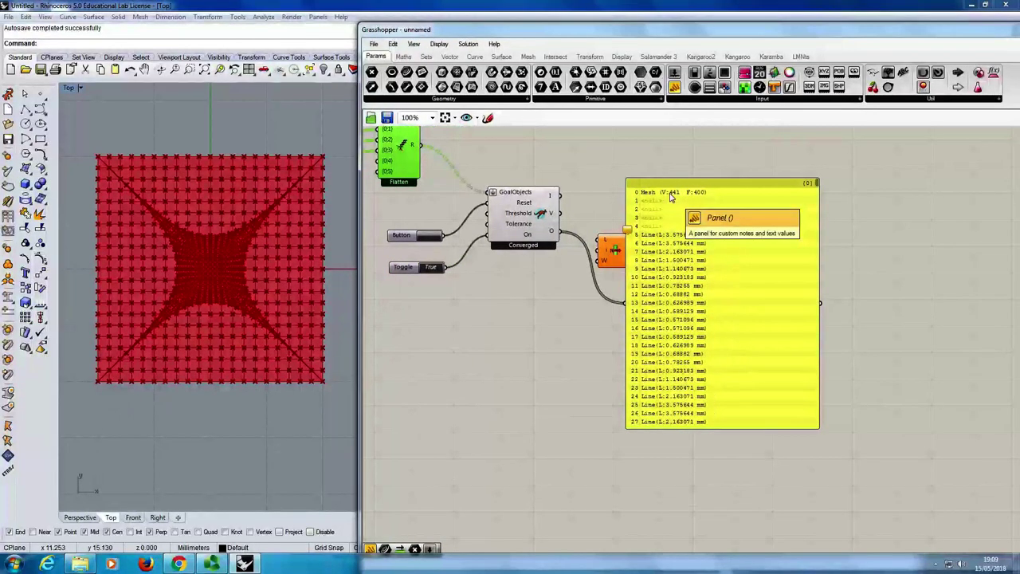
left_click(674, 310)
key("Delete")
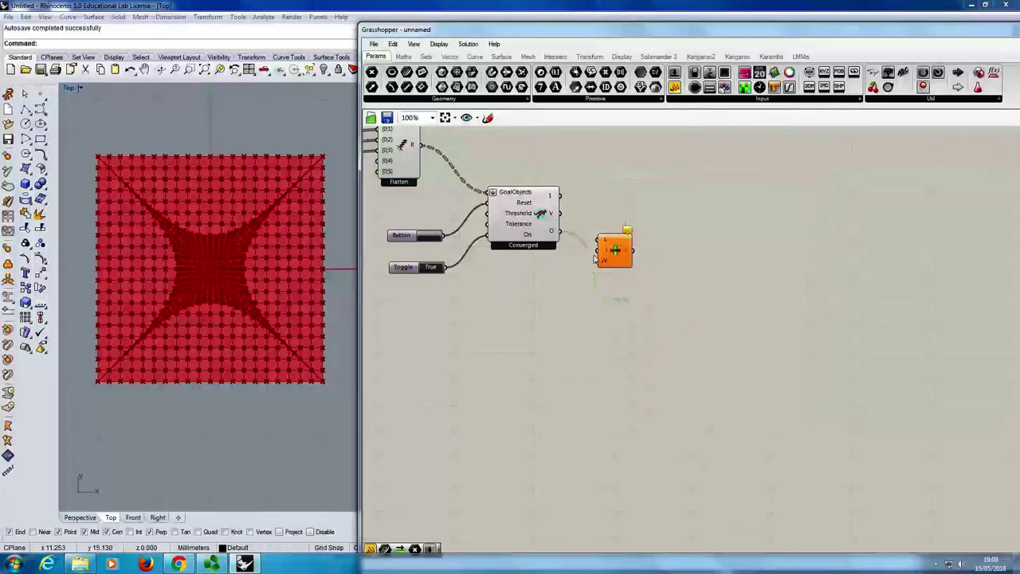
Step: Connect the Solver's O output to List Item's L input and move List Item clear of the Solver
left_click_drag(612, 241, 652, 265)
scroll(652, 265, "down", 2)
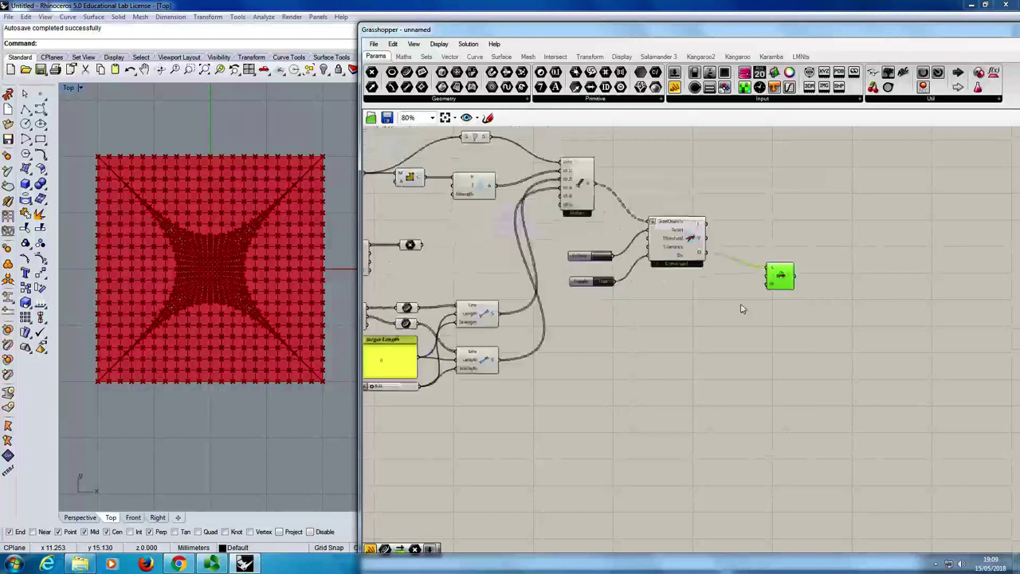
right_click_drag(377, 179, 523, 184)
Step: Turn off the preview of the Solver and all components before it, leaving only List Item's mesh previewed
left_click_drag(473, 149, 782, 396)
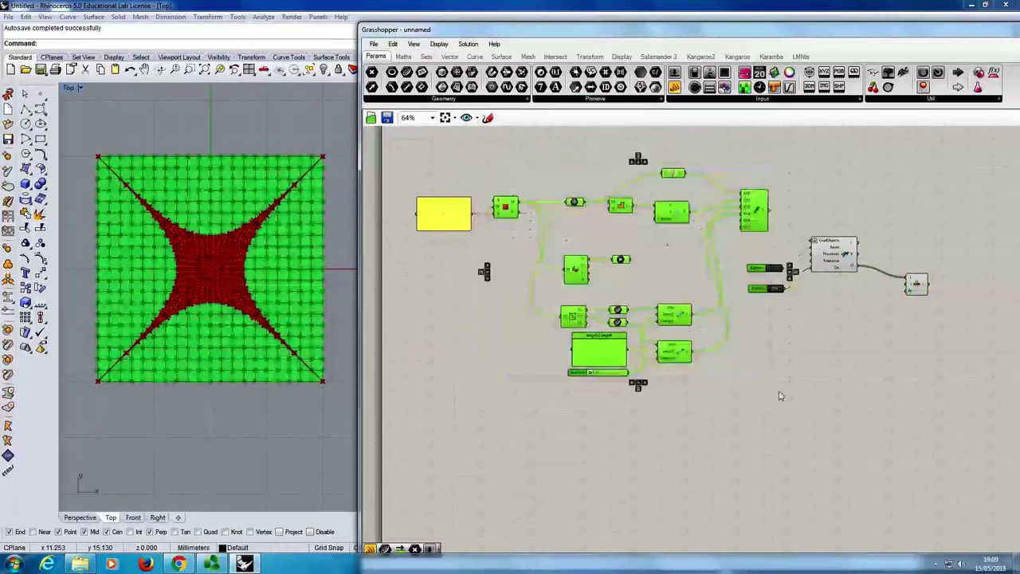
left_click(422, 143)
left_click_drag(425, 137, 804, 425)
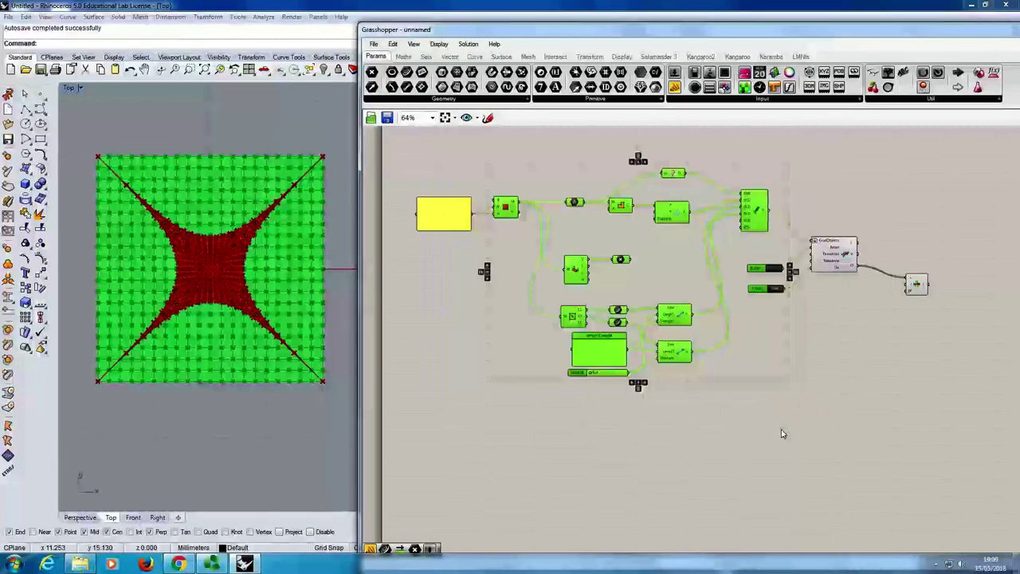
right_click(820, 395)
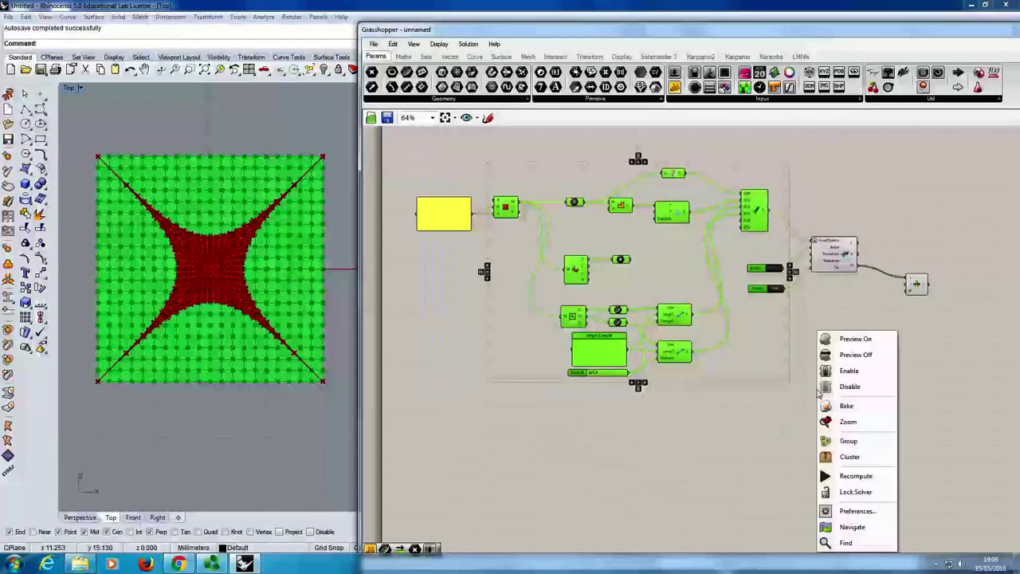
left_click(861, 358)
left_click(859, 369)
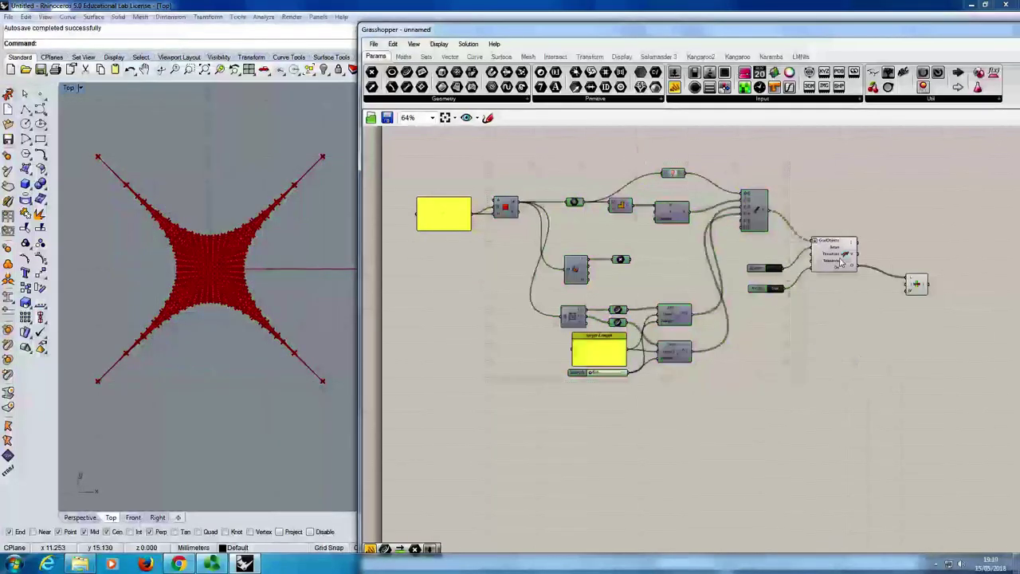
right_click(843, 257)
left_click(869, 274)
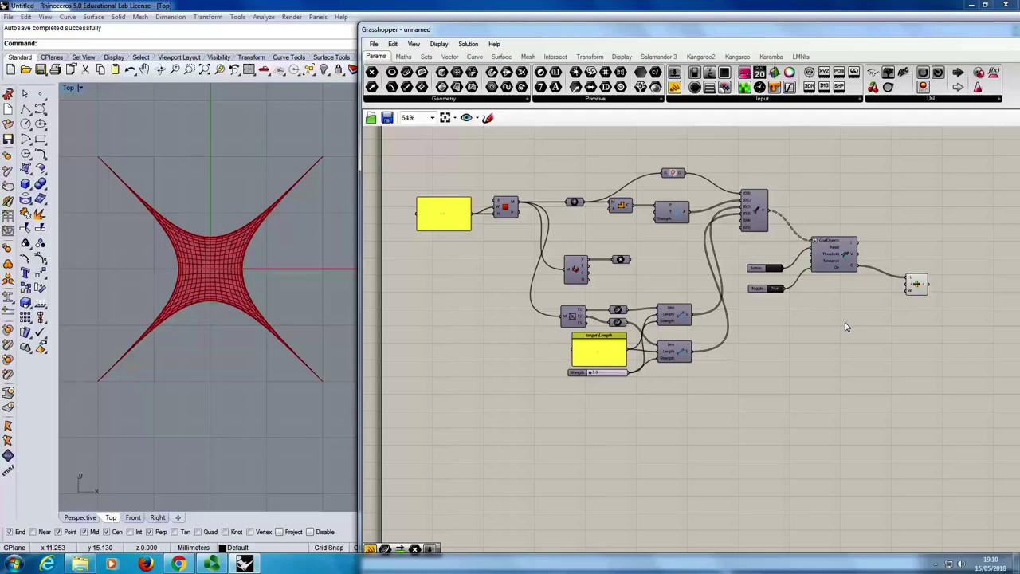
left_click_drag(456, 136, 883, 464)
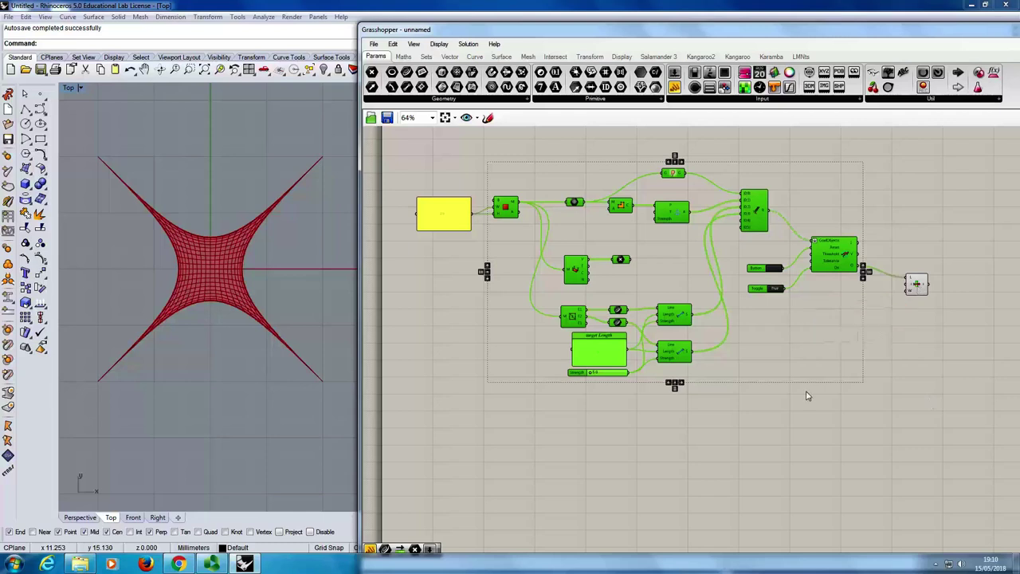
right_click(796, 421)
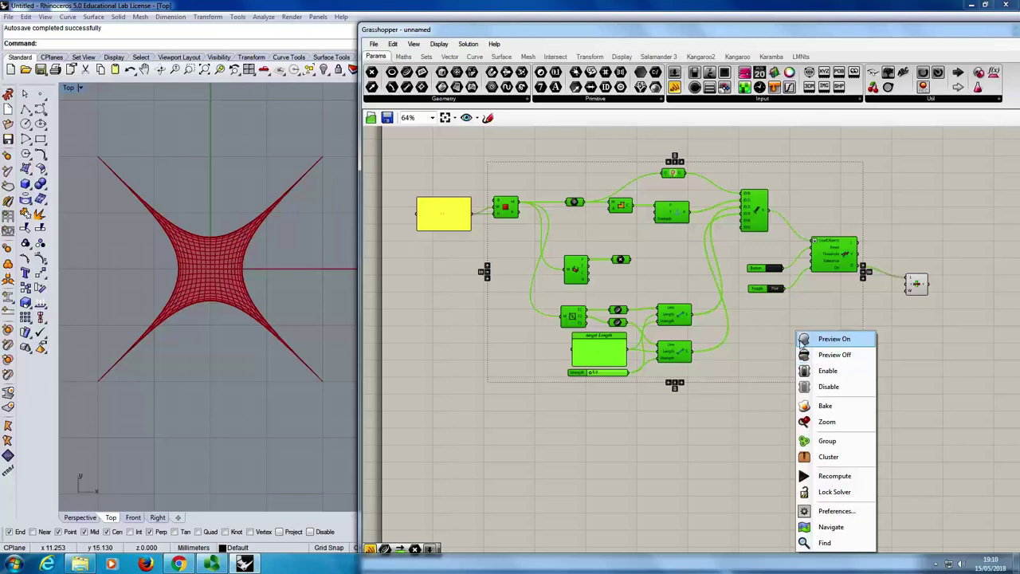
left_click(626, 418)
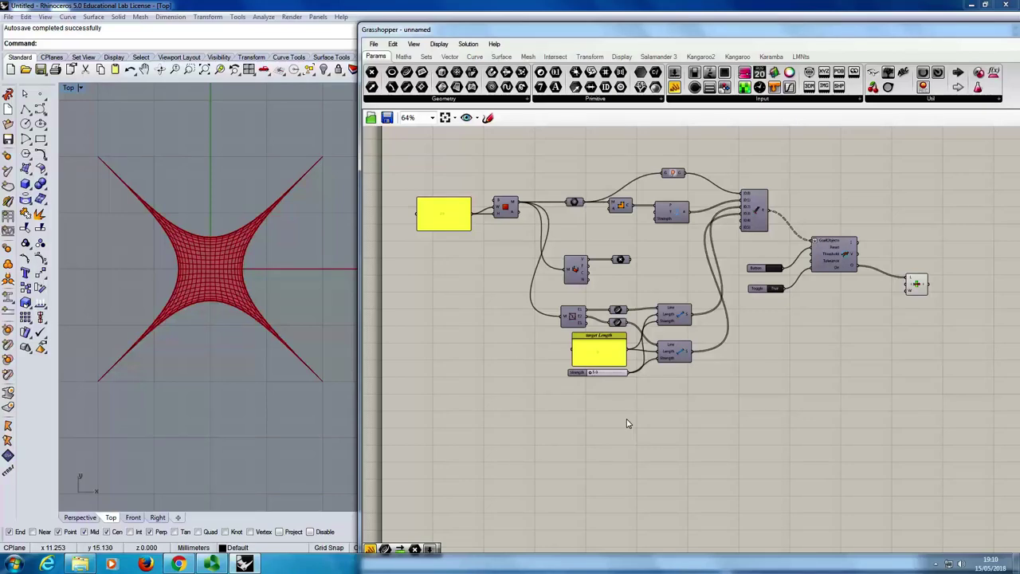
Step: Shrink the target Length panel and rearrange it with the Strength slider and the two Length(Line) goals, aligning the goals with more space between them
scroll(646, 399, "up", 3)
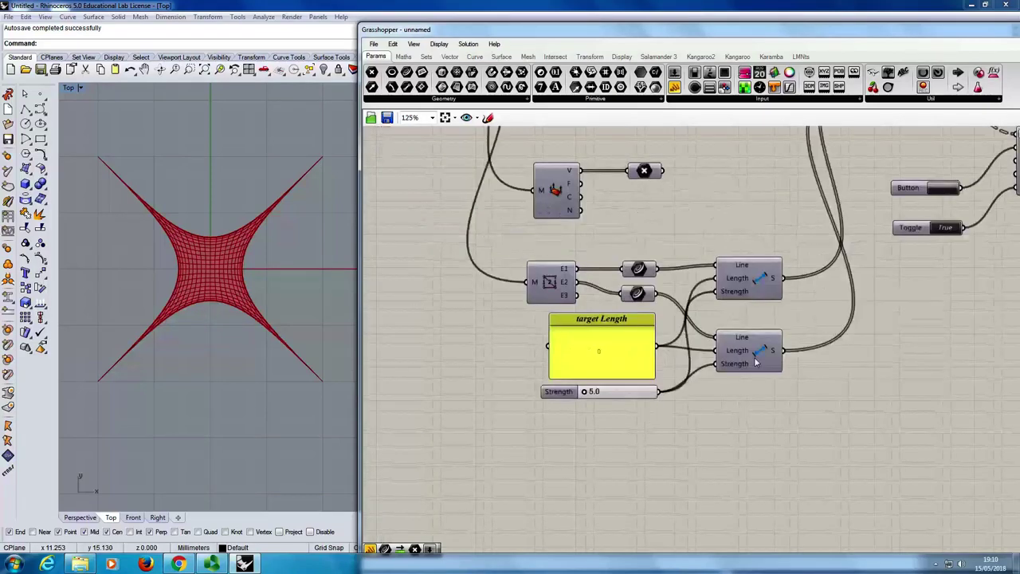
left_click_drag(755, 363, 758, 380)
left_click_drag(568, 391, 538, 413)
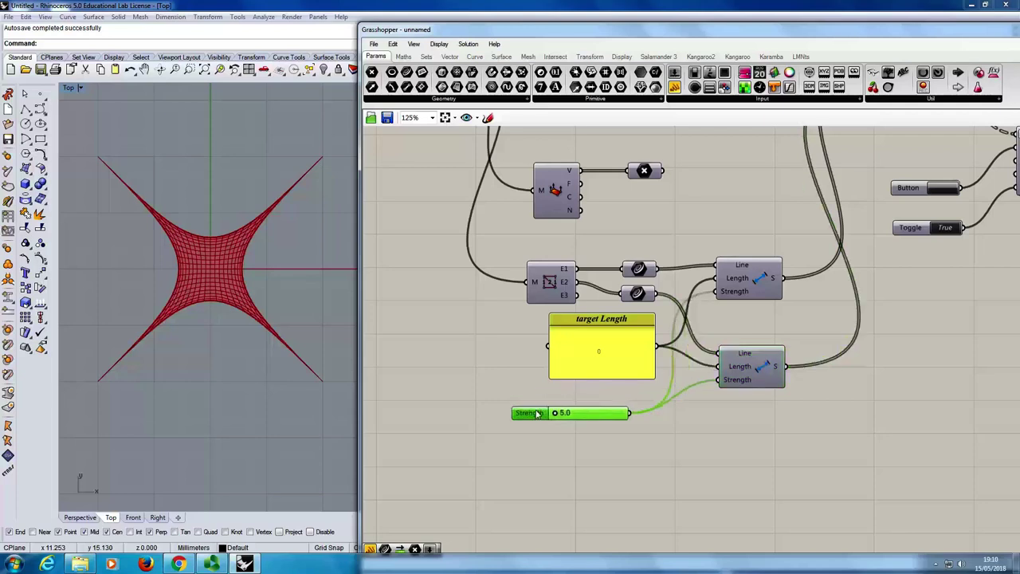
left_click_drag(595, 357, 574, 364)
left_click_drag(635, 384, 607, 354)
scroll(677, 390, "down", 2)
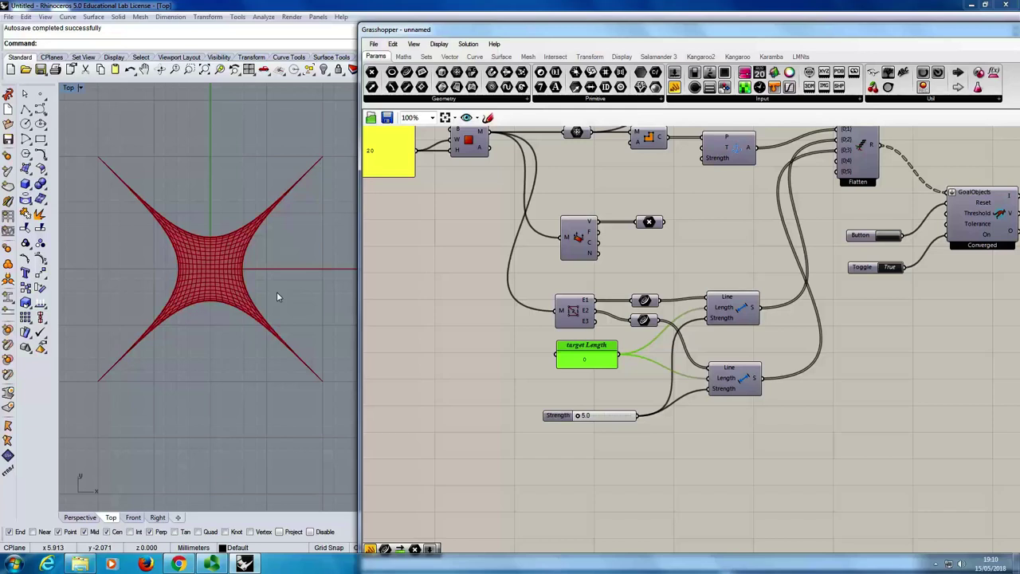
left_click_drag(568, 415, 559, 410)
left_click_drag(716, 311, 716, 314)
left_click(731, 387)
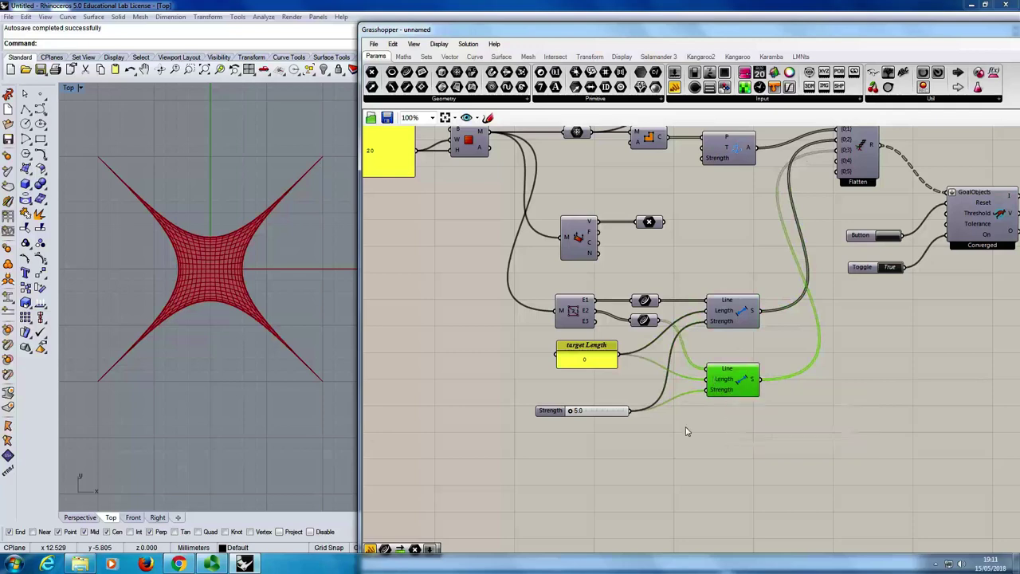
Step: Feed the second Length(Line) goal's Strength from a copy of the Strength slider and set the first goal's slider to 20.0
left_click_drag(578, 417, 550, 435)
left_click_drag(631, 434, 706, 390)
left_click(713, 425)
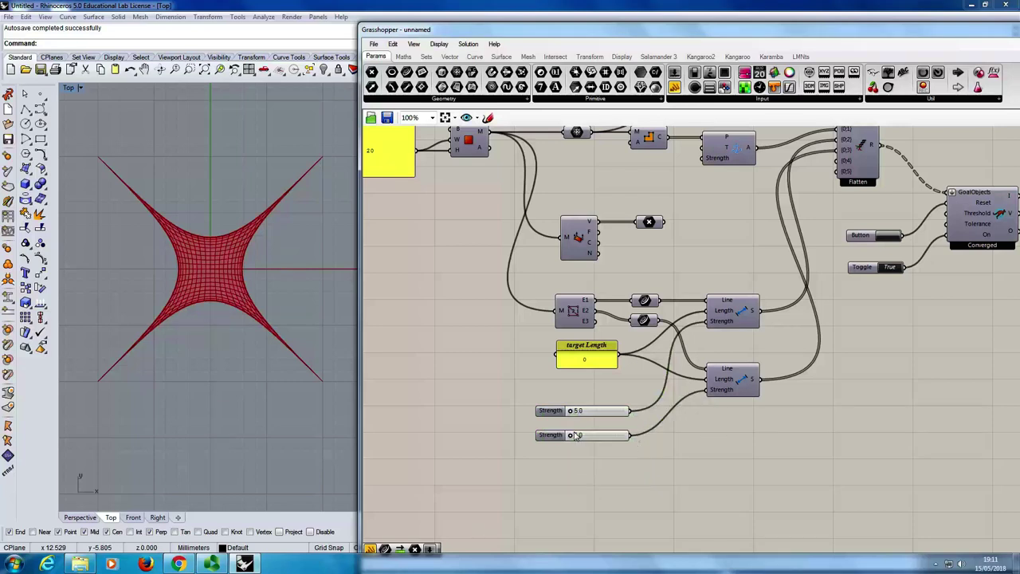
left_click_drag(570, 410, 642, 424)
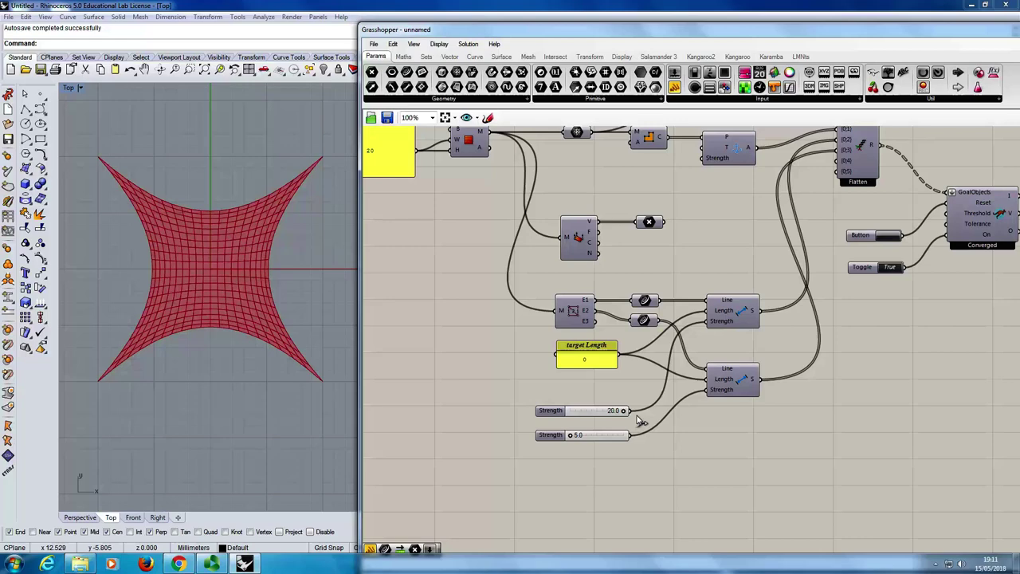
scroll(625, 363, "down", 2)
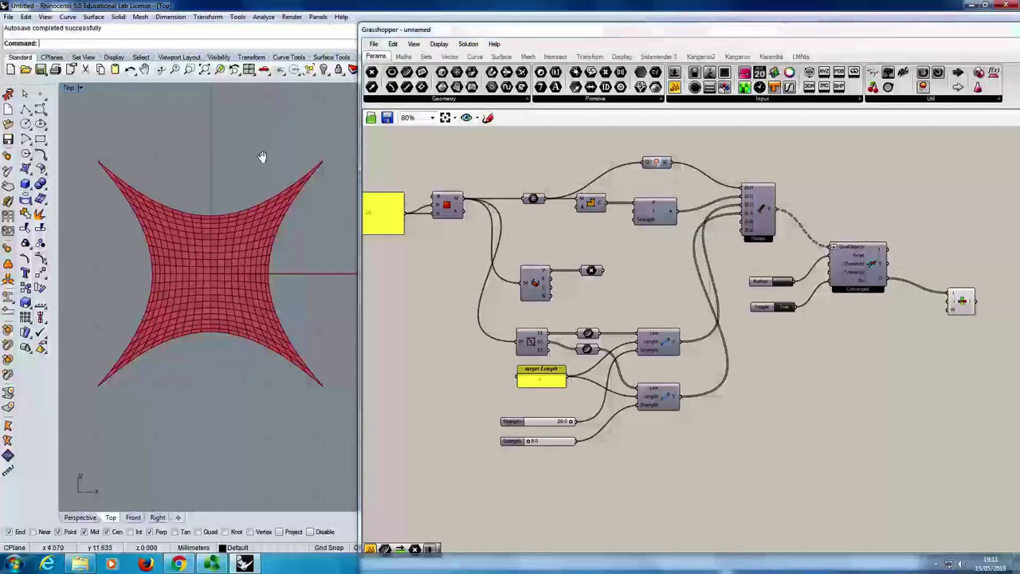
Step: Switch the Rhino viewport to the Perspective view and frame the relaxed mesh at an angle
left_click(267, 71)
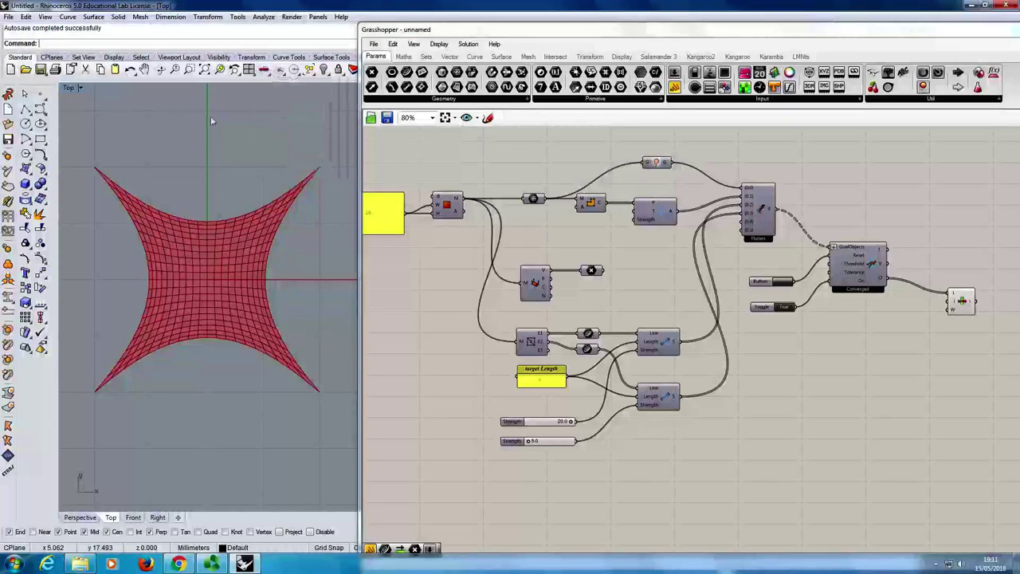
left_click(267, 70)
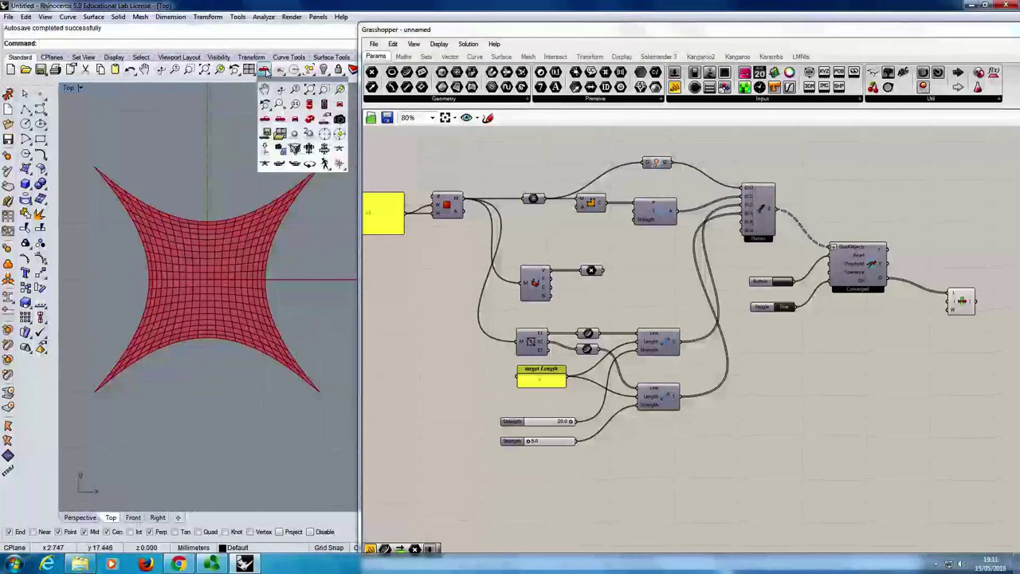
left_click(311, 112)
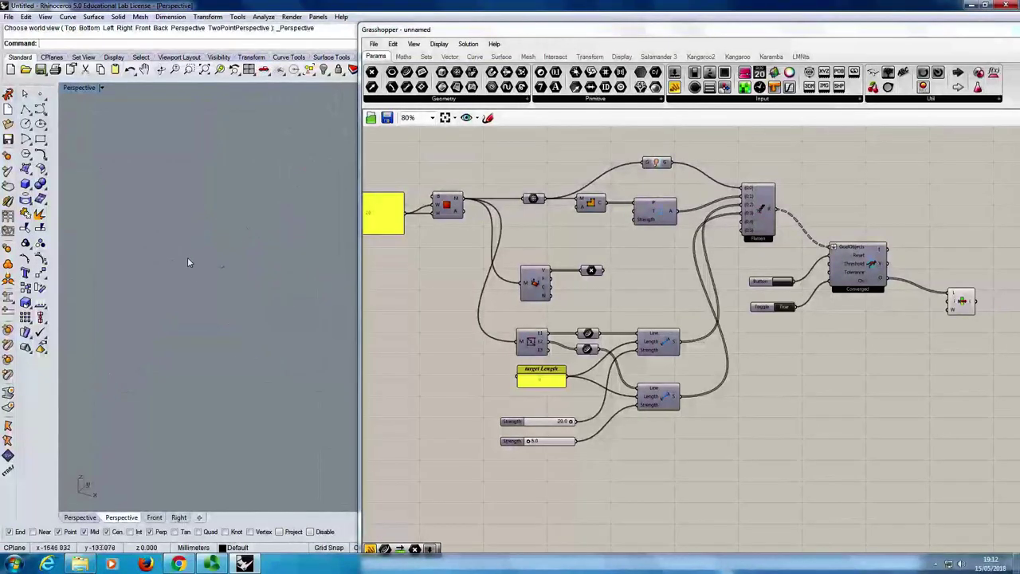
scroll(204, 291, "up", 5)
scroll(206, 291, "up", 10)
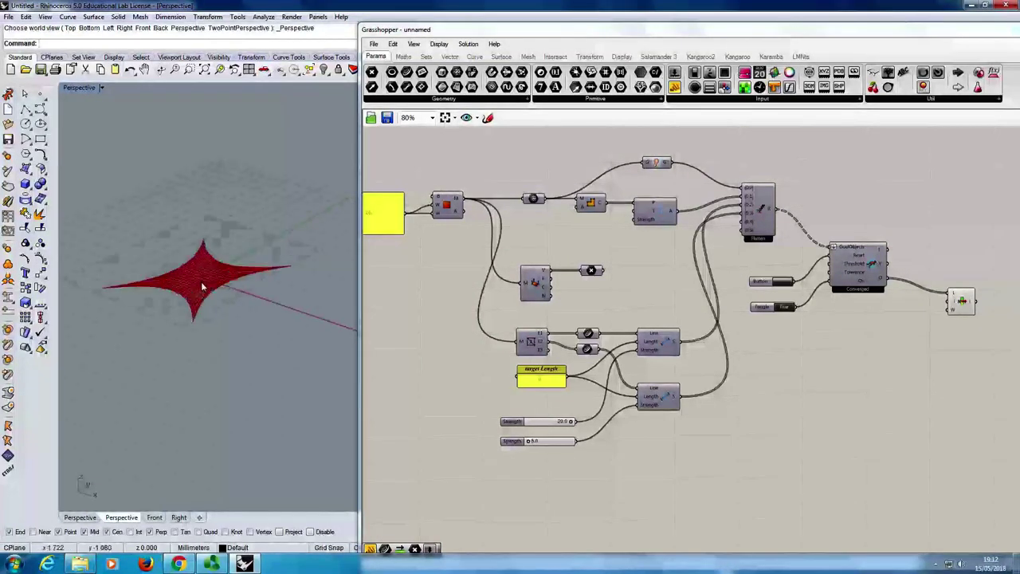
mouse_move(234, 283)
right_mouse_down()
mouse_move(244, 230)
mouse_move(239, 292)
mouse_move(245, 263)
mouse_move(234, 269)
right_mouse_up()
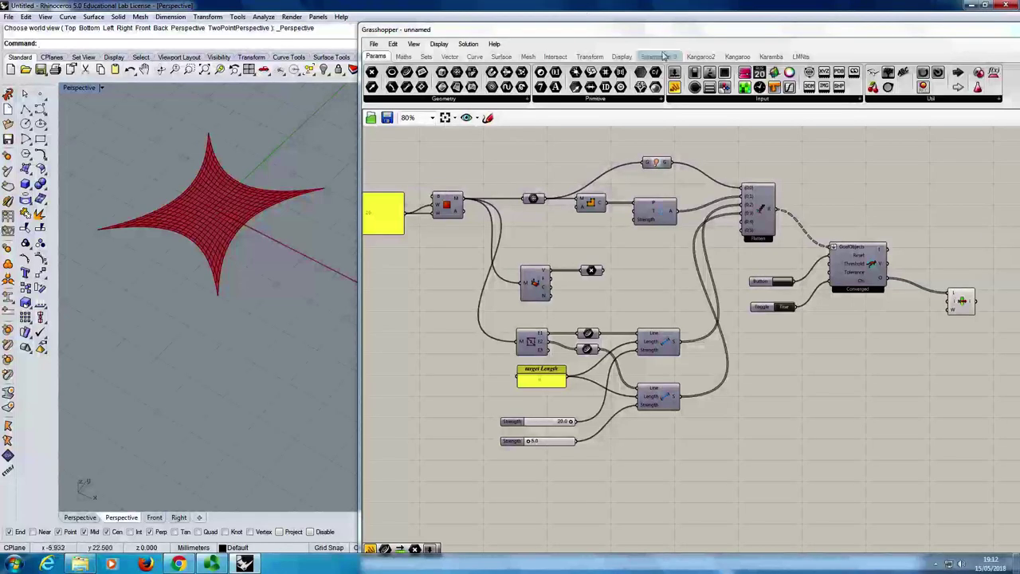
Step: Add a Kangaroo2 Load goal beside the Point parameter that holds the mesh vertices
left_click(700, 56)
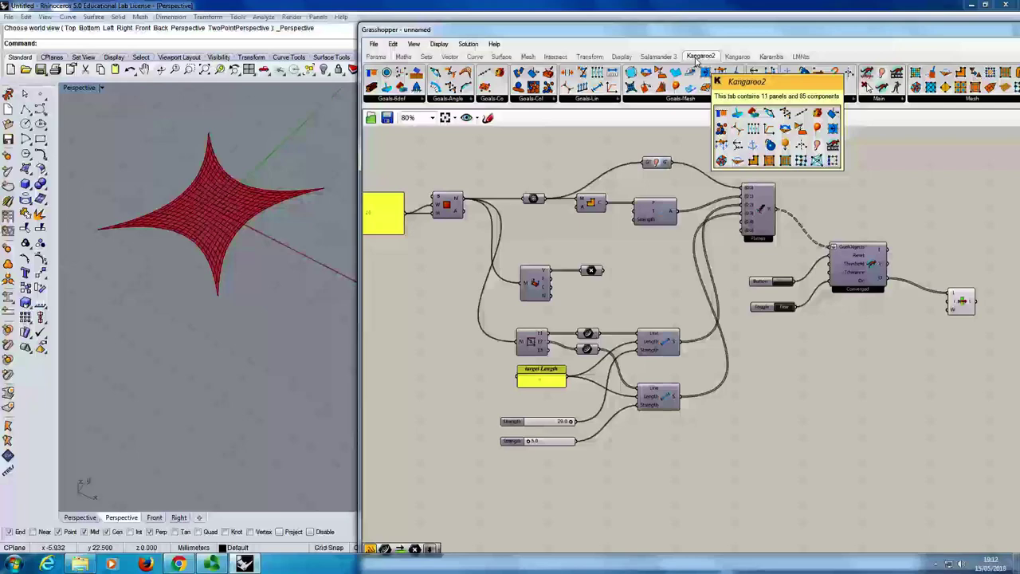
left_click(807, 99)
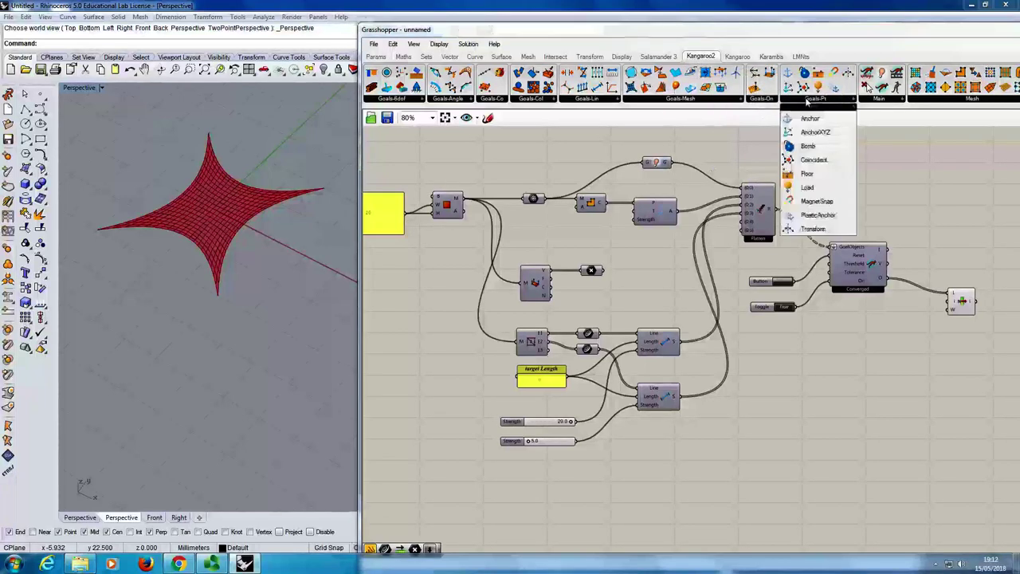
left_click(805, 188)
left_click(652, 278)
right_click_drag(649, 291, 636, 261)
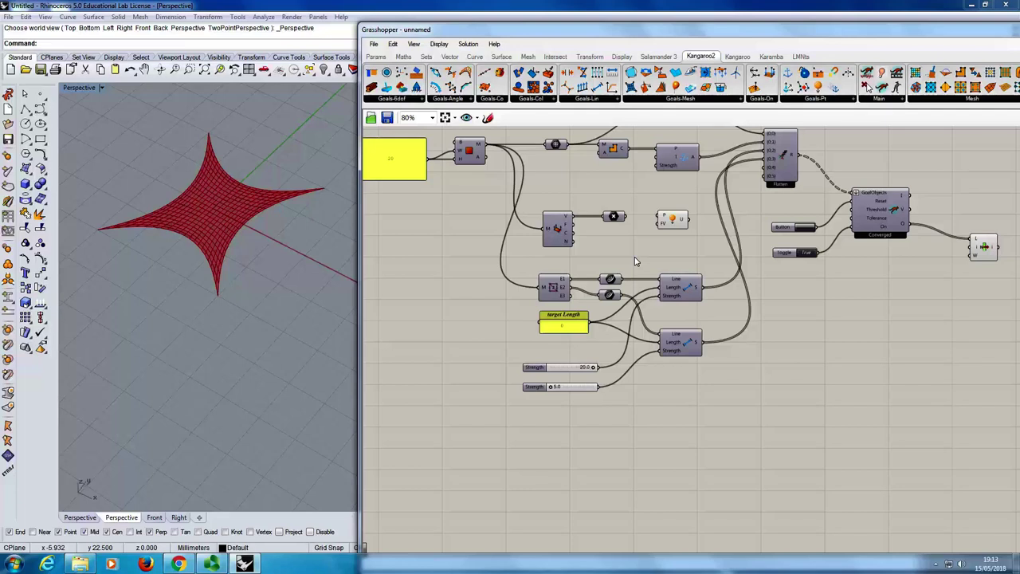
left_click_drag(672, 222, 677, 222)
Step: Tidy the mesh deconstruction component and its vertex Point parameter, and connect the Point parameter to the Load goal's P input
left_click(564, 229)
left_click_drag(564, 229, 556, 231)
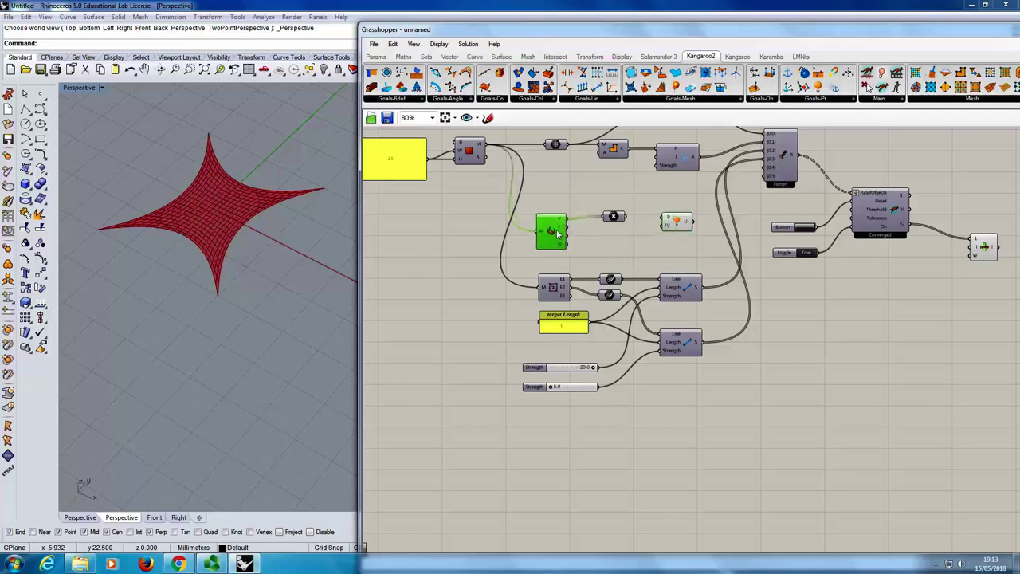
left_click(608, 220)
left_click_drag(617, 219, 664, 222)
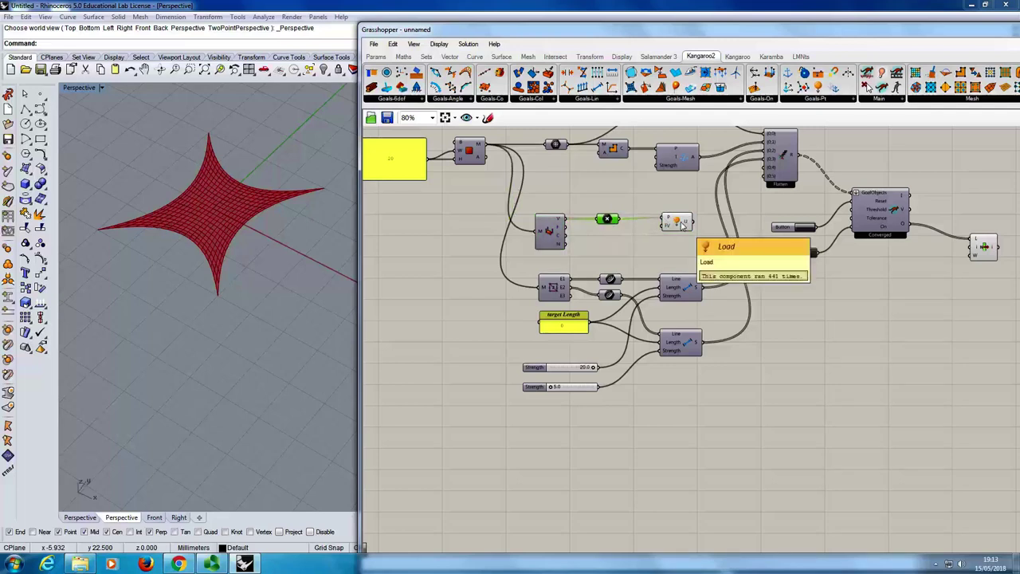
Step: Move the mesh deconstruction component, its vertex Point parameter and the Load goal together to below the two Strength sliders
left_click(682, 226)
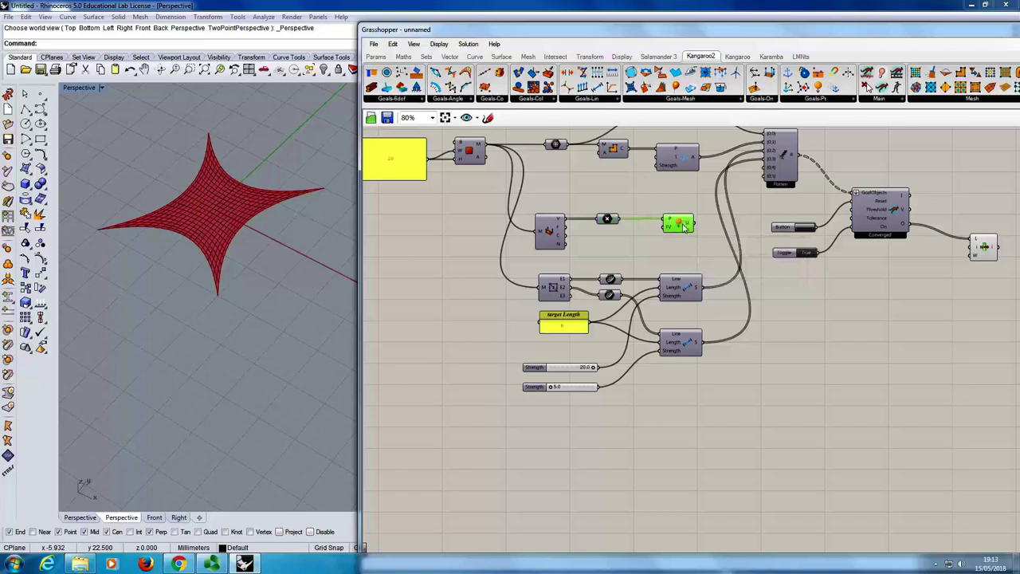
left_click_drag(527, 193, 713, 266)
left_click_drag(543, 232, 540, 457)
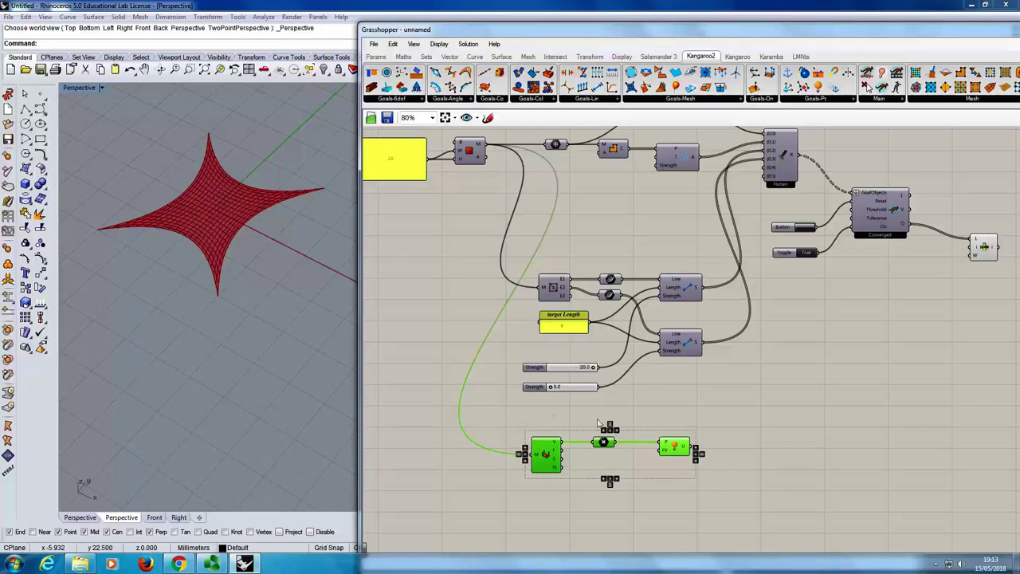
left_click(718, 452)
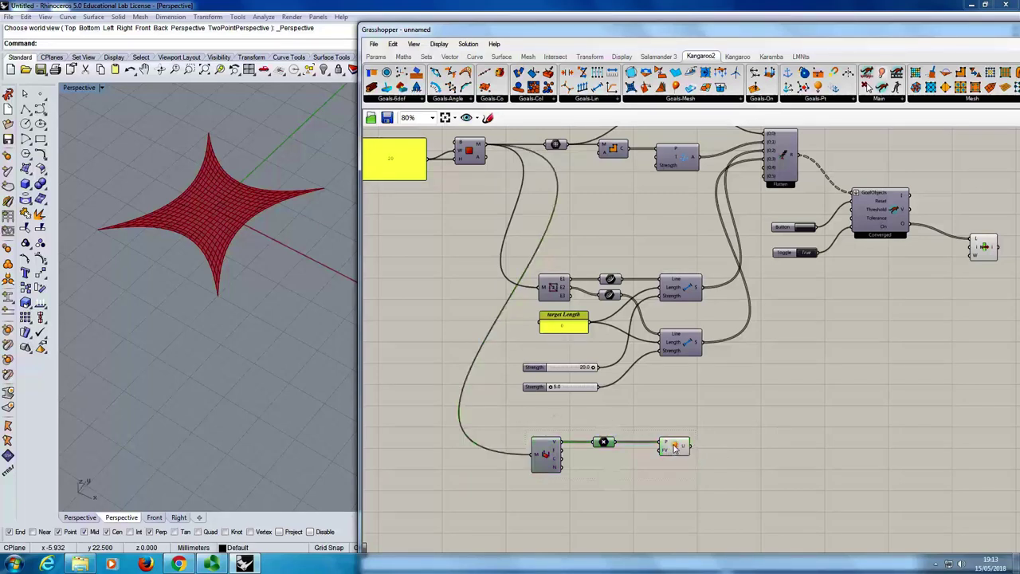
Step: Add a Unit Z vector below the Load goal and connect its V output to the Load goal's FV input
mouse_move(668, 452)
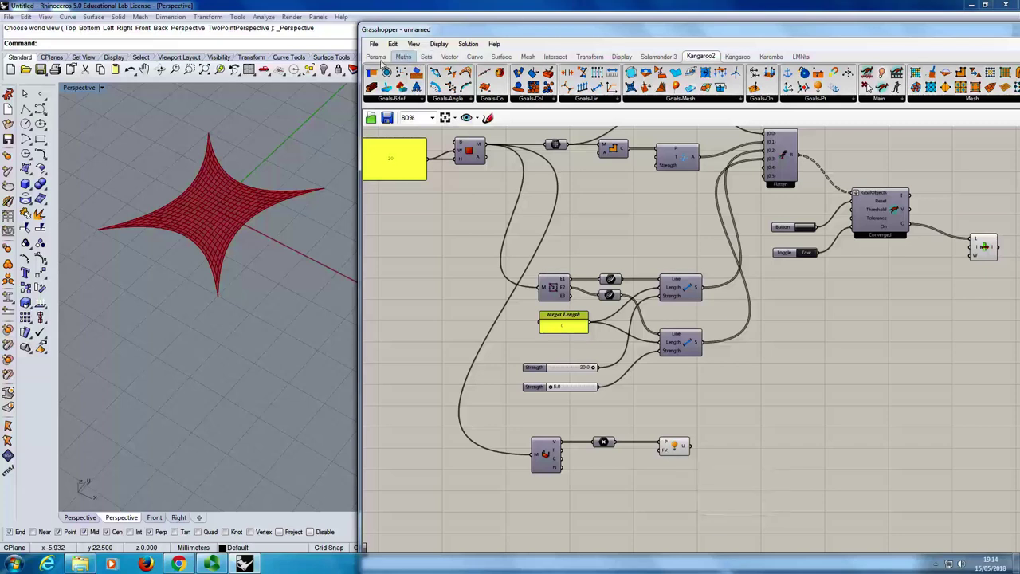
left_click(449, 57)
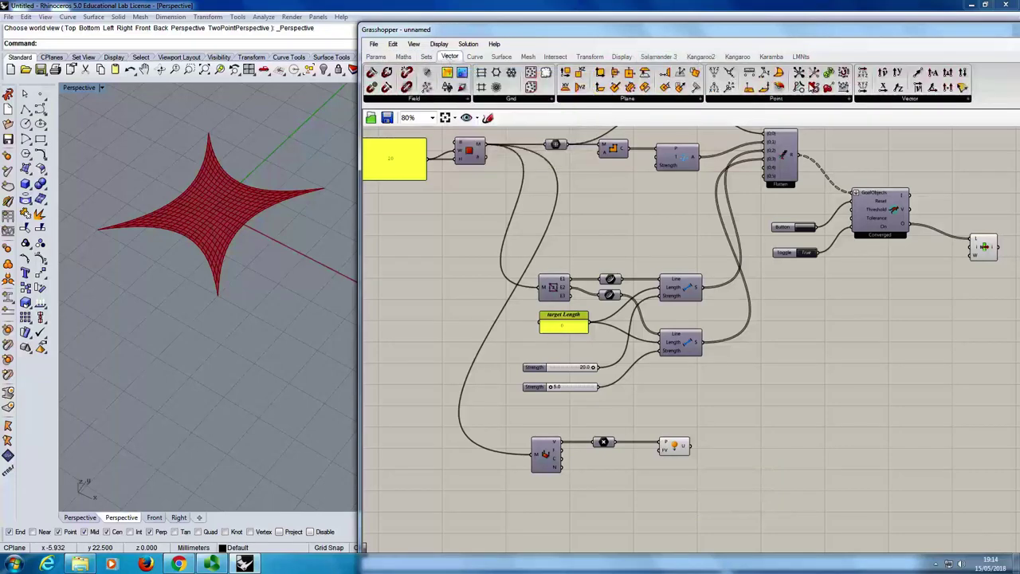
left_click(892, 104)
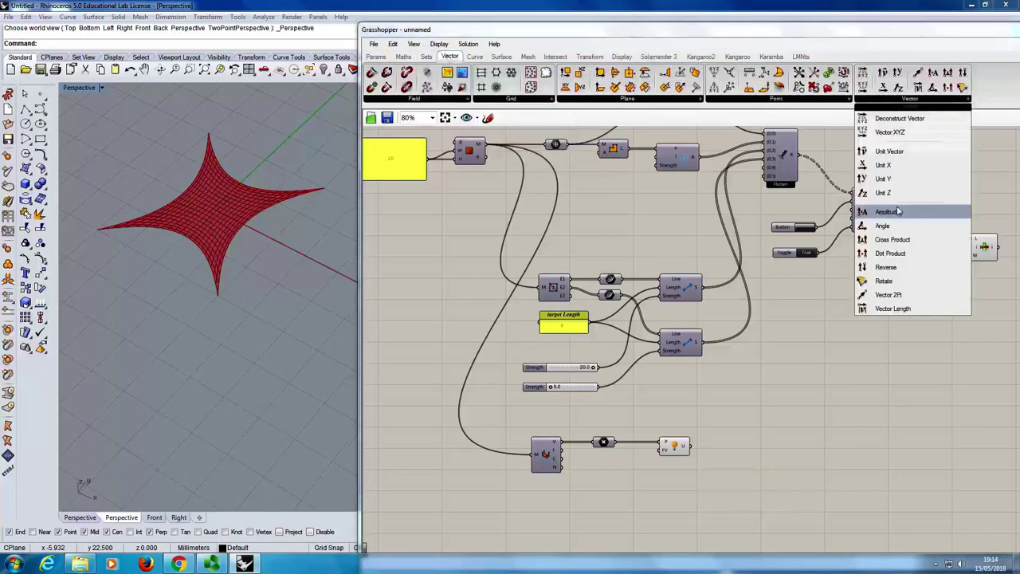
left_click_drag(883, 193, 630, 509)
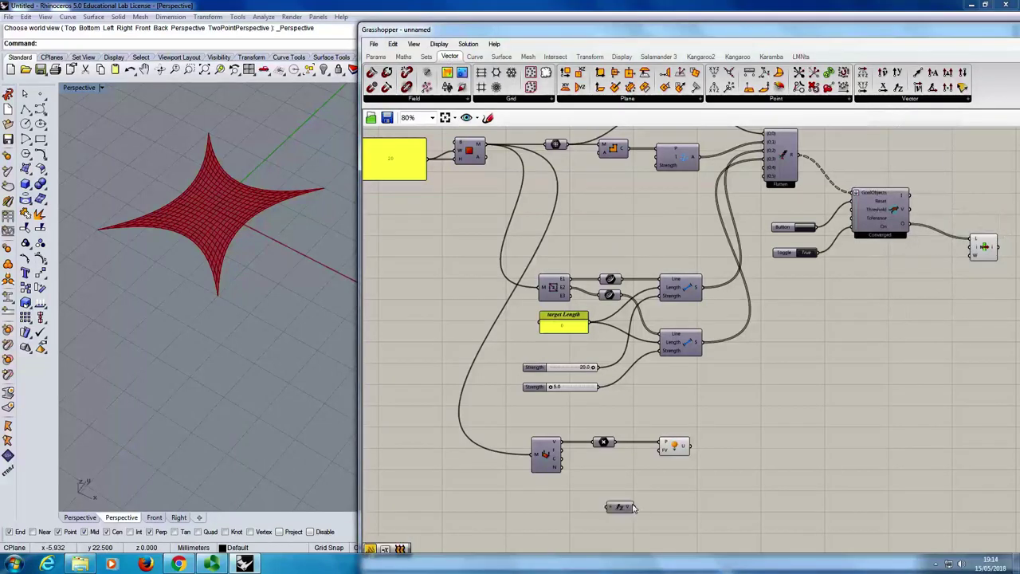
scroll(634, 507, "up", 4)
left_click_drag(654, 428, 698, 343)
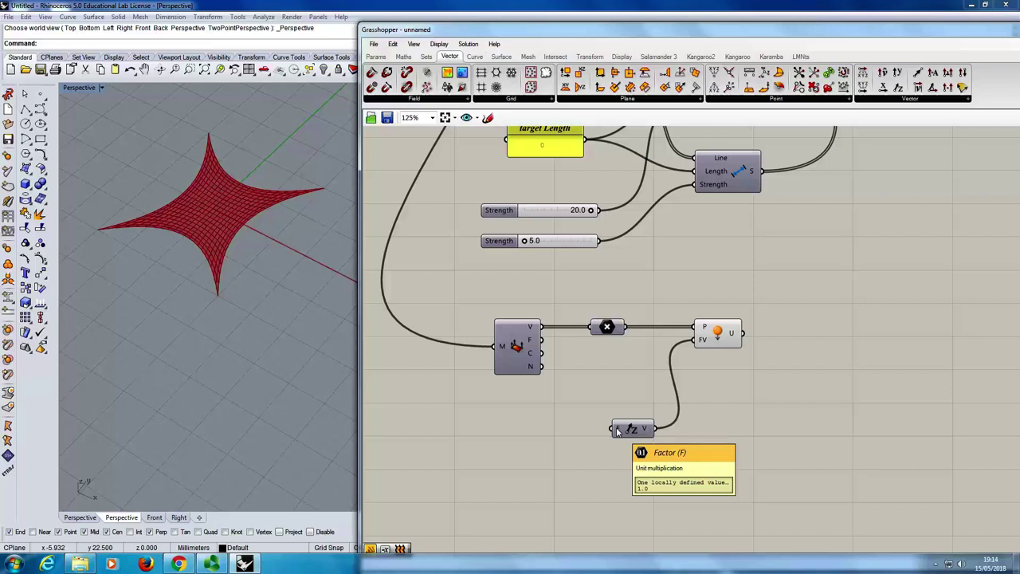
Step: Add a number slider ranging from 0.5 to 2.0 and connect it to the Unit Z vector's Factor input
double_click(442, 446)
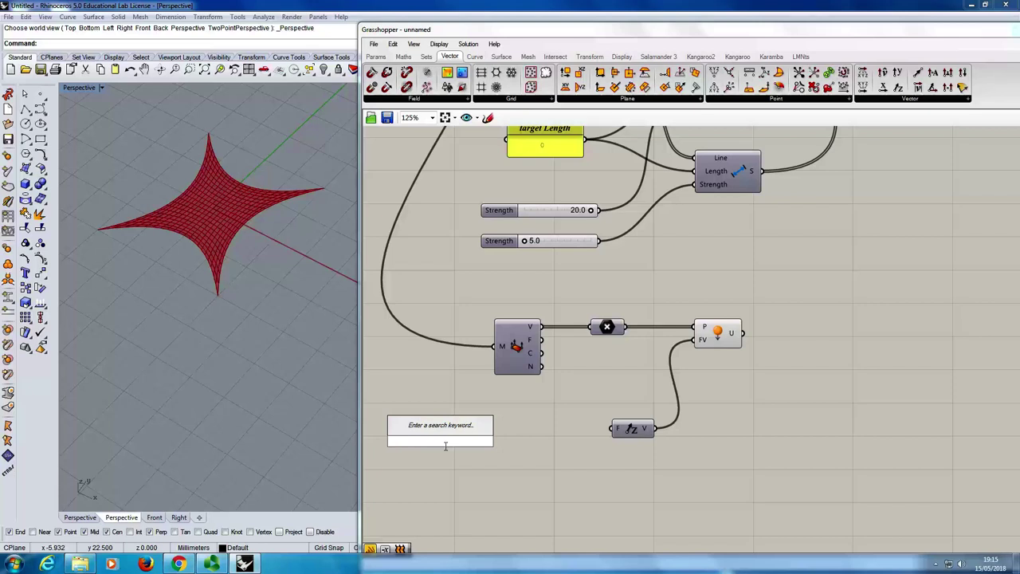
type("0")
type("..5")
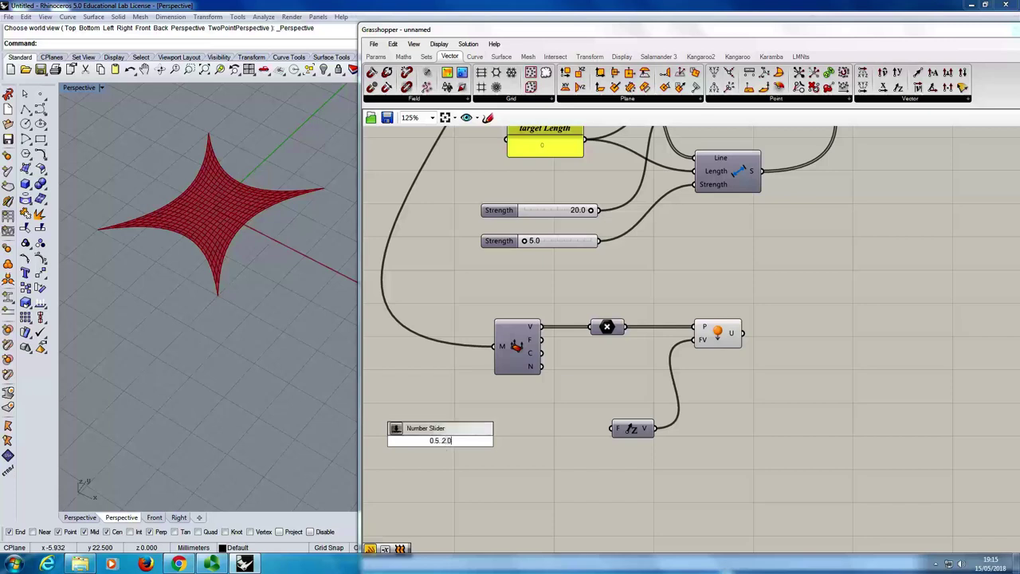
key("Return")
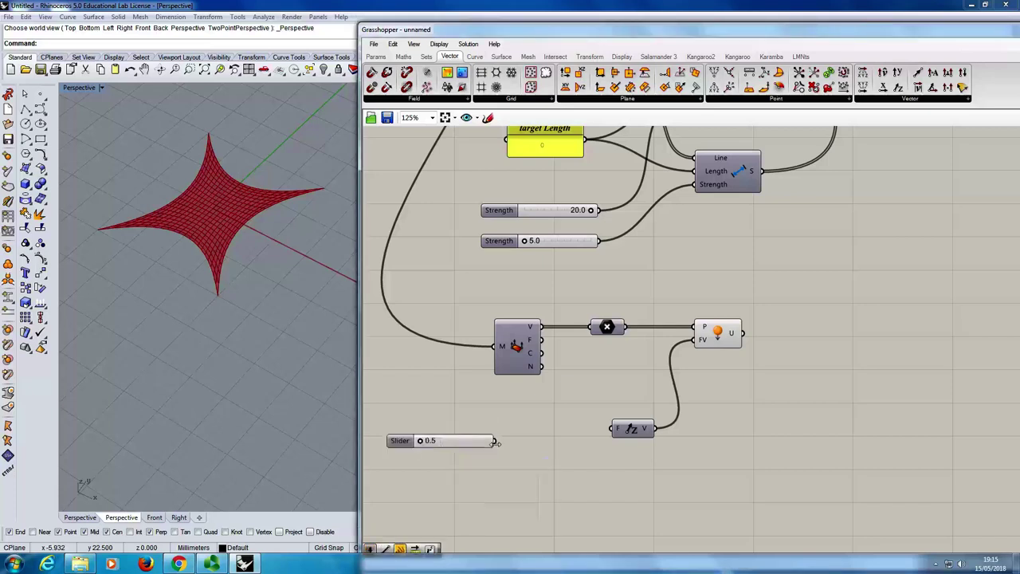
left_click_drag(495, 441, 612, 429)
Step: Connect the Load goal's output to a free input of the flattened Entwine component that feeds the solver's GoalObjects
scroll(627, 409, "down", 4)
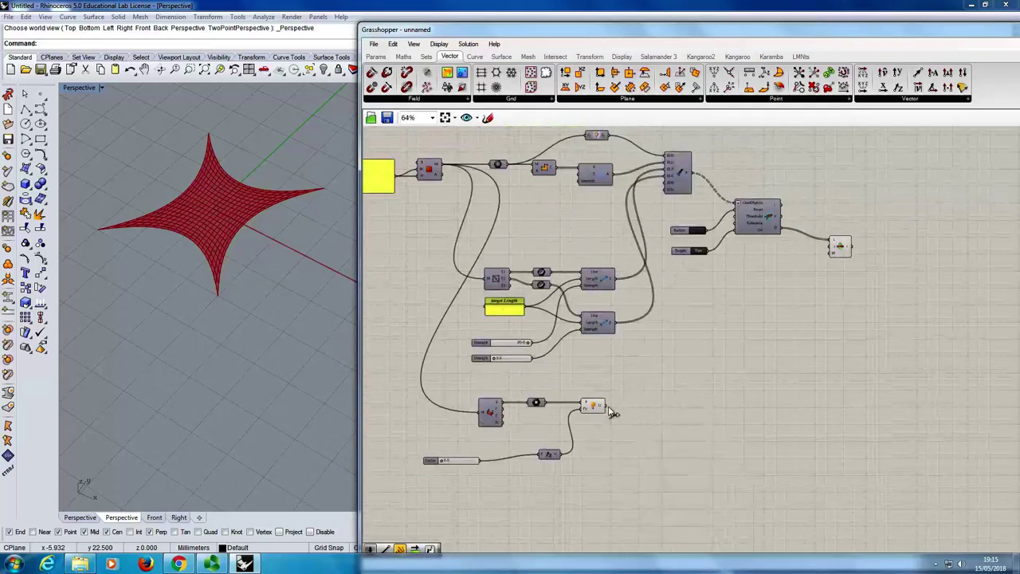
left_click_drag(609, 407, 666, 189)
right_click_drag(145, 345, 292, 378)
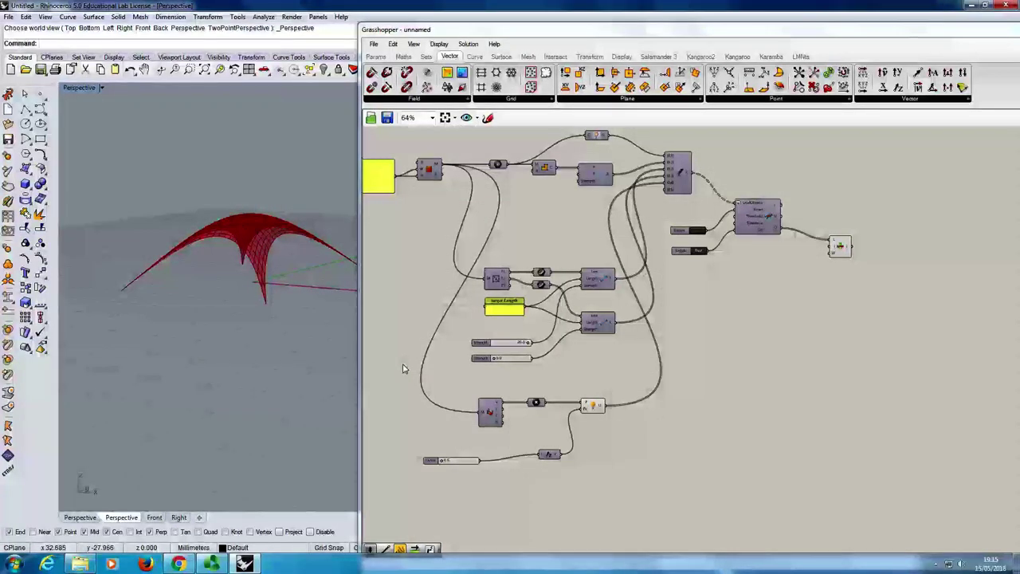
right_click_drag(522, 360, 545, 346)
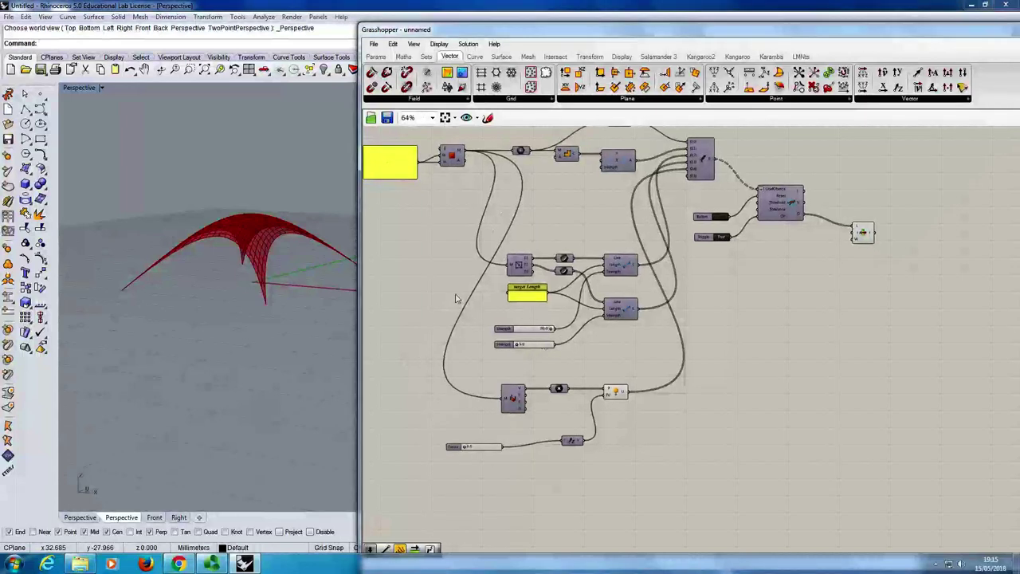
right_click_drag(287, 289, 275, 342)
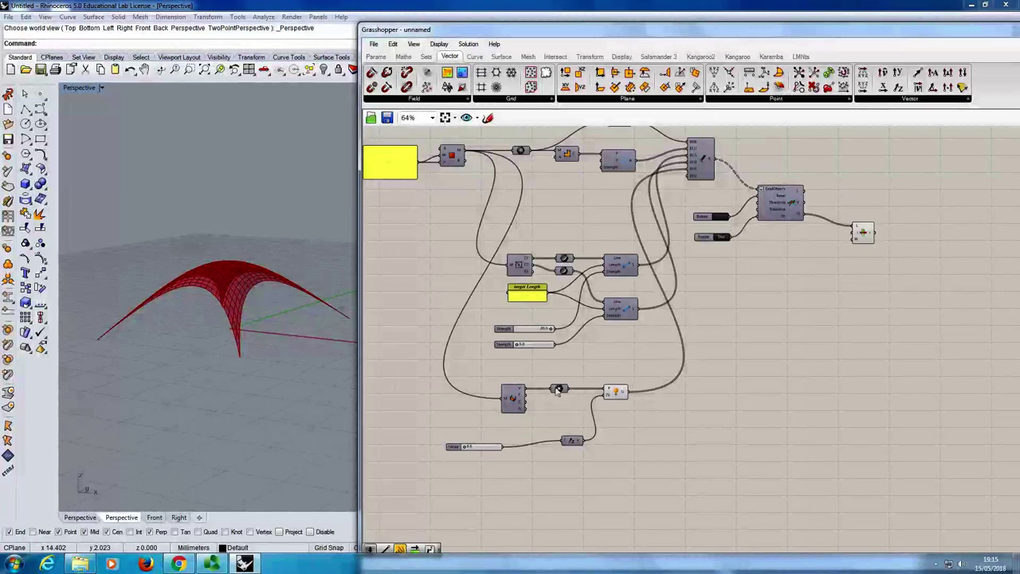
Step: Try the load's Factor slider at 2.0, and set it back down to 0.7
scroll(494, 382, "up", 3)
right_click_drag(558, 358, 526, 426)
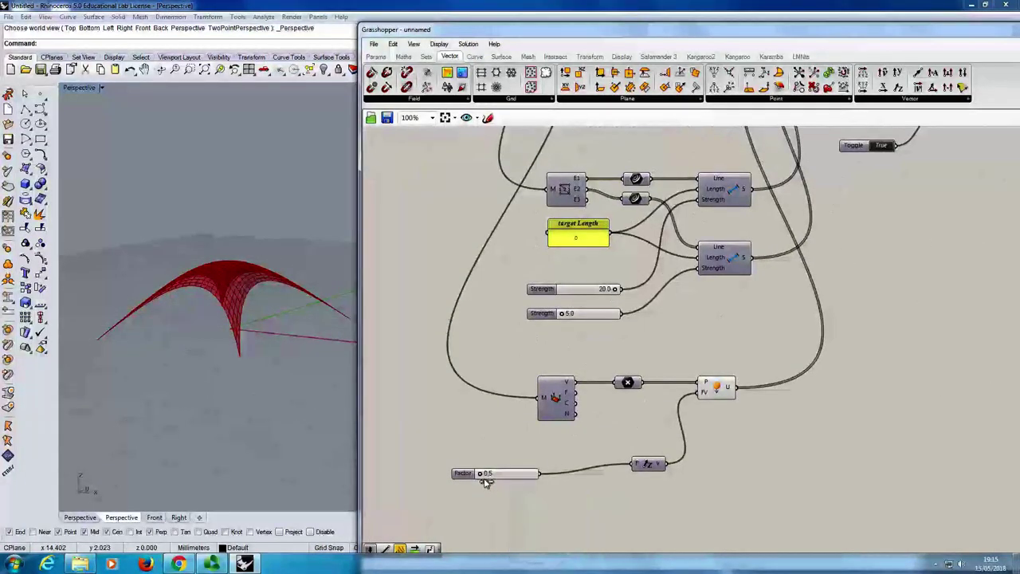
left_click_drag(487, 482, 547, 487)
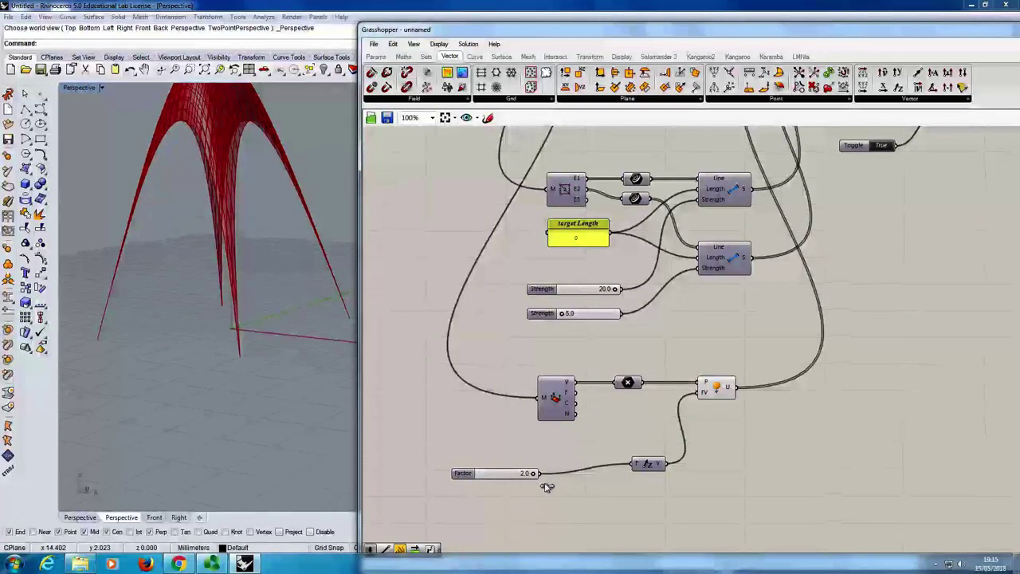
left_click_drag(547, 485, 492, 479)
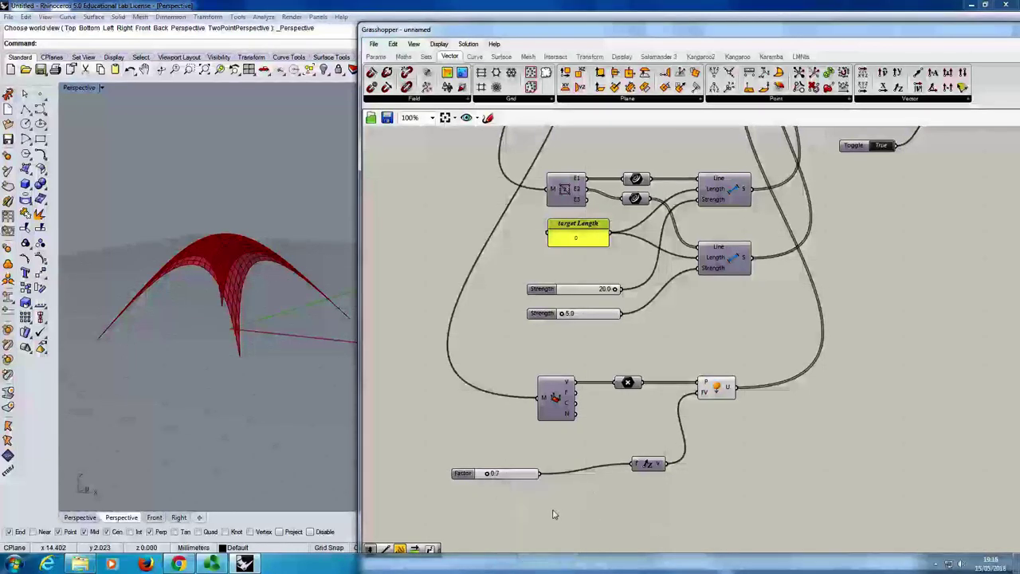
Step: Try a new number slider ranging from 50 to 100 as the Unit Z vector's Factor
double_click(554, 511)
type("50")
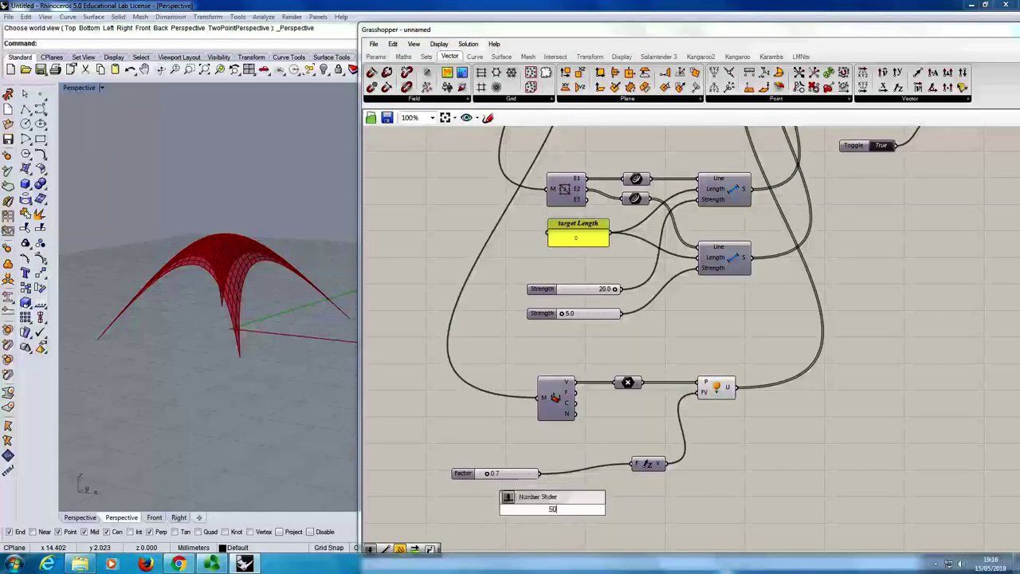
type(".100")
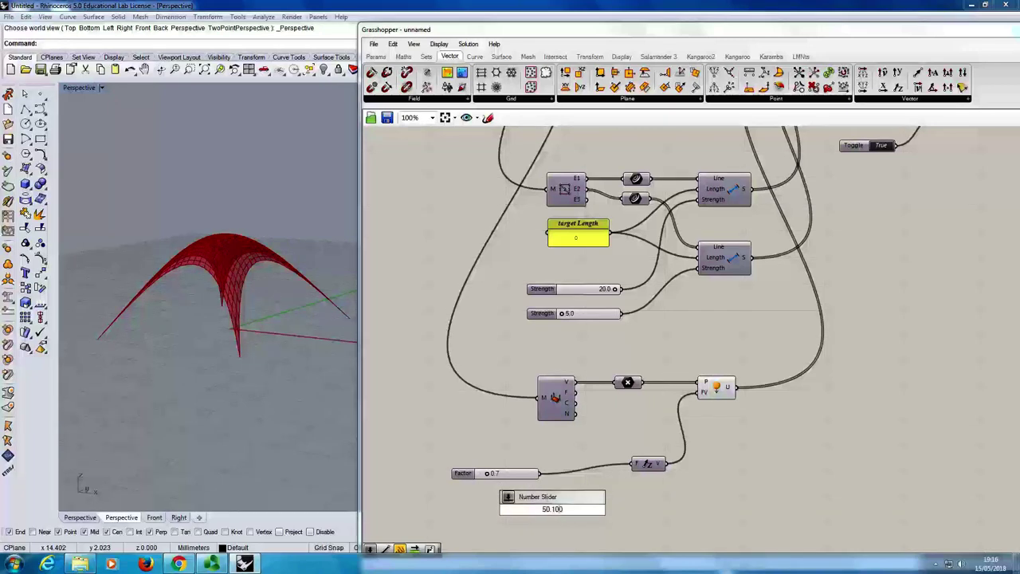
key("BackSpace")
key("BackSpace")
key("BackSpace")
key("BackSpace")
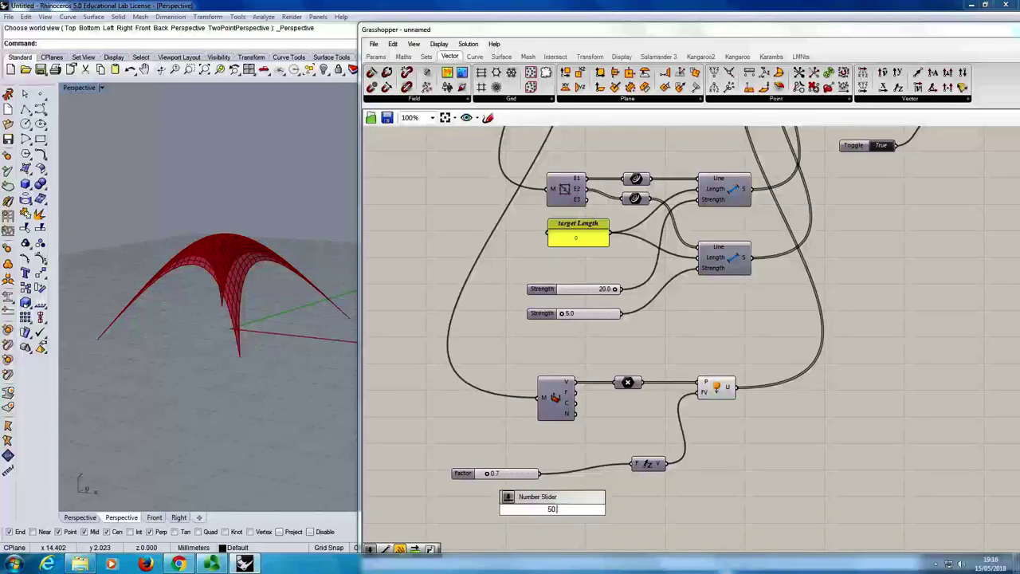
type("..100")
key("Return")
left_click_drag(597, 509, 633, 464)
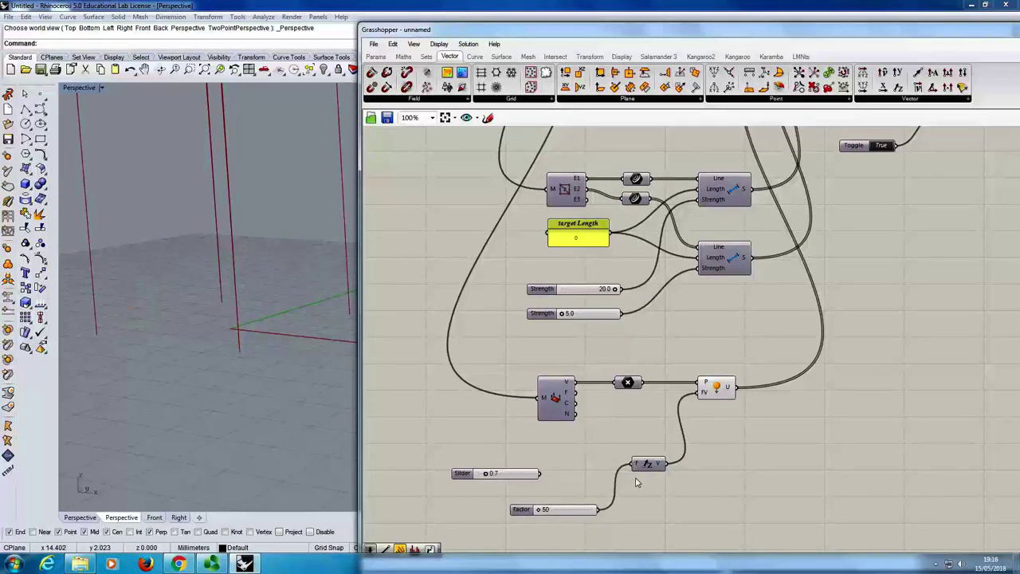
mouse_move(292, 359)
right_mouse_down()
mouse_move(302, 317)
mouse_move(278, 447)
mouse_move(289, 426)
right_mouse_up()
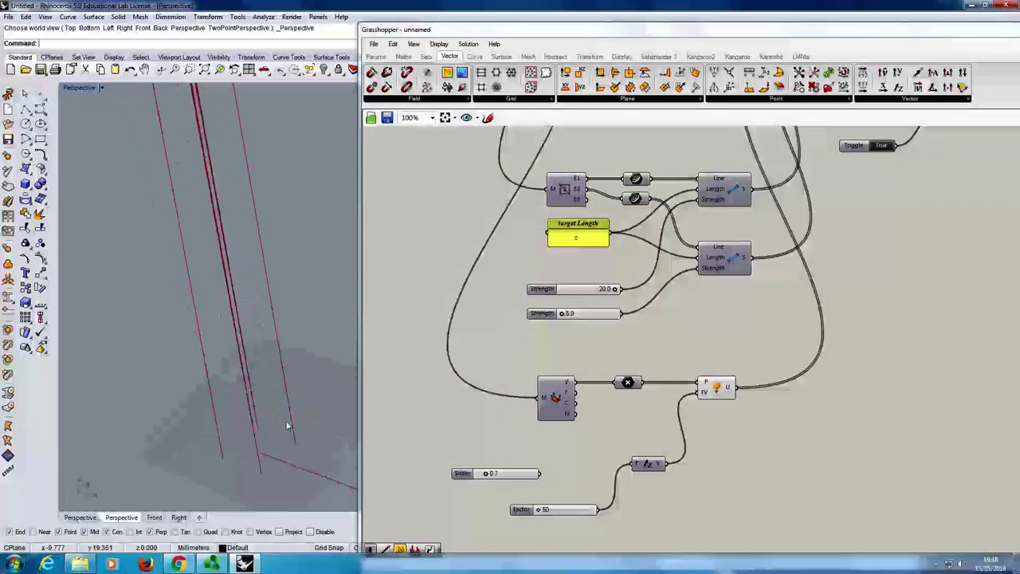
Step: Reconnect the 0.7 slider to the Unit Z vector's Factor input and delete the 50 slider
right_click_drag(684, 467, 682, 435)
left_click_drag(538, 441, 630, 431)
left_click(517, 478)
key("Delete")
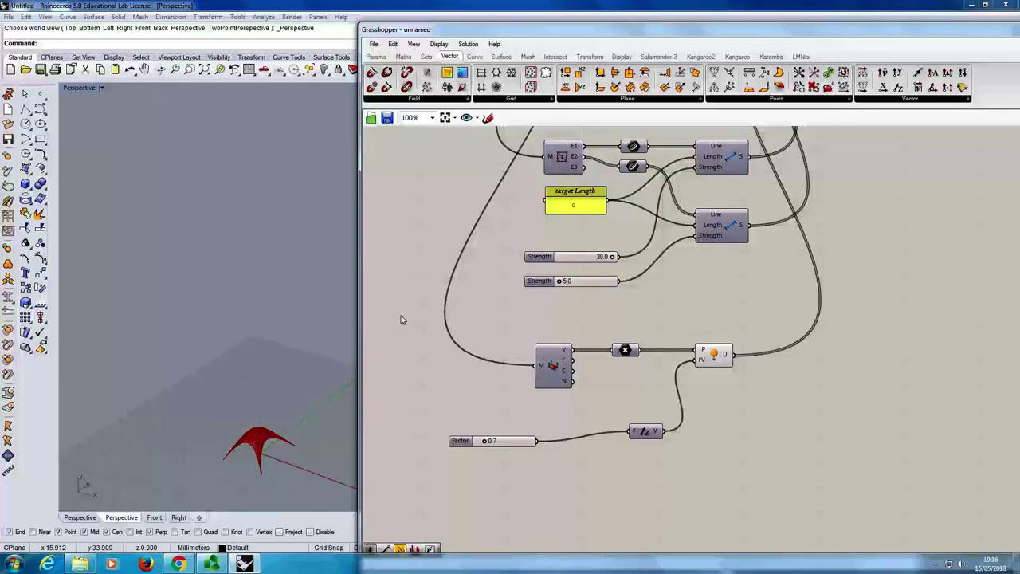
Step: Set the load's Factor slider to 0.5
right_click_drag(303, 481, 537, 455)
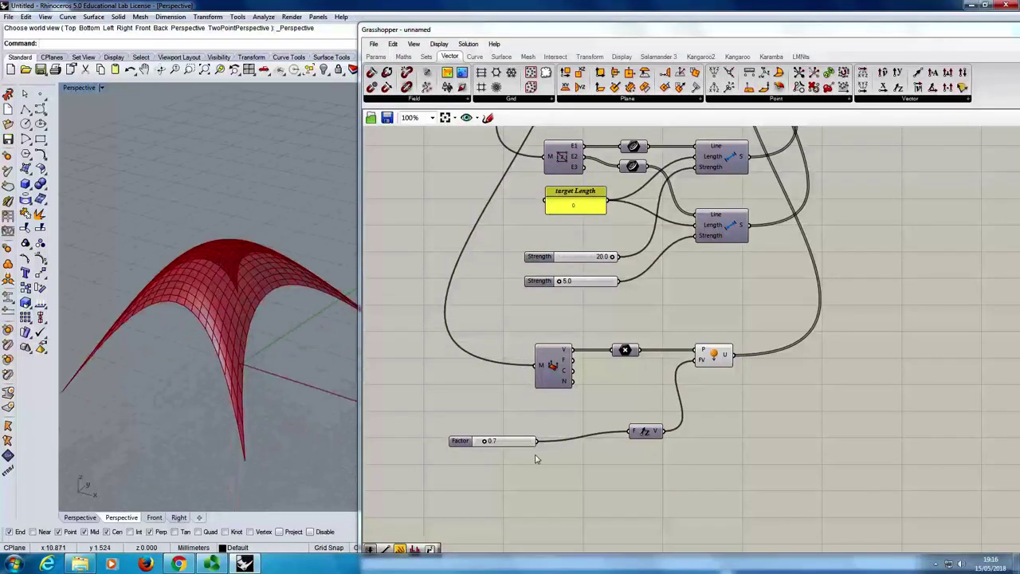
left_click(487, 446)
left_click_drag(489, 448, 408, 451)
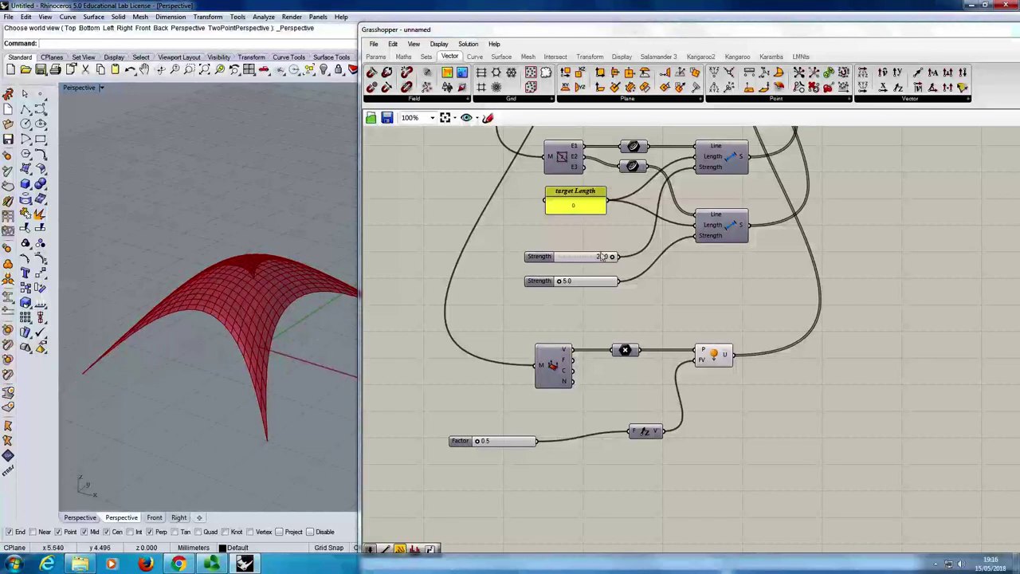
Step: Try a lower Strength on the first Length(Line) goal, and return its slider to 20.0
left_click_drag(617, 261, 597, 257)
left_click(536, 282)
double_click(534, 283)
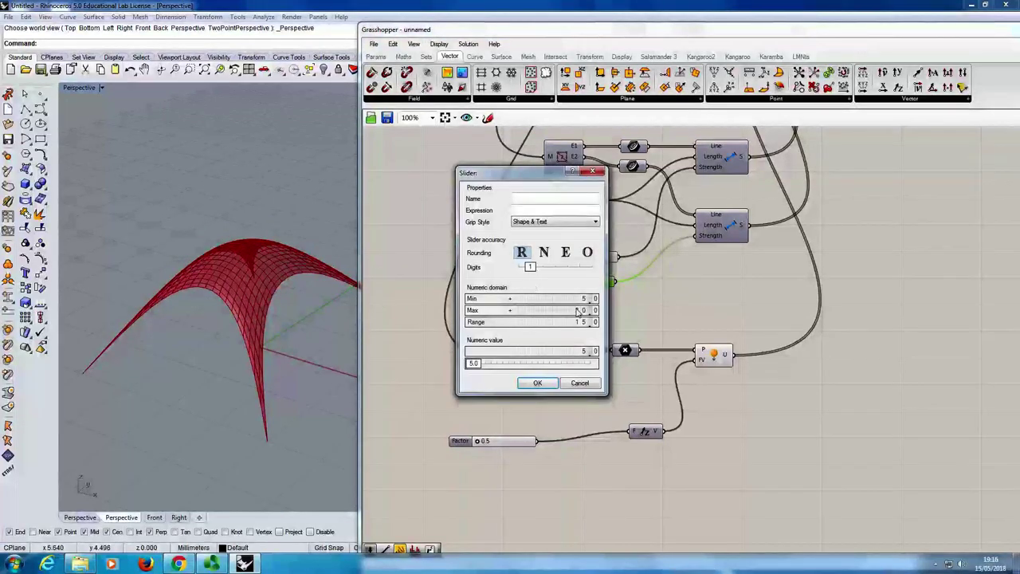
left_click(590, 383)
left_click_drag(591, 256, 625, 257)
Step: Set the maximum of the first Length(Line) goal's Strength slider to 40.0 and its value to 30.2
double_click(550, 258)
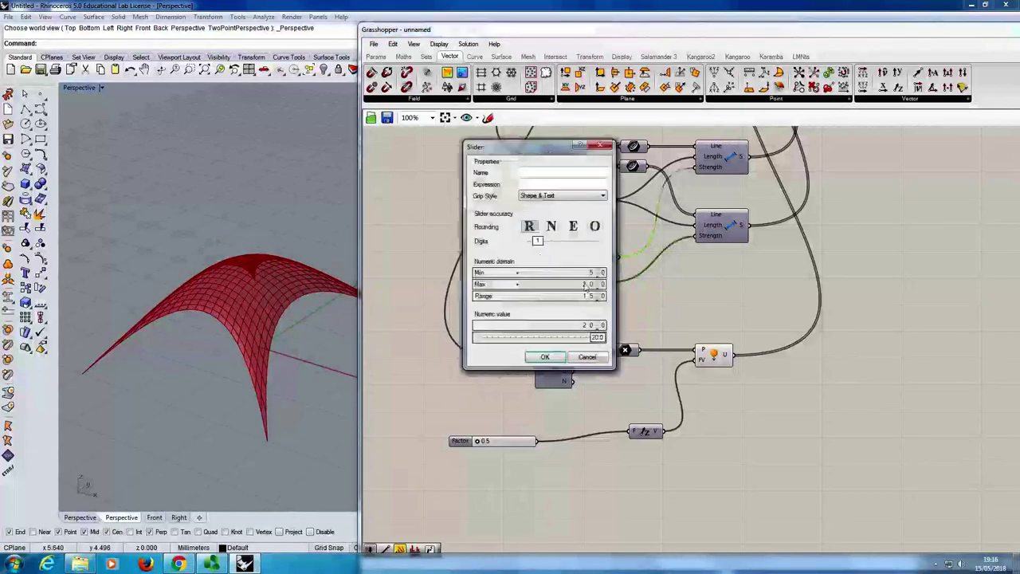
scroll(586, 284, "up", 1)
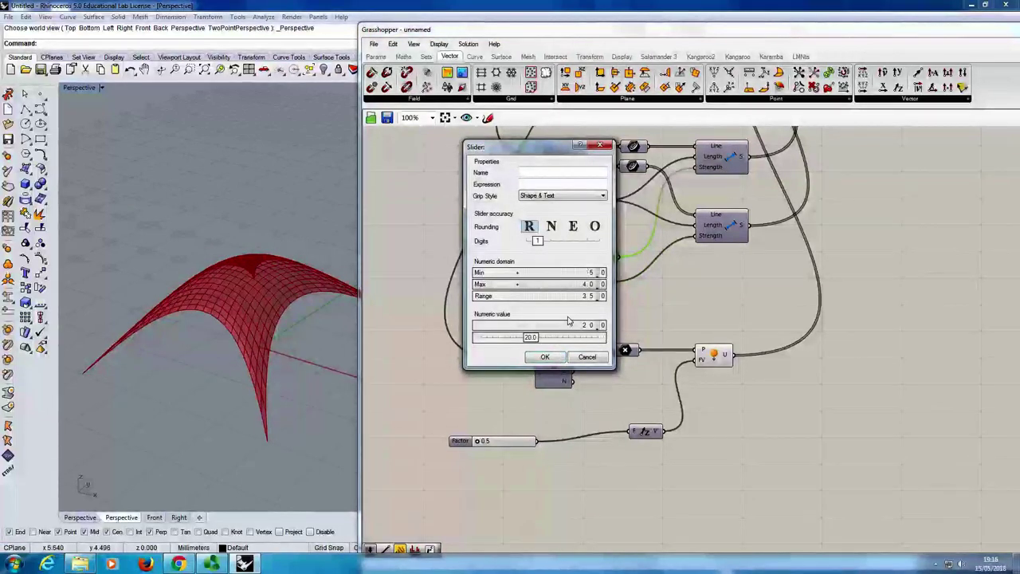
left_click(546, 357)
left_click_drag(588, 257, 606, 263)
right_click_drag(223, 322, 303, 327)
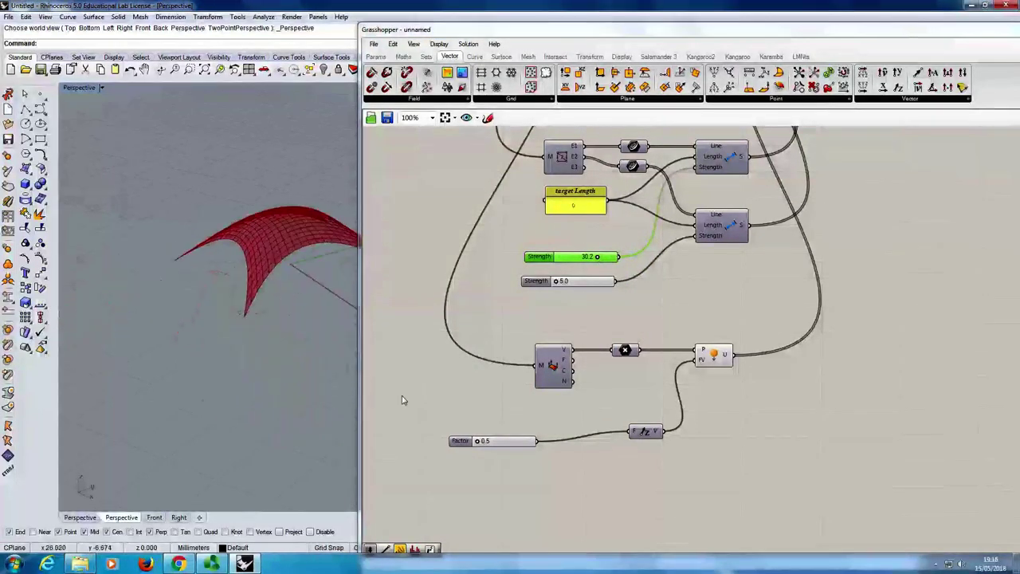
Step: Set the load's Factor slider to 0.6 and the first Length(Line) goal's Strength slider to 36.2
left_click(484, 446)
left_click_drag(483, 446, 487, 446)
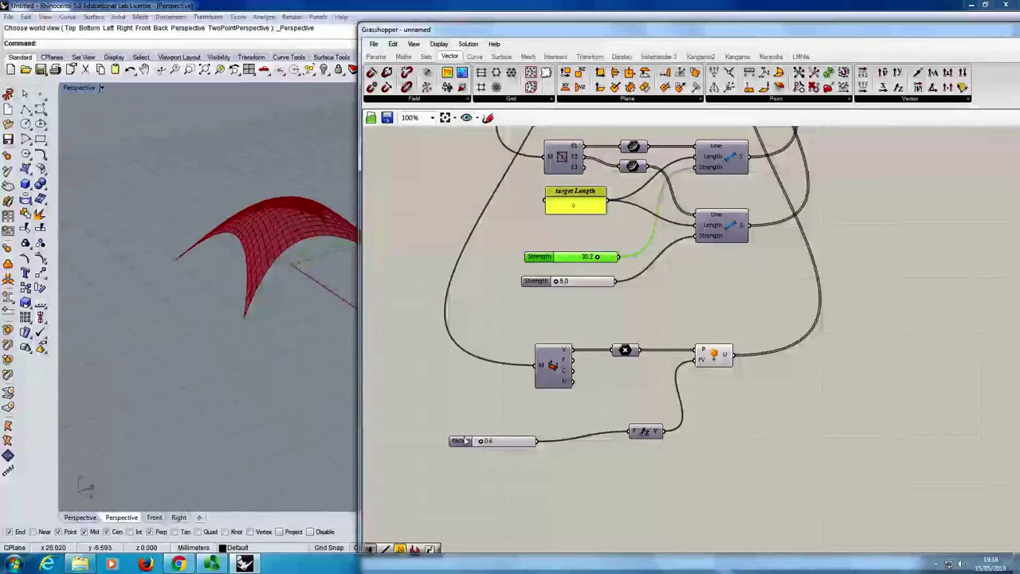
right_click_drag(224, 335, 245, 337)
left_click_drag(599, 258, 615, 265)
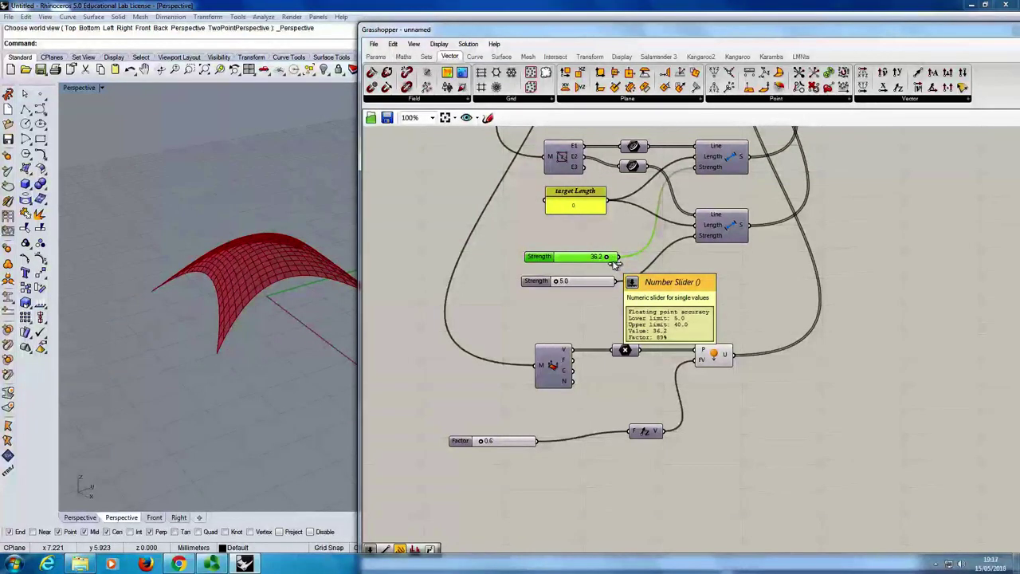
right_click_drag(235, 260, 270, 298)
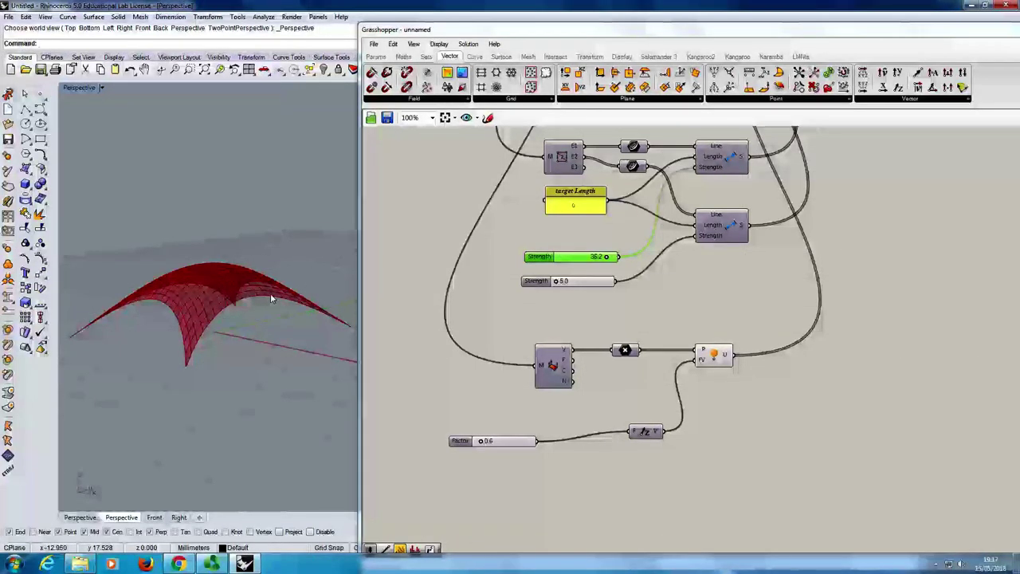
scroll(541, 304, "down", 4)
scroll(541, 304, "up", 4)
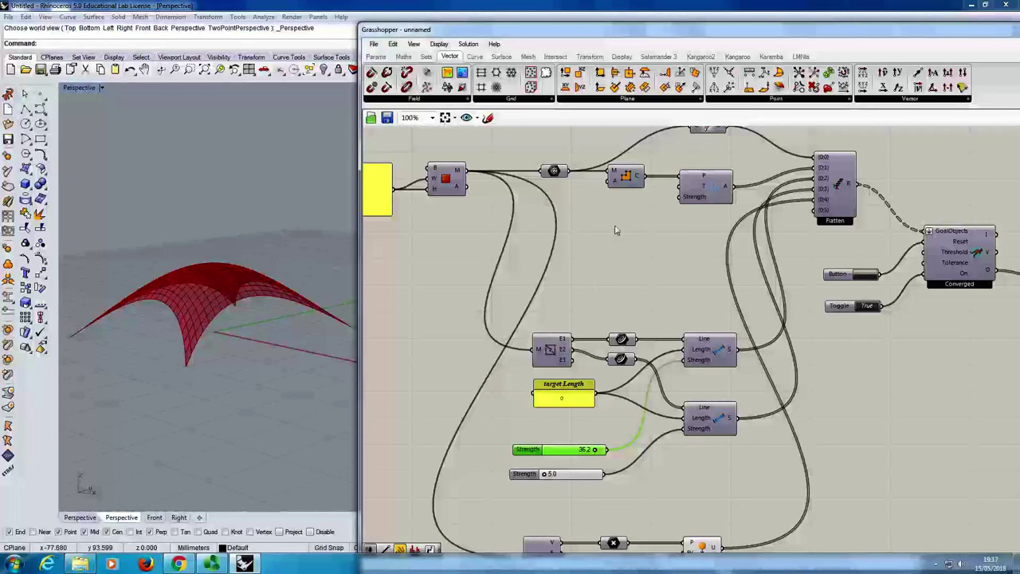
right_click_drag(683, 265, 662, 353)
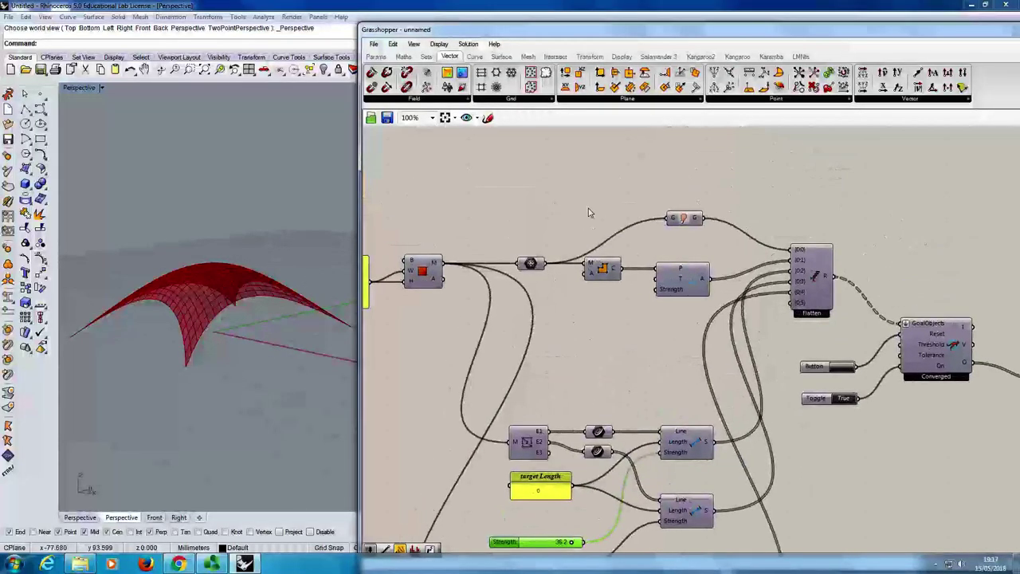
Step: Turn on the preview of the mesh corners component so its corner points display in the viewport
right_click_drag(588, 212, 590, 272)
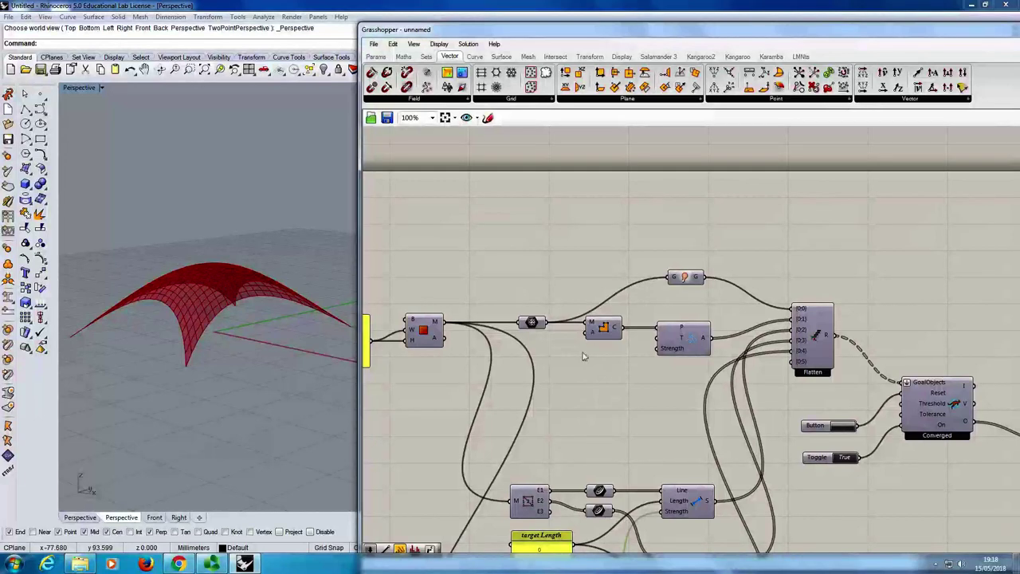
left_click(604, 328)
right_click_drag(573, 339, 523, 263)
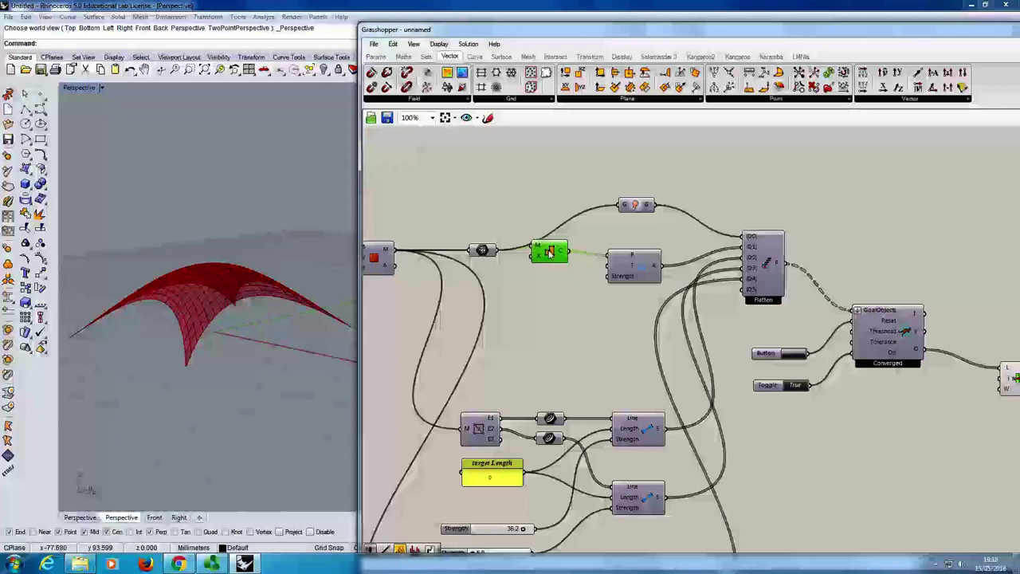
middle_click(542, 184)
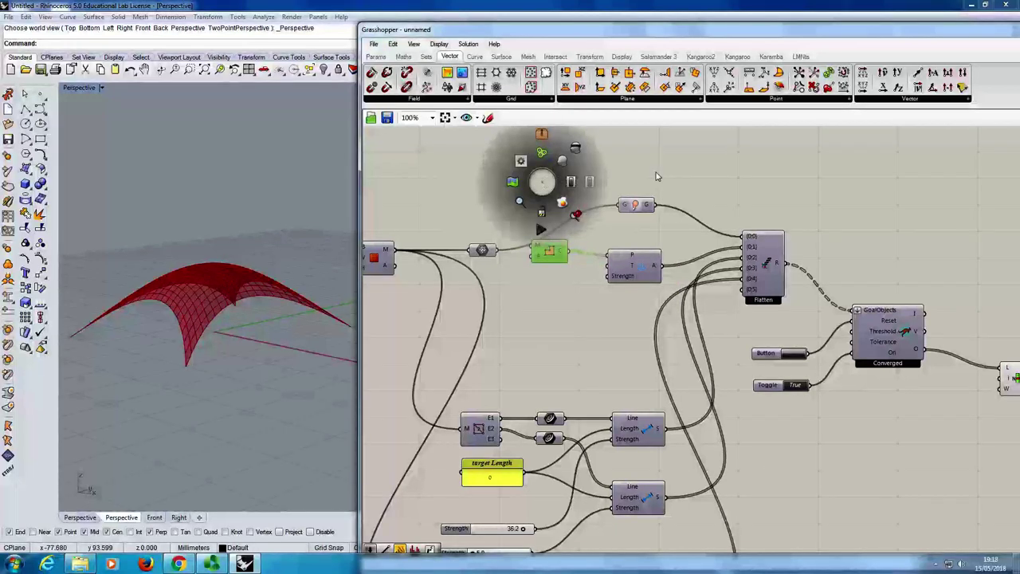
right_click(546, 183)
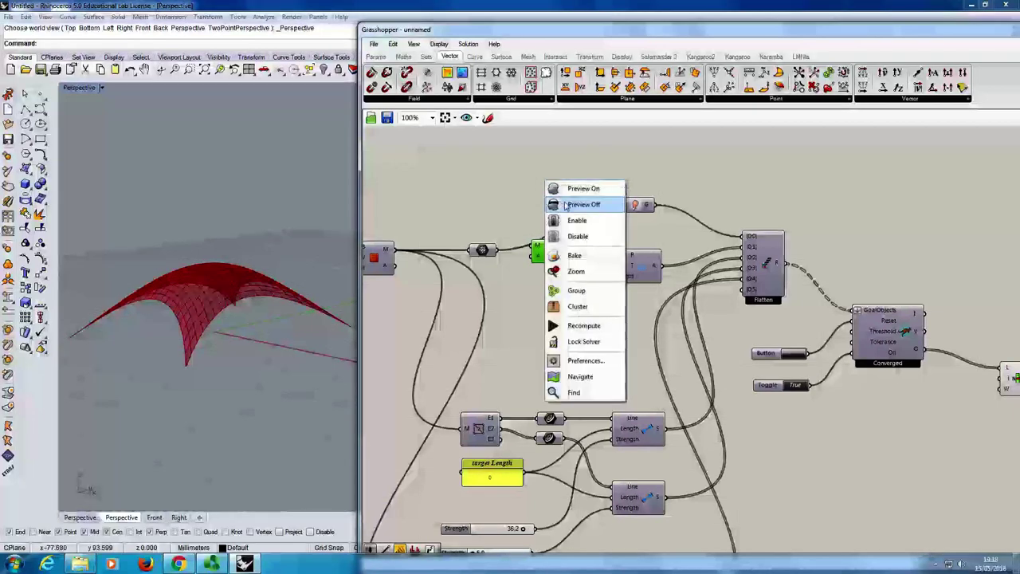
left_click(558, 189)
right_click_drag(162, 336, 204, 330)
scroll(538, 389, "down", 5)
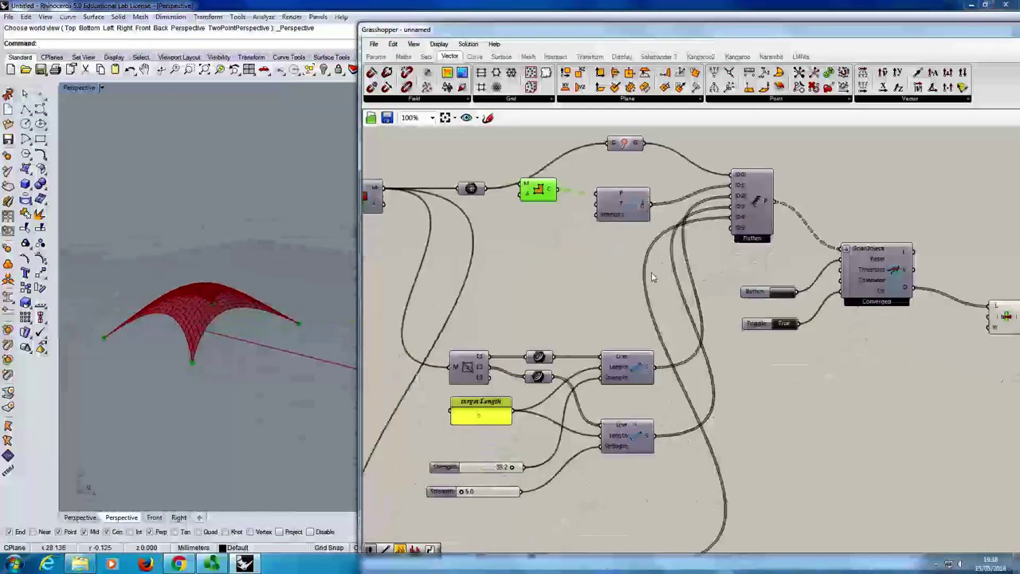
Step: Group the column of goal components: Show, Anchor, both Length(Line) goals and the load
left_click_drag(586, 149, 860, 422)
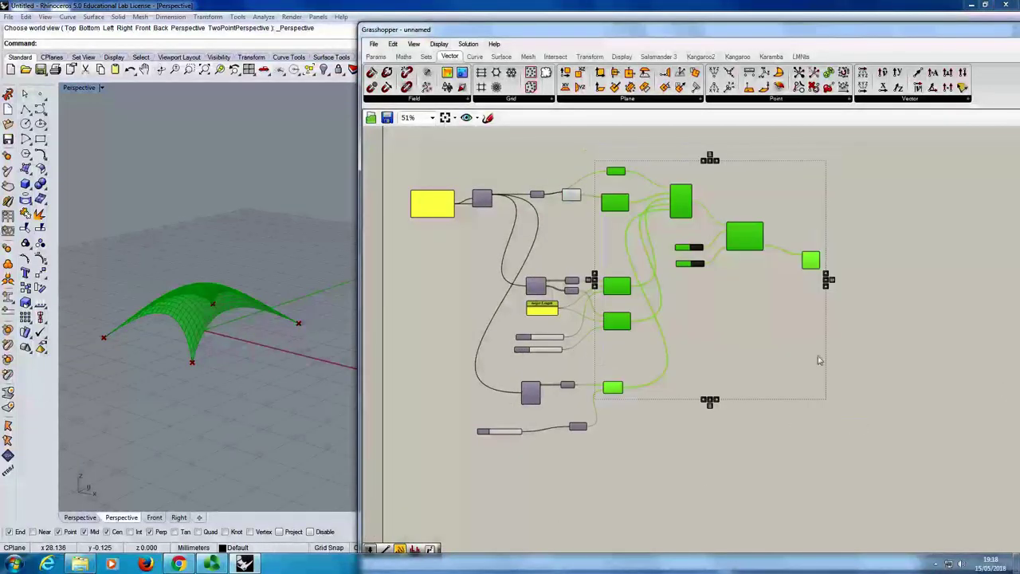
left_click_drag(592, 142, 645, 410)
key("ctrl+g")
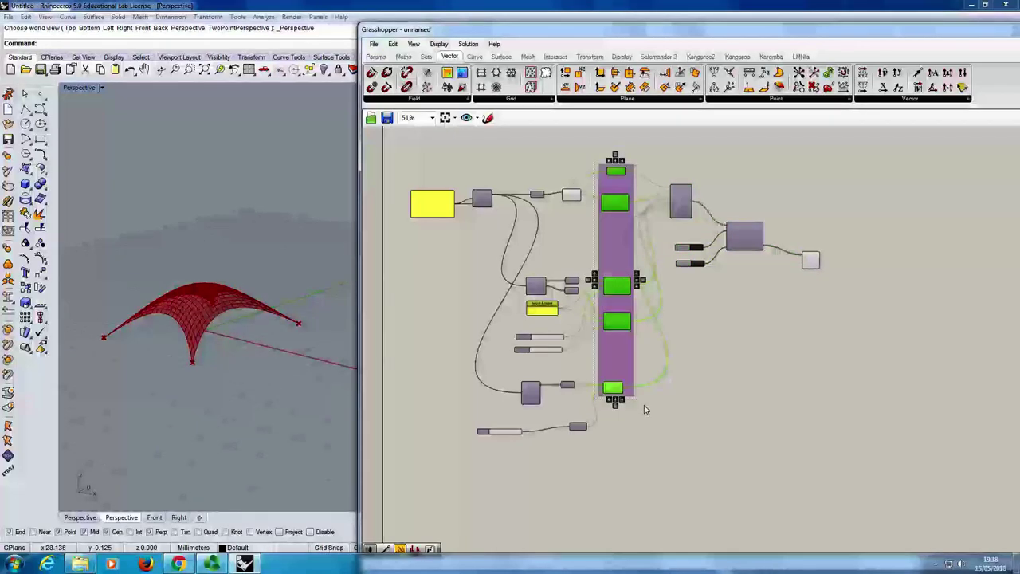
Step: Move the goal group together with the goal list, solver and their controls away from the input components to free up canvas space
left_click_drag(585, 138, 846, 424)
left_click_drag(620, 355, 787, 374)
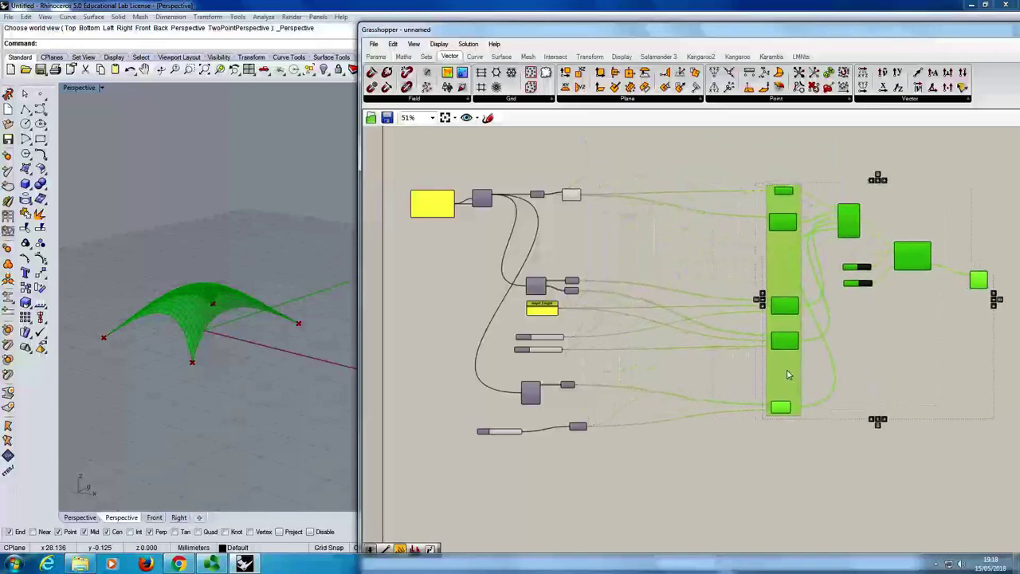
left_click(737, 368)
scroll(754, 381, "up", 4)
scroll(754, 381, "down", 2)
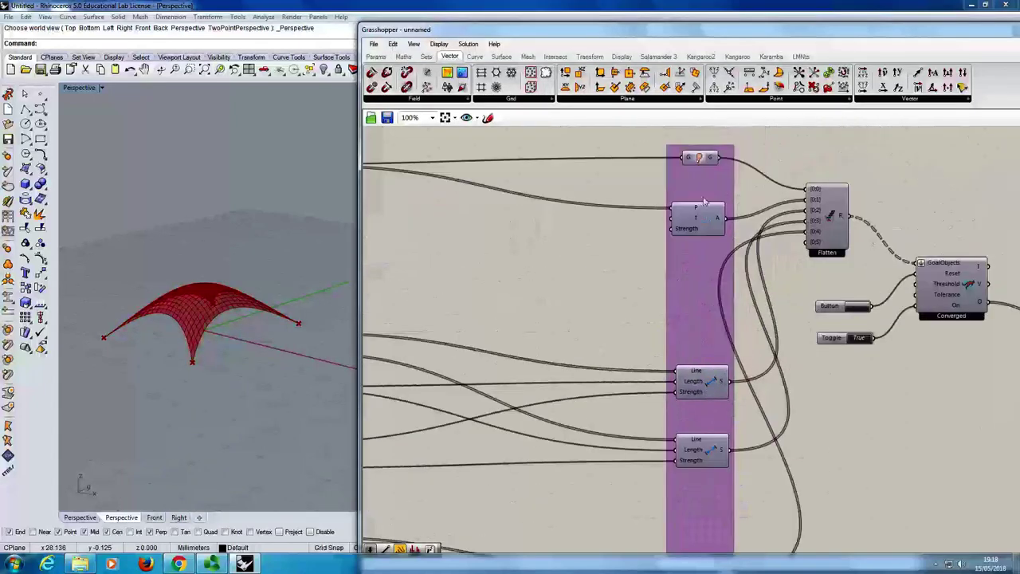
Step: Rearrange the mesh parameter and the mesh corners component, placing the corners component just below the mesh parameter
scroll(691, 289, "down", 1)
right_click_drag(454, 259, 598, 284)
left_click(503, 168)
left_click_drag(502, 167, 449, 162)
left_click(496, 193)
left_click_drag(496, 193, 491, 202)
left_click(519, 226)
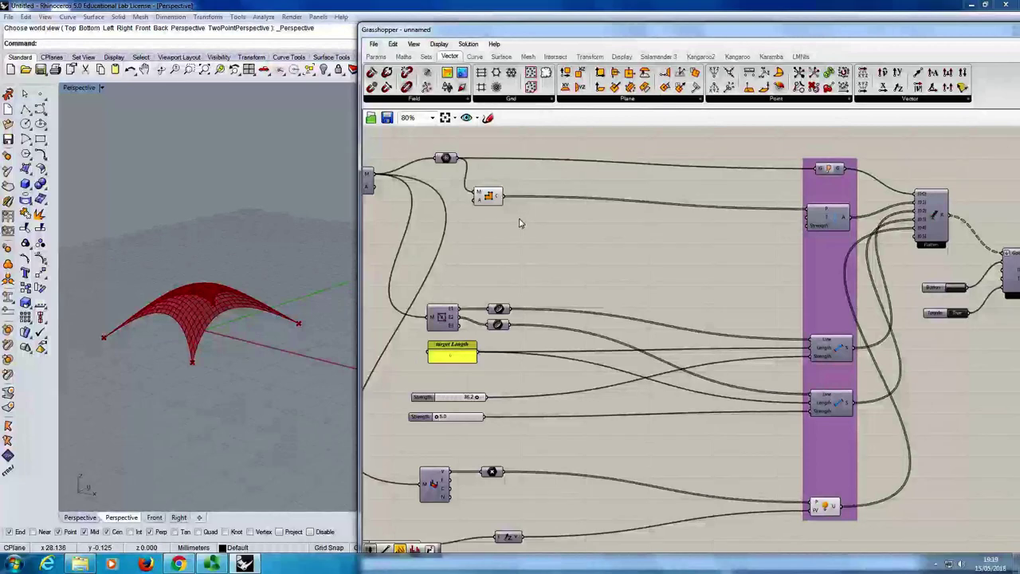
Step: Add a List Item component beside the mesh corners component and connect the corners output C to its list input L
left_click(433, 100)
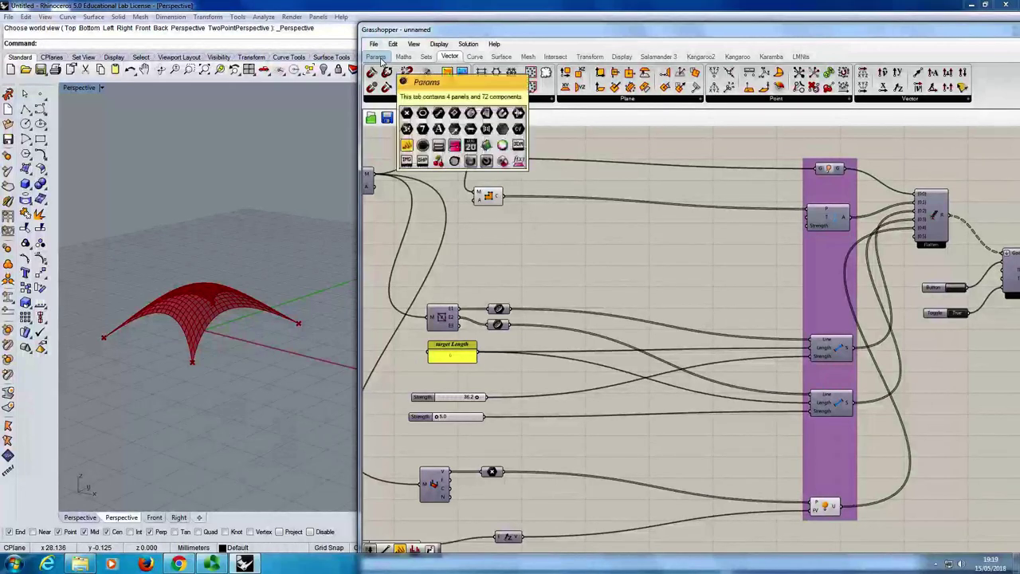
left_click(427, 57)
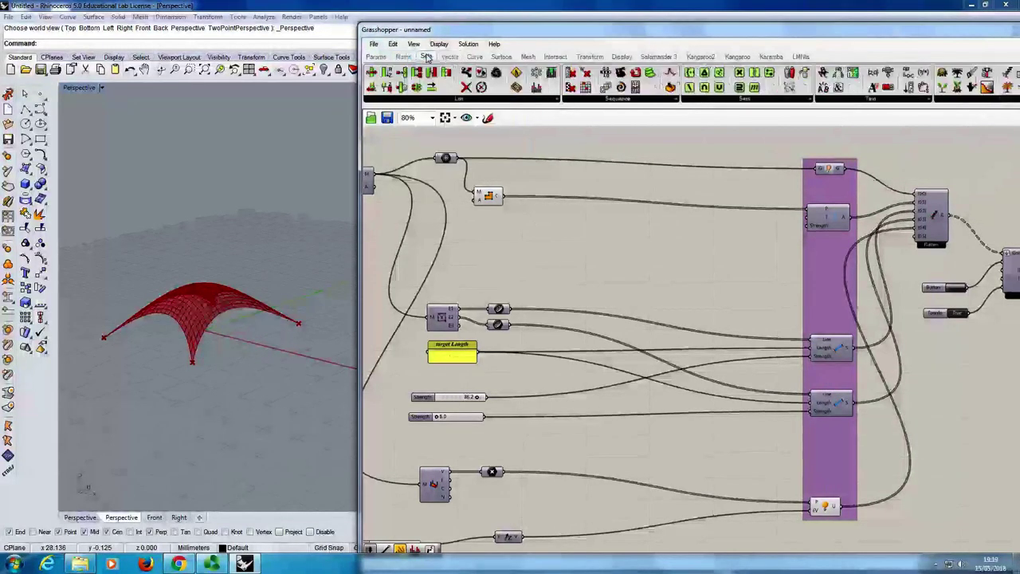
left_click(445, 100)
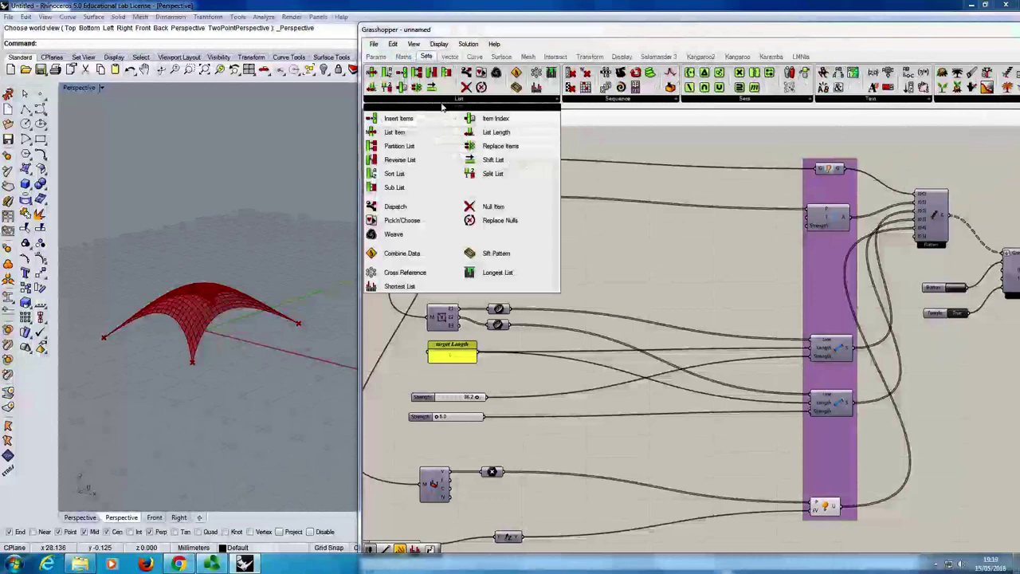
left_click(395, 132)
left_click(547, 220)
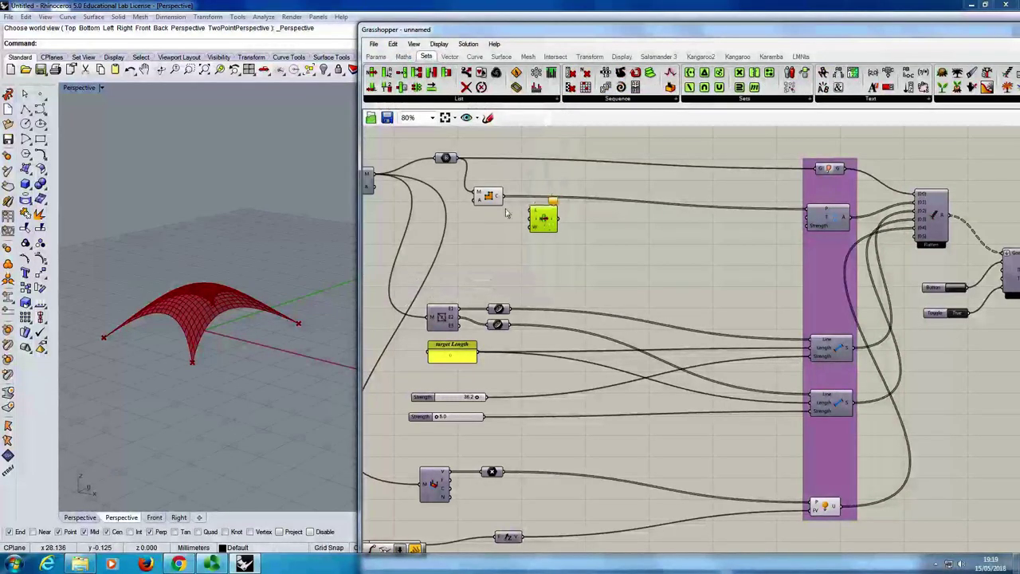
scroll(509, 207, "up", 3)
left_click_drag(494, 186, 544, 214)
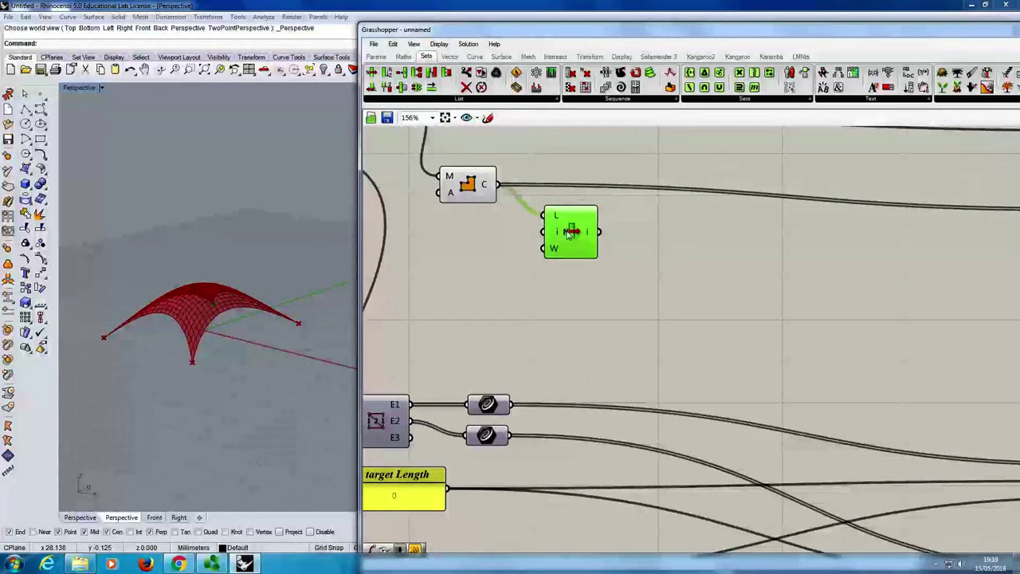
Step: Add the outputs +1, +2 and +3 to the List Item component
scroll(569, 237, "up", 2)
scroll(569, 238, "up", 1)
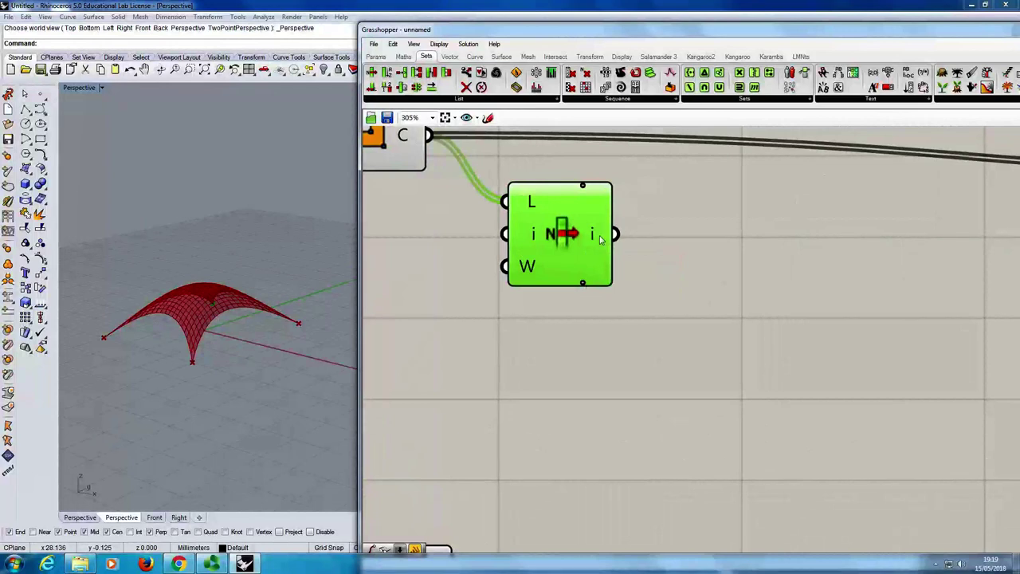
mouse_move(601, 239)
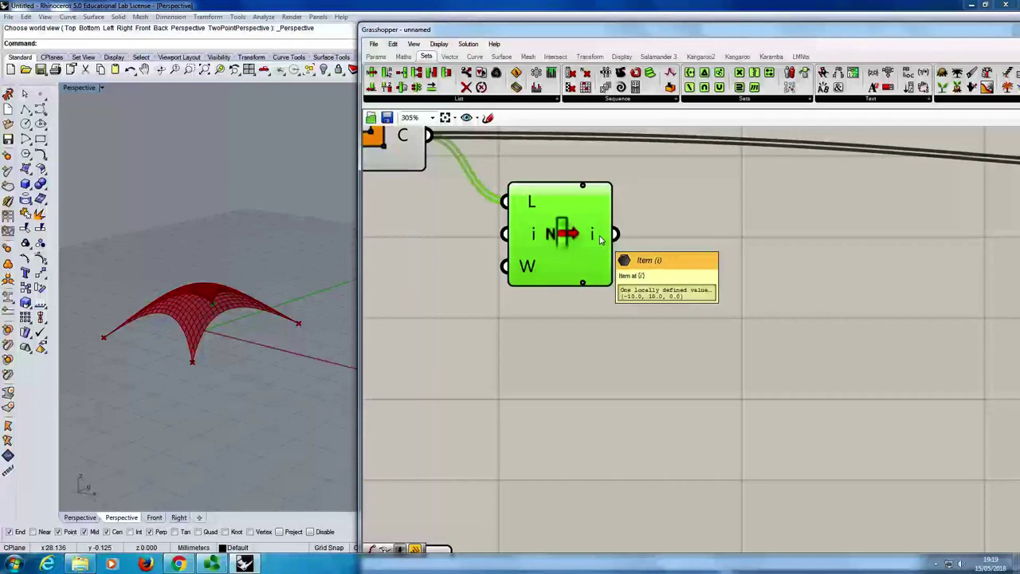
mouse_move(529, 235)
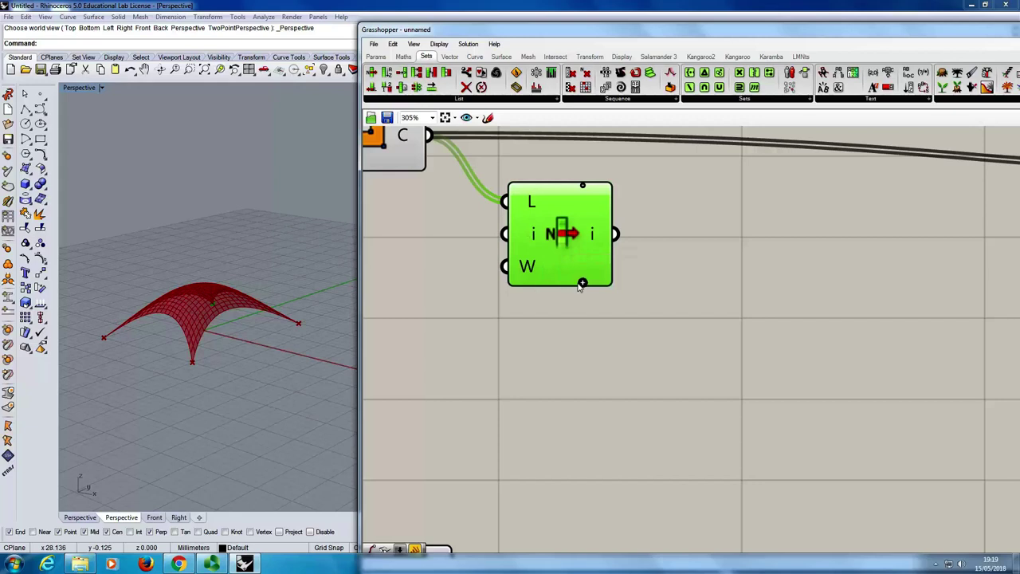
left_click(582, 284)
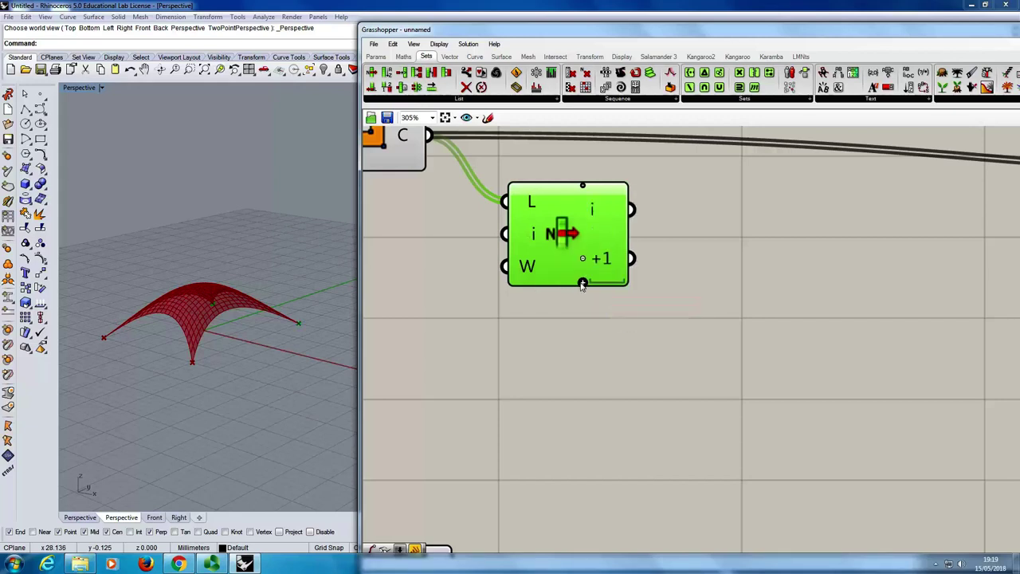
left_click(583, 283)
left_click(583, 284)
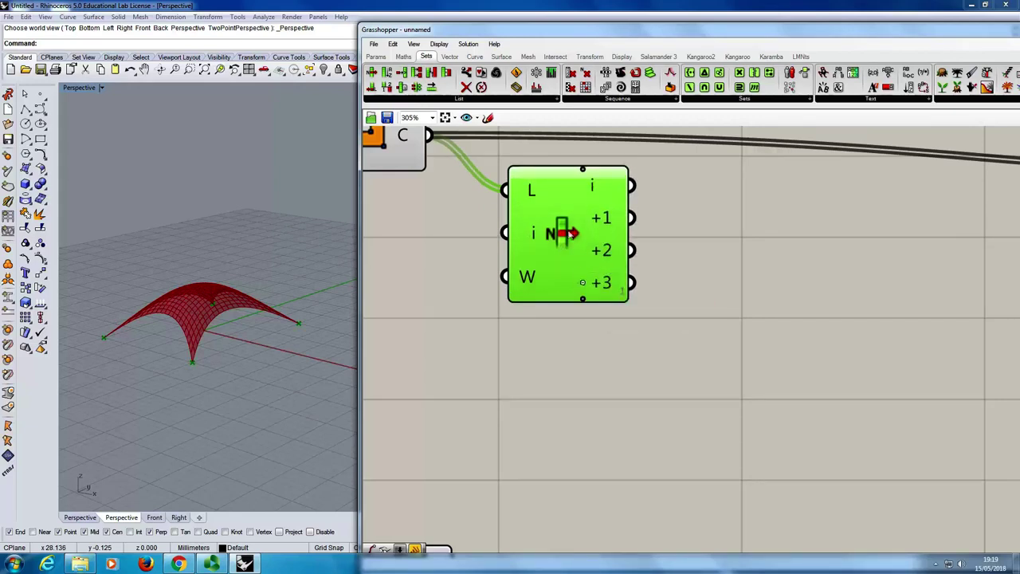
Step: Move the List Item component further below the wire running from the mesh corners to the anchor goal
left_click_drag(564, 238, 524, 270)
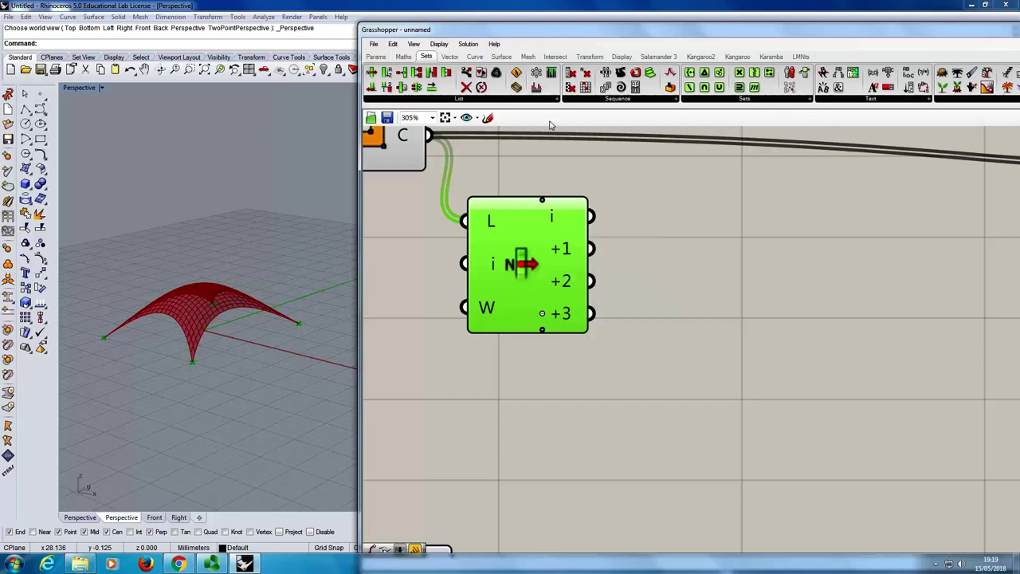
left_click(662, 382)
left_click_drag(526, 272, 506, 315)
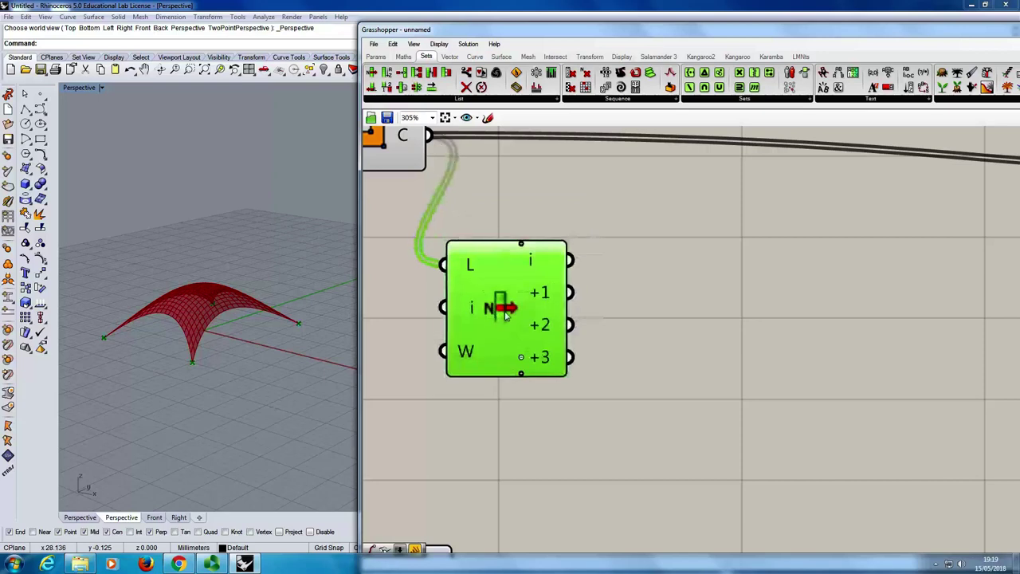
left_click(694, 346)
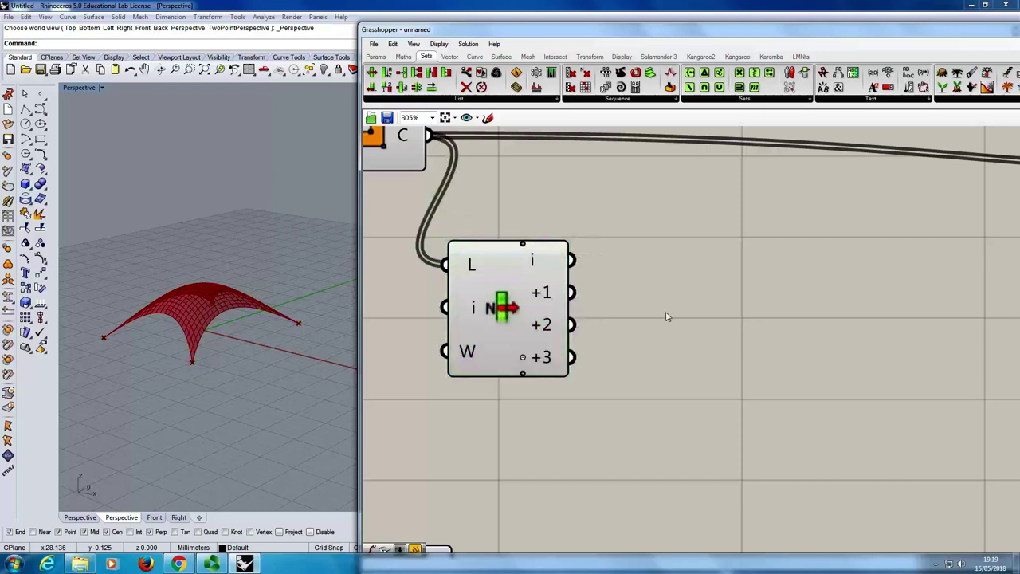
Step: Add two Point parameters and connect them to the List Item outputs i and +1
double_click(668, 317)
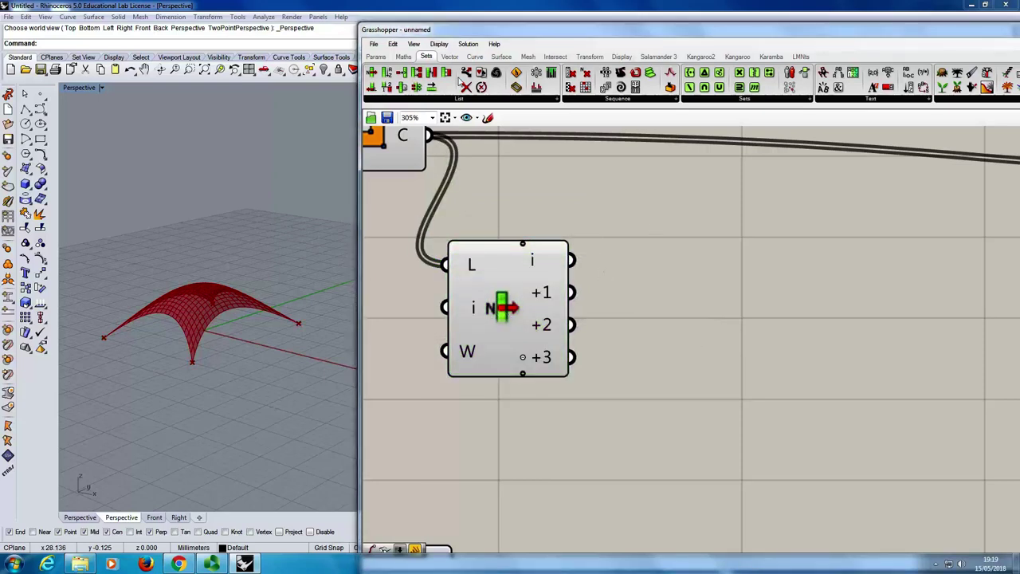
left_click(375, 57)
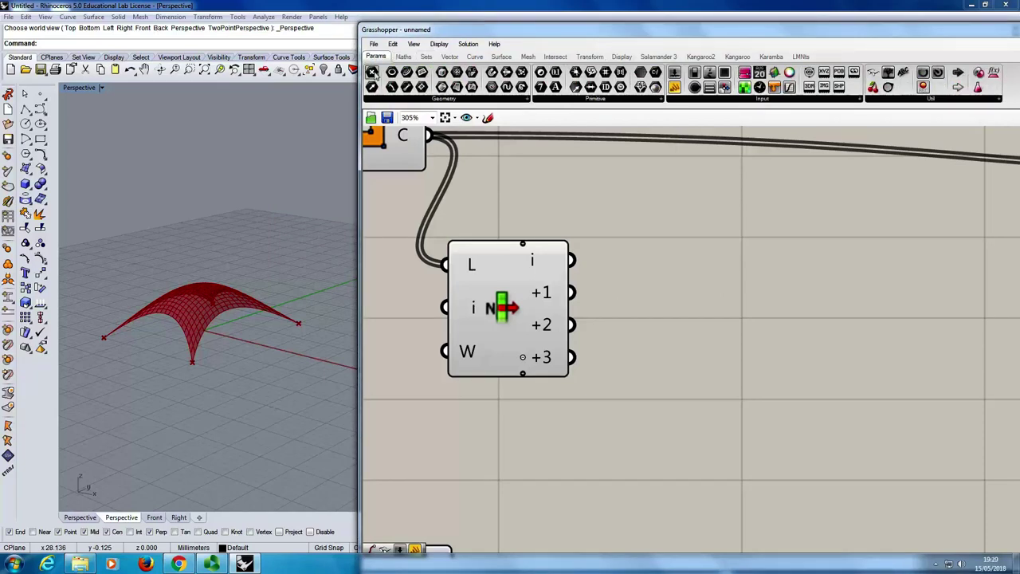
left_click(675, 255)
left_click_drag(573, 259, 687, 260)
left_click_drag(371, 72, 683, 313)
left_click_drag(572, 292, 653, 303)
left_click(691, 305)
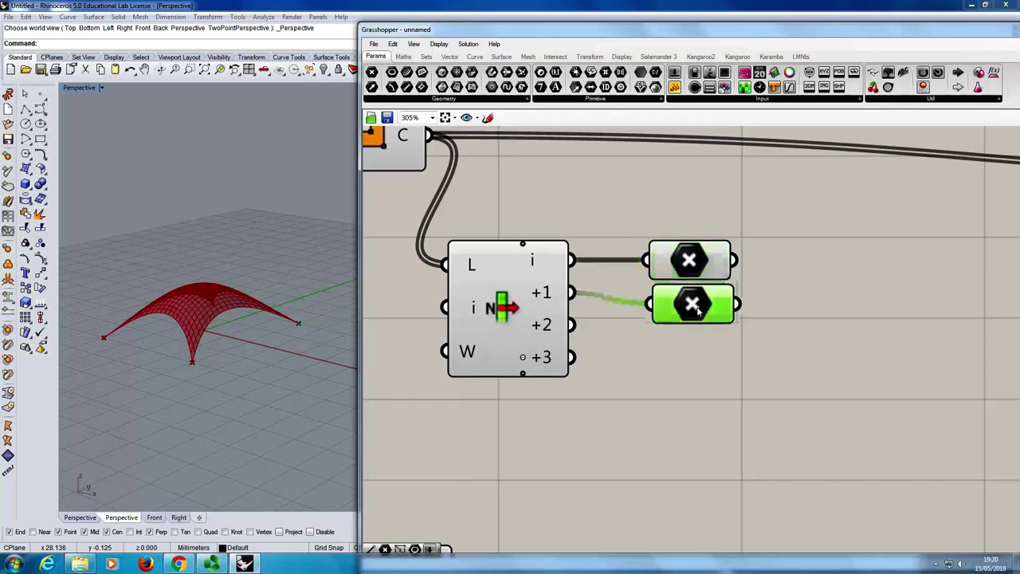
Step: Add two more Point parameters for the List Item outputs +2 and +3, and align the List Item with the four points
left_click_drag(371, 71, 687, 359)
left_click_drag(573, 324, 672, 398)
left_click(681, 368)
key("ctrl+c")
key("ctrl+v")
left_click_drag(571, 356, 692, 403)
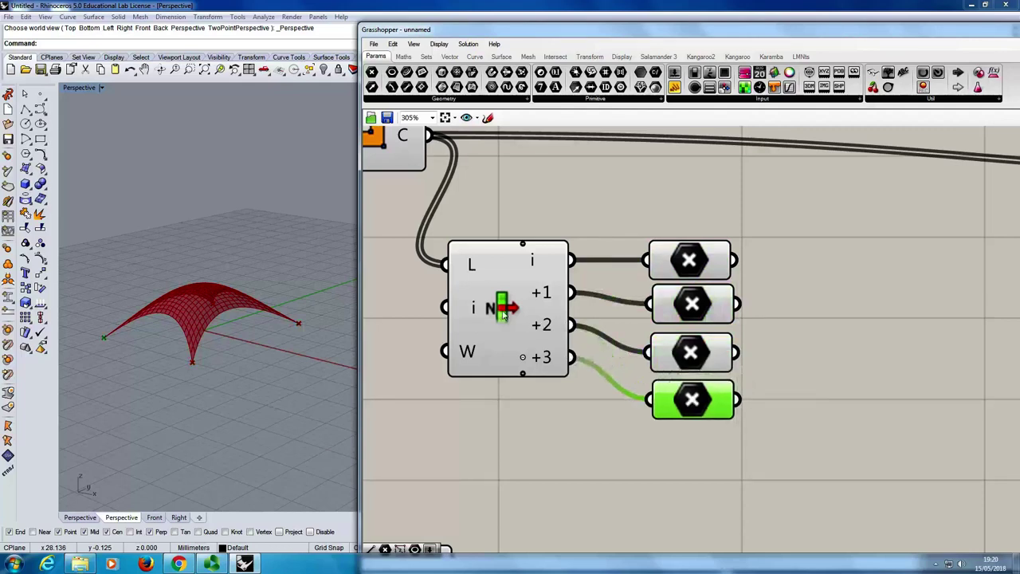
left_click_drag(502, 314, 499, 335)
left_click(536, 435)
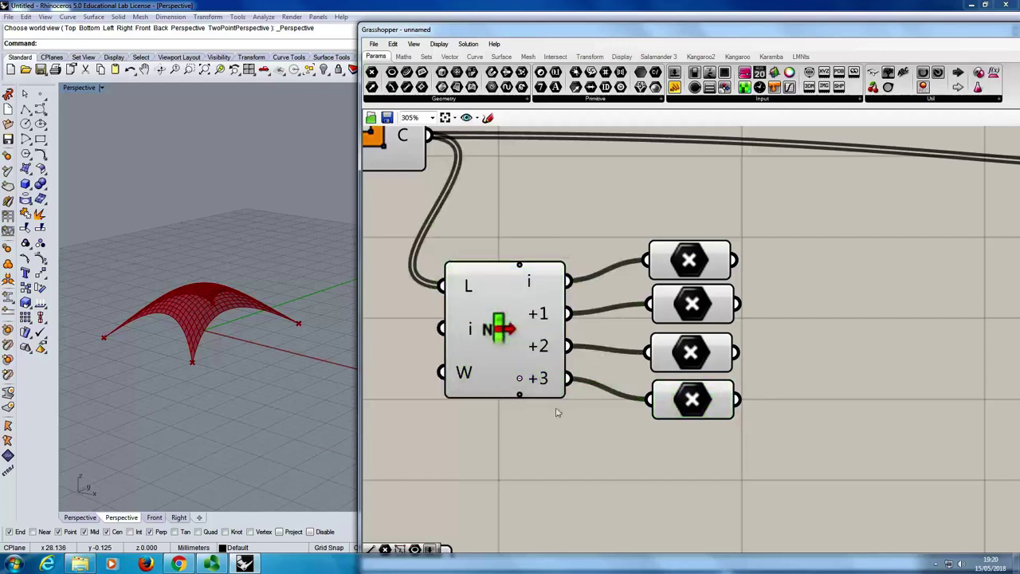
Step: Place a Unit Z vector component below the four corner Point parameters
scroll(558, 411, "down", 1)
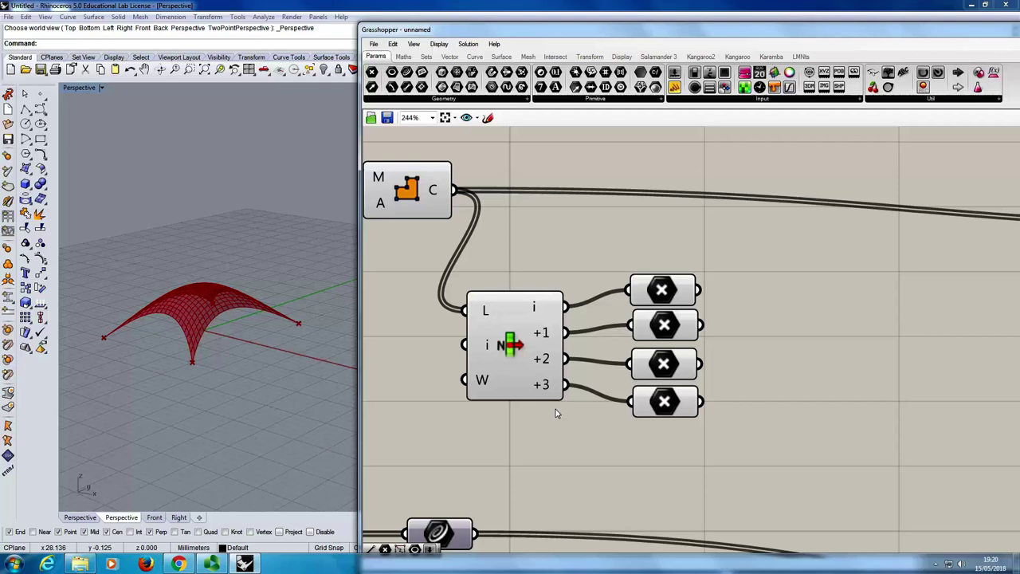
right_click_drag(753, 323, 738, 301)
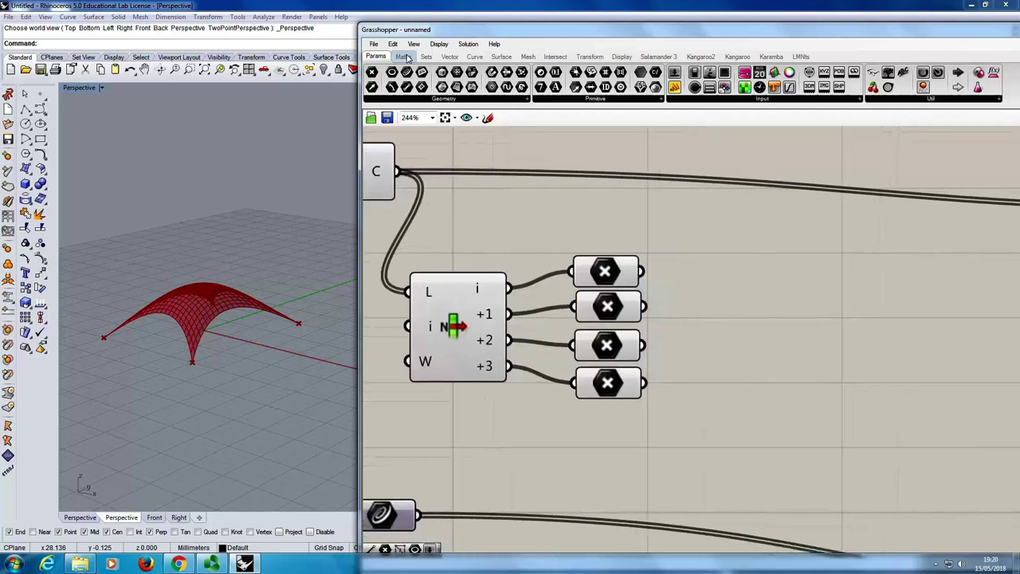
left_click(448, 58)
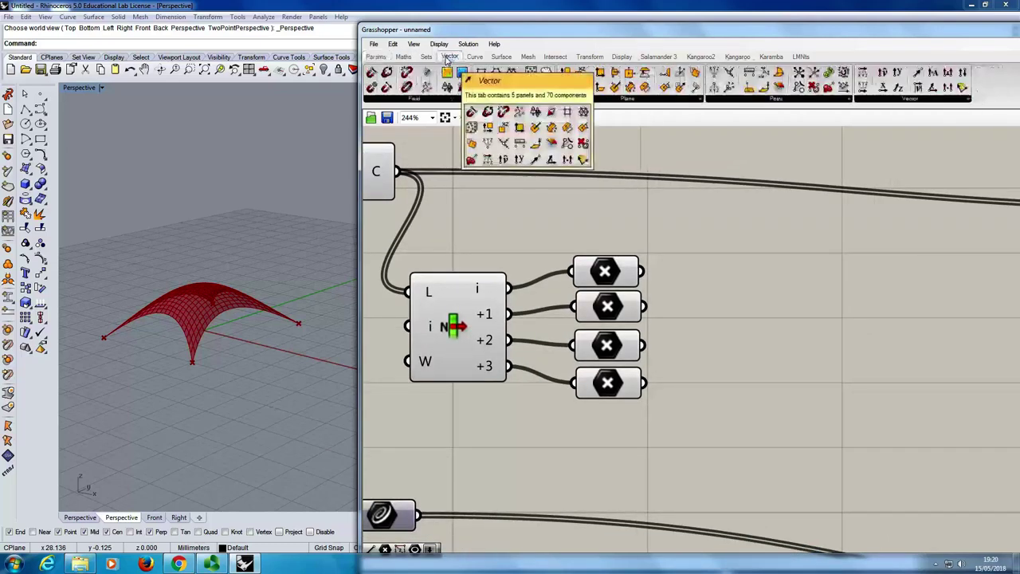
left_click(925, 99)
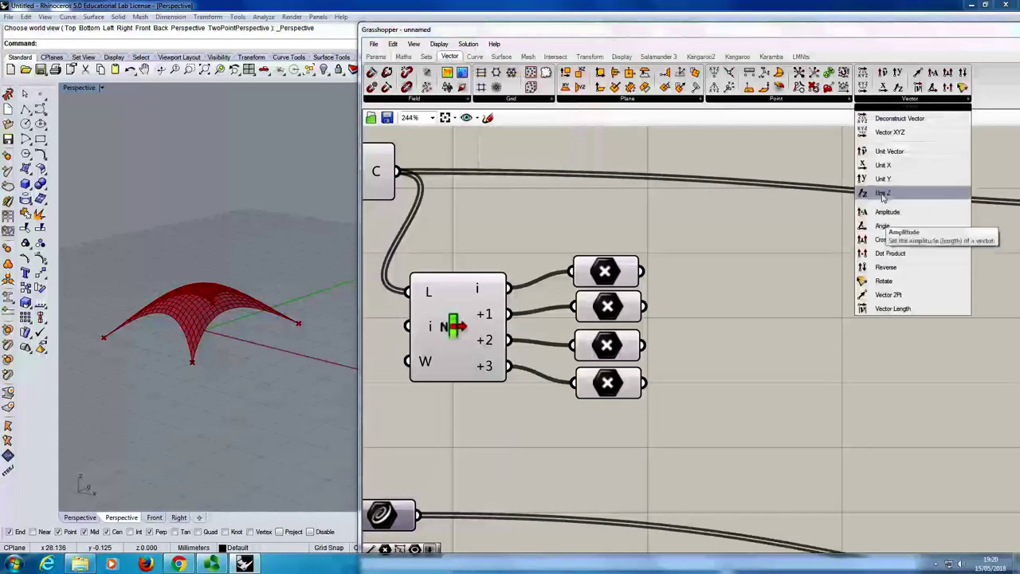
left_click_drag(881, 193, 690, 470)
right_click_drag(746, 406, 802, 358)
left_click_drag(739, 425, 775, 393)
Step: Create a number slider from 1.0 to 10 and connect it to the Unit Z component's factor input
left_click(613, 400)
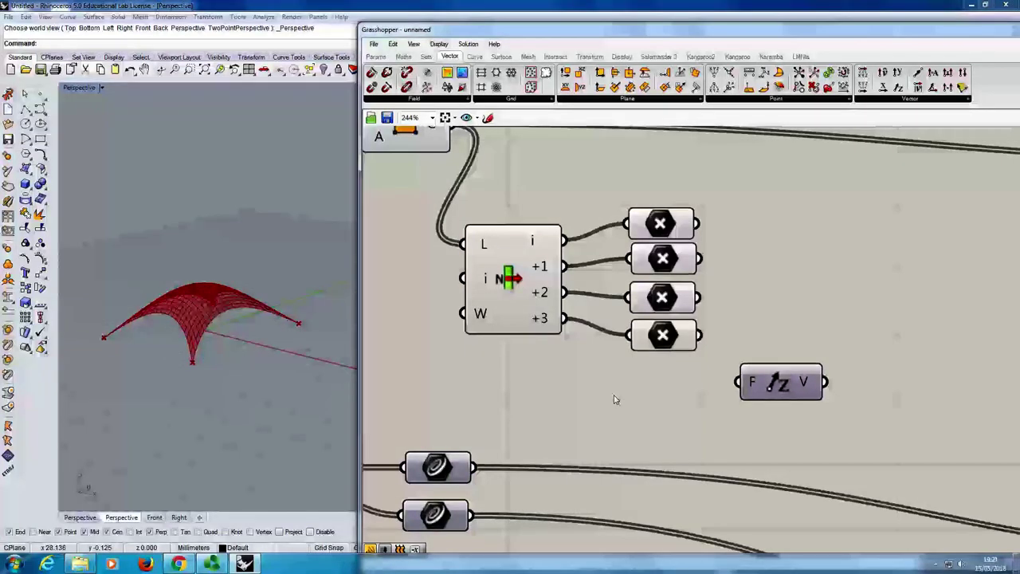
double_click(614, 399)
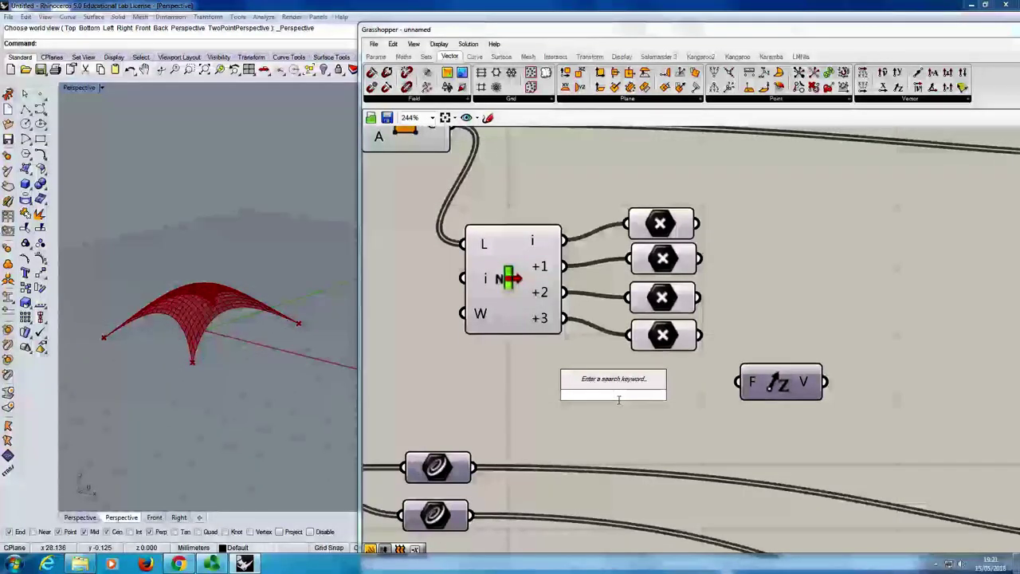
type("1.0..10")
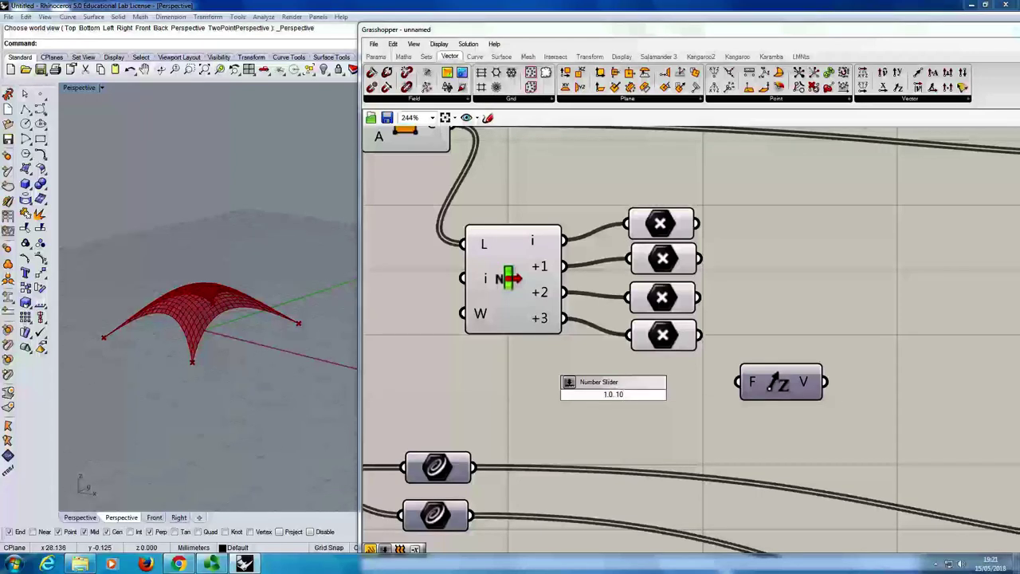
key("Return")
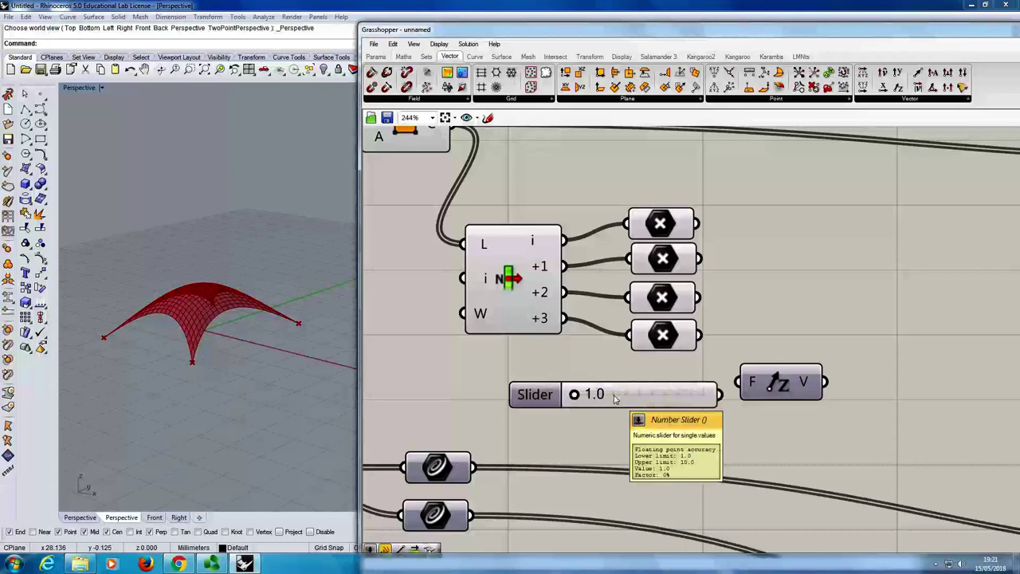
left_click_drag(614, 398, 513, 398)
left_click_drag(619, 397, 782, 405)
scroll(763, 344, "down", 2)
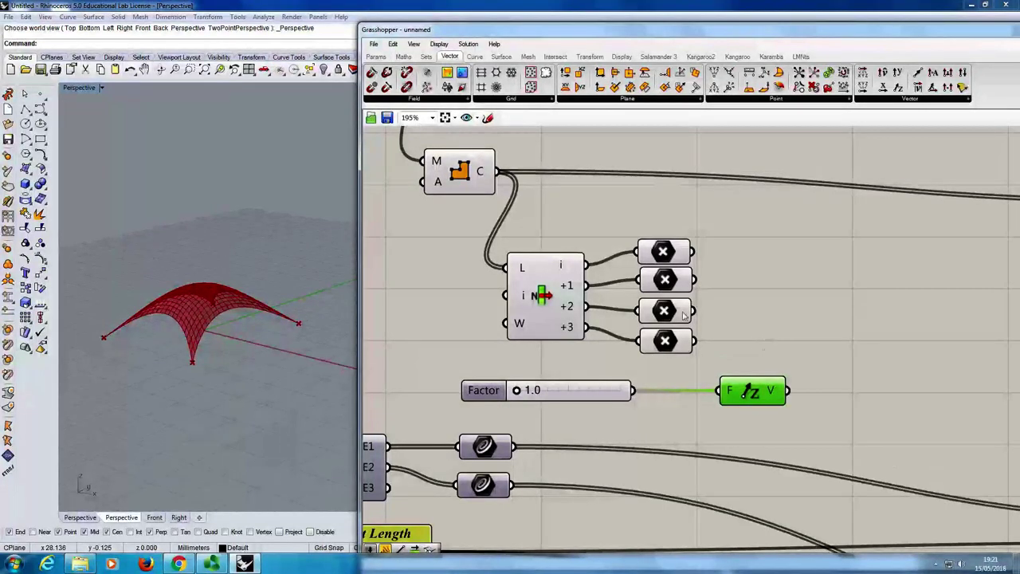
Step: Add a Move component after the corner points and feed the Unit Z vector into its translation input
left_click(589, 57)
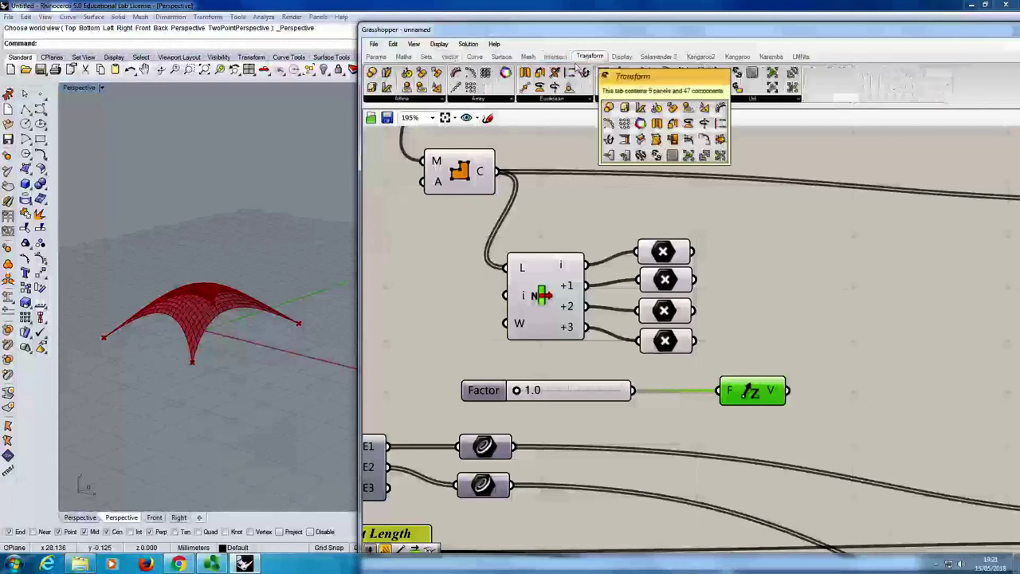
left_click(547, 99)
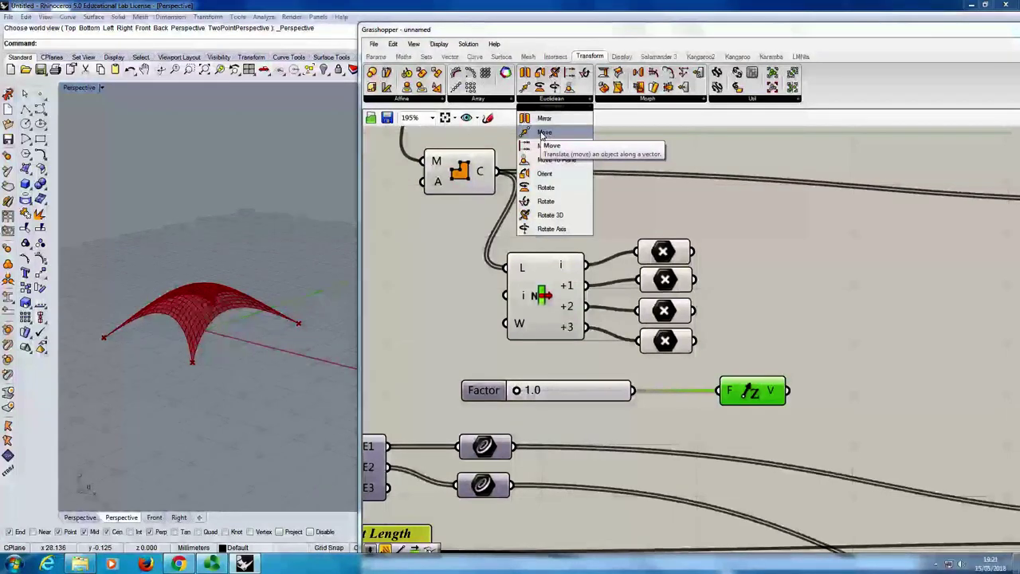
left_click(543, 134)
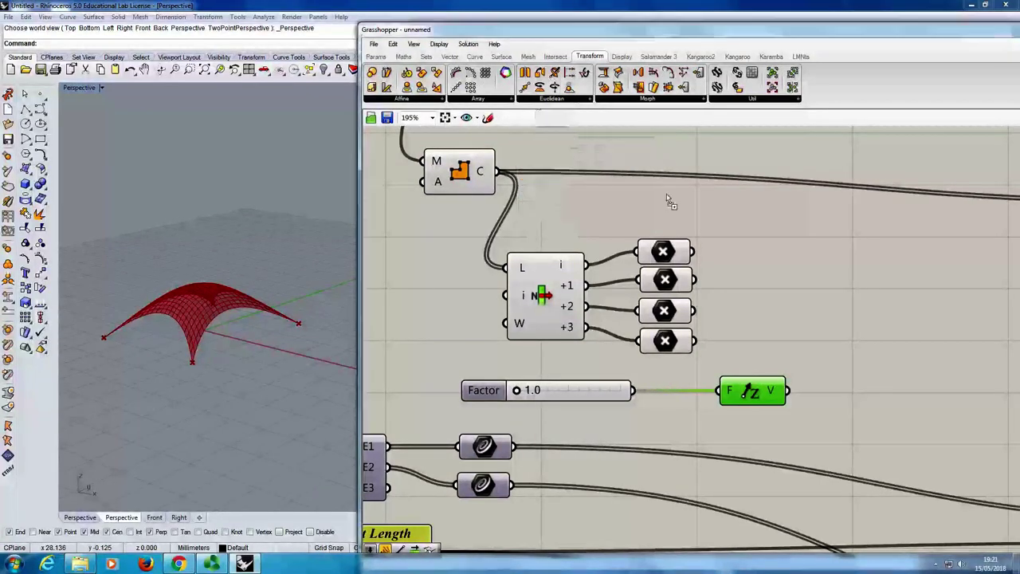
left_click(865, 332)
left_click_drag(789, 390, 859, 345)
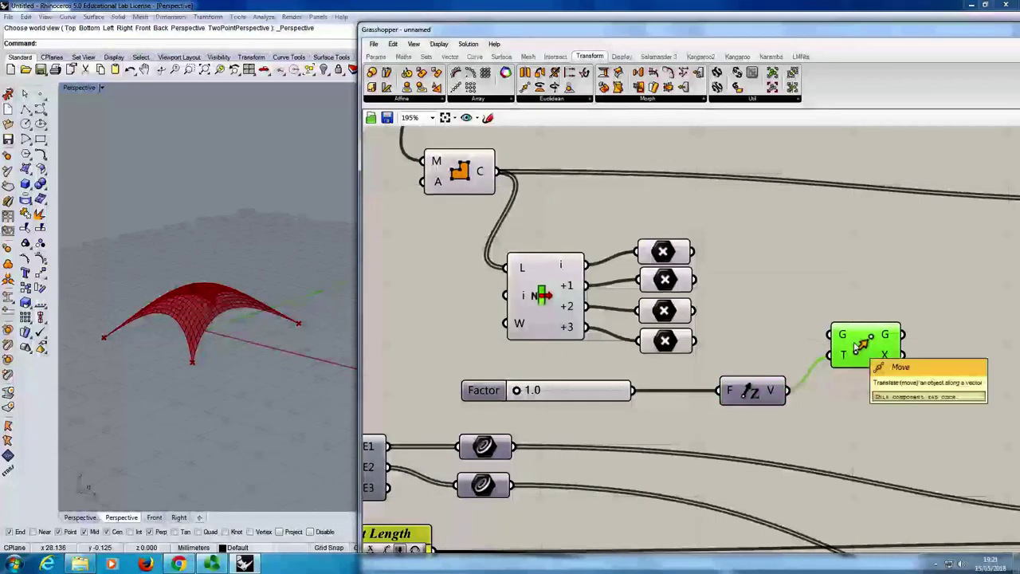
Step: Duplicate the Move component above the original and wire the first and third corner points into their geometry inputs
left_click_drag(861, 344, 848, 269, "alt")
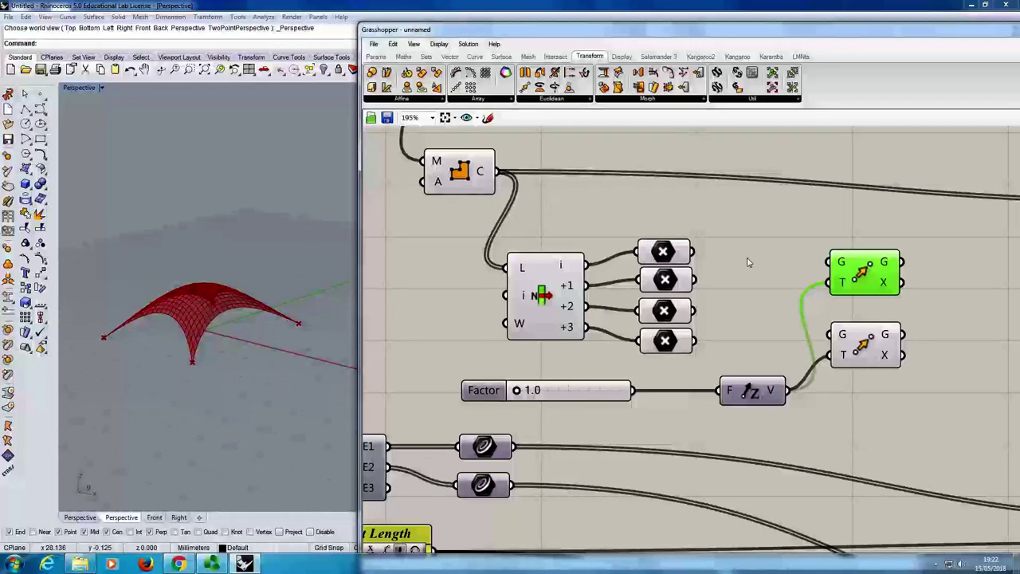
left_click_drag(694, 252, 827, 269)
left_click_drag(696, 312, 830, 334)
left_click(866, 340)
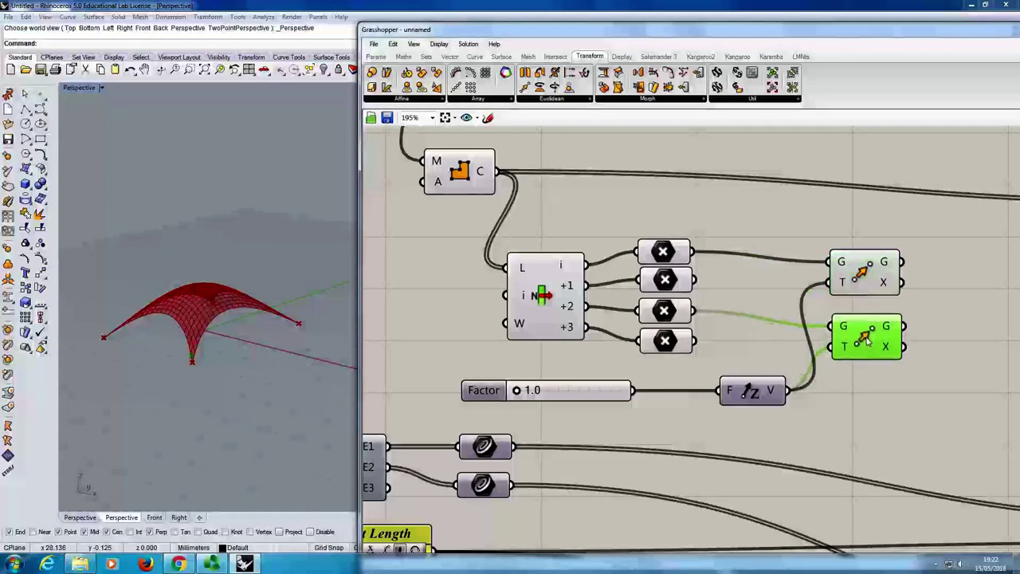
Step: Check the two moved corners in the model and set the Factor slider of the vertical move to 4.2
left_click(669, 256)
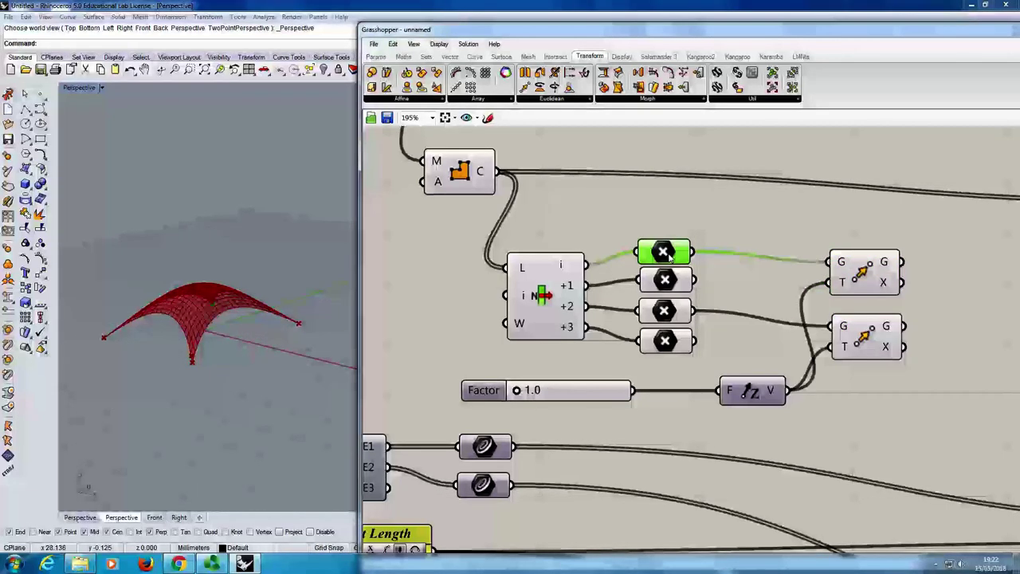
left_click(664, 312)
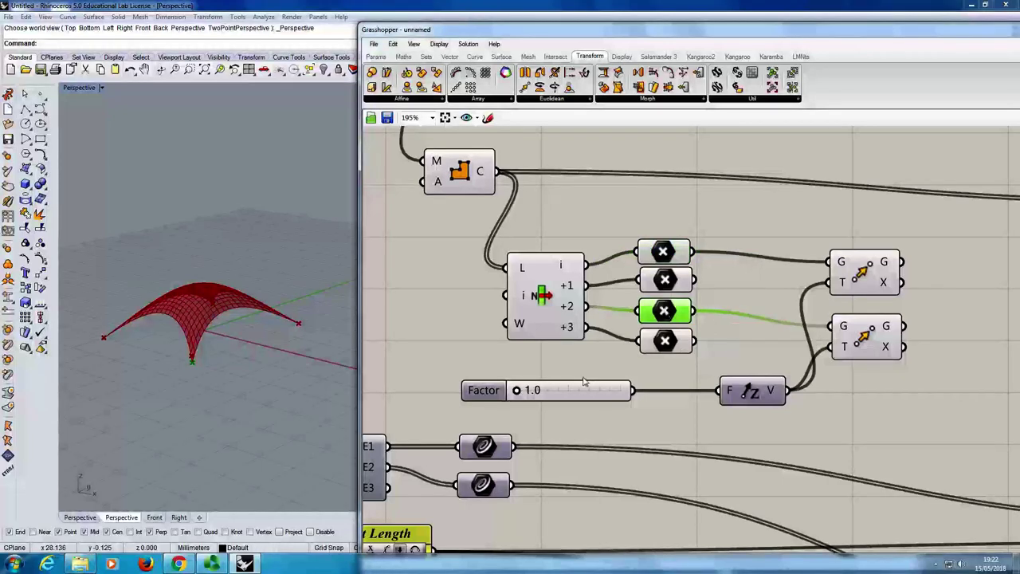
right_click_drag(294, 377, 354, 376)
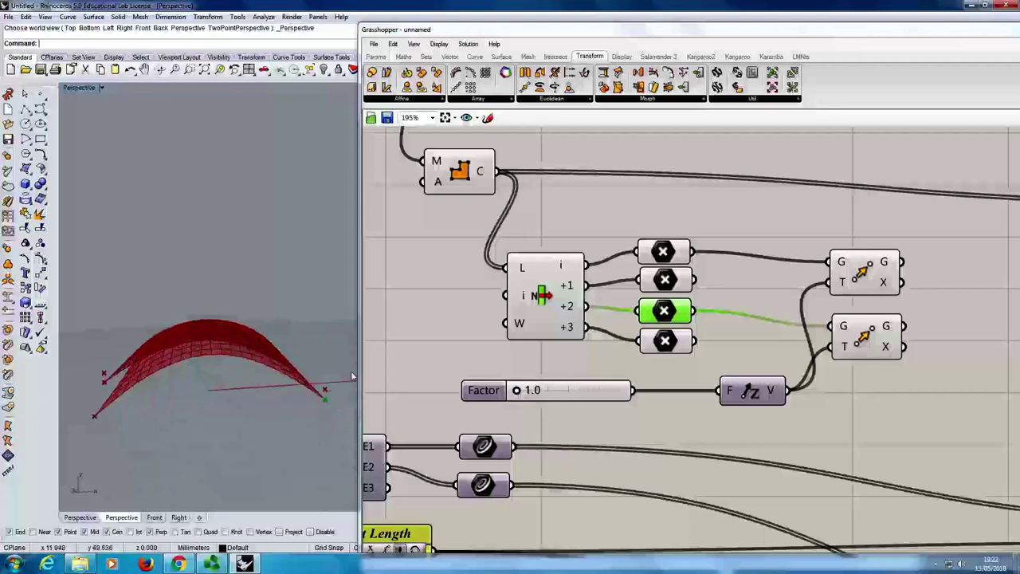
left_click_drag(518, 390, 562, 411)
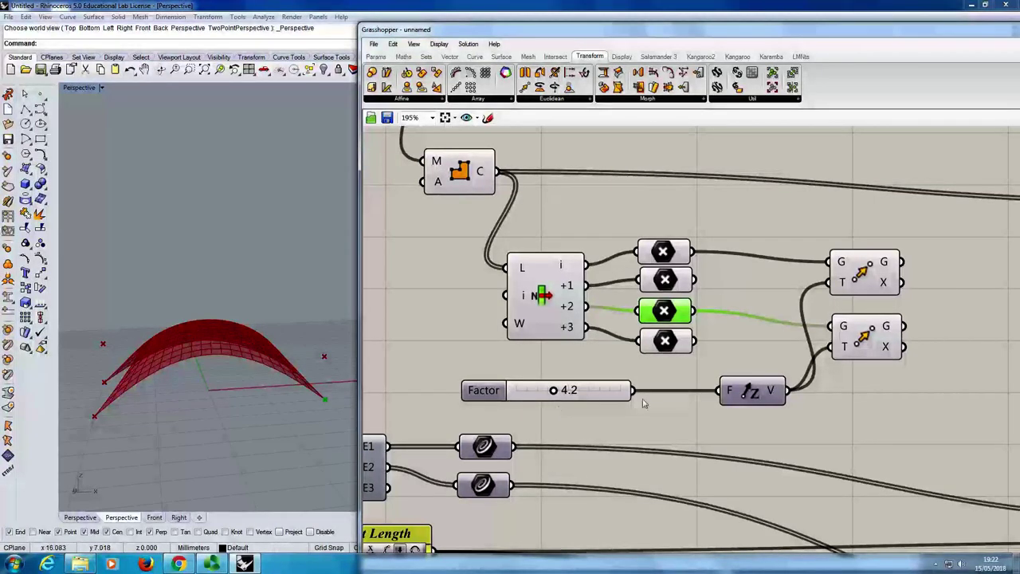
Step: Place a Merge component between the two Move components and the Anchor goal
right_click_drag(1017, 372, 718, 351)
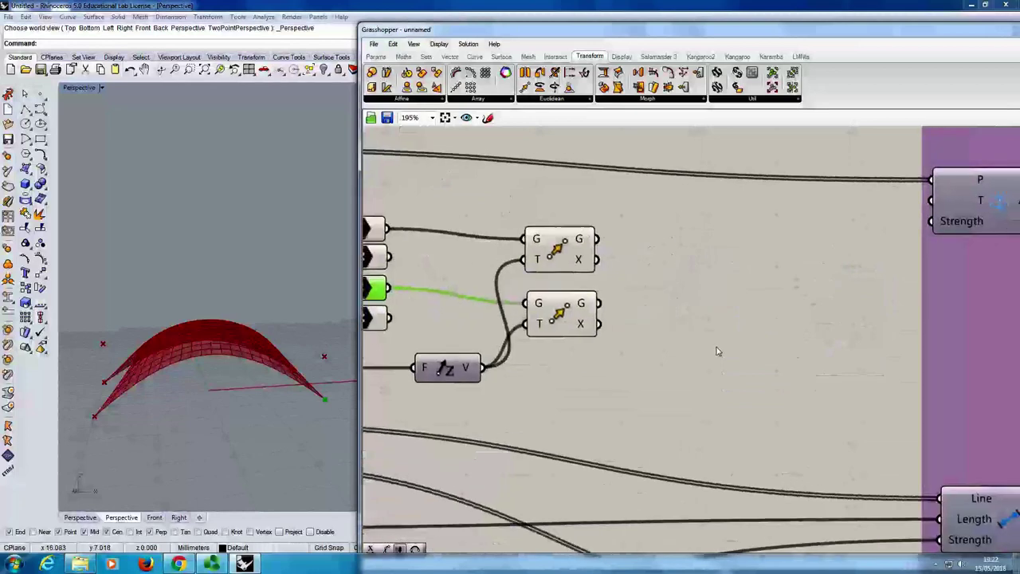
scroll(717, 351, "down", 2)
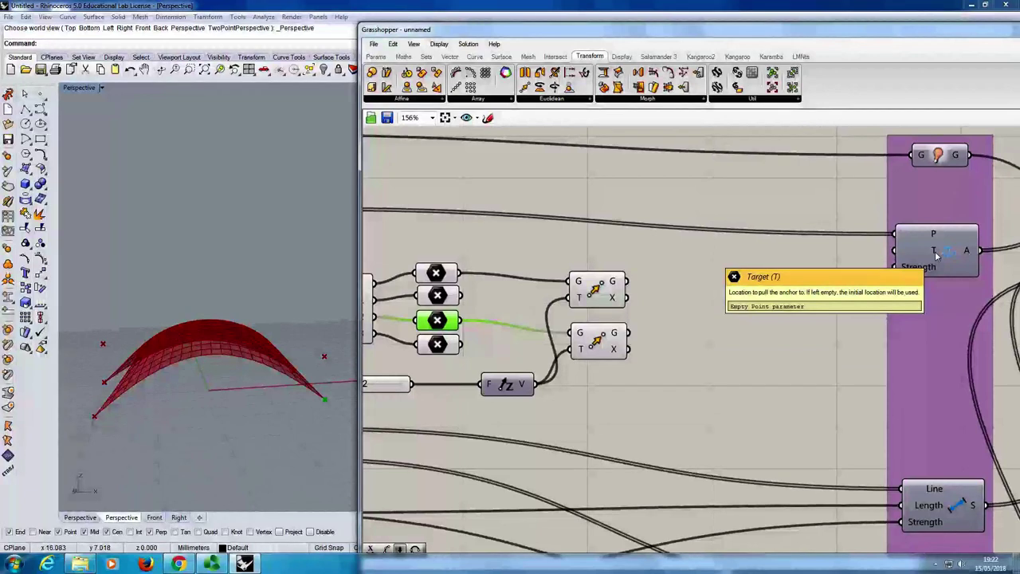
left_click(938, 250)
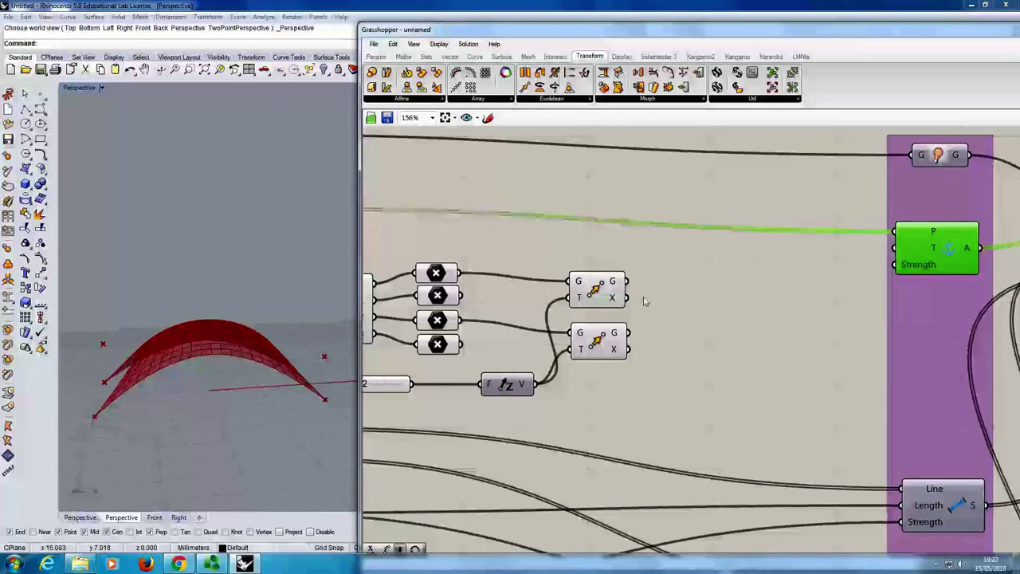
left_click(428, 59)
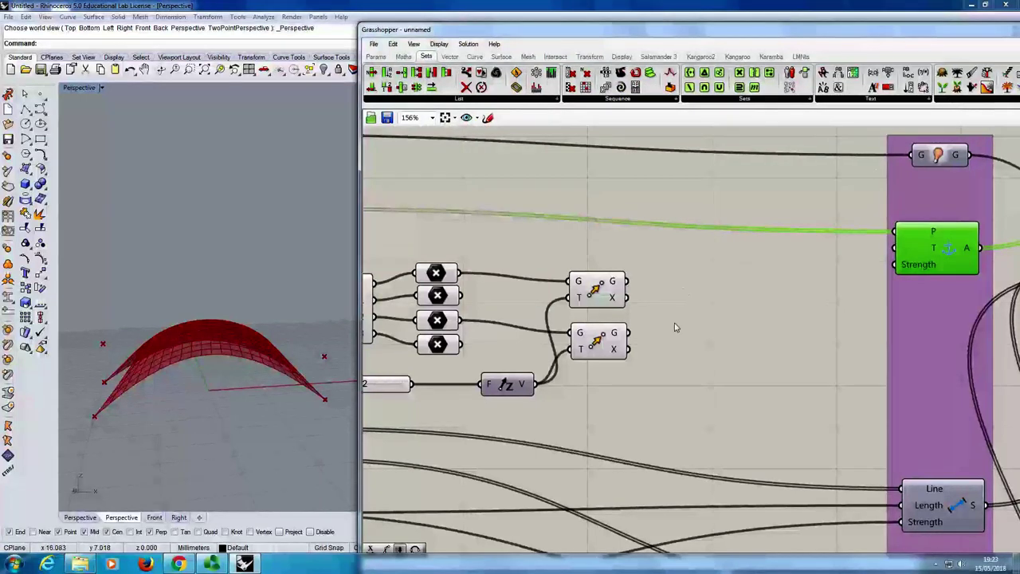
double_click(706, 314)
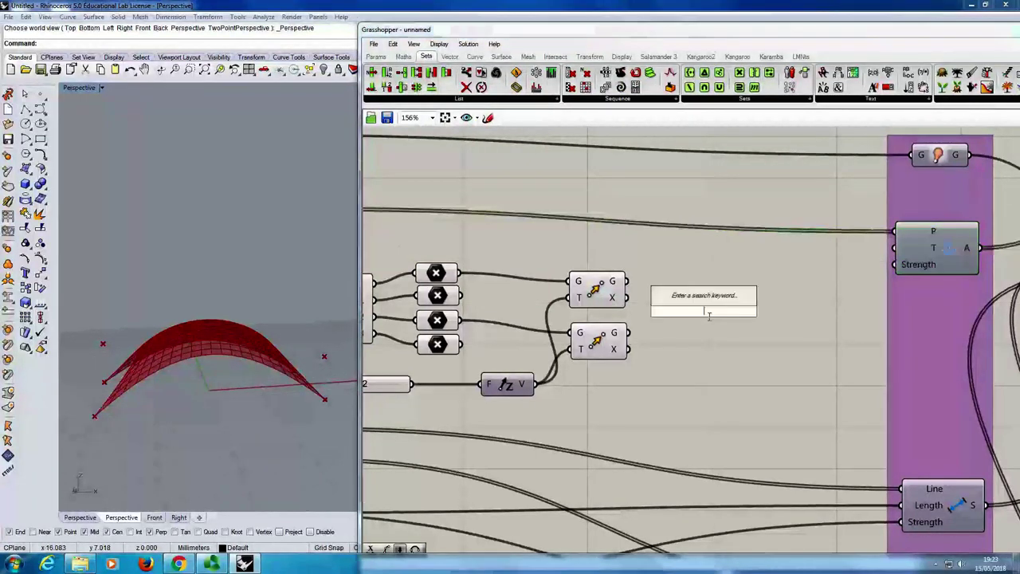
type("merge")
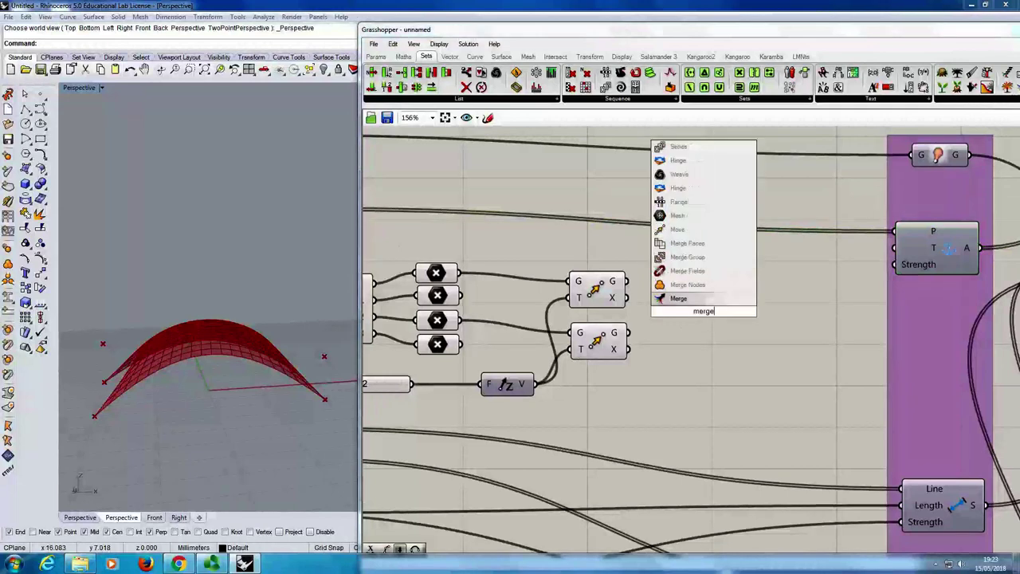
key("Return")
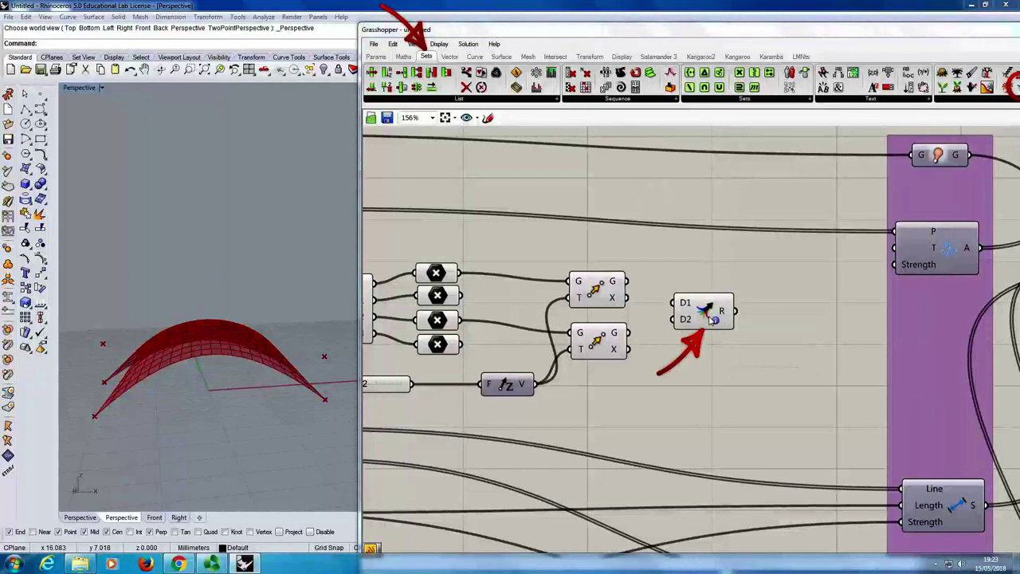
Step: Connect the upper Move's geometry output to the Merge's D1 input and the second corner point to D2
left_click_drag(776, 36, 747, 38)
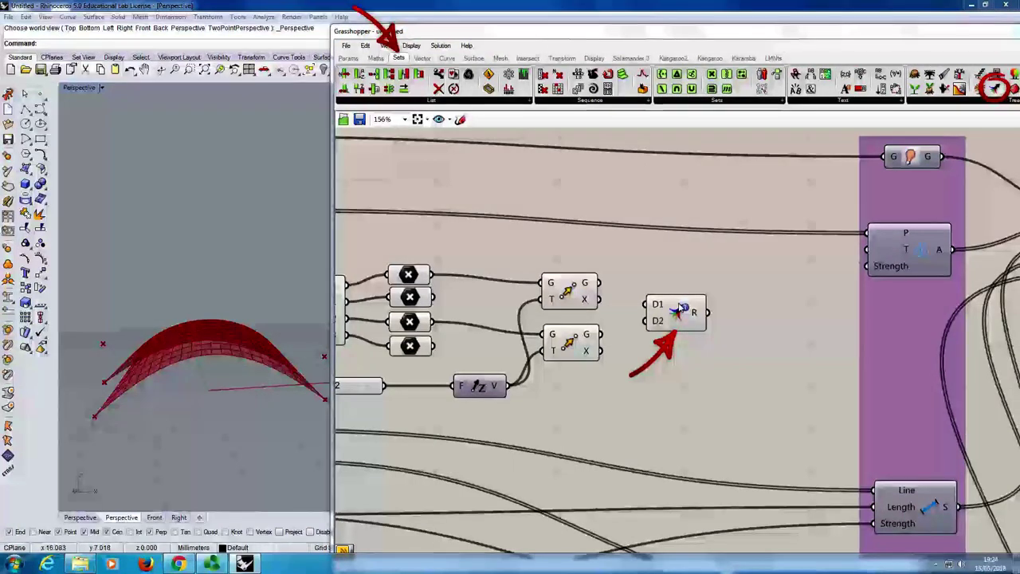
right_click_drag(626, 269, 656, 265)
left_click_drag(706, 309, 721, 293)
left_click_drag(629, 280, 728, 288)
left_click_drag(599, 289, 602, 281)
left_click_drag(465, 295, 702, 295)
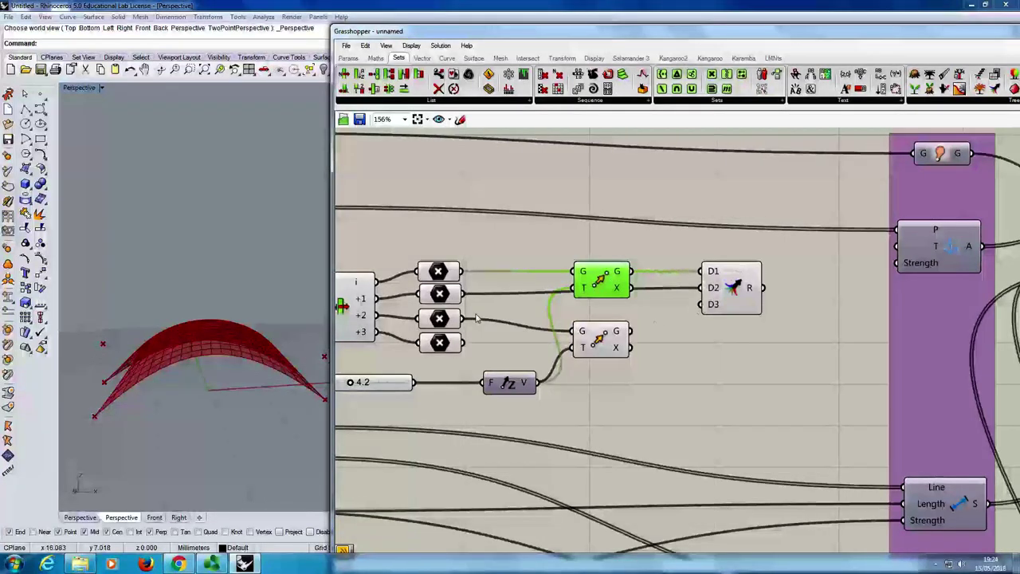
Step: Connect the lower Move's geometry output to the Merge's D3 input and the fourth corner point to D4
left_click(448, 320)
left_click_drag(630, 331, 704, 304)
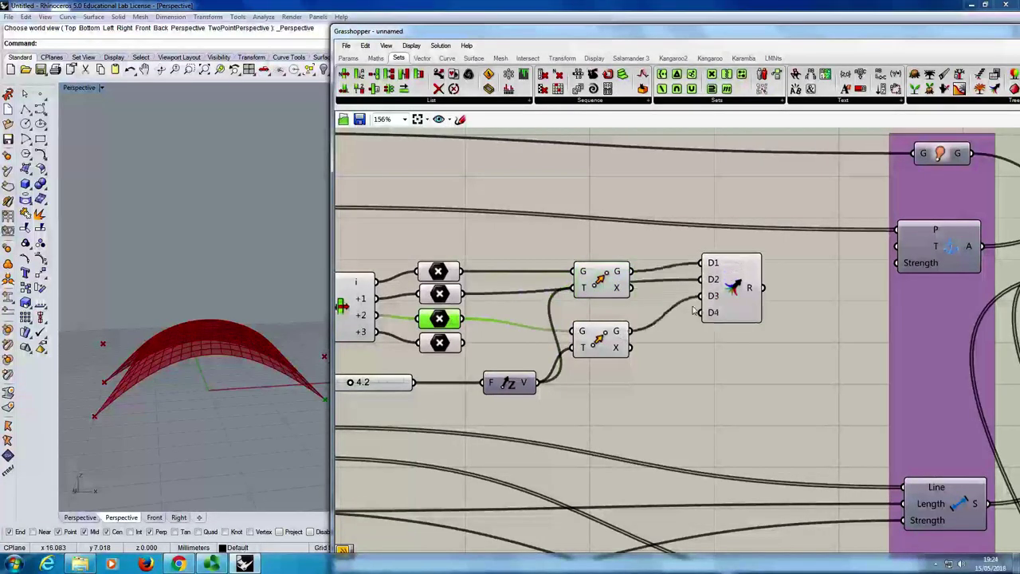
left_click(450, 342)
left_click_drag(467, 344, 704, 313)
left_click(742, 319)
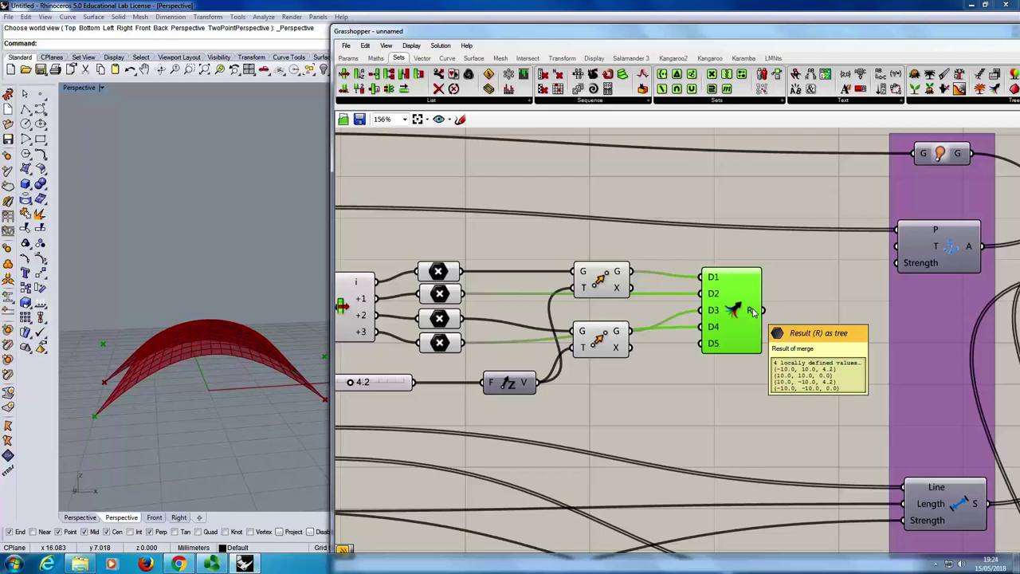
Step: Feed the merged points into the Anchor goal's Target input and set the corner height Factor slider to 4.0
left_click_drag(766, 312, 898, 246)
mouse_move(268, 399)
right_mouse_down()
mouse_move(266, 381)
mouse_move(247, 375)
mouse_move(185, 391)
mouse_move(287, 397)
right_mouse_up()
right_click_drag(366, 386, 422, 384)
mouse_move(414, 385)
left_mouse_down()
mouse_move(470, 387)
mouse_move(376, 394)
mouse_move(485, 409)
mouse_move(395, 400)
mouse_move(464, 403)
mouse_move(410, 389)
mouse_move(467, 401)
mouse_move(406, 391)
mouse_move(421, 391)
left_mouse_up()
right_click_drag(239, 399, 250, 353)
mouse_move(407, 381)
left_mouse_down()
mouse_move(451, 383)
mouse_move(408, 386)
left_mouse_up()
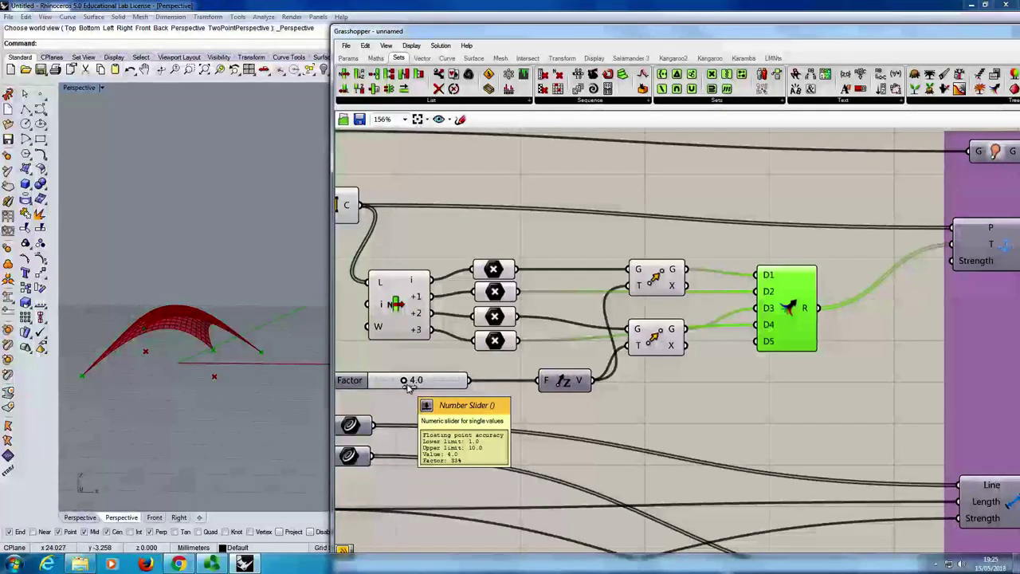
Step: Insert a Negative component between the load's 0.6 slider and its Unit Z vector to reverse the load direction
scroll(674, 359, "down", 3)
right_click_drag(674, 438, 675, 303)
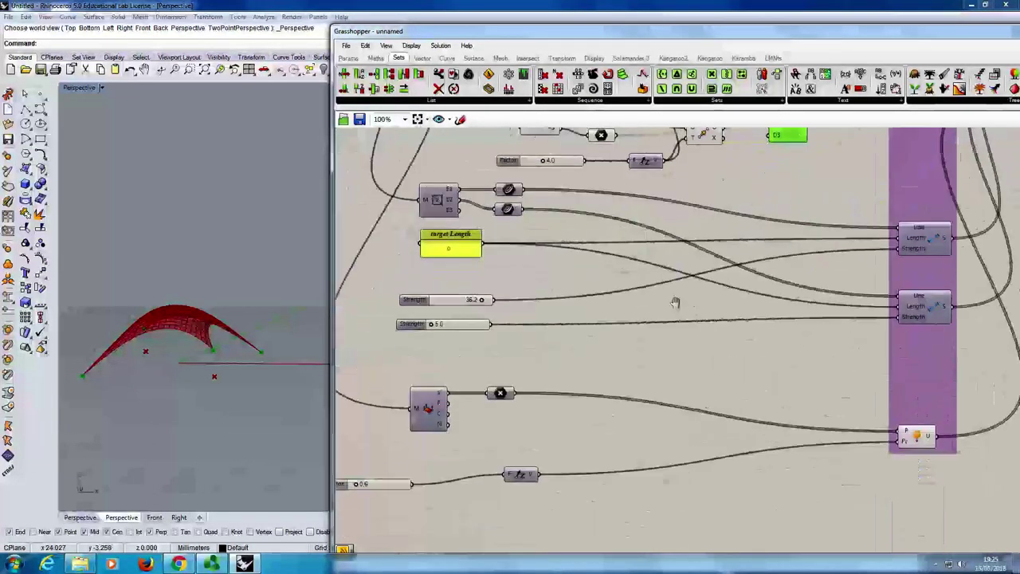
right_click_drag(570, 461, 688, 375)
right_click_drag(832, 398, 734, 399)
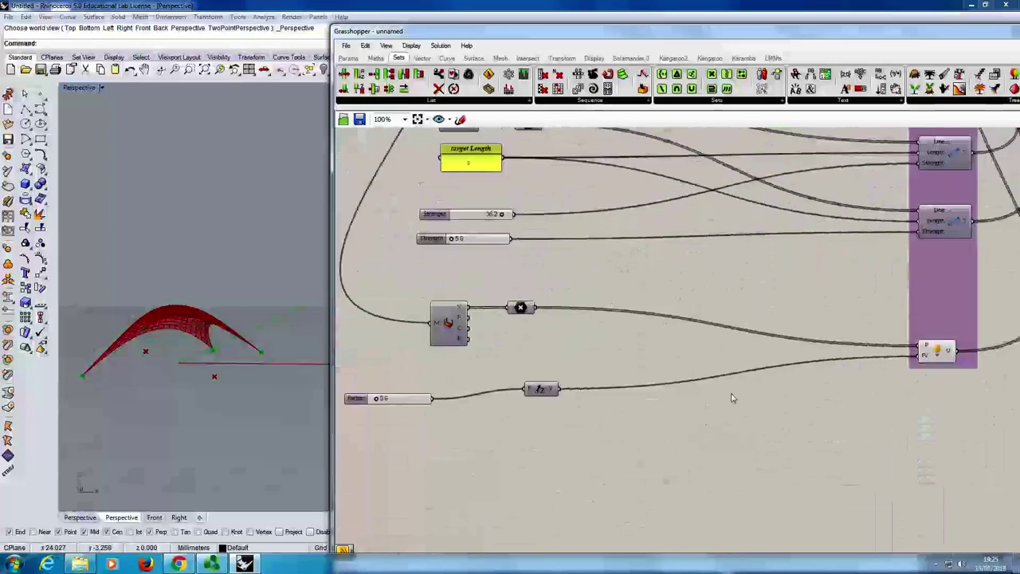
left_click(937, 353)
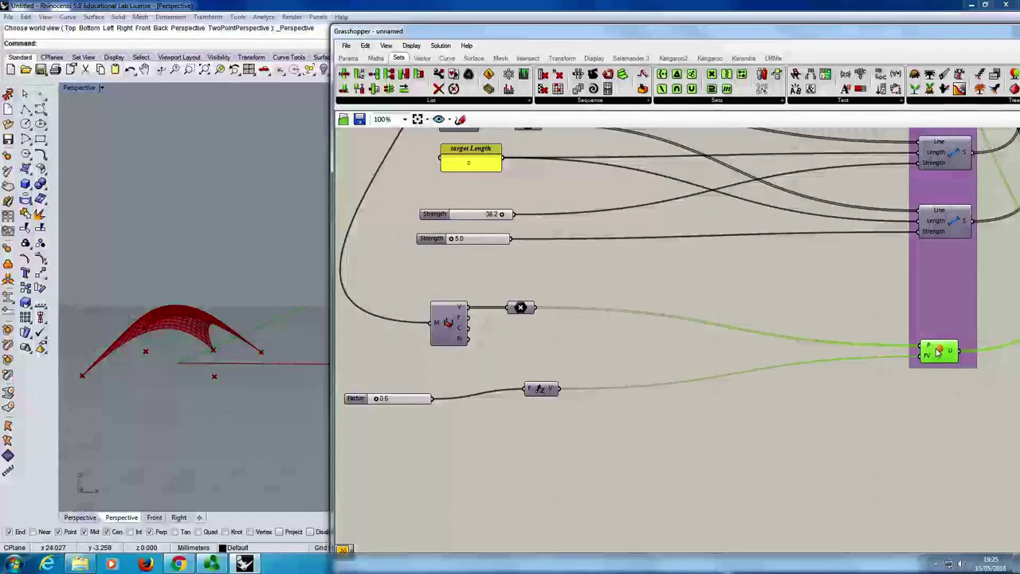
right_click_drag(514, 406, 554, 413)
double_click(532, 414)
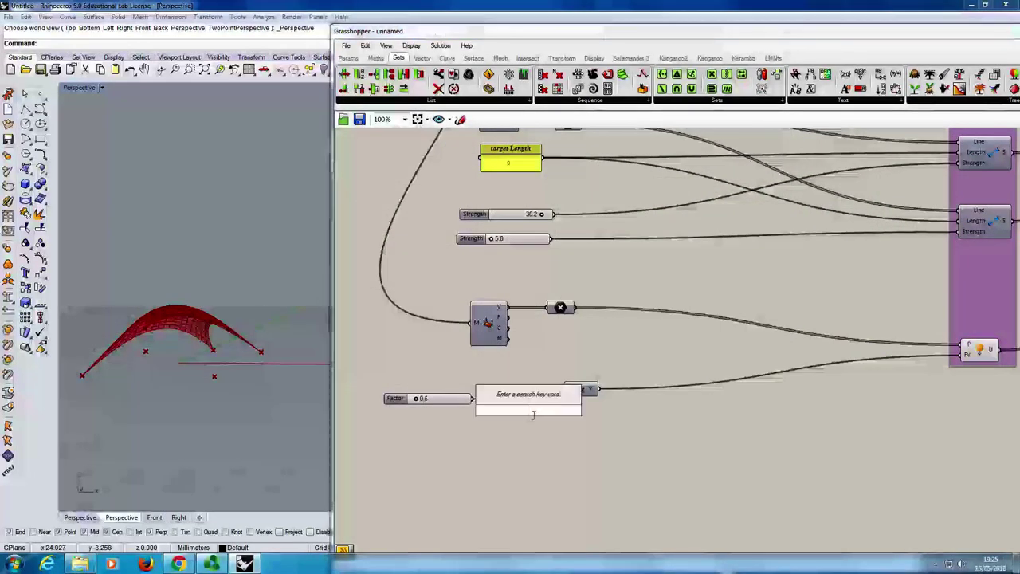
type("negat")
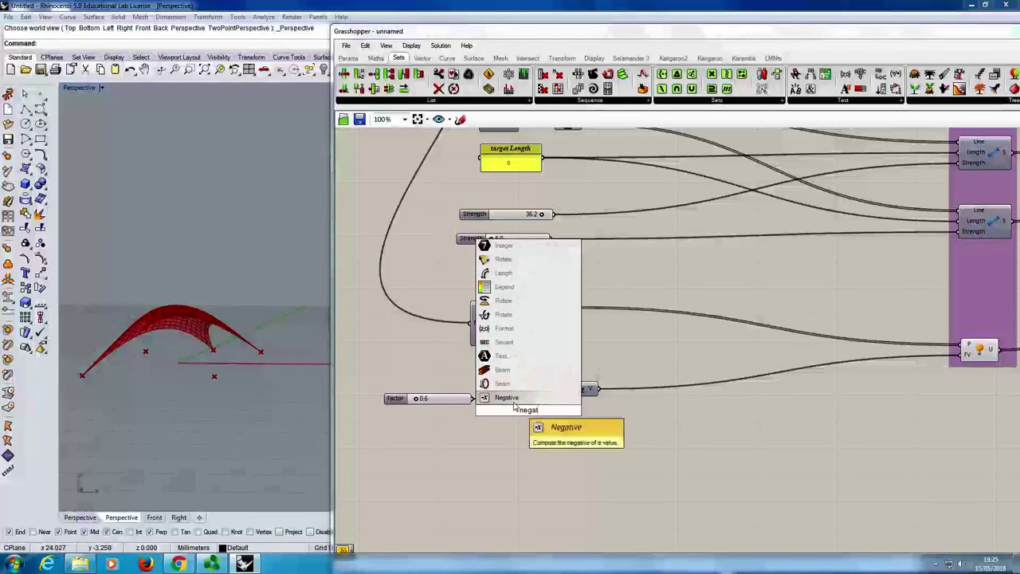
key("Return")
left_click_drag(474, 400, 564, 389)
Step: Inspect the reversed shape and reconnect the load's slider directly to the Unit Z vector, bypassing the Negative component
right_click_drag(212, 343, 219, 367)
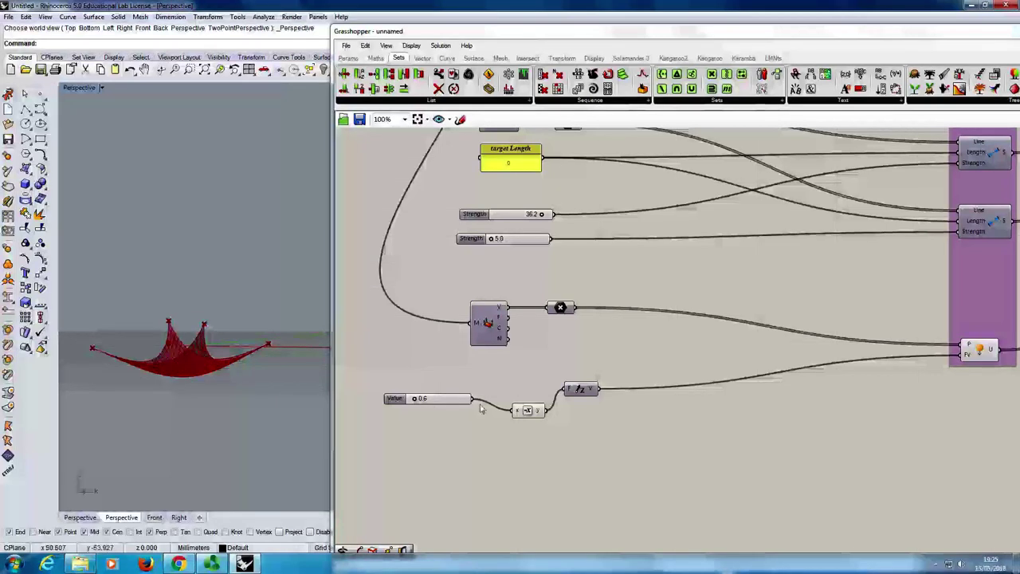
left_click_drag(473, 399, 565, 388)
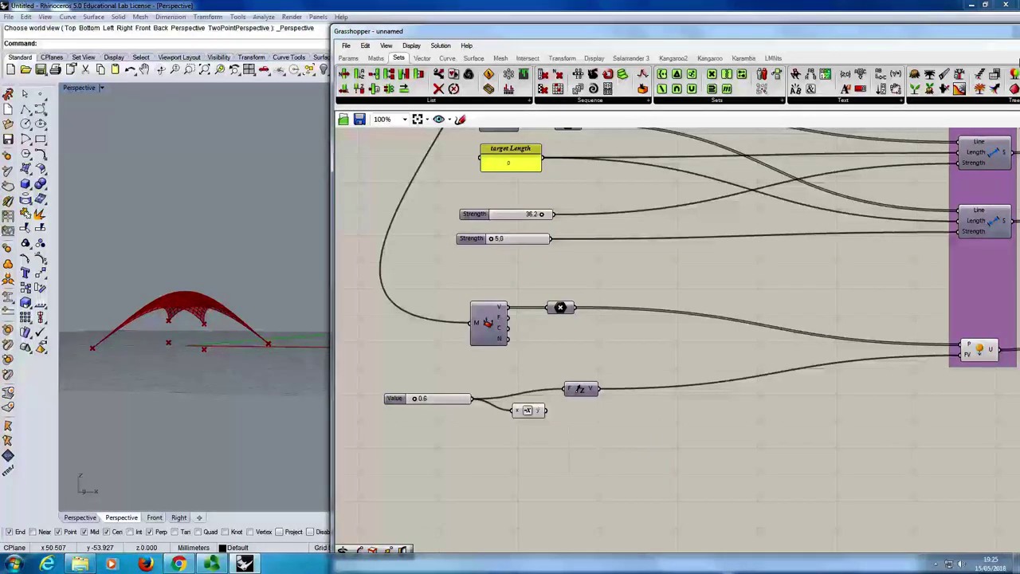
Step: Set the corner height Factor slider to 2.8 and reset the solver with its Button component
scroll(659, 285, "down", 5)
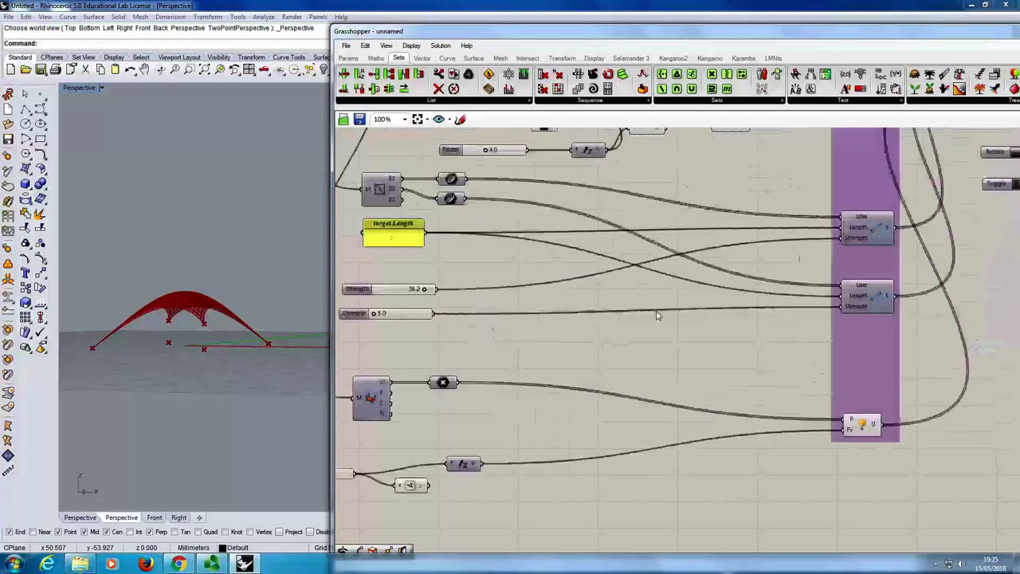
scroll(660, 285, "up", 2)
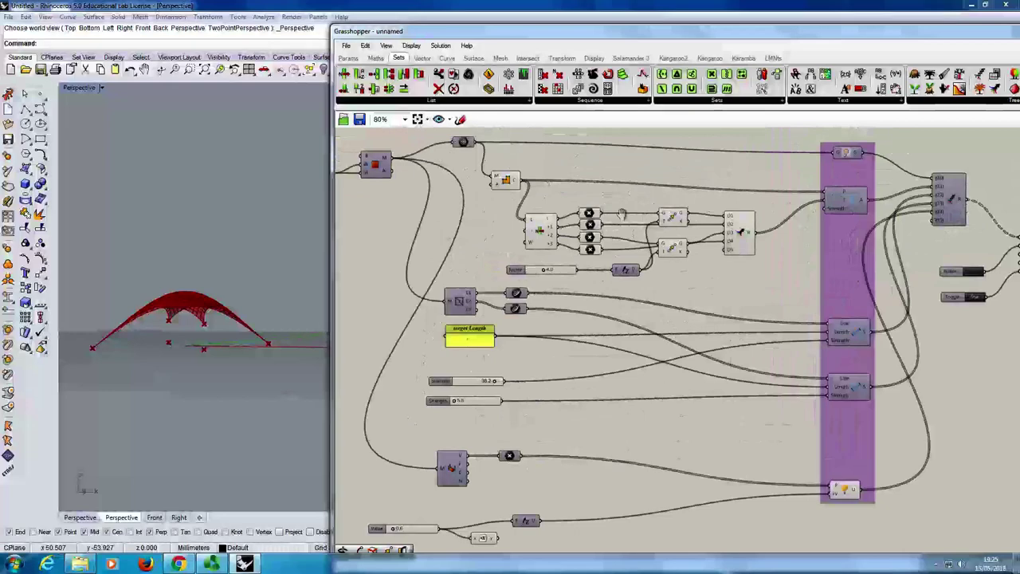
scroll(606, 215, "up", 1)
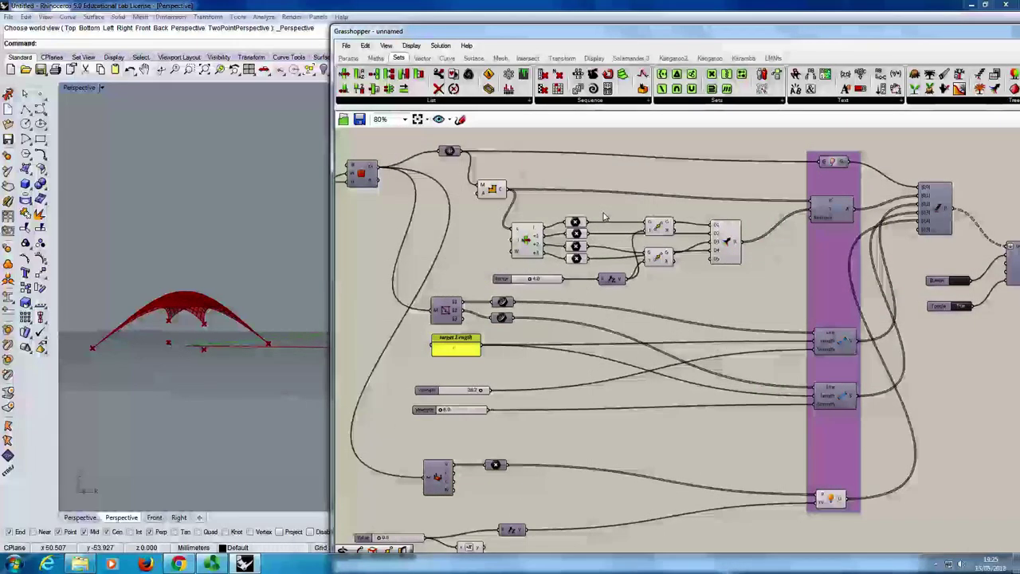
left_click_drag(526, 279, 541, 279)
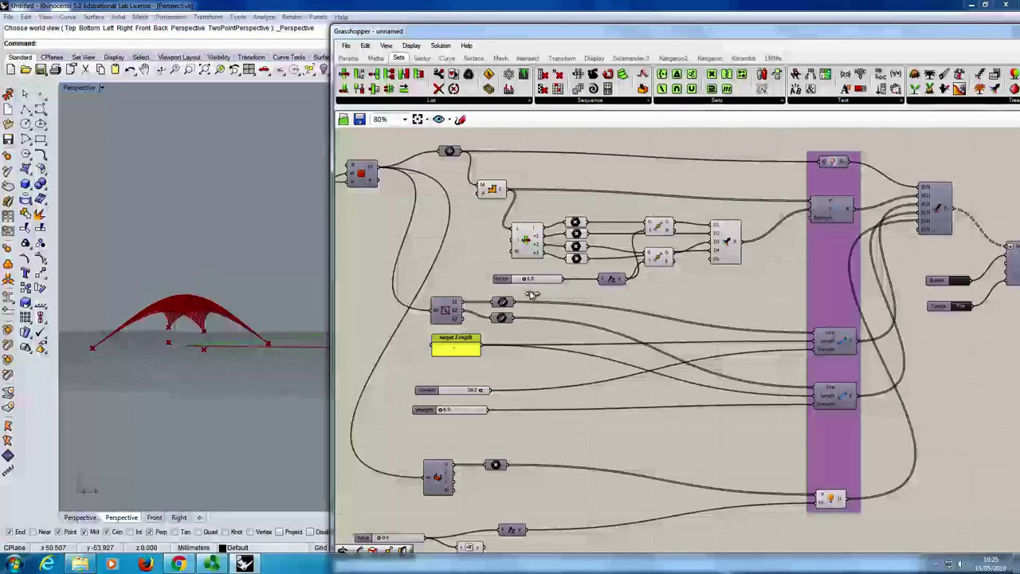
mouse_move(737, 253)
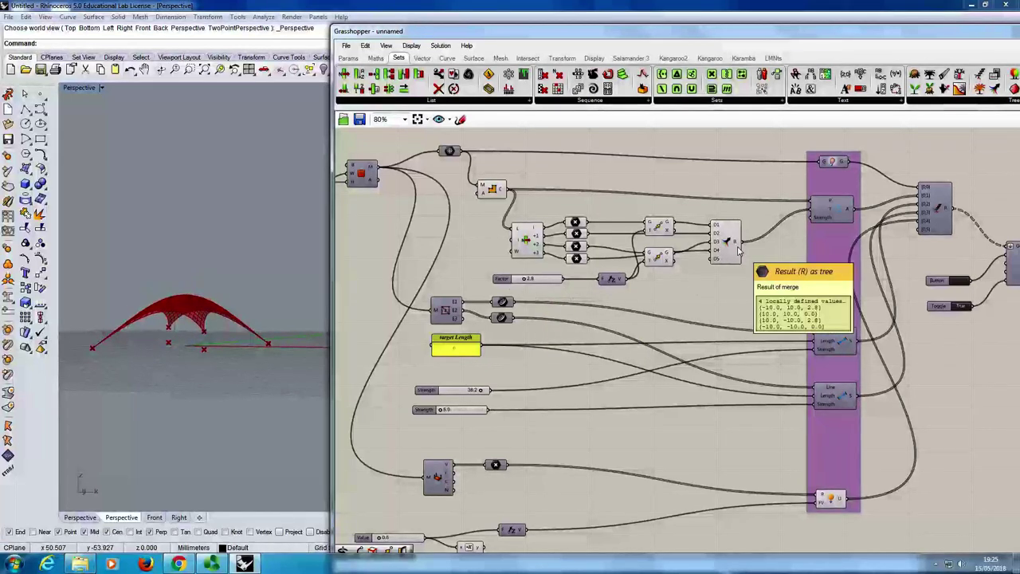
left_click(957, 282)
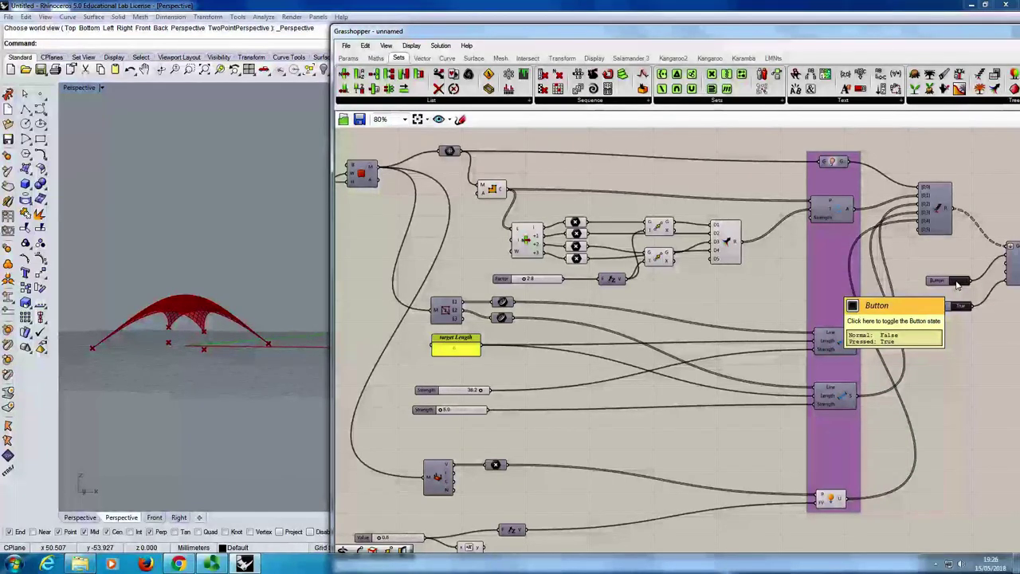
Step: Turn the solver's Boolean Toggle to False and back to True to rerun the shell's form-finding from the flat mesh
double_click(962, 309)
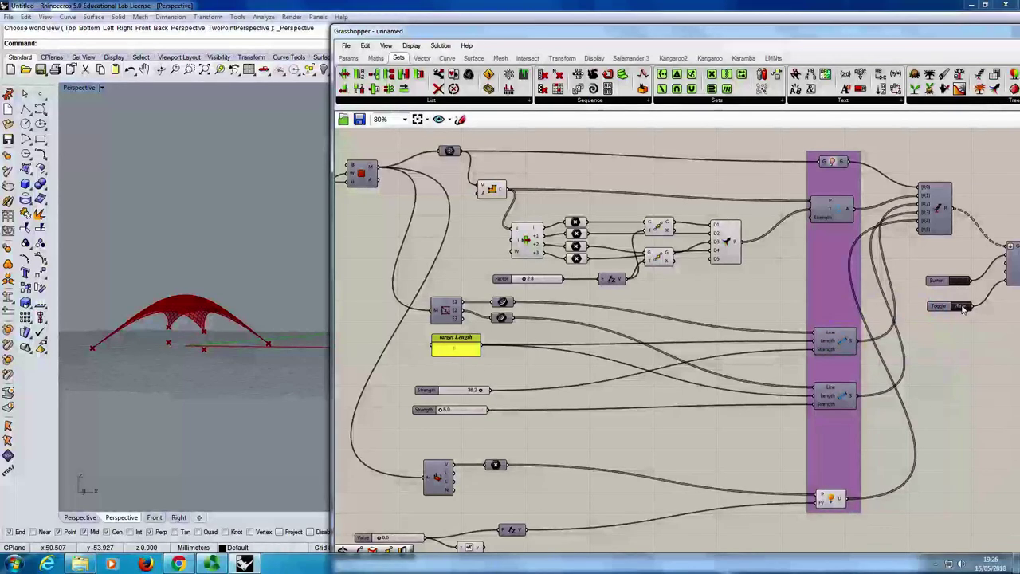
double_click(963, 308)
mouse_move(241, 349)
right_mouse_down()
mouse_move(231, 361)
mouse_move(221, 351)
right_mouse_up()
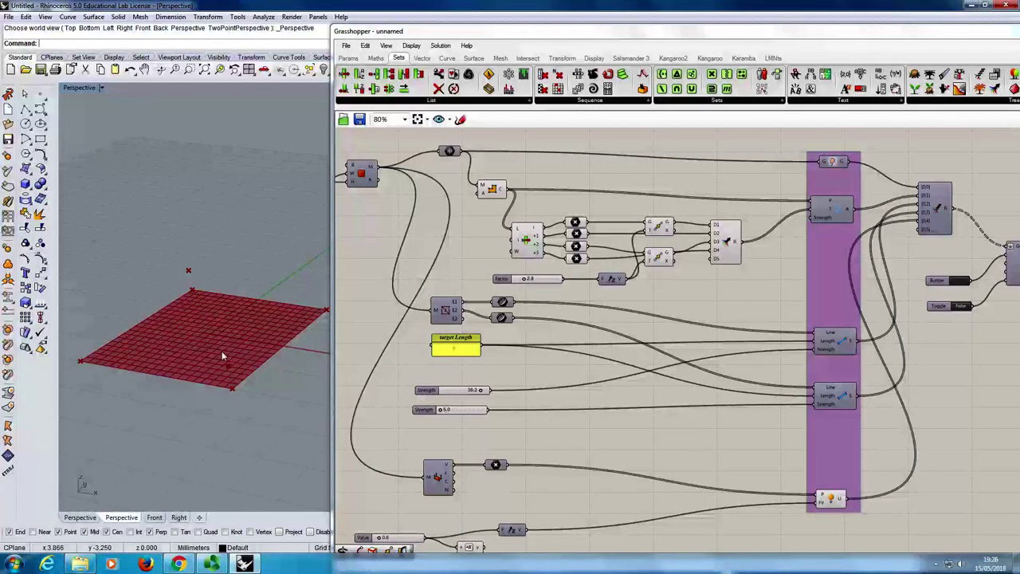
double_click(953, 309)
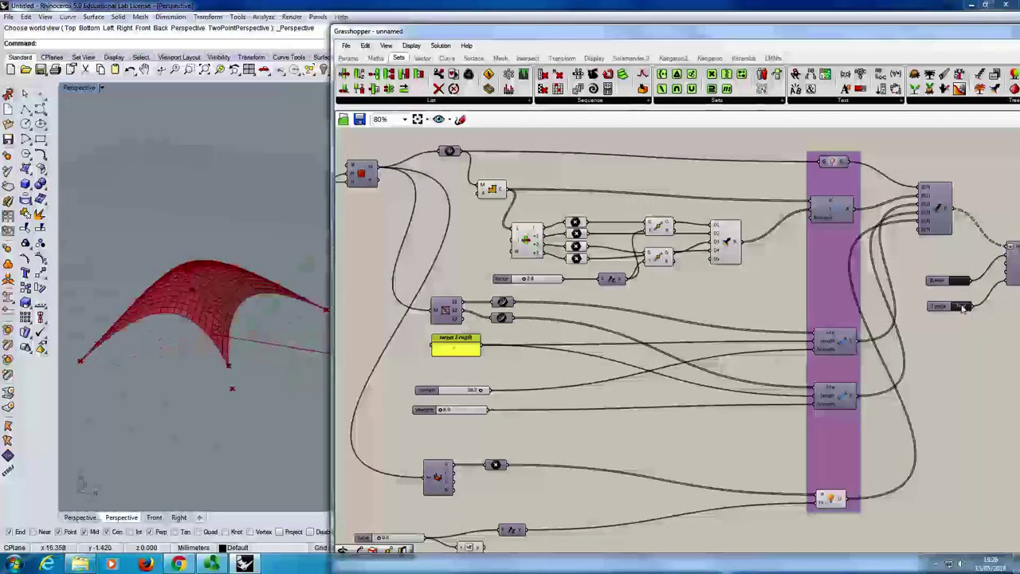
right_click_drag(147, 437, 225, 359)
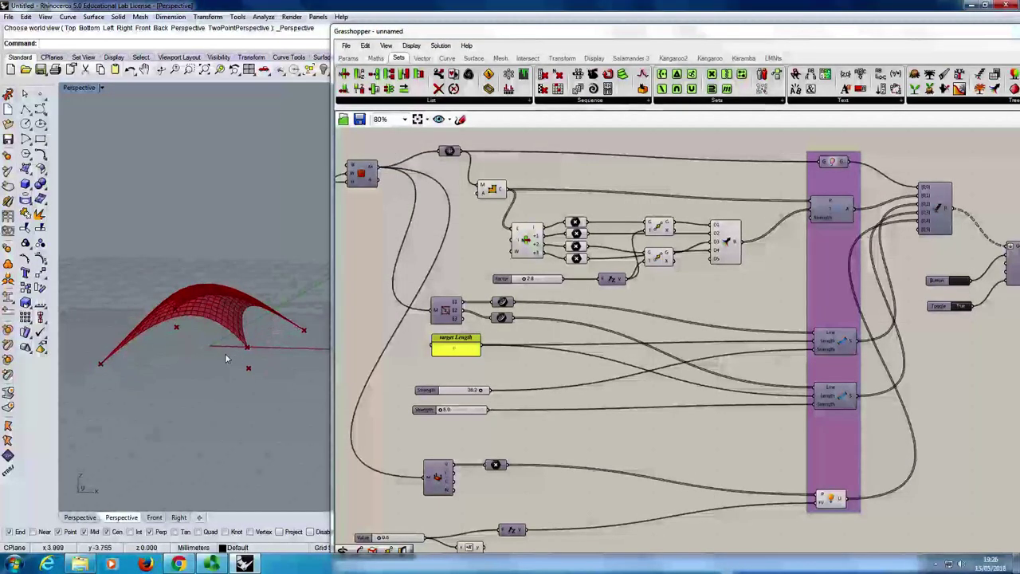
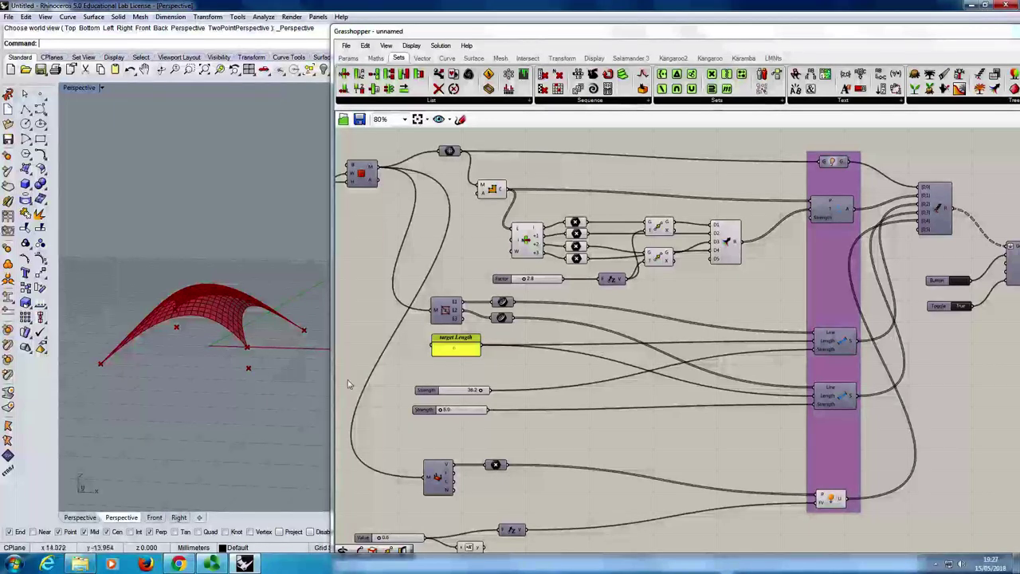
Step: Place two Point parameters on the canvas above the two Move components that raise the corner points
right_click_drag(556, 216, 545, 326)
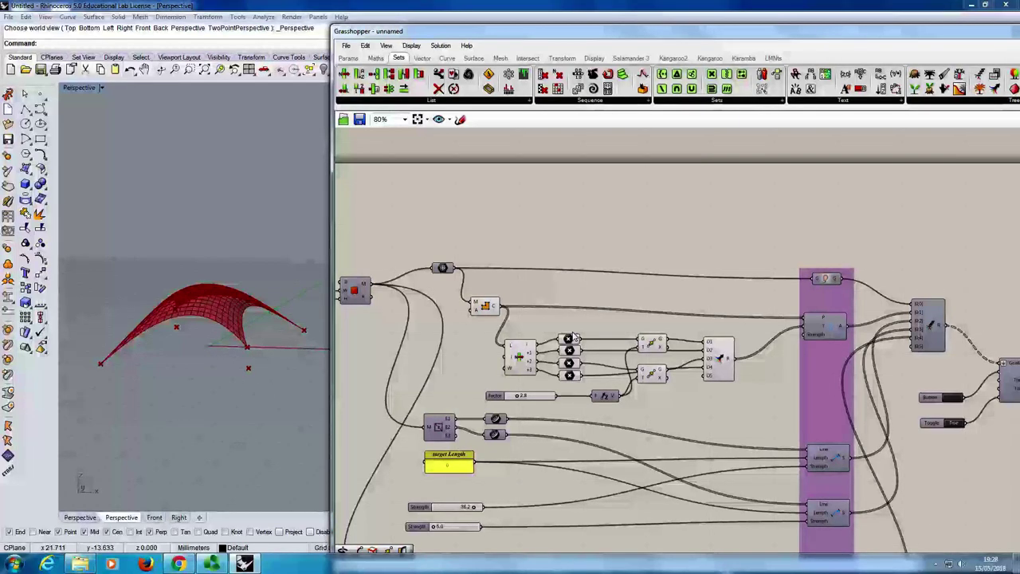
left_click(570, 339)
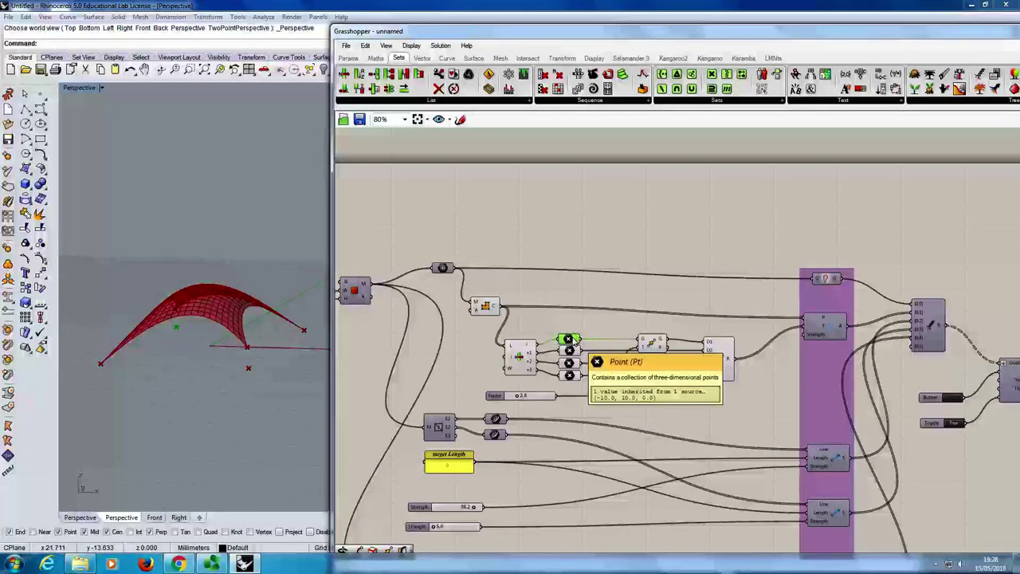
left_click(655, 344)
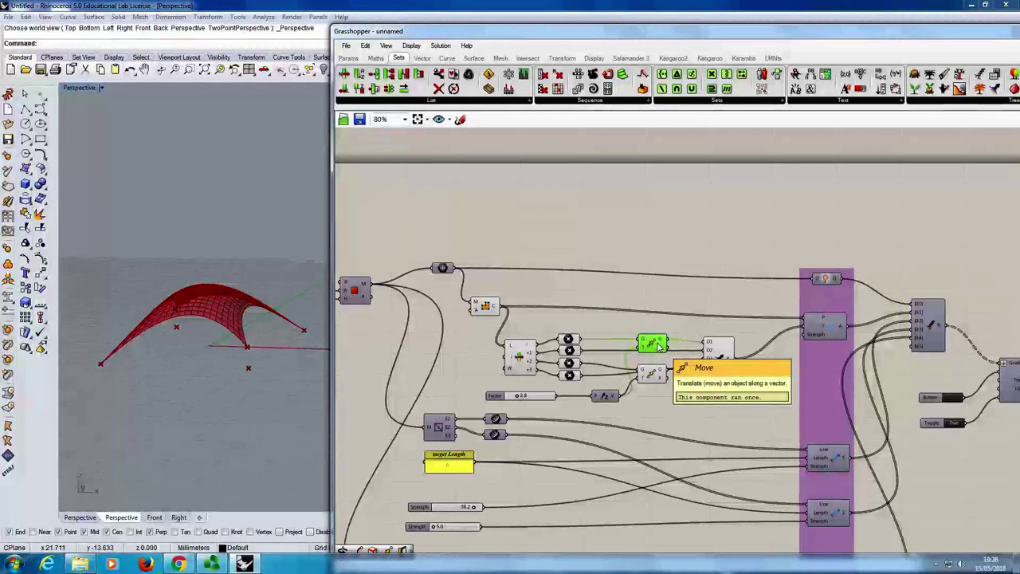
left_click(655, 378)
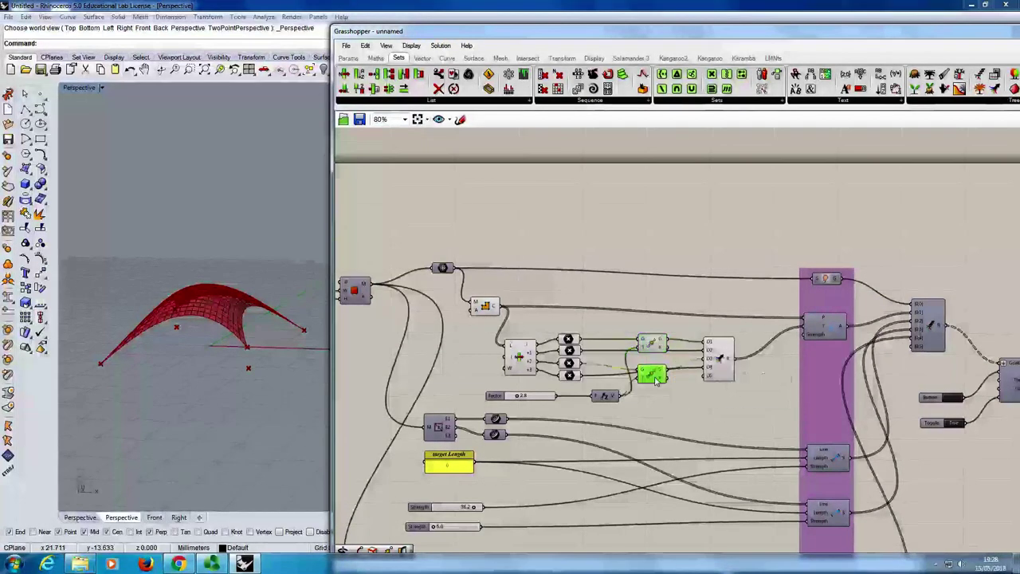
left_click(651, 343)
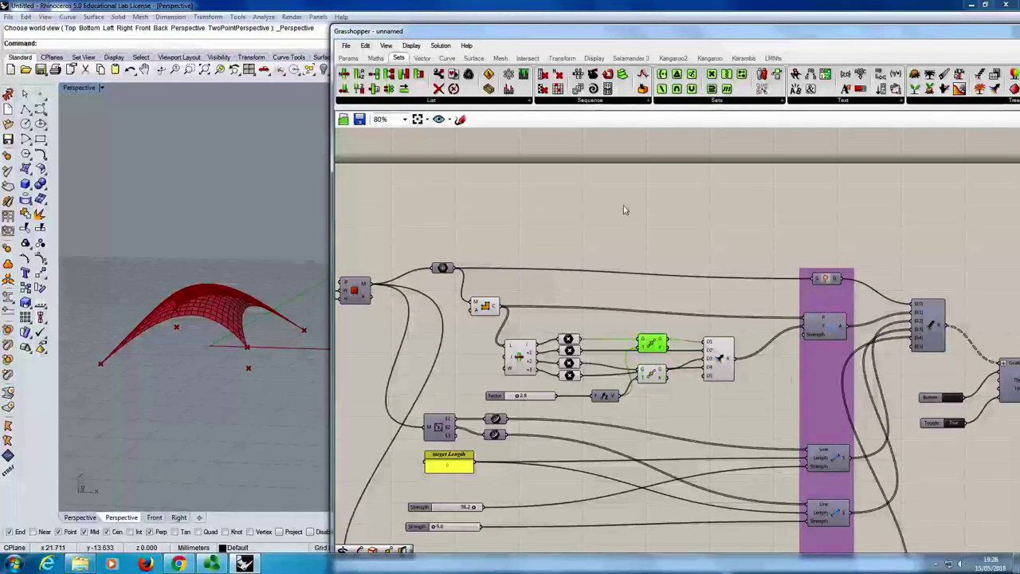
left_click(348, 59)
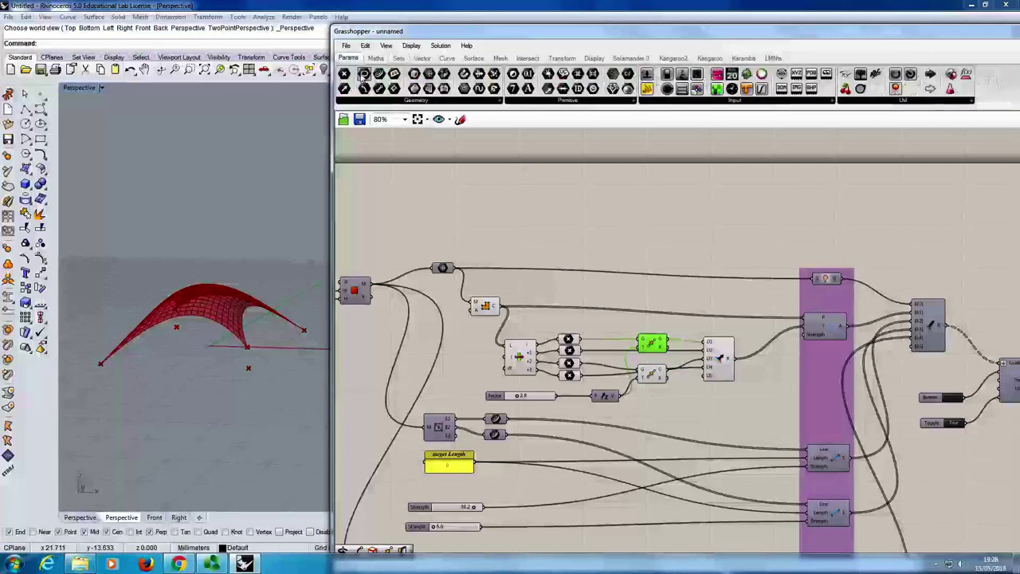
left_click_drag(349, 75, 686, 233)
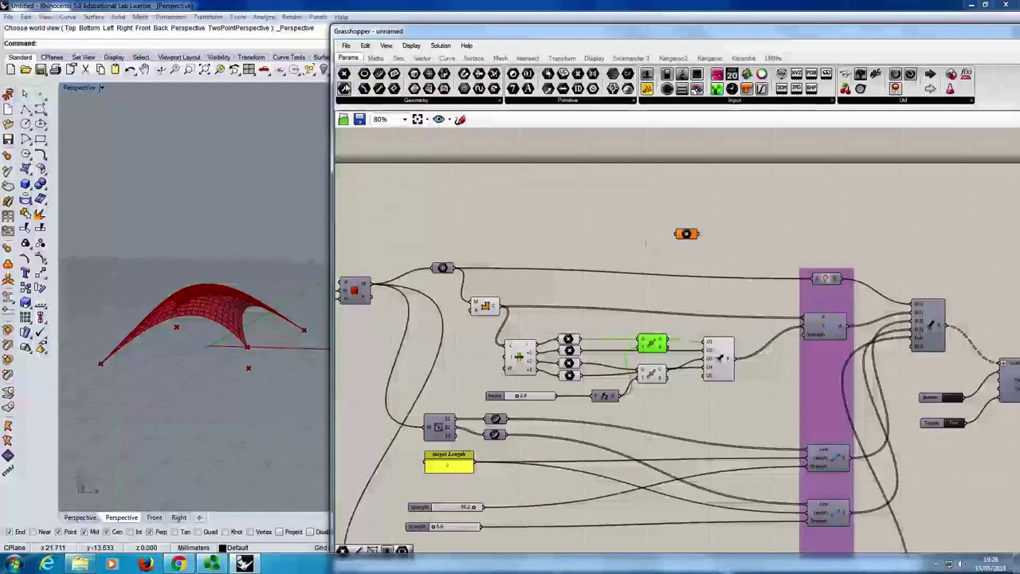
left_click_drag(344, 73, 683, 247)
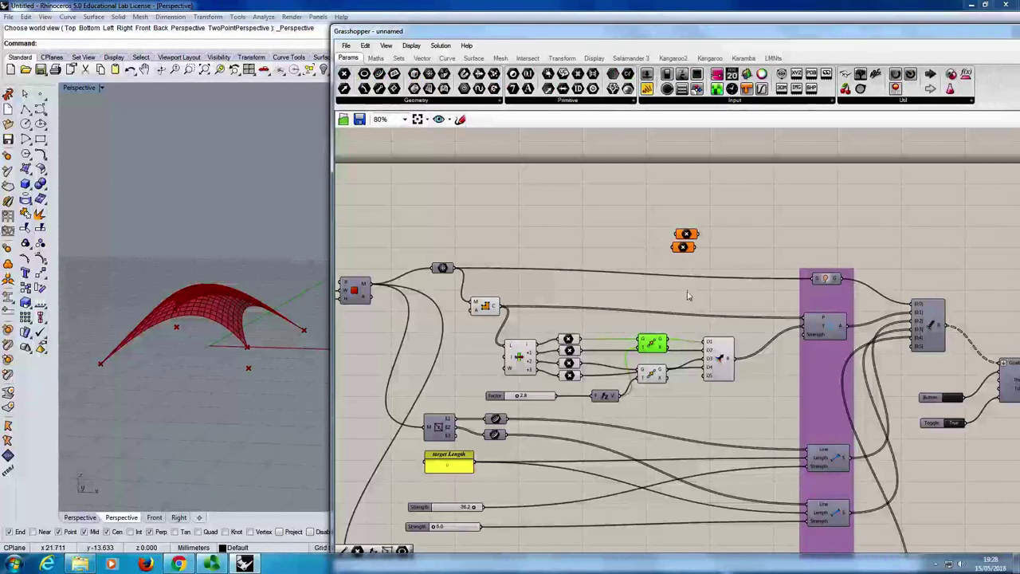
Step: Connect each Move component's geometry output to its own new Point parameter and stack the two parameters in clear canvas space
left_click_drag(673, 345, 670, 373)
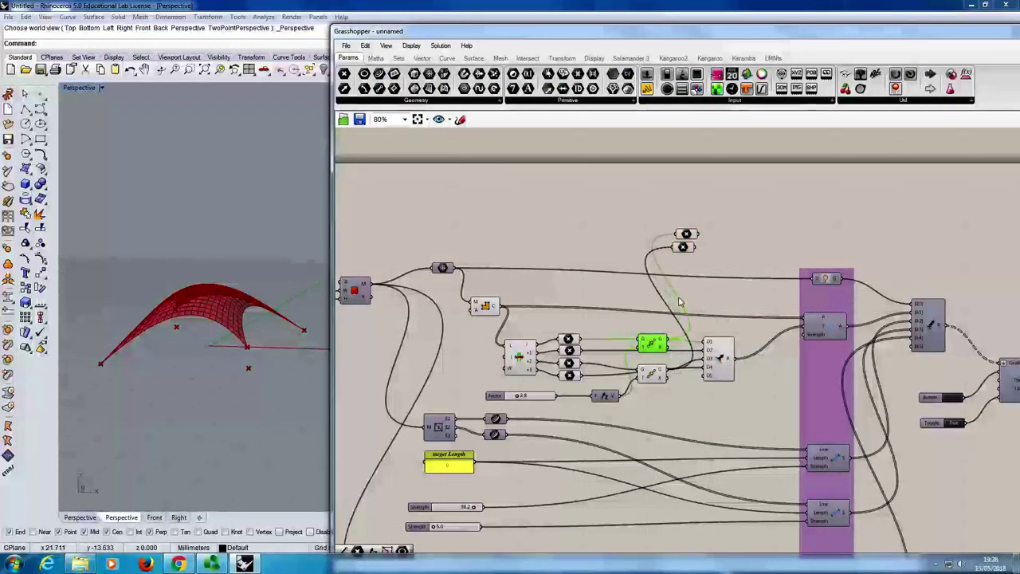
left_click(686, 236)
left_click_drag(648, 202, 609, 244)
left_click(608, 243)
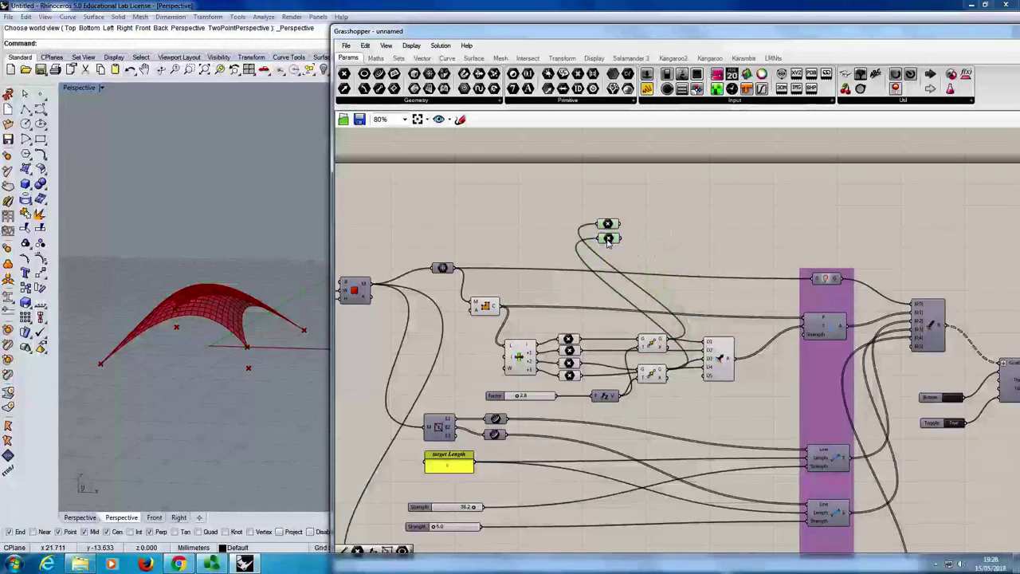
left_click(666, 252)
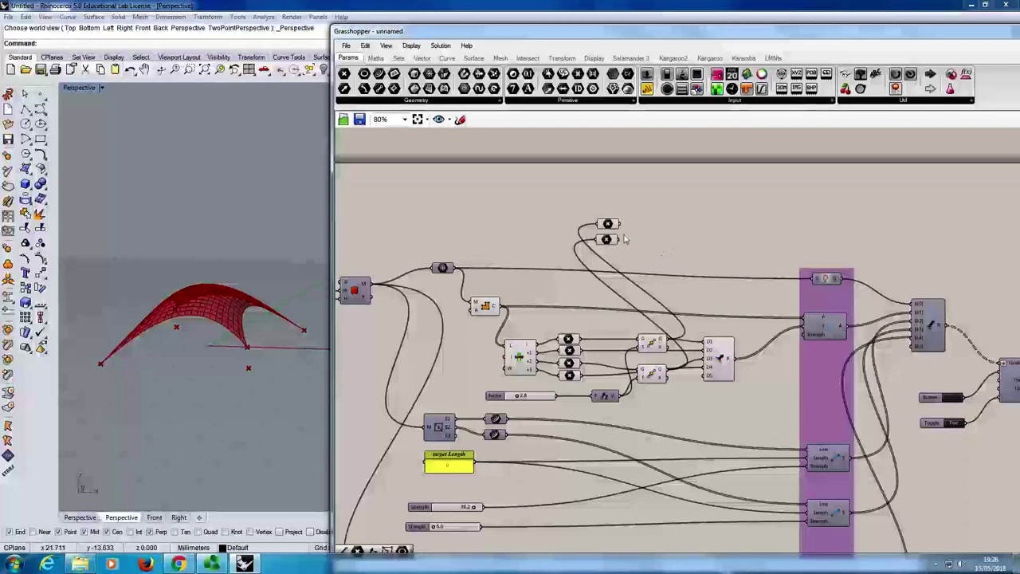
Step: Add a Catenary component and place it beside the two new Point parameters
left_click(447, 60)
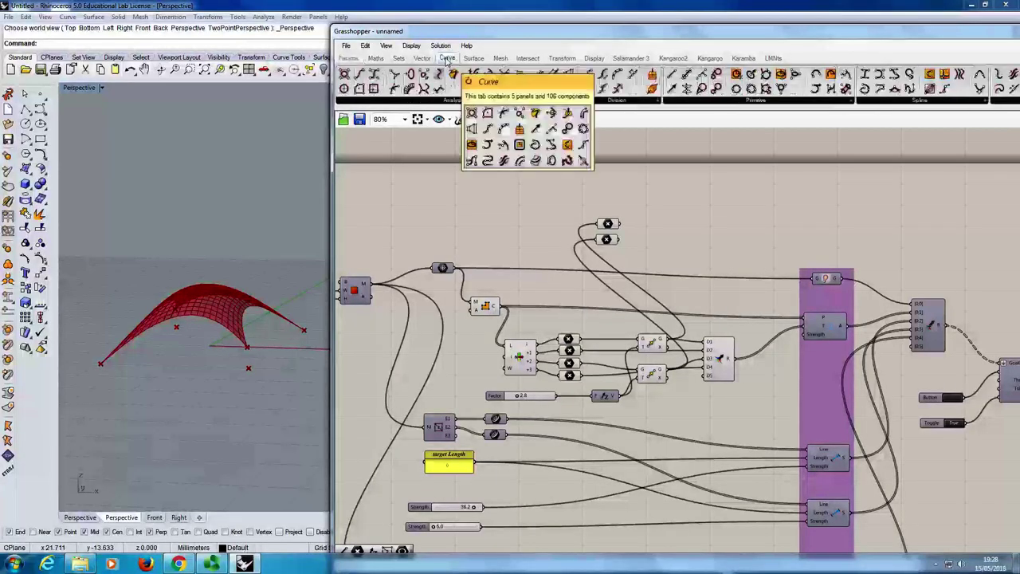
left_click(921, 101)
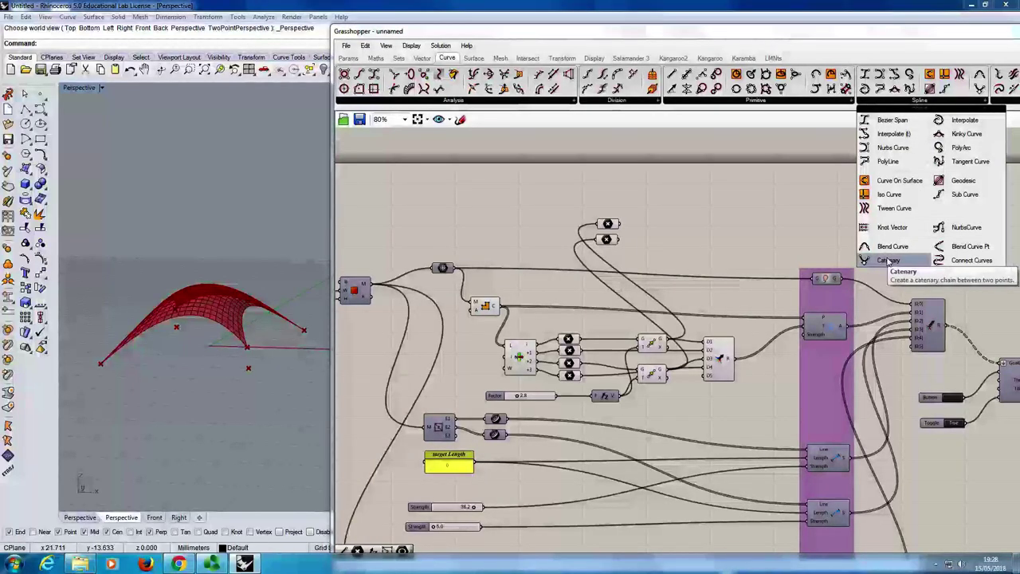
left_click_drag(888, 261, 724, 228)
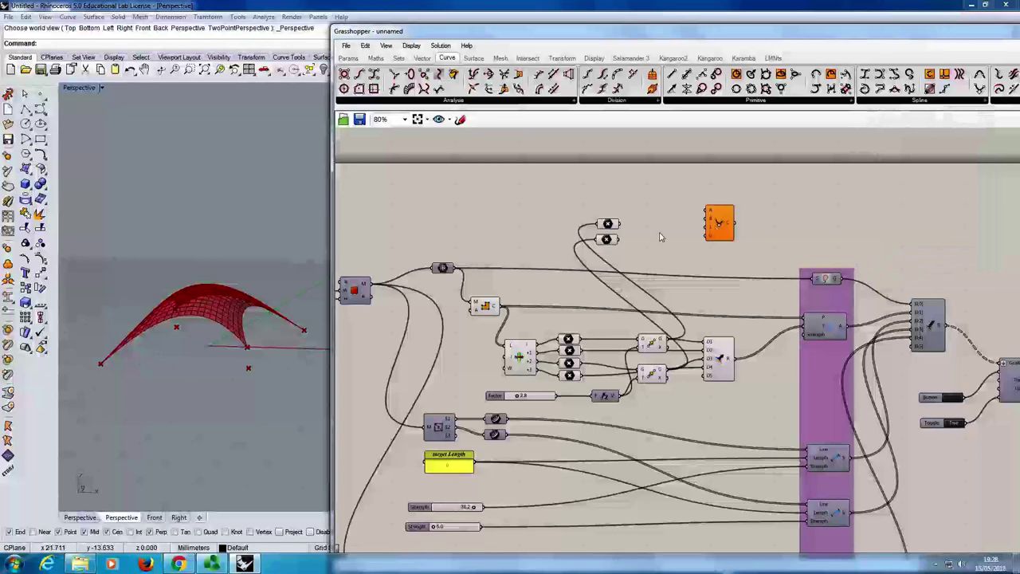
left_click_drag(608, 223, 604, 220)
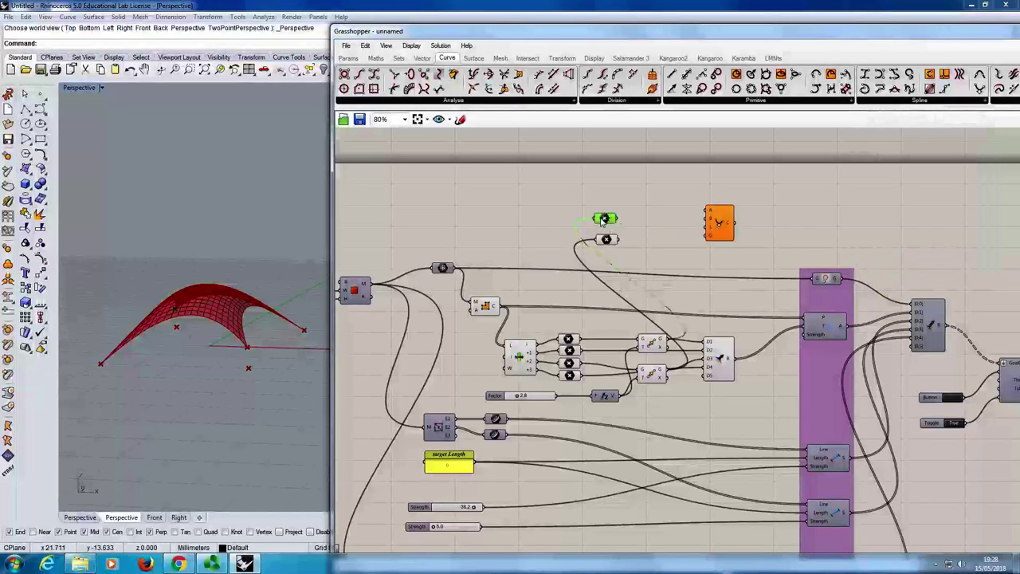
left_click(716, 228)
left_click_drag(716, 228, 678, 233)
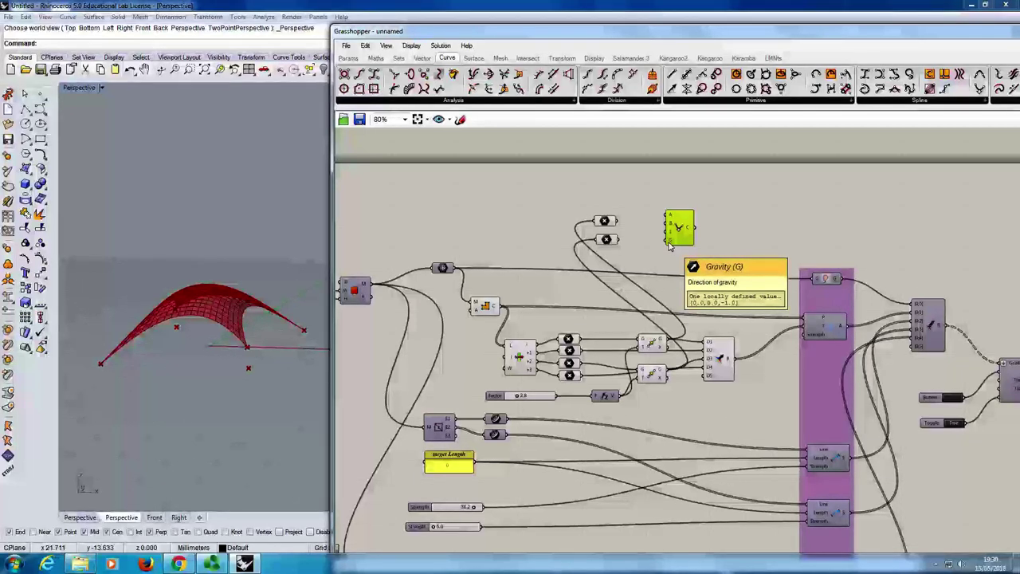
Step: Add a Unit Z vector and connect it to the Catenary's Gravity input
left_click(632, 260)
double_click(632, 260)
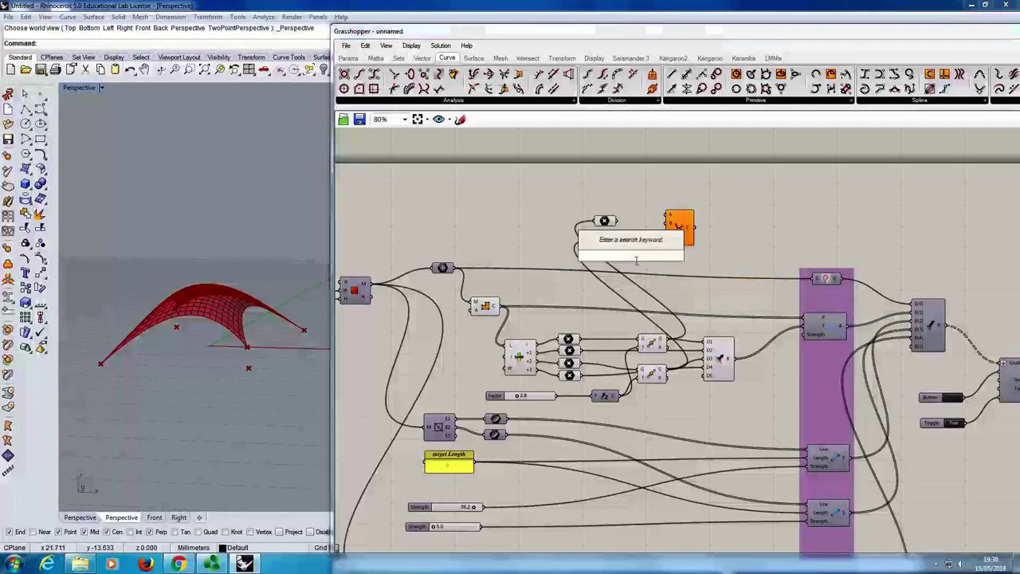
type("div")
left_click(633, 243)
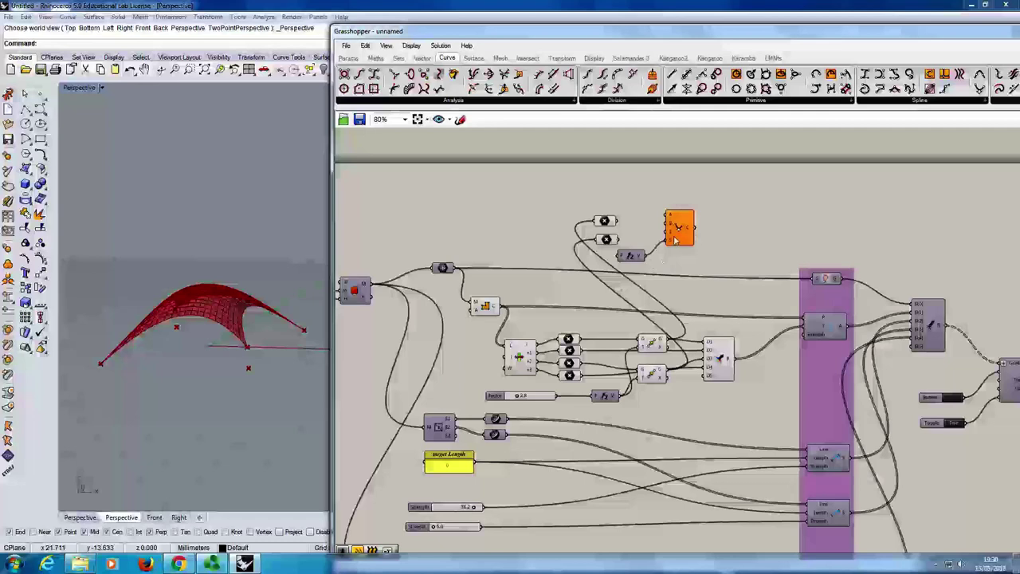
mouse_move(672, 244)
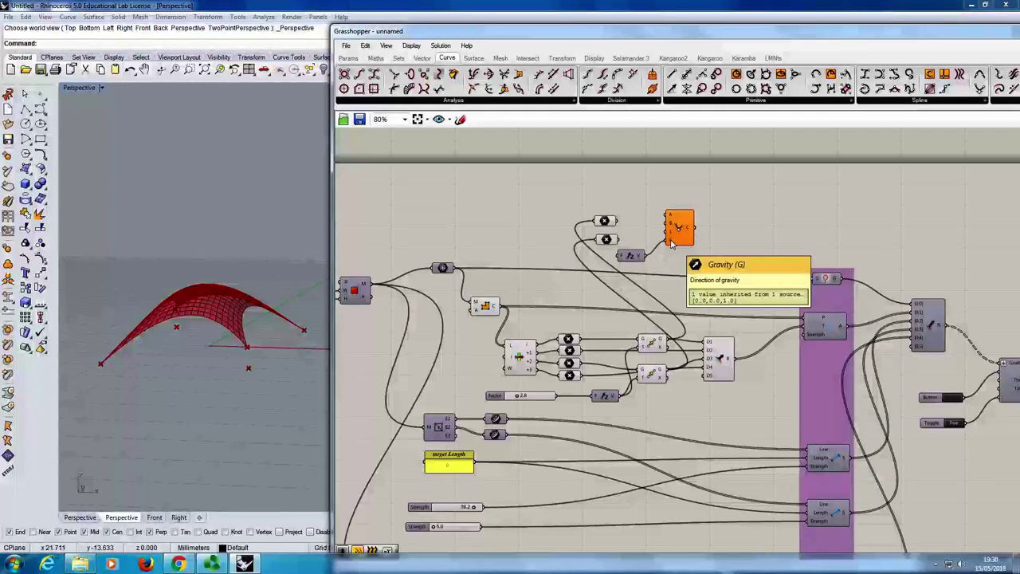
mouse_move(638, 256)
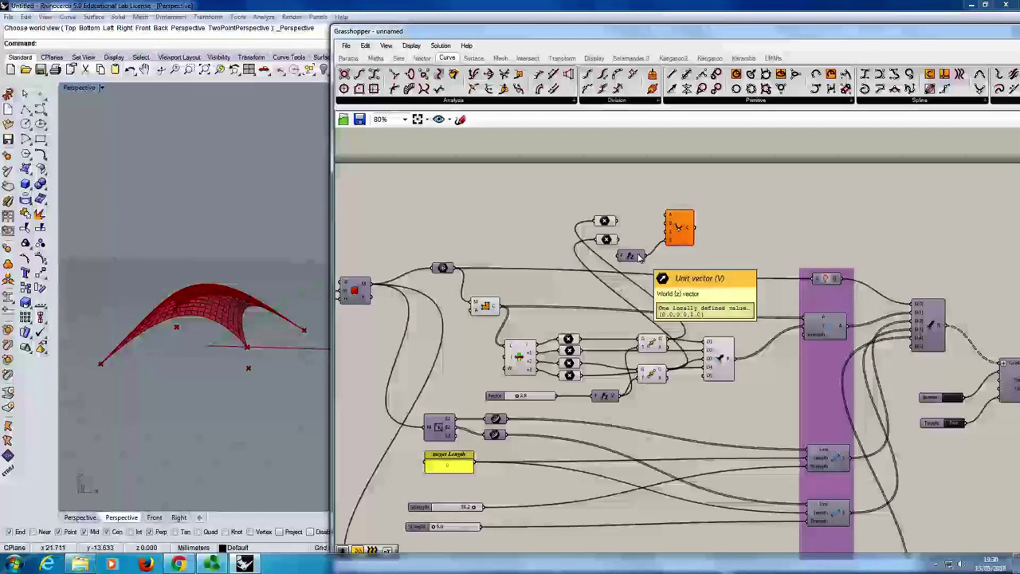
Step: Connect the two Point parameters to the Catenary's A and B inputs and tidy their arrangement
left_click_drag(679, 229, 696, 231)
left_click(605, 239)
mouse_move(606, 239)
left_mouse_down()
mouse_move(690, 230)
mouse_move(619, 235)
left_mouse_up()
left_click(604, 221)
left_click(606, 236, "shift")
left_click_drag(605, 236, 610, 224)
left_click(656, 209)
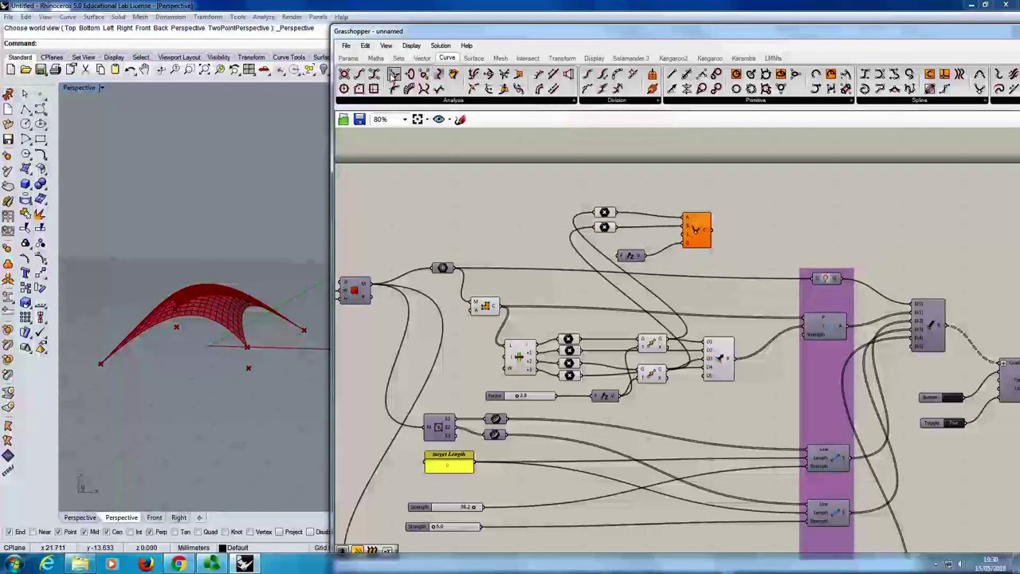
Step: Add a Distance component between the two corner Point parameters and rearrange the group to make room before the Catenary
left_click(423, 59)
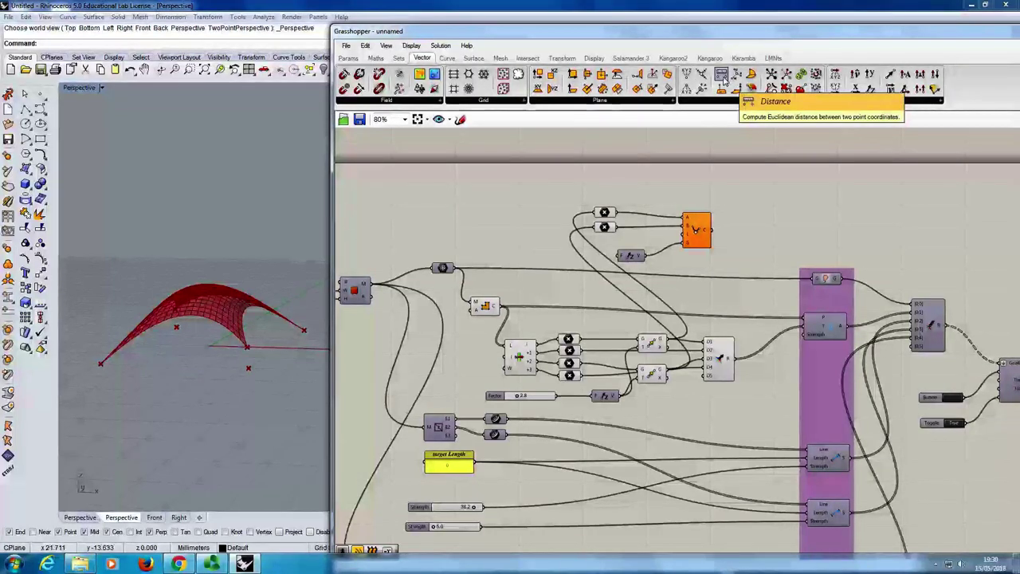
left_click_drag(723, 77, 655, 199)
left_click(664, 198)
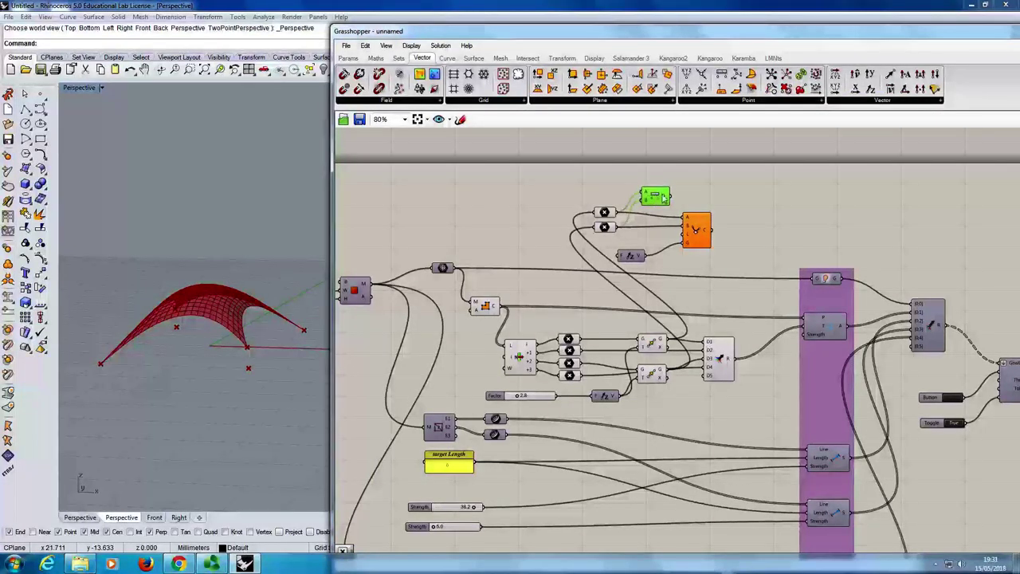
left_click_drag(695, 231, 703, 227)
left_click(661, 197)
left_click_drag(578, 188, 678, 244)
mouse_move(652, 201)
left_mouse_down()
mouse_move(618, 189)
mouse_move(643, 210)
left_mouse_up()
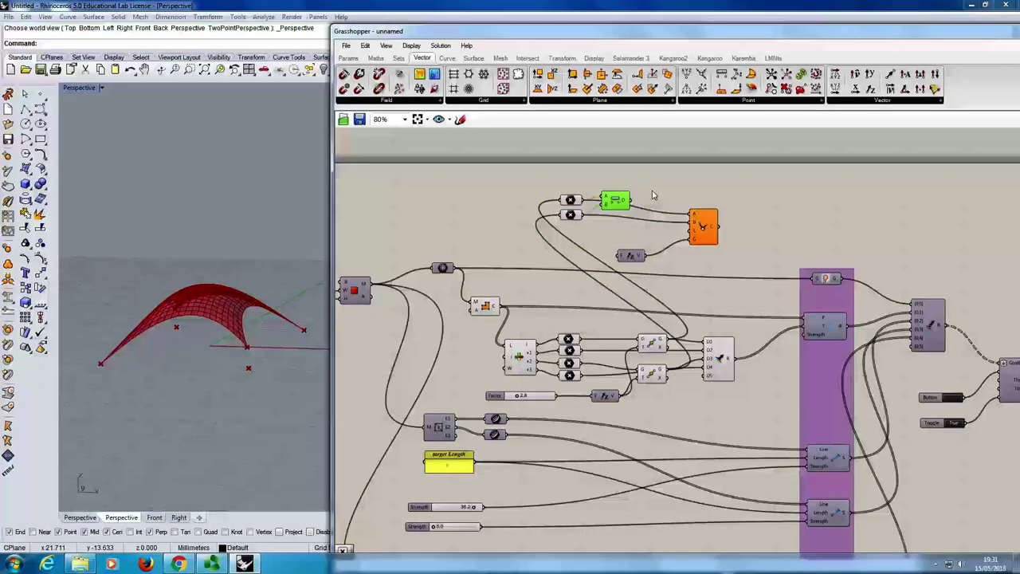
Step: Add a Multiplication component next to the Distance component and feed the distance into its A input
left_click(375, 59)
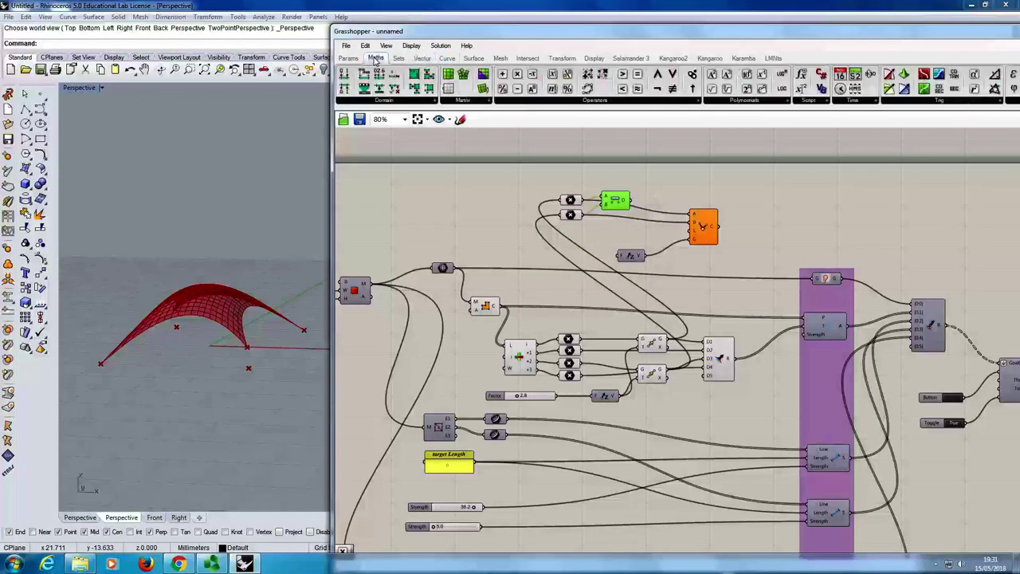
left_click(582, 104)
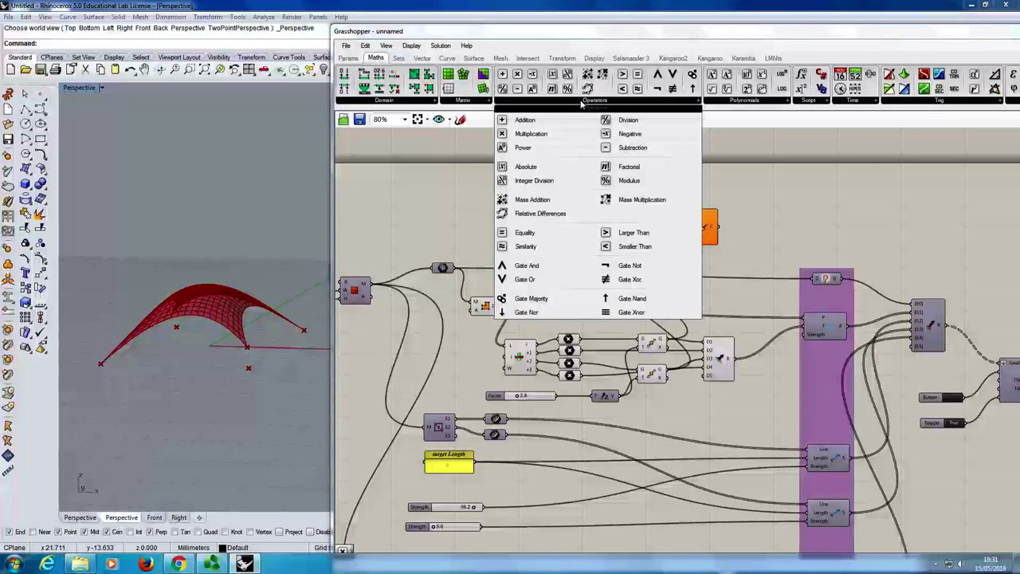
left_click_drag(526, 136, 647, 200)
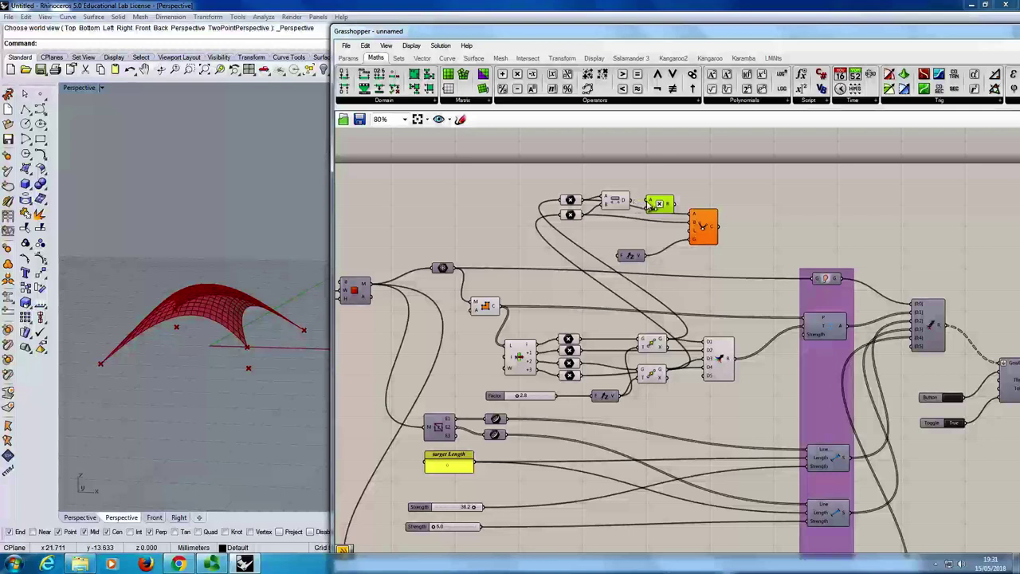
Step: Add a number slider ranging from 1.00 to 2.00 below the two upper Point parameters
left_click(604, 233)
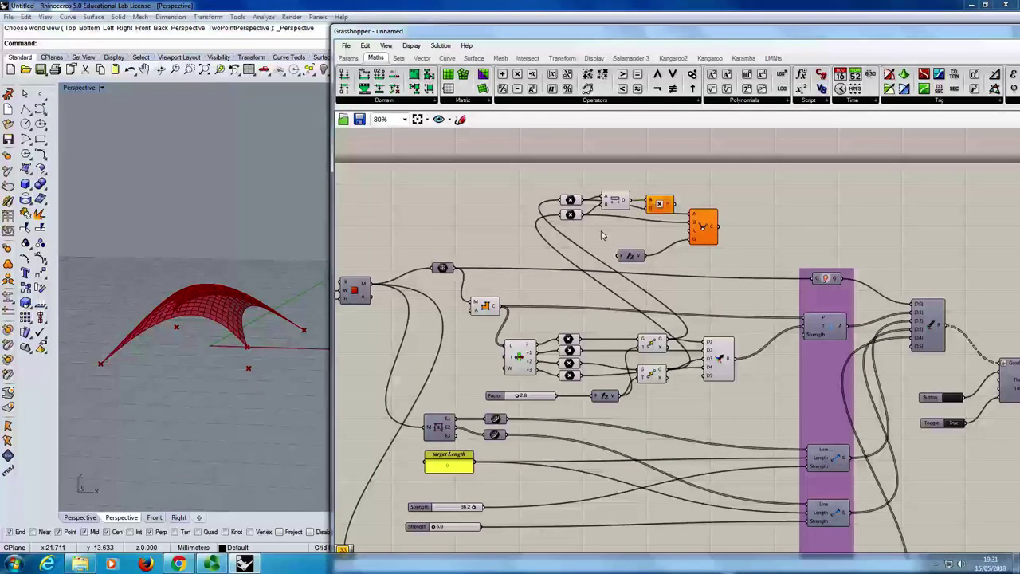
double_click(591, 233)
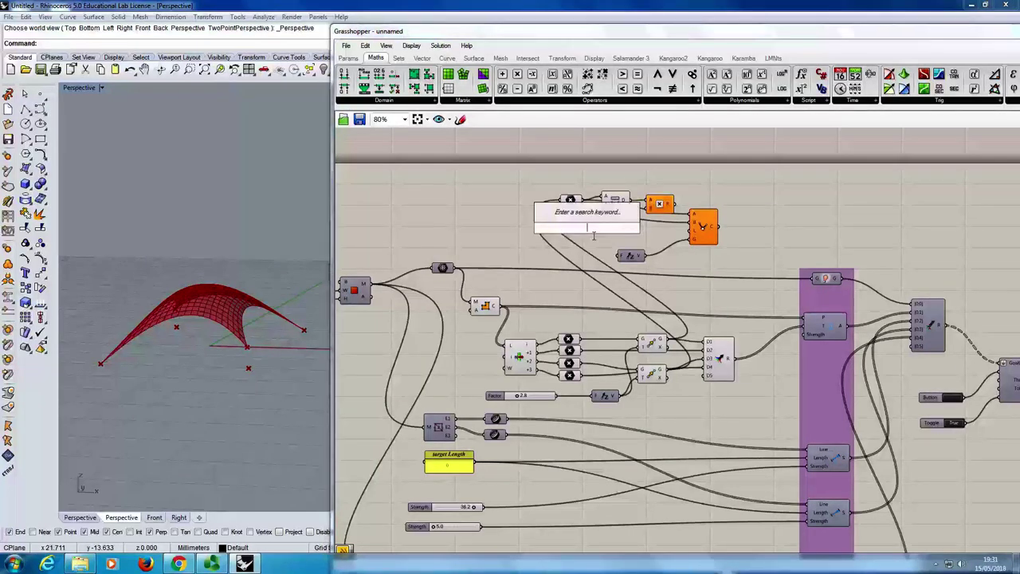
type("1")
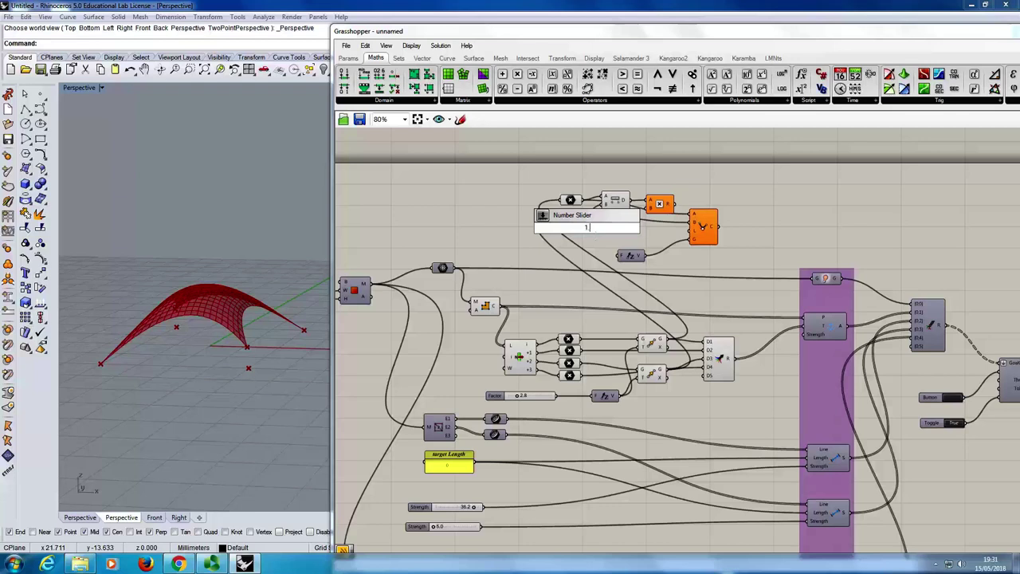
type(".")
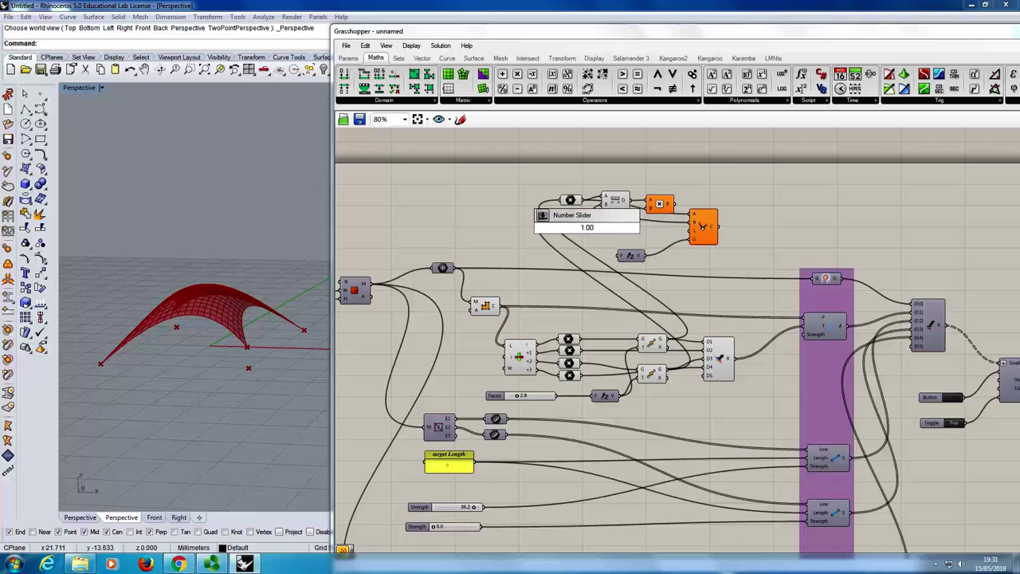
type(".")
type(".2")
key("Return")
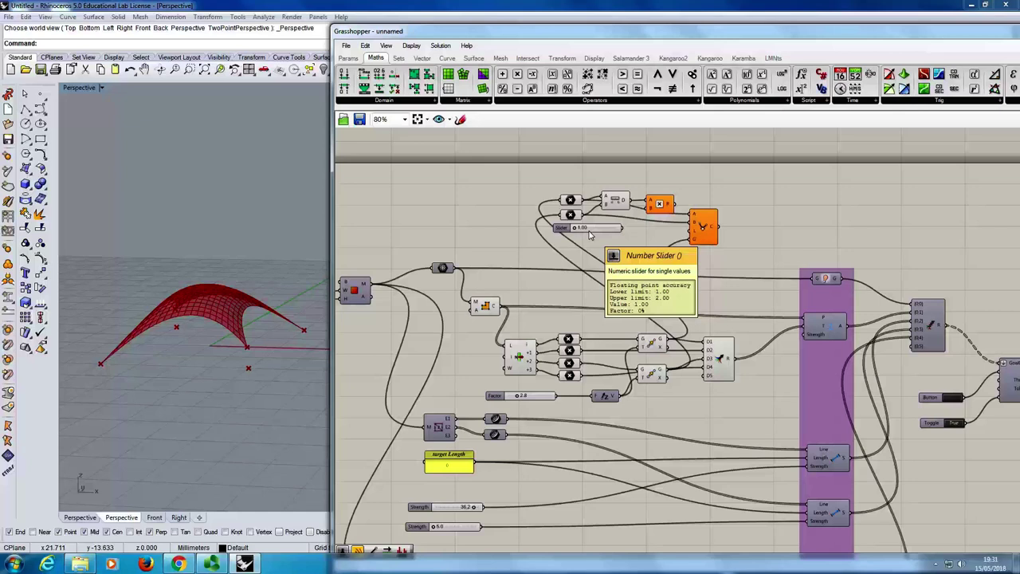
Step: Connect the slider to the Multiplication's B input and the product to the Catenary's Length input, and rearrange the group
left_click_drag(660, 208, 693, 229)
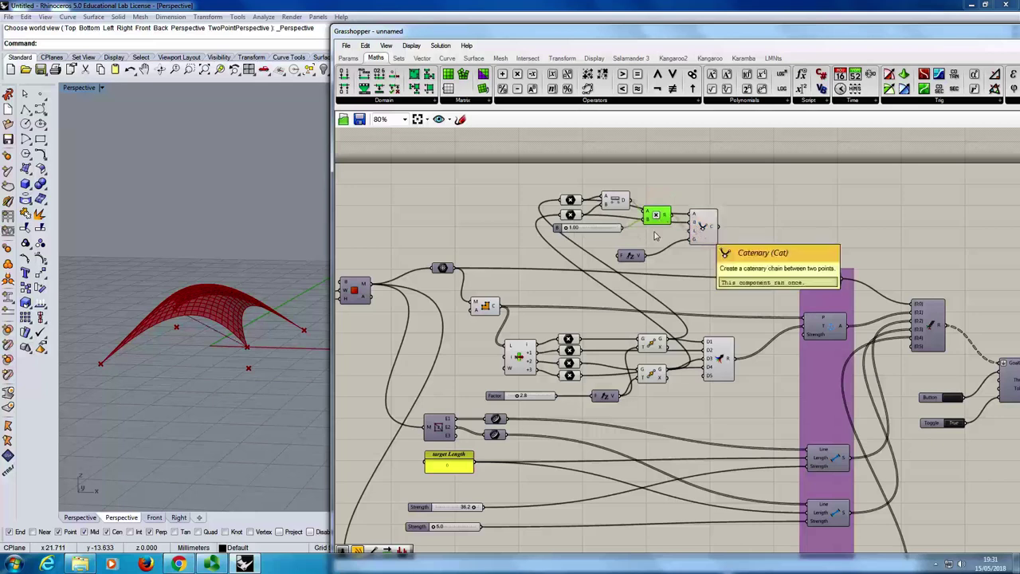
left_click_drag(574, 232, 600, 233)
left_click_drag(592, 192, 708, 207)
left_click_drag(619, 199, 599, 248)
Step: Set the catenary length factor slider to 1.19 to flatten the arch above the shell
left_click(615, 214)
right_click_drag(269, 315, 240, 282)
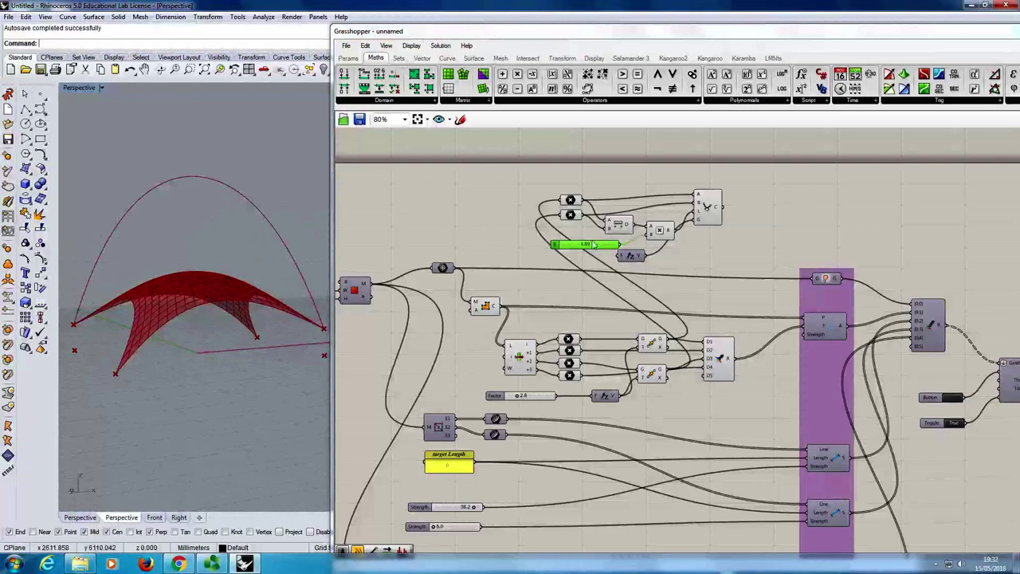
left_click_drag(593, 247, 572, 253)
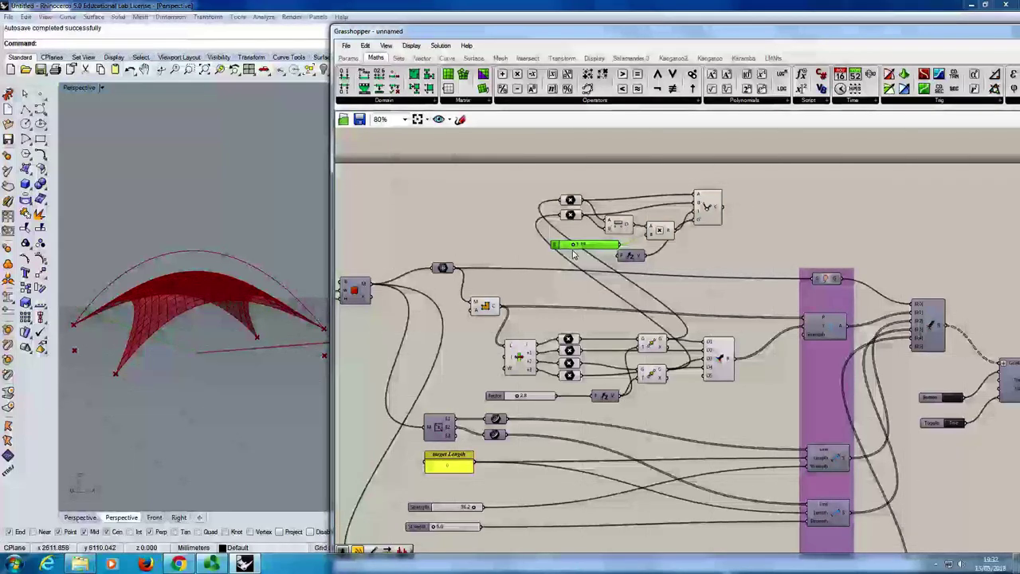
Step: Add a Kangaroo2 OnCurve goal beside the Catenary component and connect the catenary to its Curve input
left_click(674, 58)
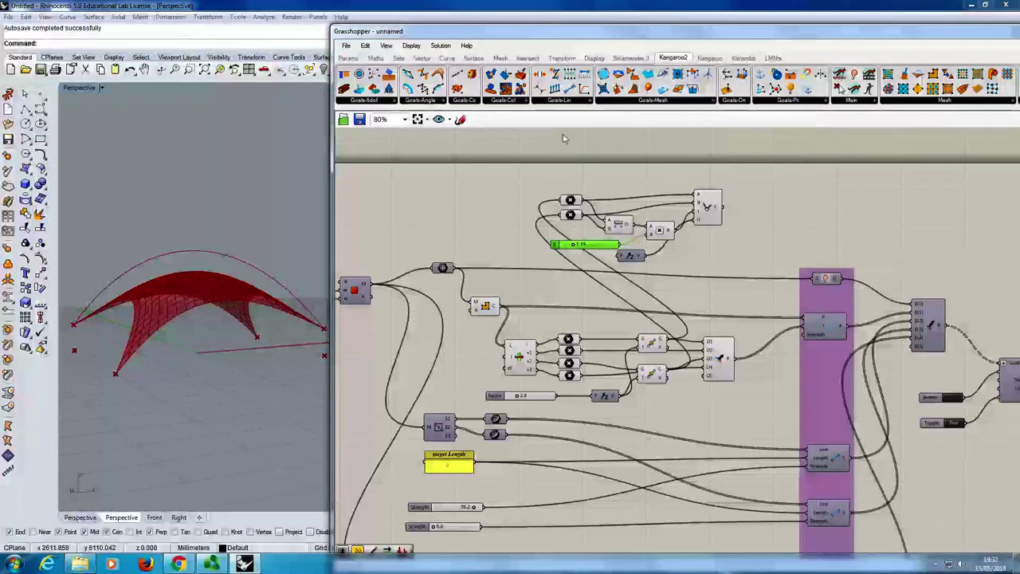
left_click(740, 100)
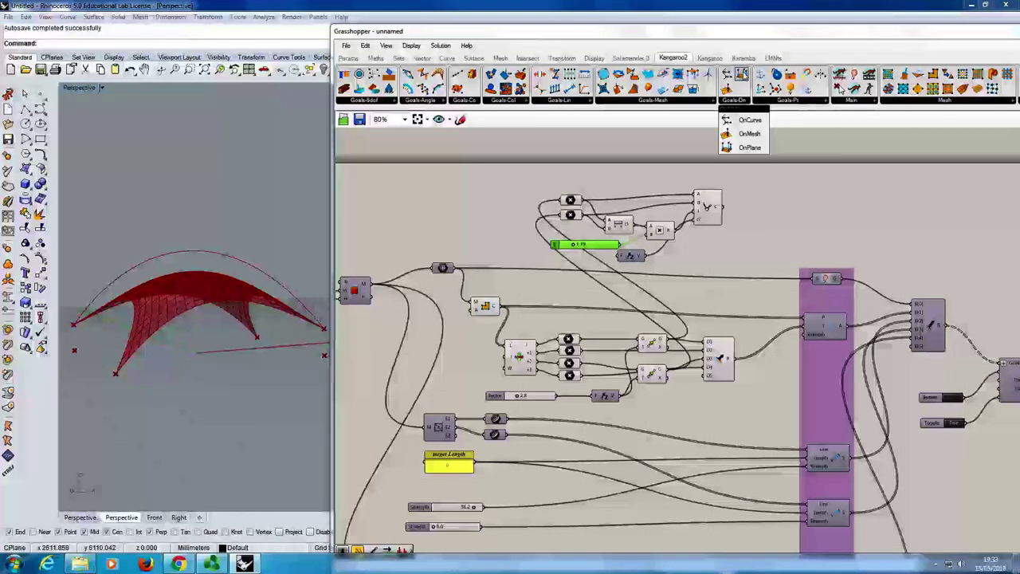
left_click(745, 122)
left_click(763, 199)
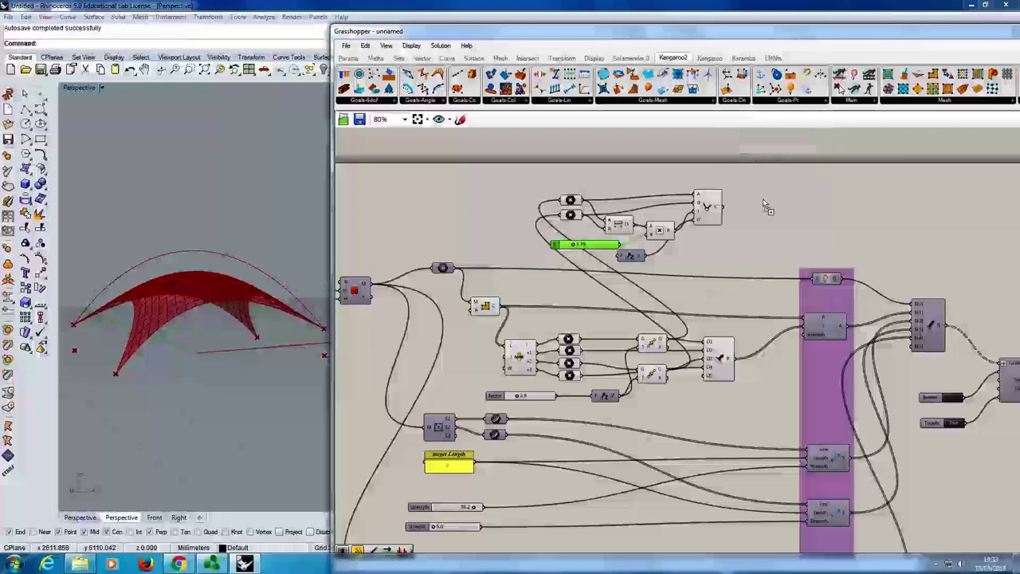
left_click_drag(769, 207, 780, 210)
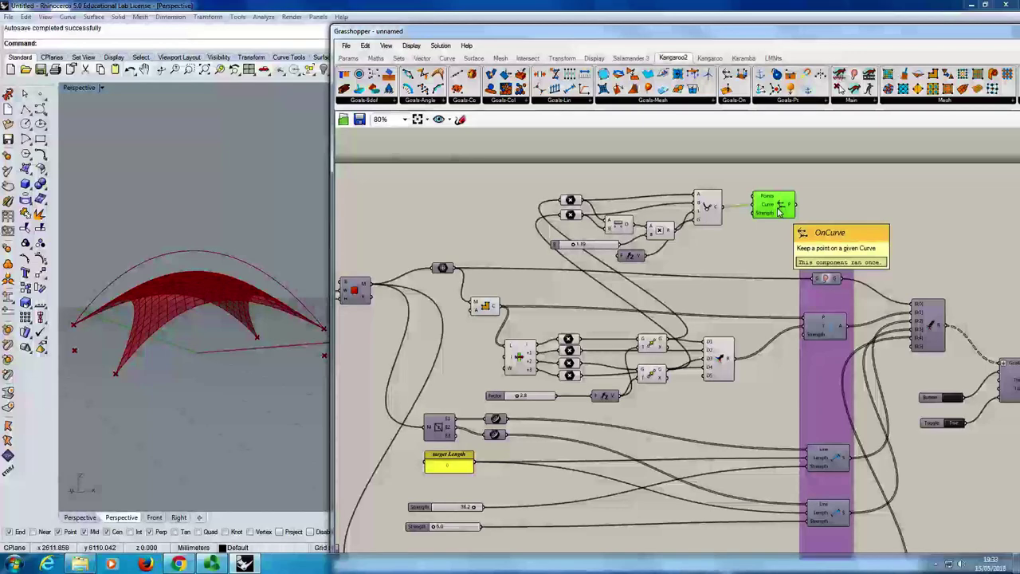
Step: Add a Curve Closest Point component in the free canvas area above the definition
right_click_drag(229, 247, 238, 326)
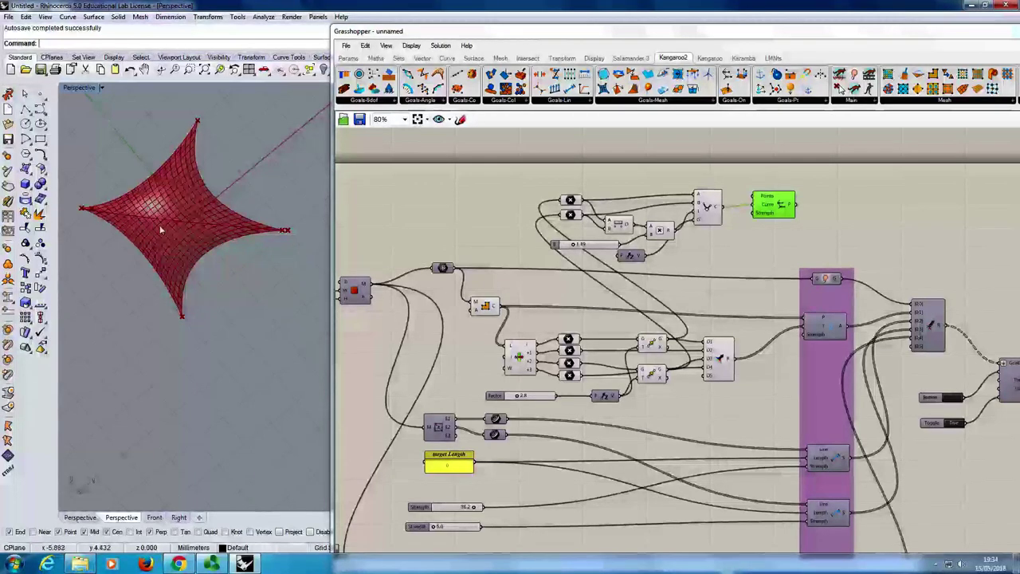
right_click_drag(226, 273, 212, 233)
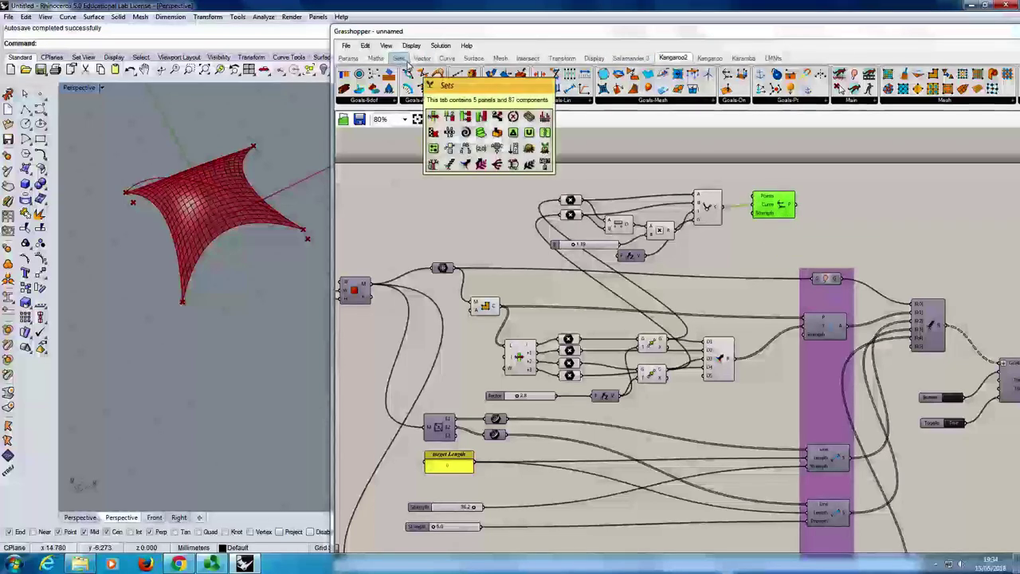
left_click(454, 62)
left_click(455, 100)
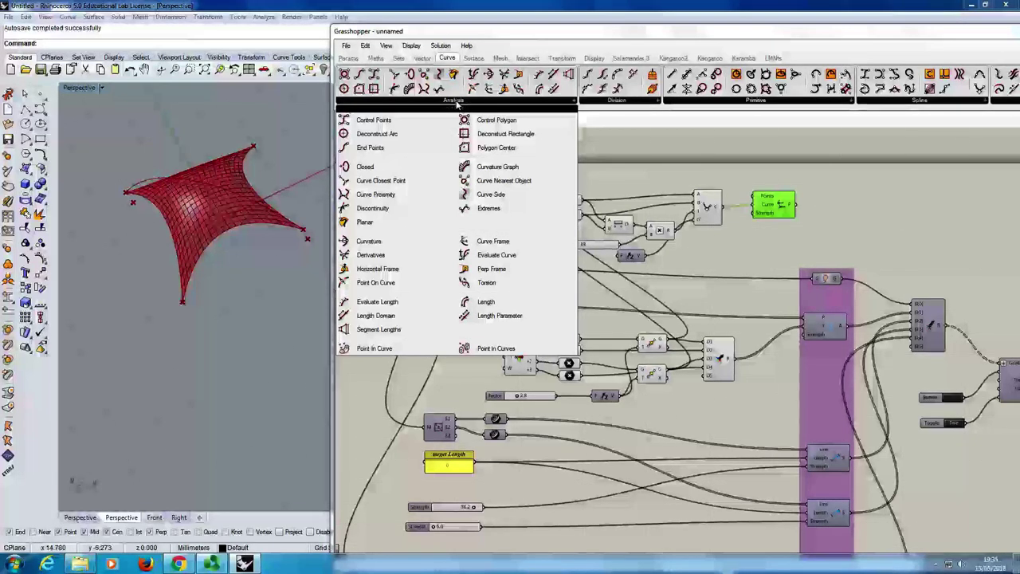
left_click(398, 183)
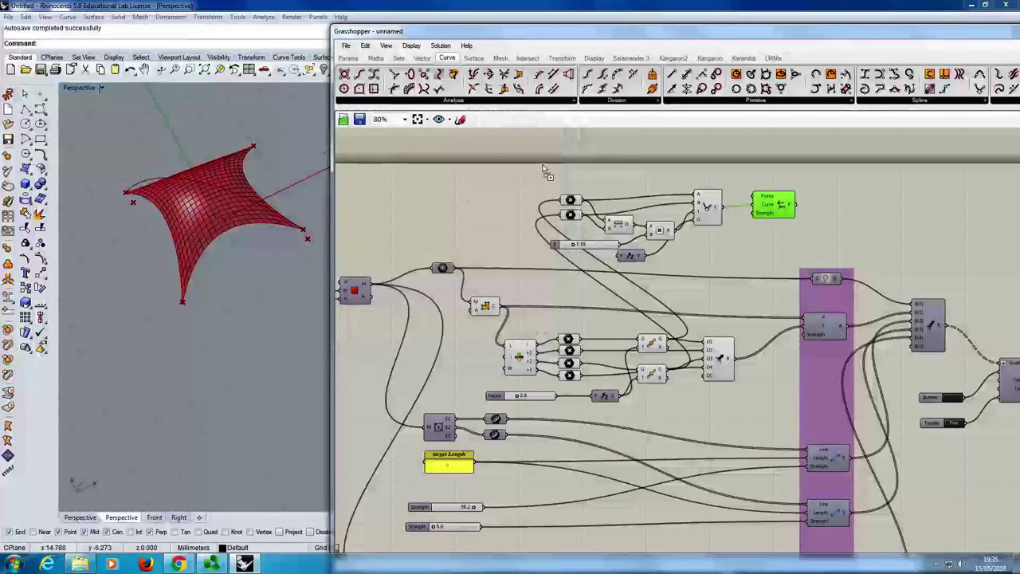
left_click(513, 157)
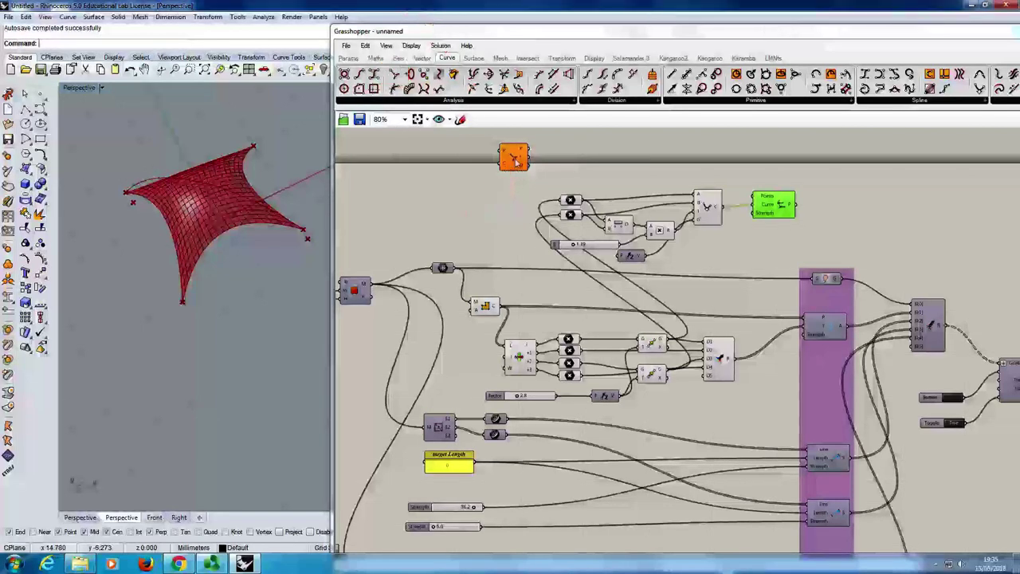
left_click_drag(510, 167, 486, 172)
scroll(662, 196, "down", 3)
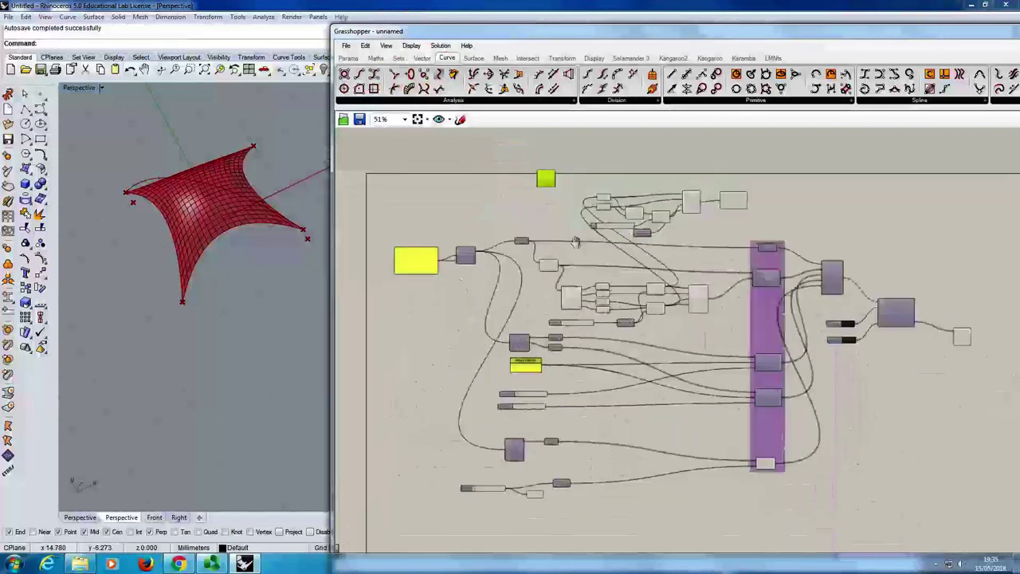
right_click_drag(843, 492, 867, 482)
left_click_drag(867, 482, 1001, 524)
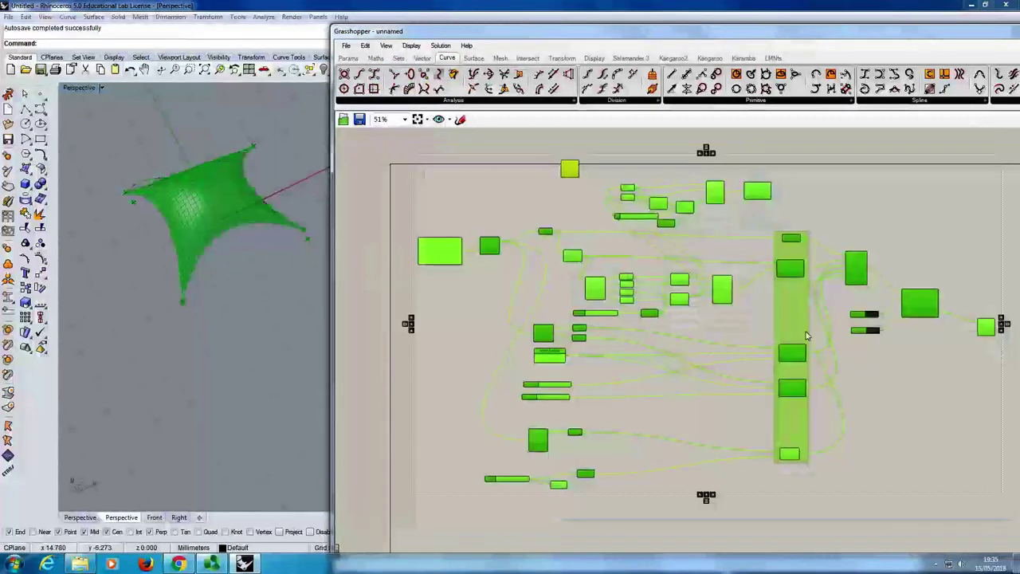
left_click(889, 227)
scroll(557, 212, "up", 3)
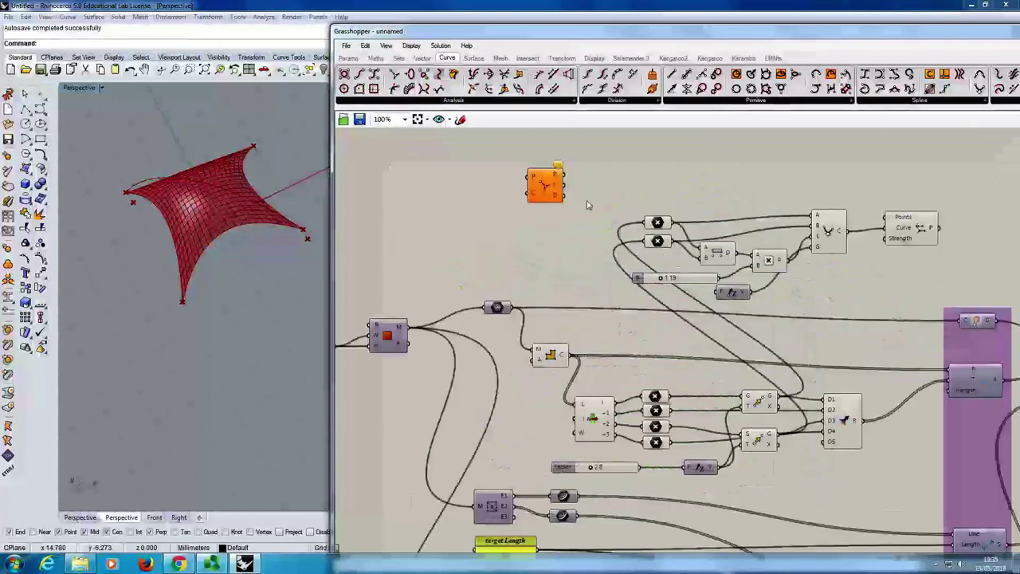
scroll(548, 207, "down", 2)
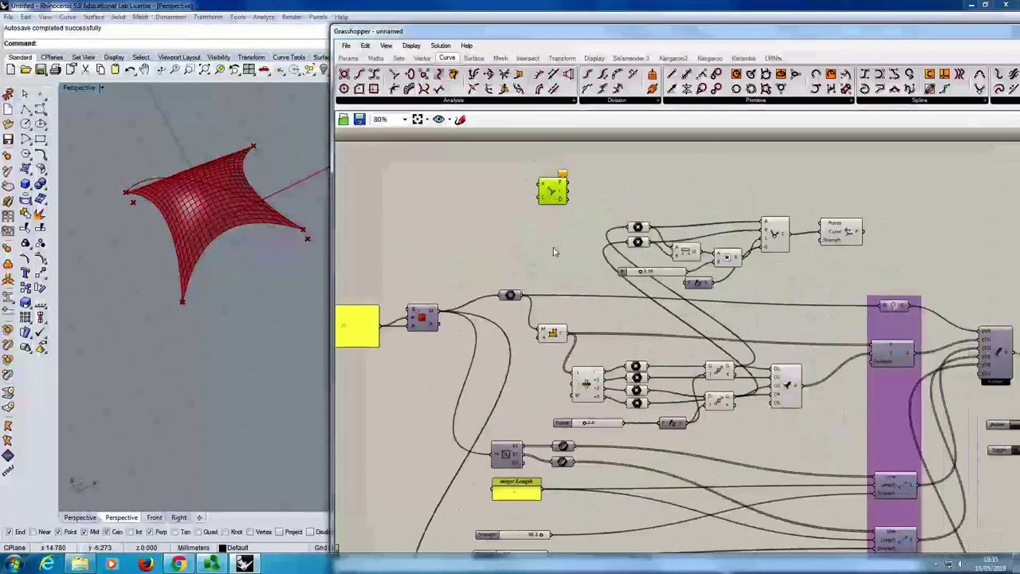
Step: Nudge the Curve Closest Point component and turn on the preview of the Point parameter holding the mesh vertices
left_click_drag(540, 202, 553, 197)
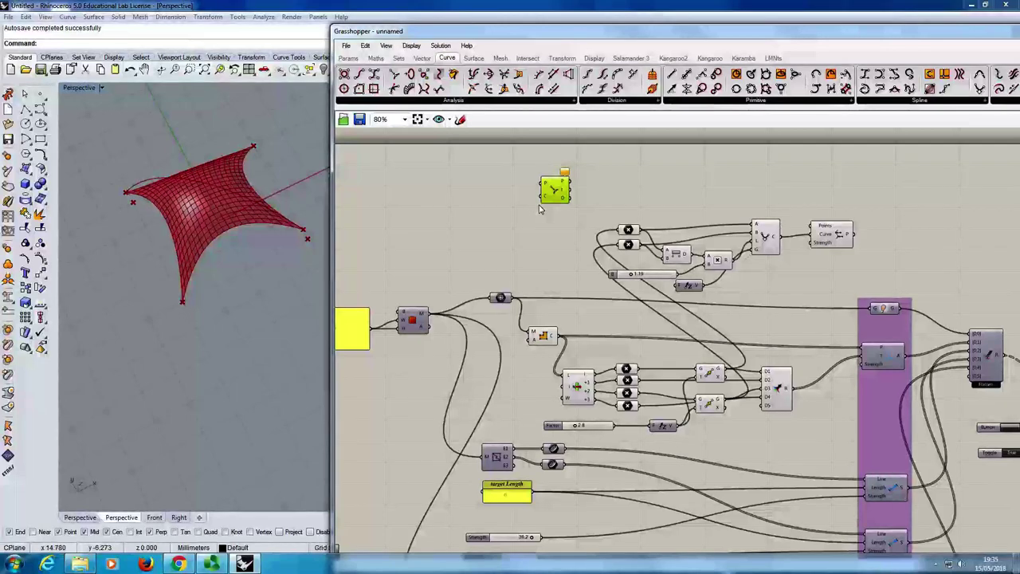
right_click_drag(560, 321, 523, 314)
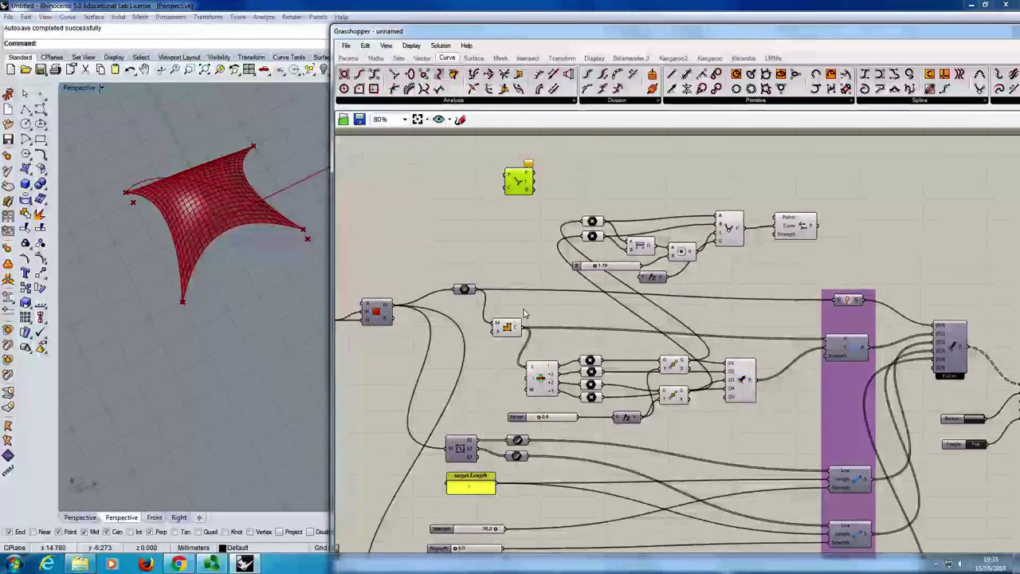
right_click_drag(525, 314, 510, 266)
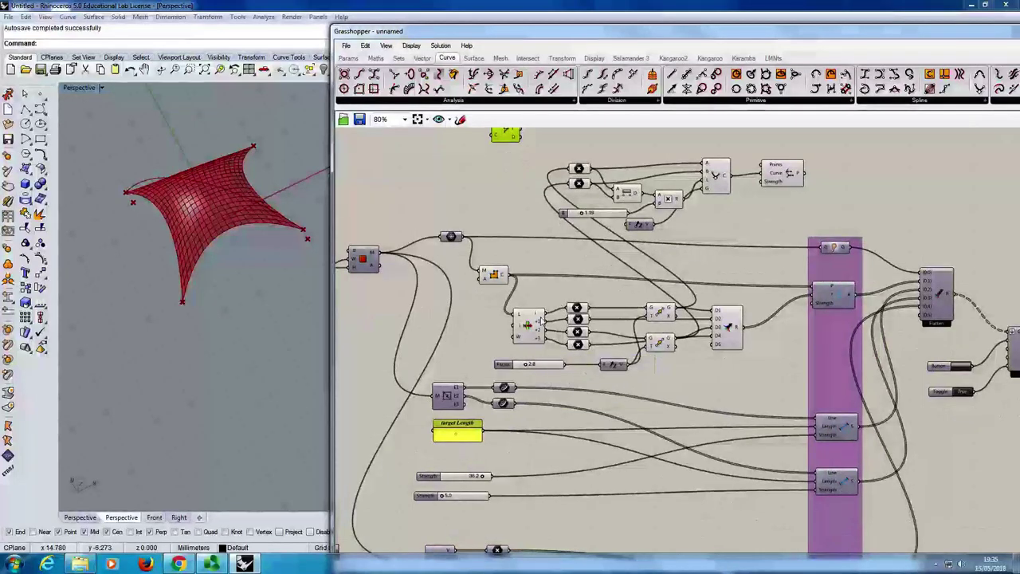
right_click_drag(527, 501, 520, 438)
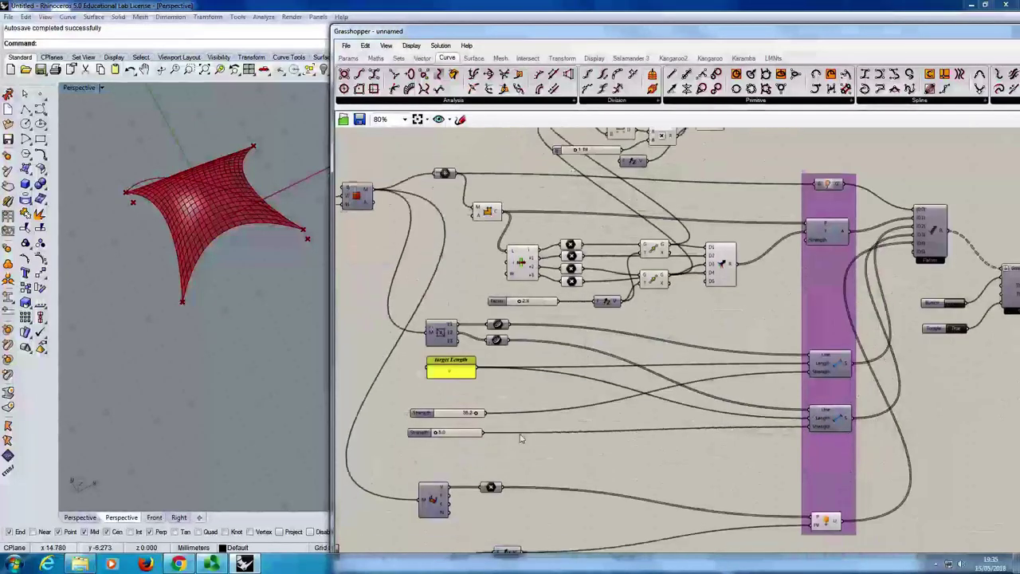
right_click(490, 488)
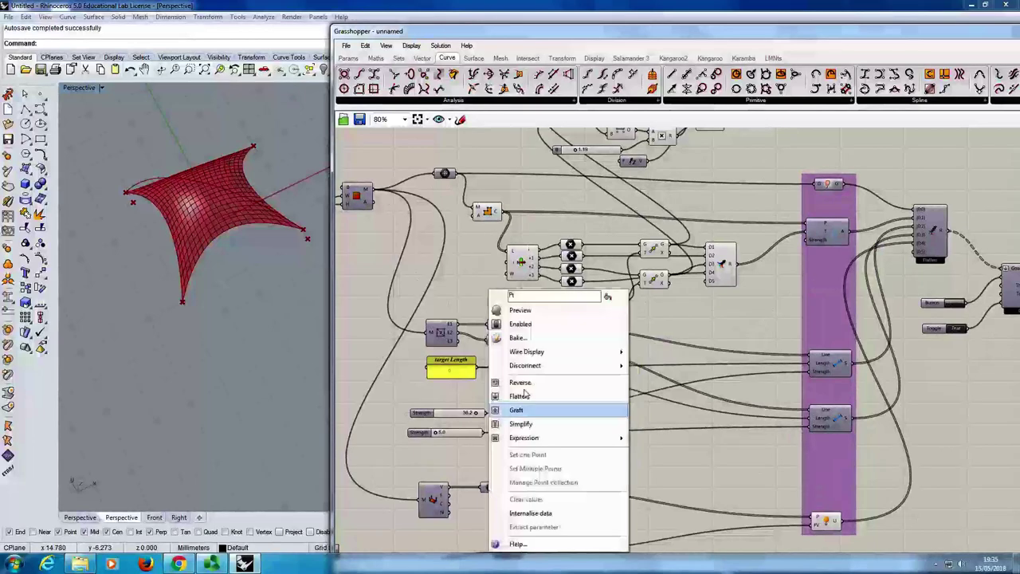
left_click(526, 323)
Step: Examine the previewed mesh vertices and highlight the first and third corner Point parameters to locate the edge beneath the catenary
right_click_drag(289, 326, 230, 283)
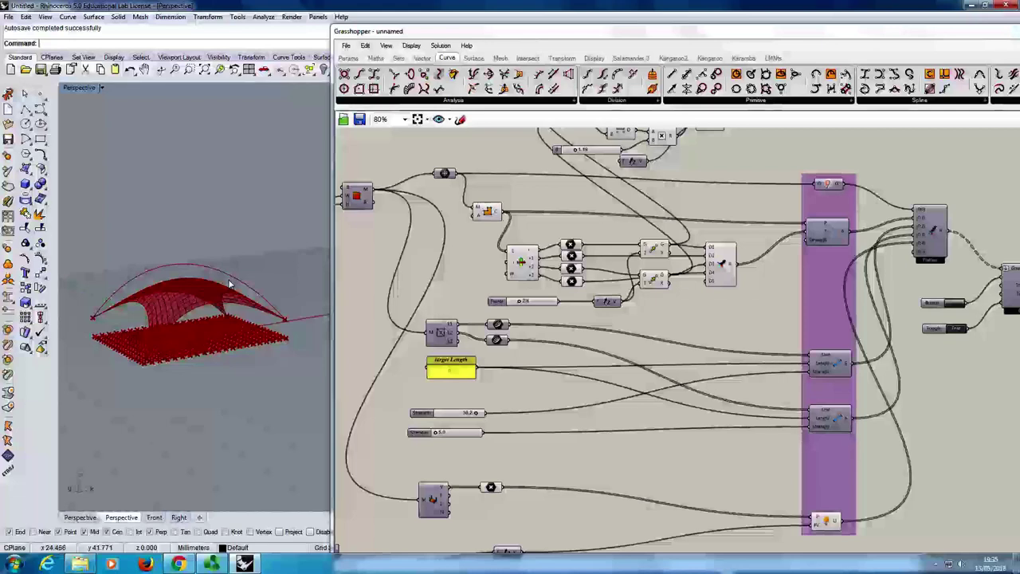
right_click_drag(269, 319, 271, 320)
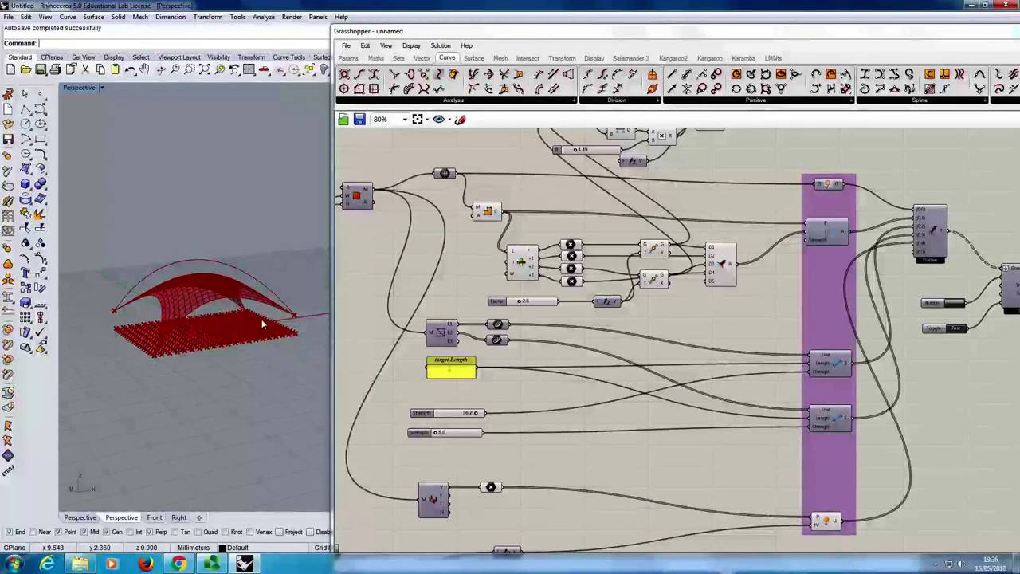
right_click_drag(259, 318, 251, 351)
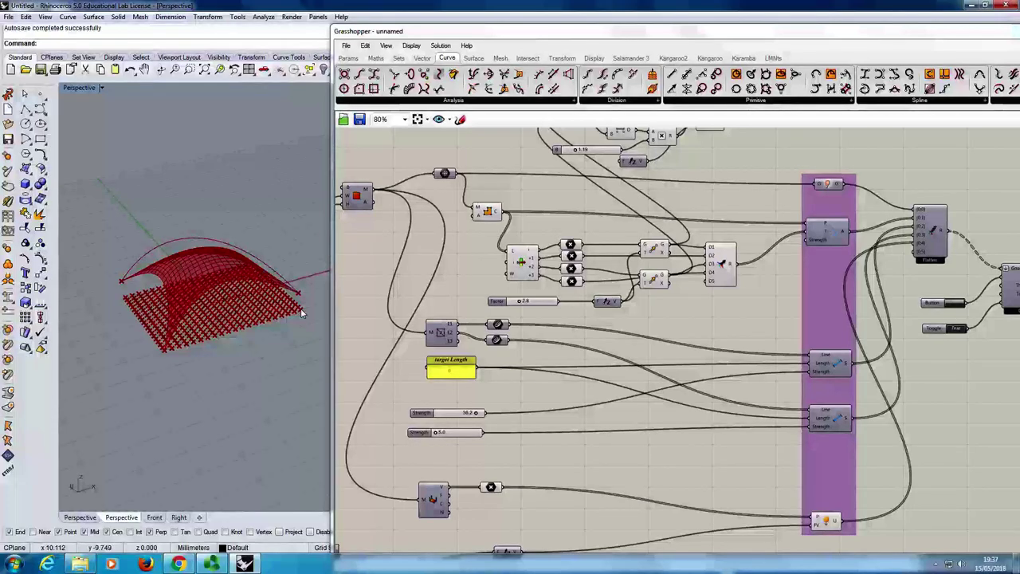
right_click_drag(466, 230, 390, 273)
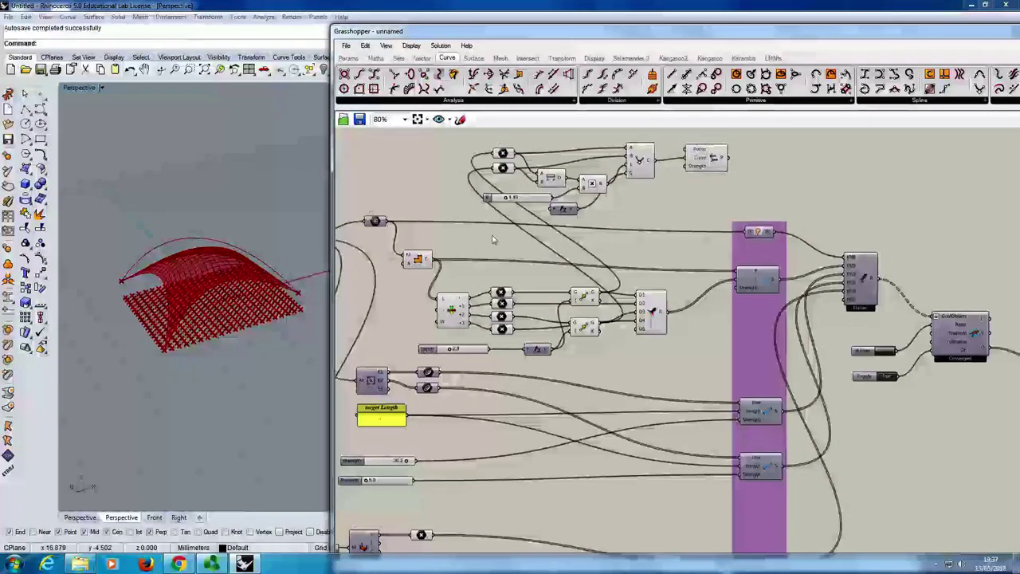
right_click_drag(443, 217, 491, 263)
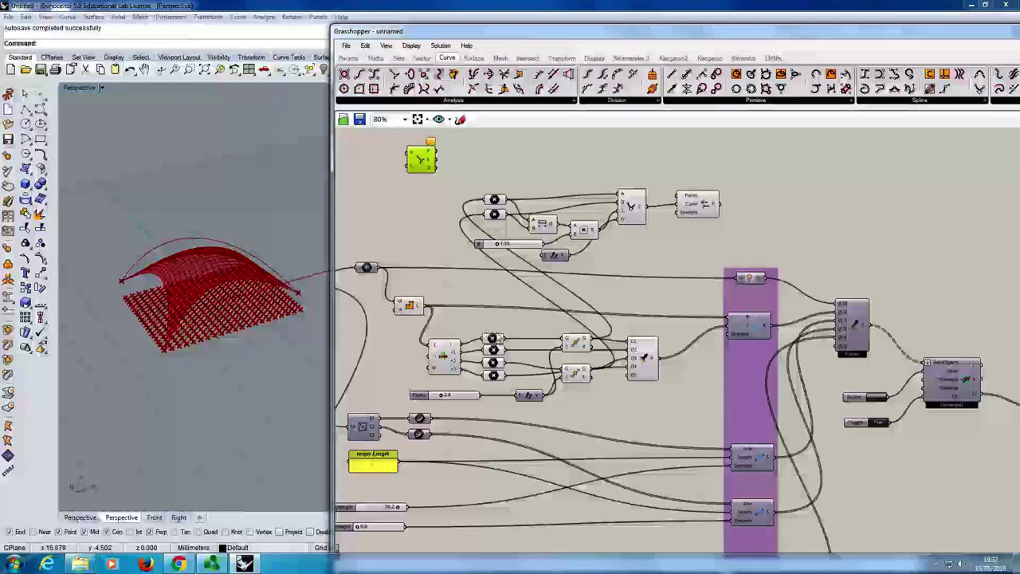
left_click(492, 338)
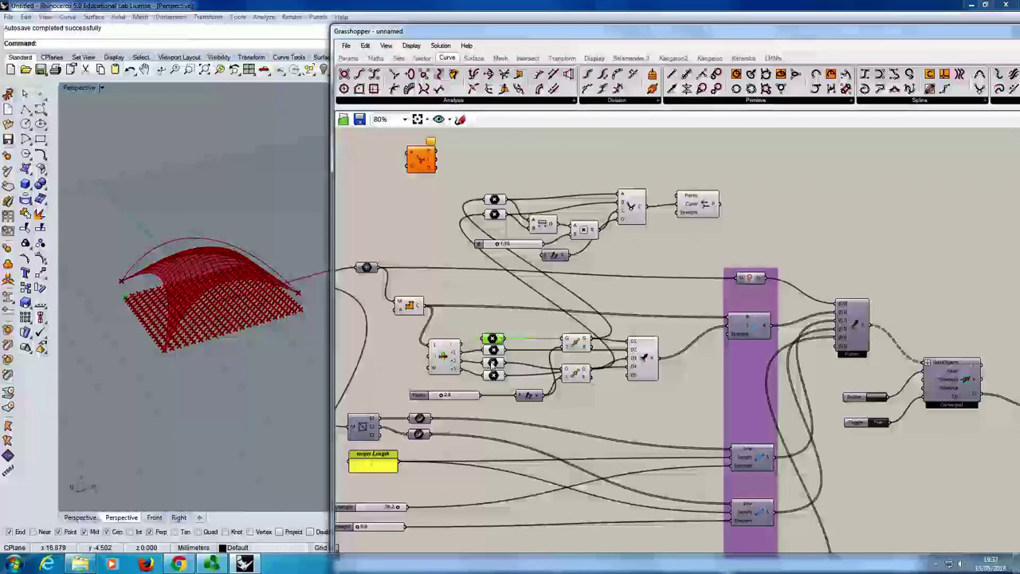
left_click(492, 362, "shift")
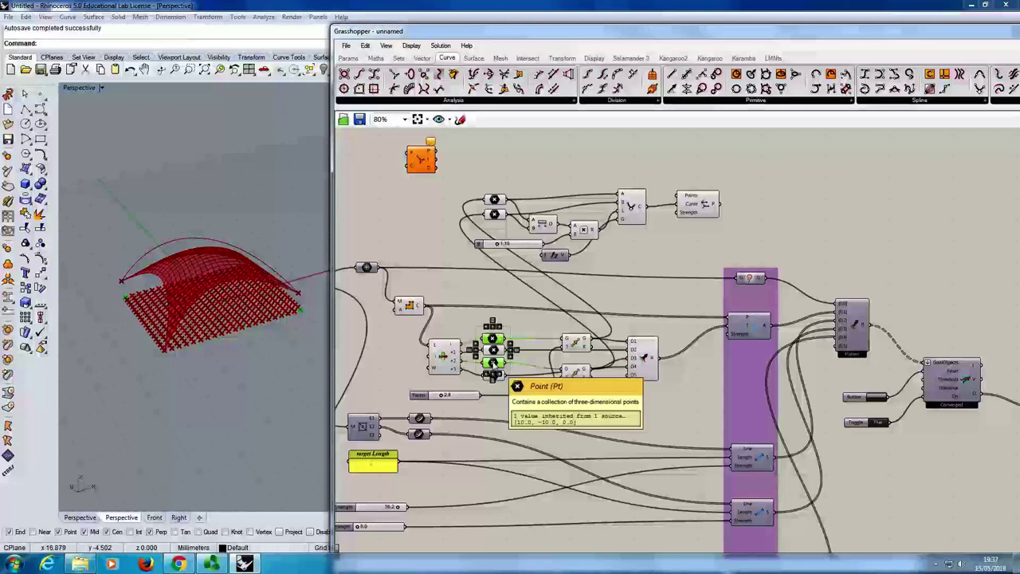
right_click_drag(233, 309, 206, 342)
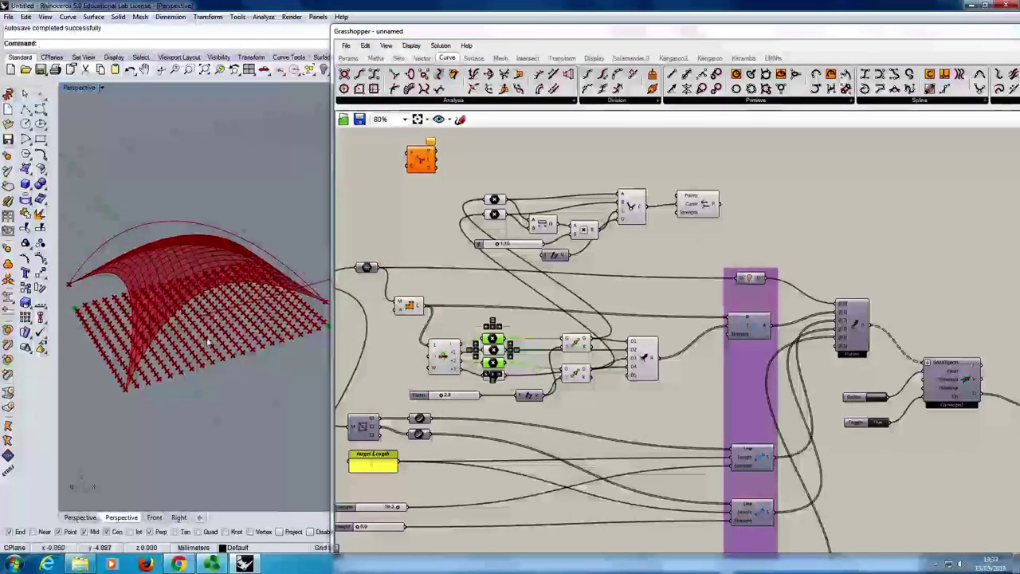
left_click(504, 330)
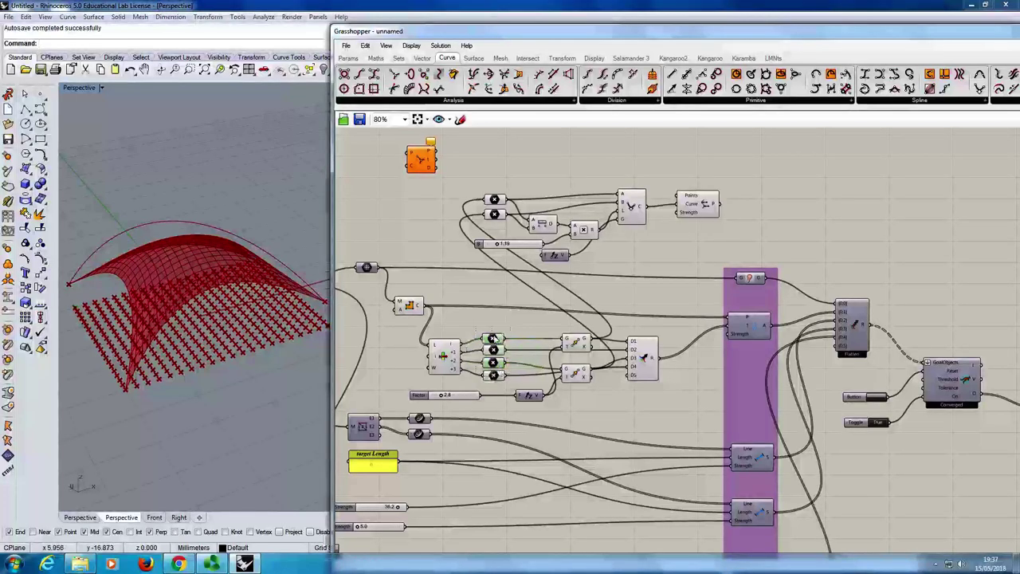
Step: Add two Point parameters beside the Curve Closest Point component and connect the first and third corner Point parameters to them
left_click(476, 172)
left_click(348, 59)
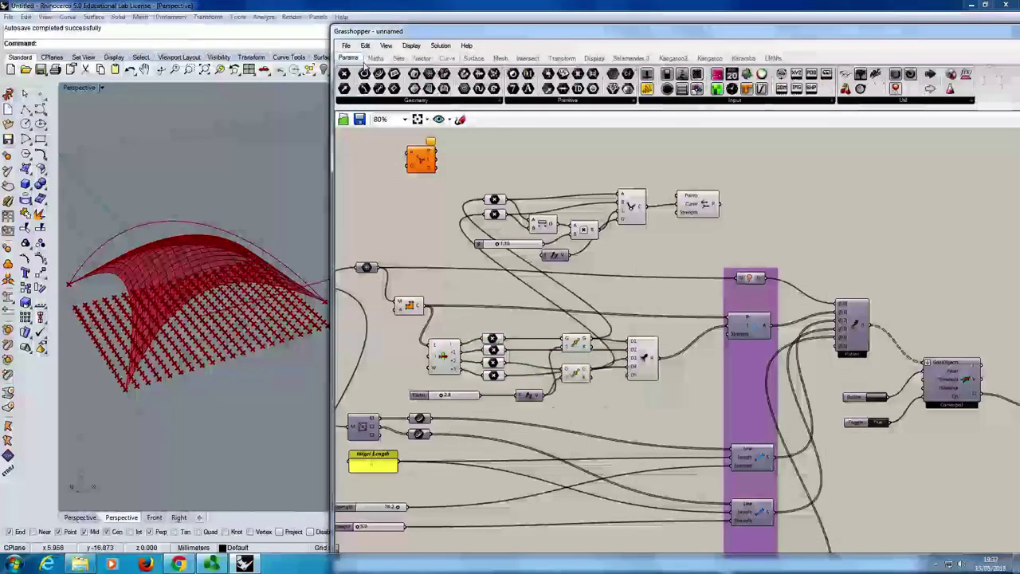
left_click_drag(431, 137, 496, 161)
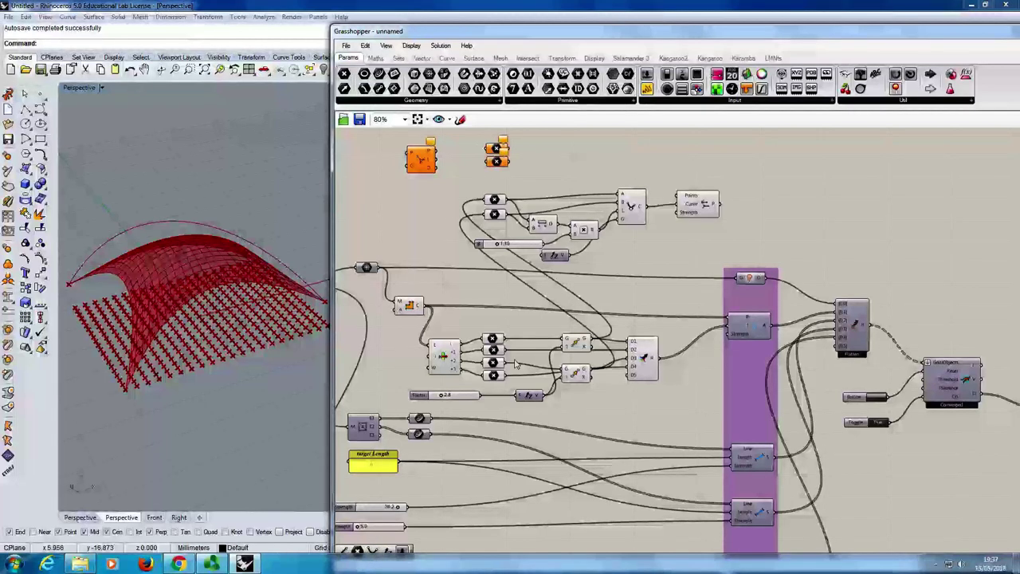
left_click_drag(504, 340, 517, 368)
left_click(492, 341)
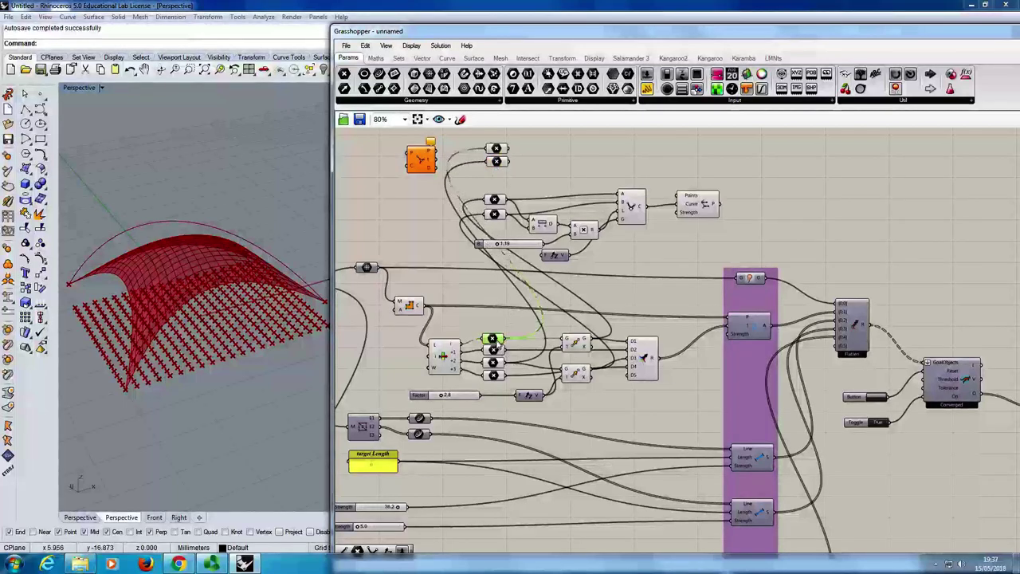
left_click(494, 363, "shift")
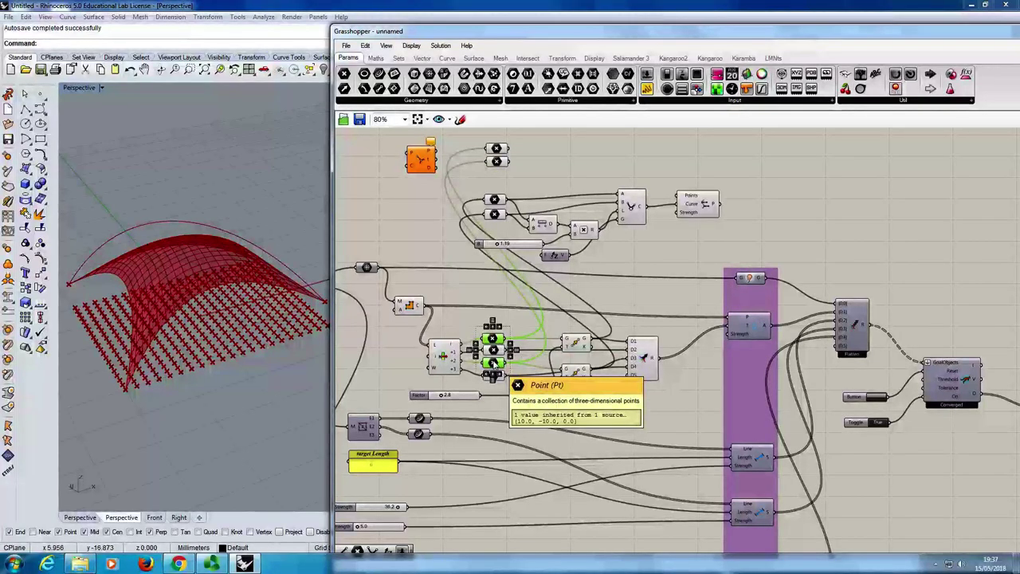
left_click_drag(475, 131, 519, 170)
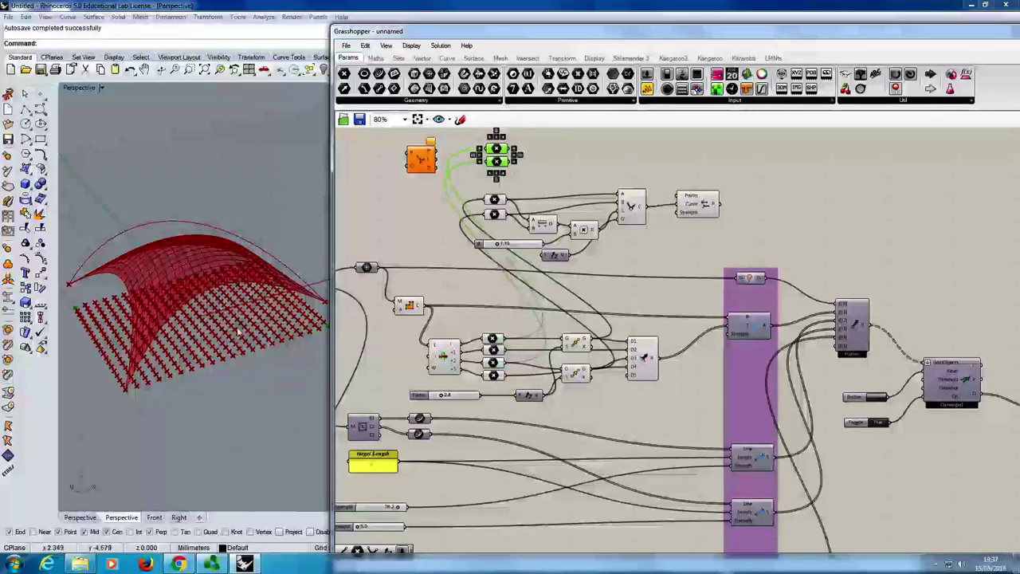
Step: Add a Line component beside the two new Point parameters, connect them as its start and end points, and inspect the line along the mesh edge
double_click(542, 163)
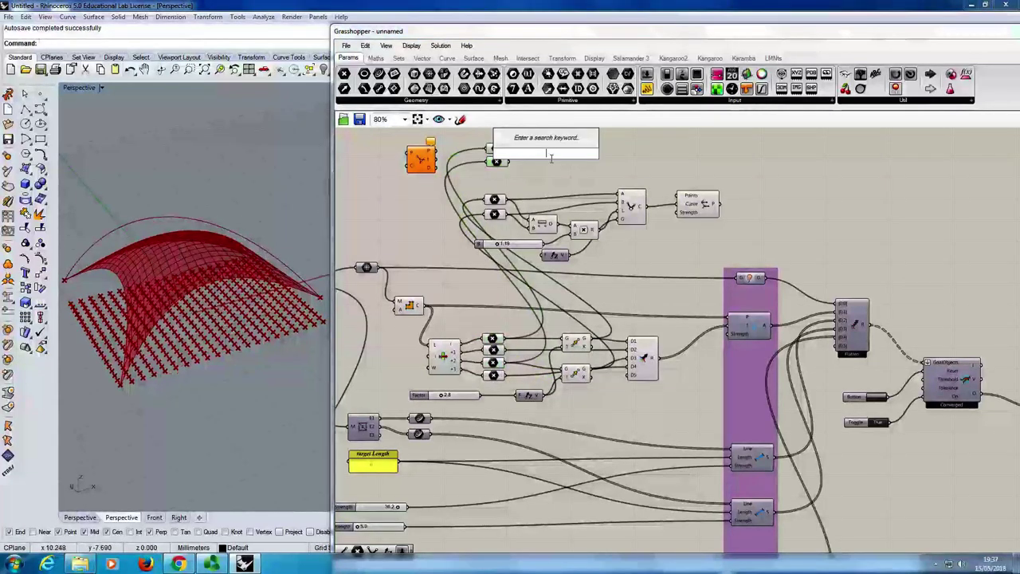
type("line")
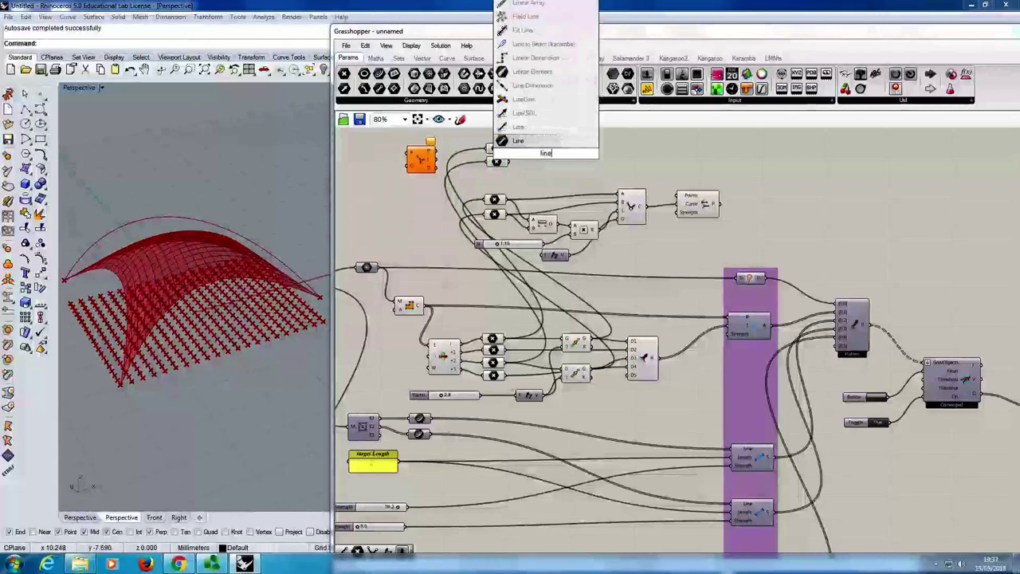
left_click(514, 141)
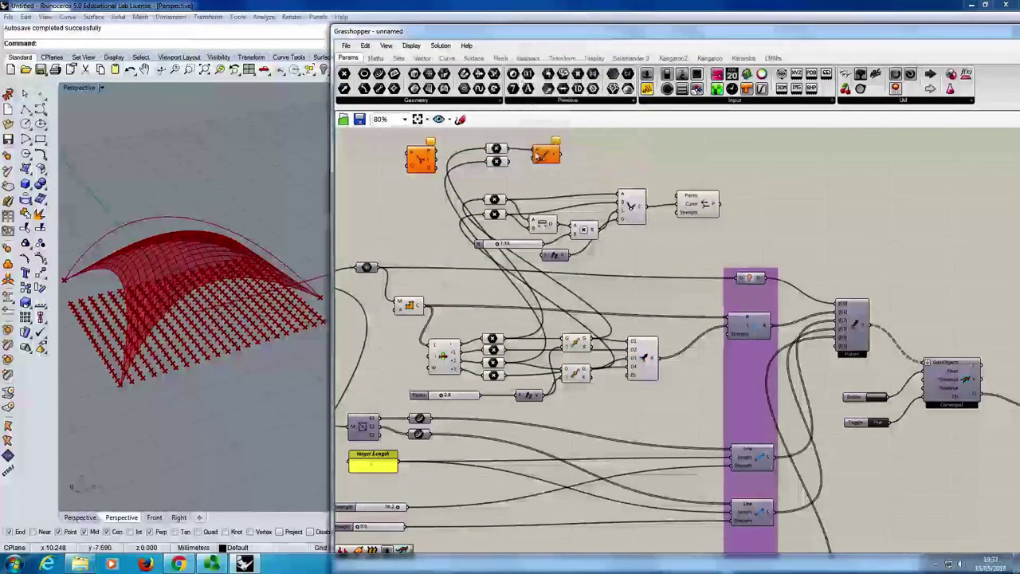
left_click(545, 155)
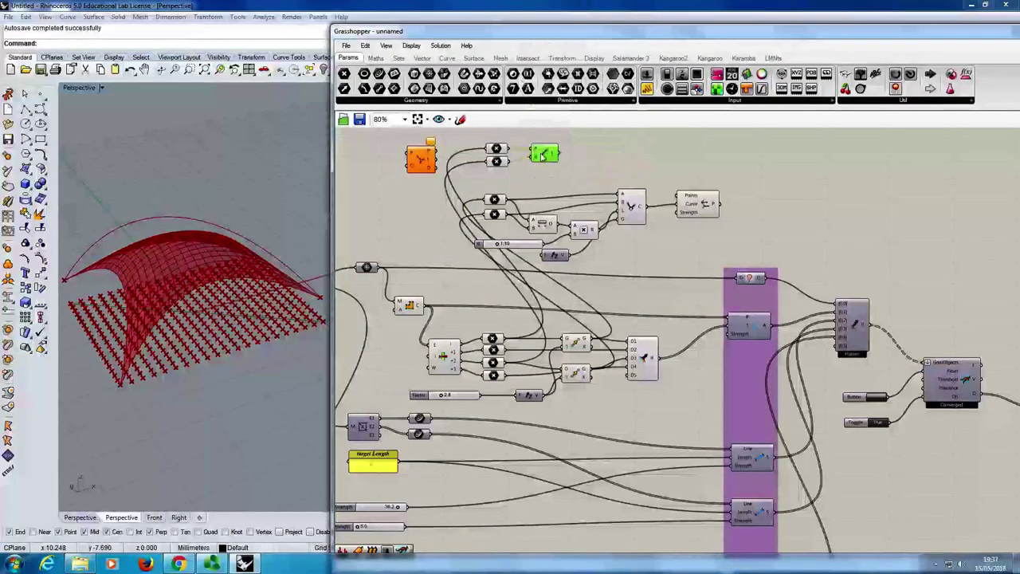
left_click(578, 163)
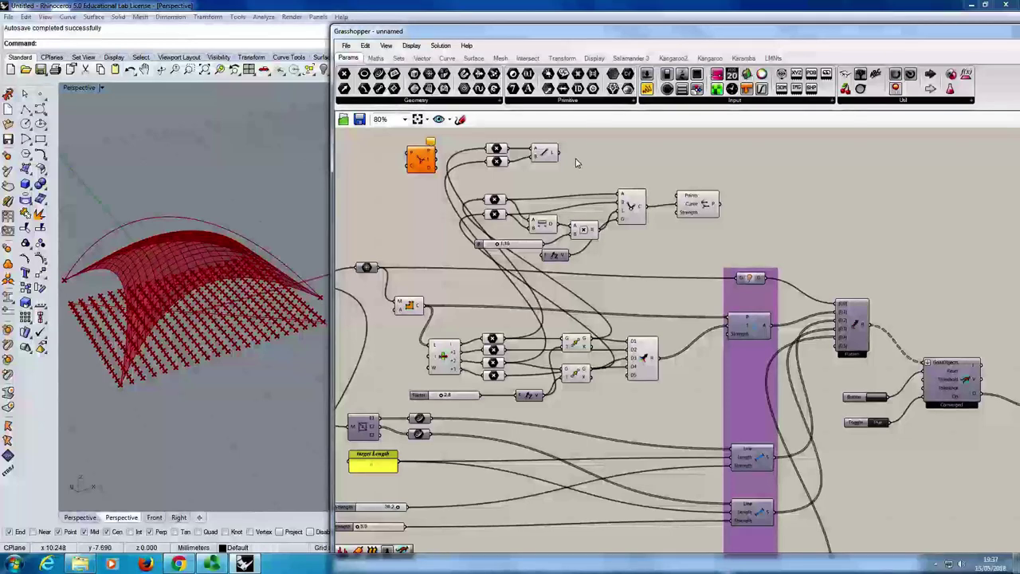
right_click_drag(135, 327, 237, 360)
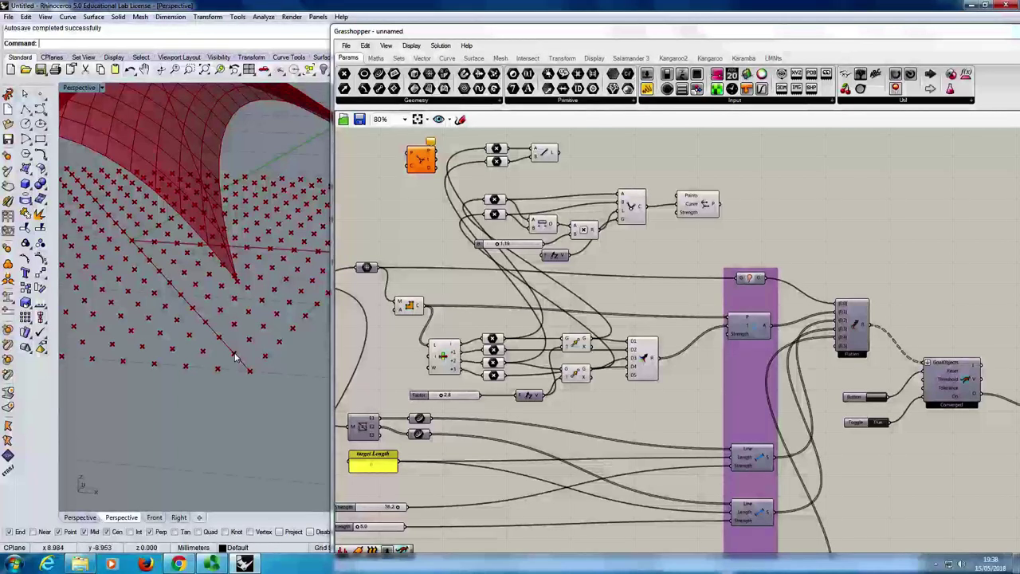
Step: Move the Curve Closest Point component past the Line component and connect the line to its Curve input
right_click_drag(585, 197, 582, 275)
left_click_drag(423, 237, 673, 218)
left_click(548, 230)
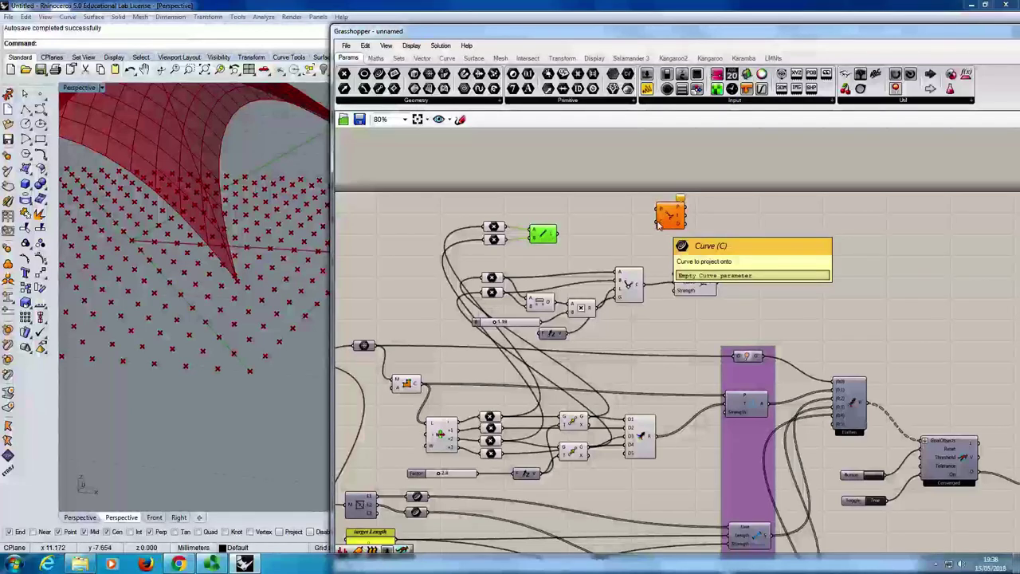
scroll(658, 224, "up", 4)
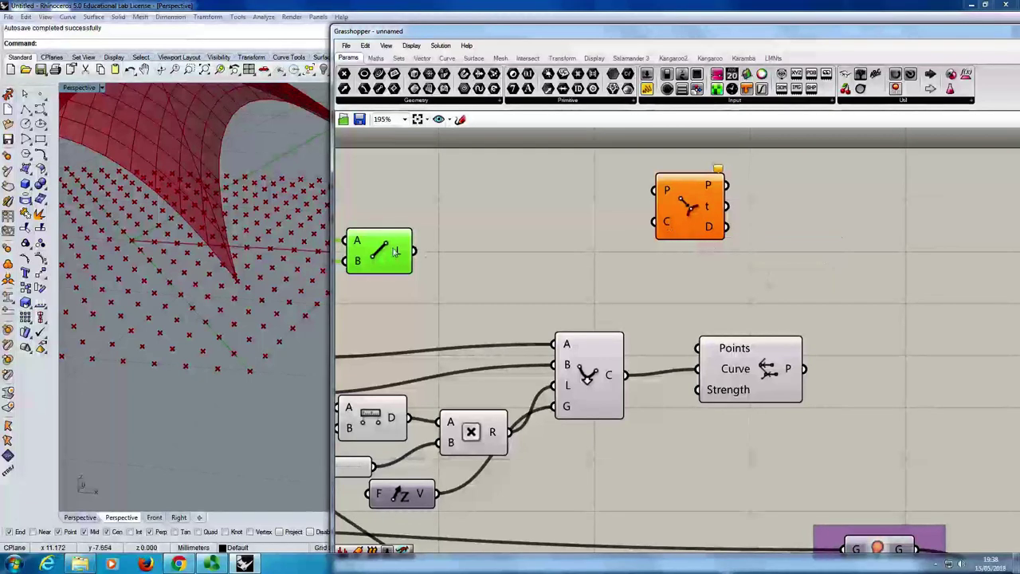
left_click_drag(414, 251, 594, 224)
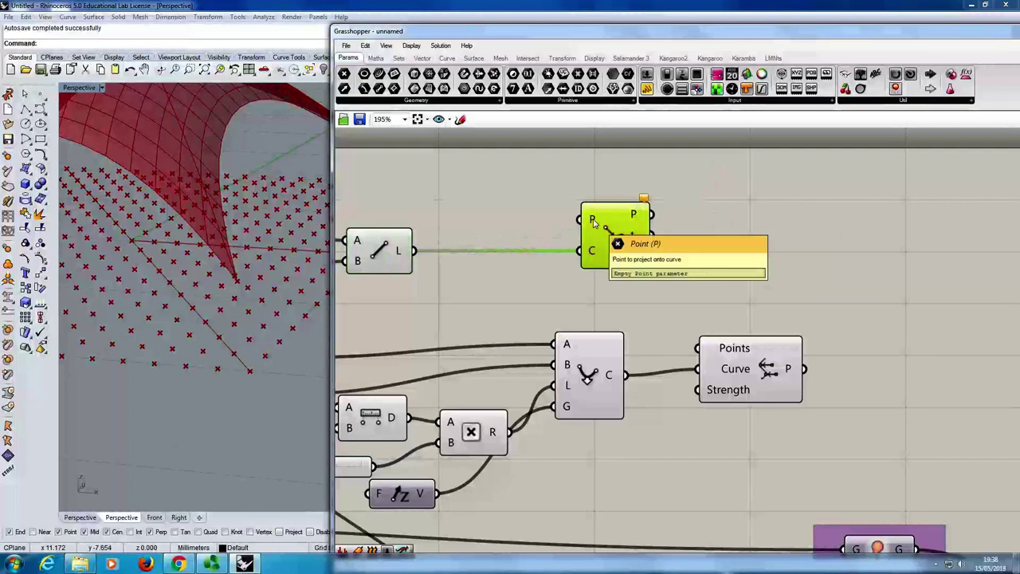
Step: Add a second Point parameter above the existing mesh vertices parameter and connect the deconstructed mesh's Vertices output to it
scroll(574, 340, "down", 8)
scroll(574, 340, "up", 5)
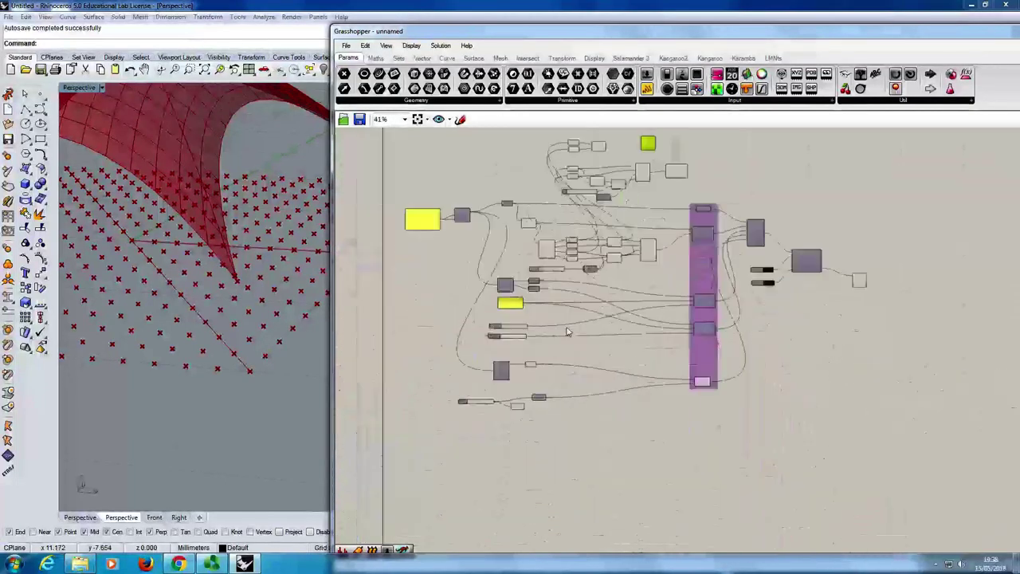
left_click(569, 275)
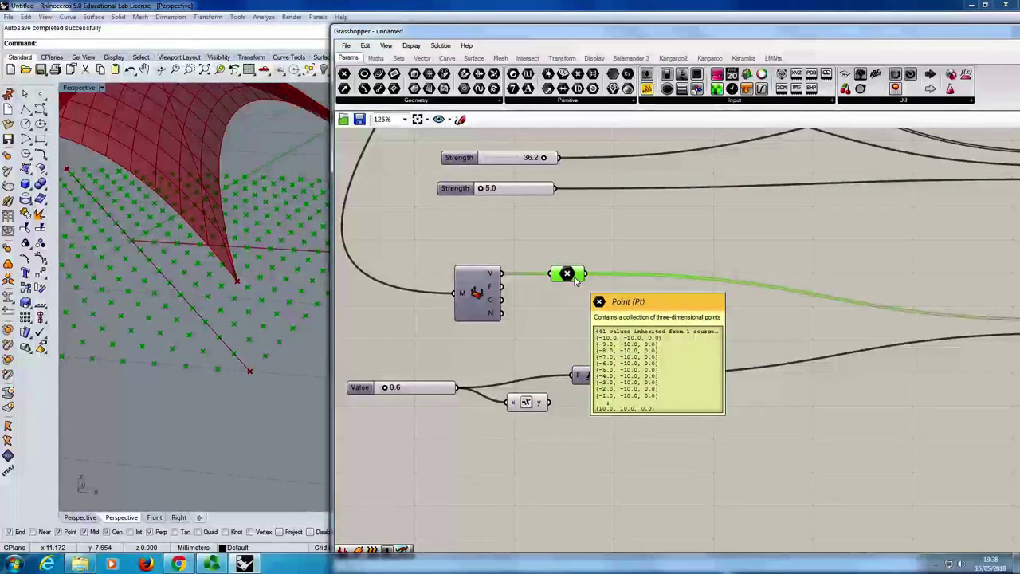
right_click_drag(659, 284, 679, 348)
left_click_drag(343, 73, 637, 309)
left_click_drag(527, 342, 598, 309)
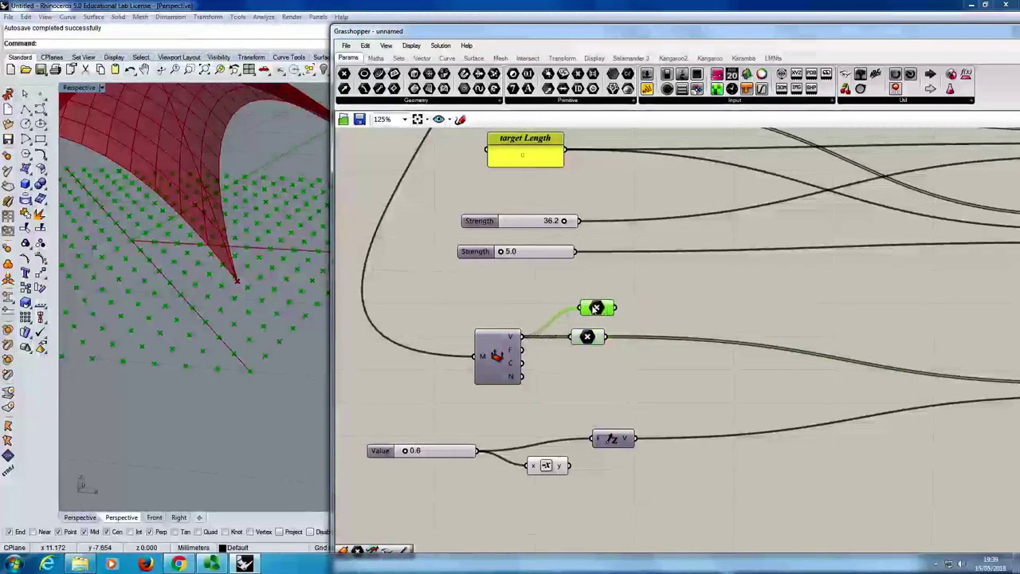
Step: Move the new vertices Point parameter up beside the Line component group and connect it to Curve Closest Point's Point input
scroll(610, 350, "down", 3)
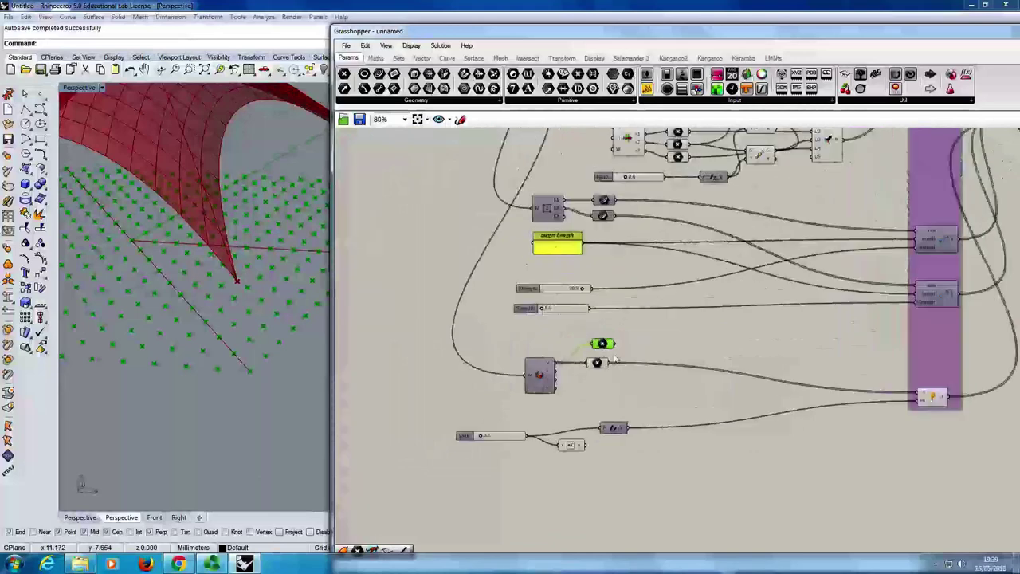
scroll(603, 351, "down", 3)
left_click_drag(608, 352, 627, 134)
scroll(647, 201, "up", 3)
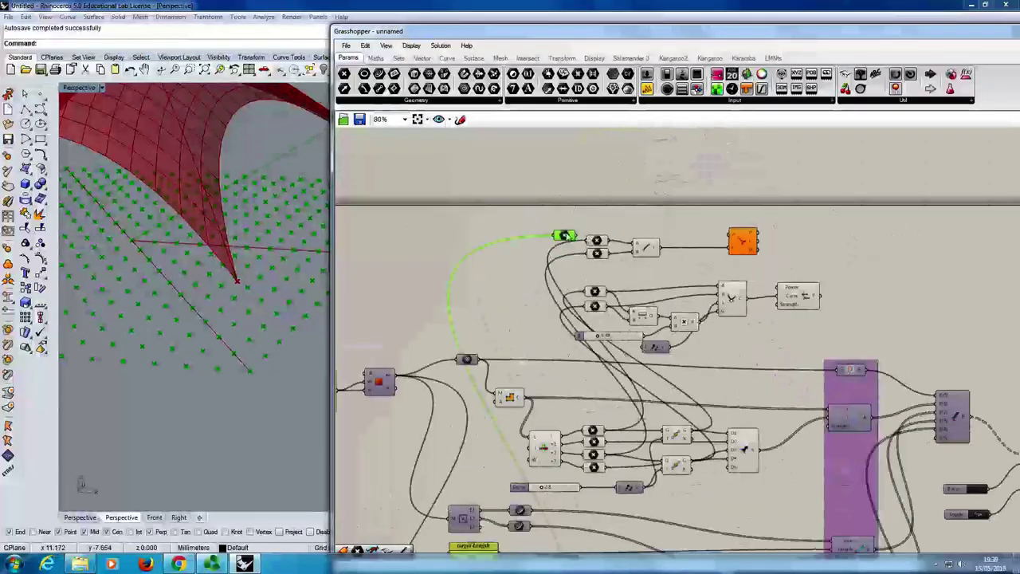
left_click_drag(602, 221, 698, 241)
Step: Shift the Point parameters, Line and Curve Closest Point components together, clear of the catenary components below
left_click_drag(557, 209, 738, 274)
left_click_drag(696, 241, 645, 239)
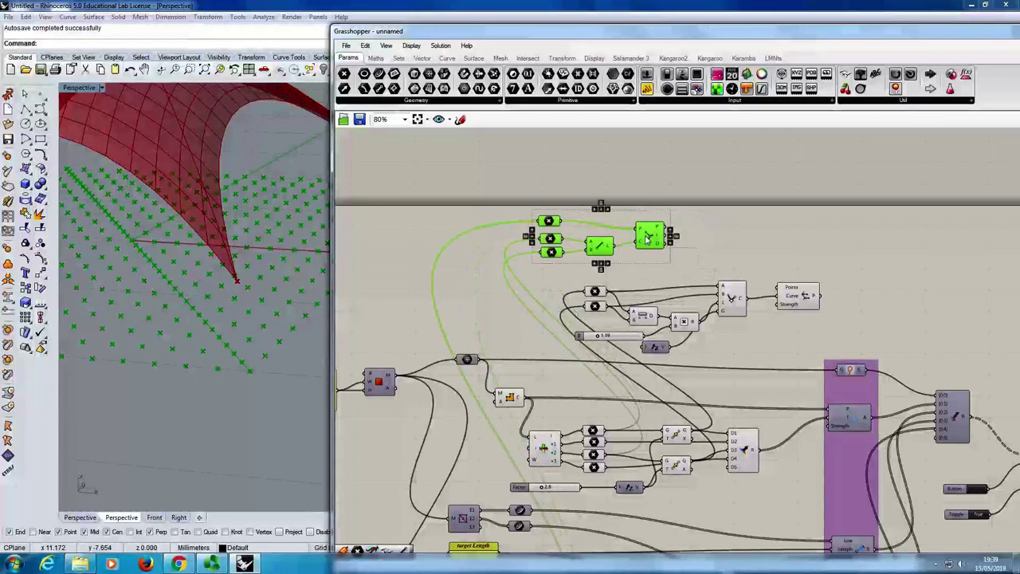
left_click(703, 250)
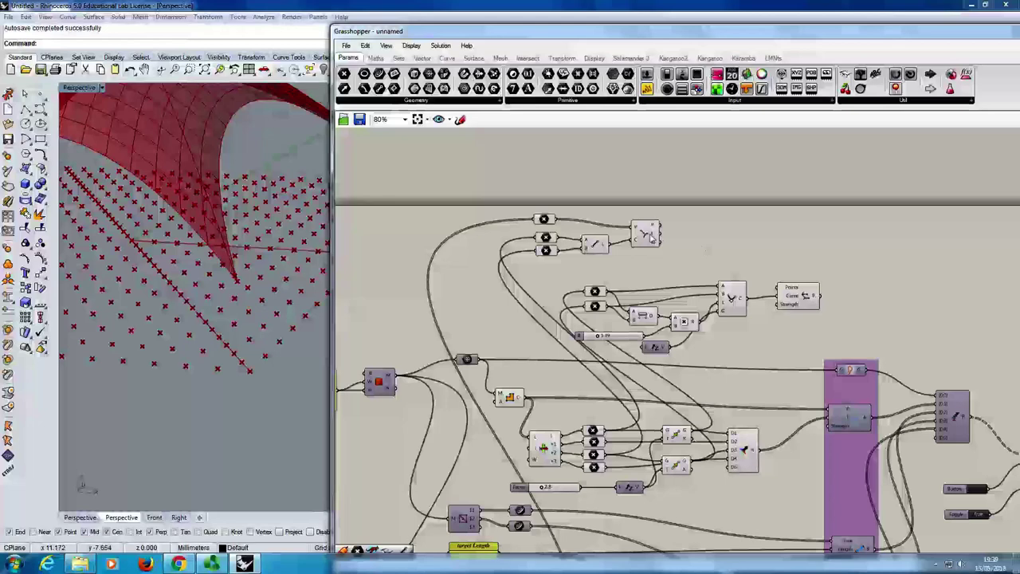
Step: Turn off the preview of the corner point, catenary input and Merge components, and highlight the Curve Closest Point results for inspection
right_click_drag(533, 329, 549, 298)
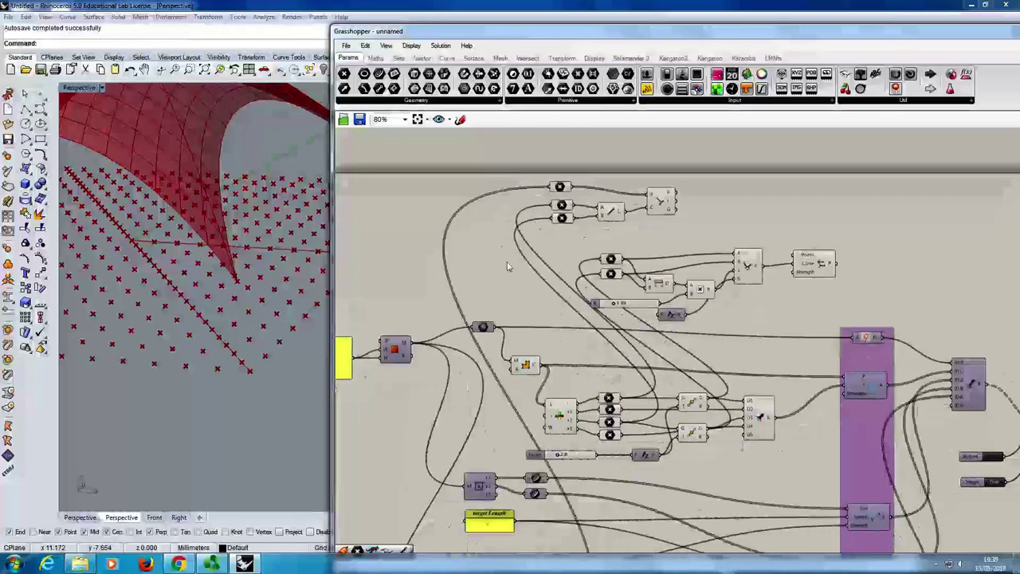
left_click_drag(480, 243, 751, 470)
right_click(915, 249)
left_click(942, 263)
right_click(759, 416)
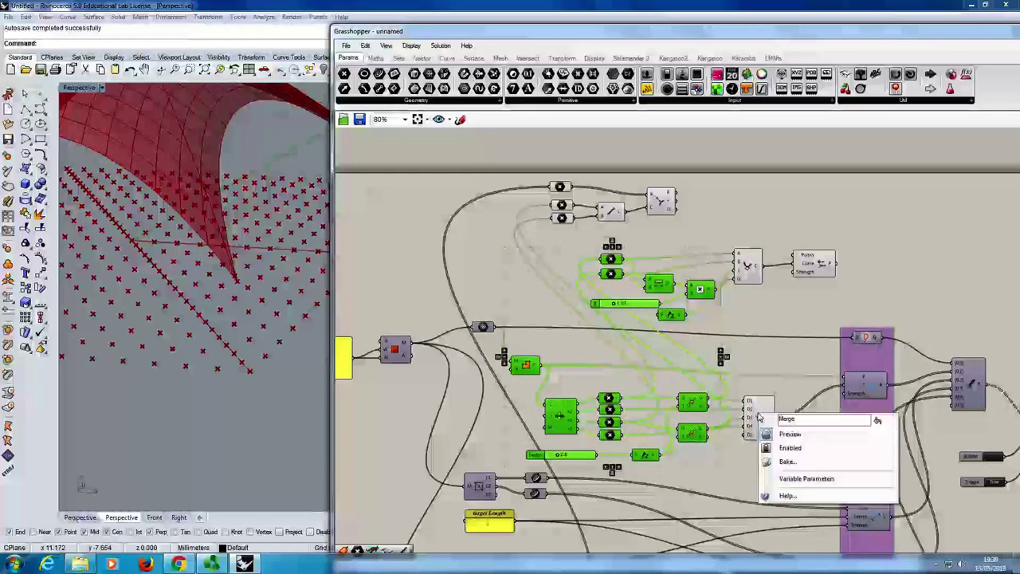
left_click(781, 436)
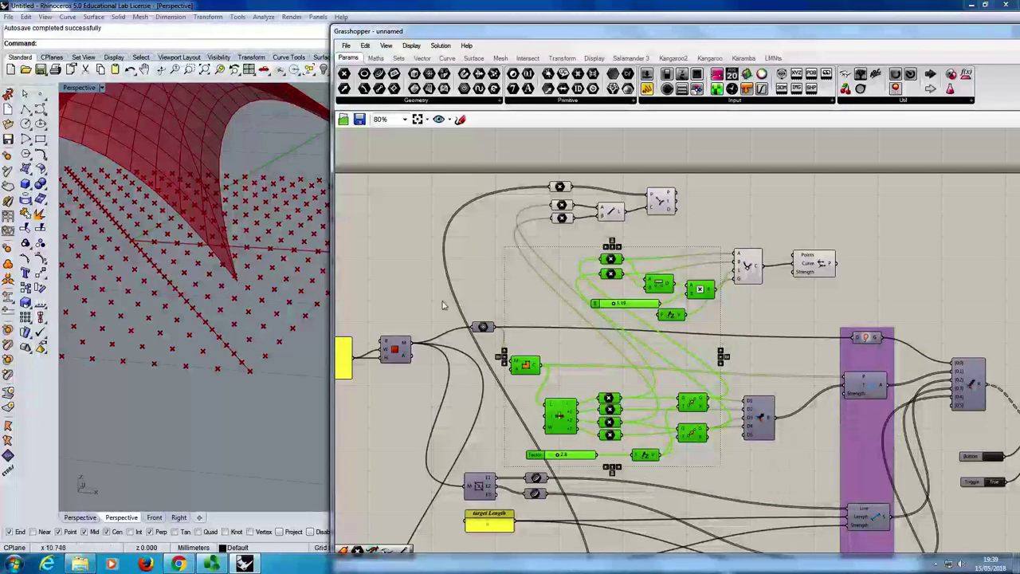
left_click(662, 202)
right_click_drag(219, 318, 228, 387)
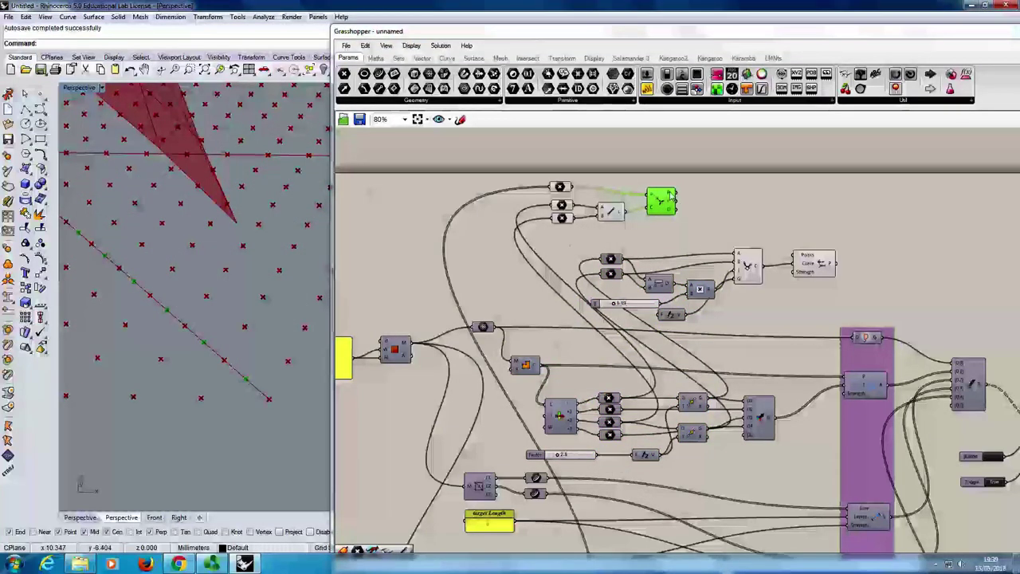
Step: Add a Larger Than component beside the Curve Closest Point component
mouse_move(671, 196)
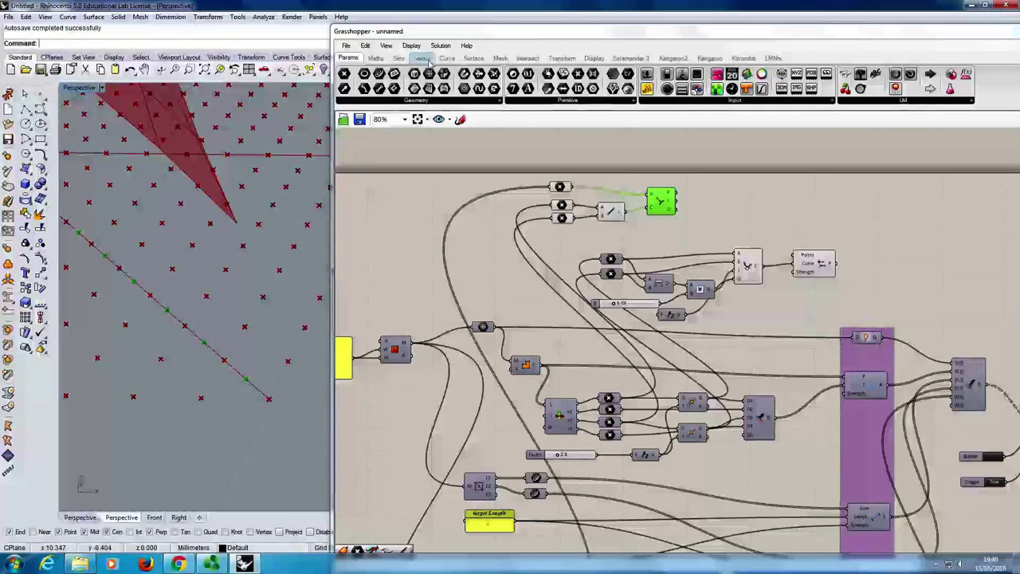
left_click(376, 58)
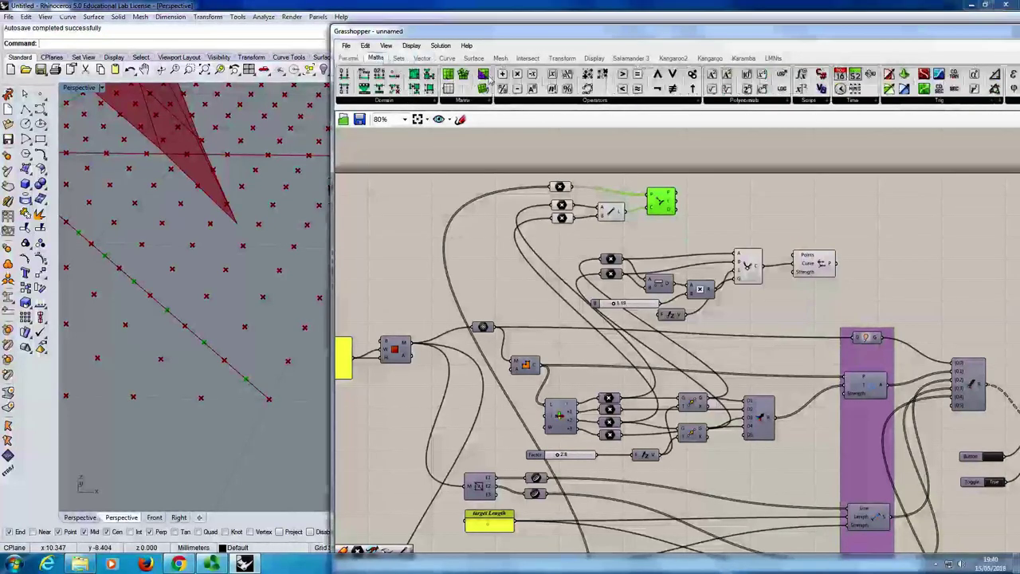
left_click(574, 102)
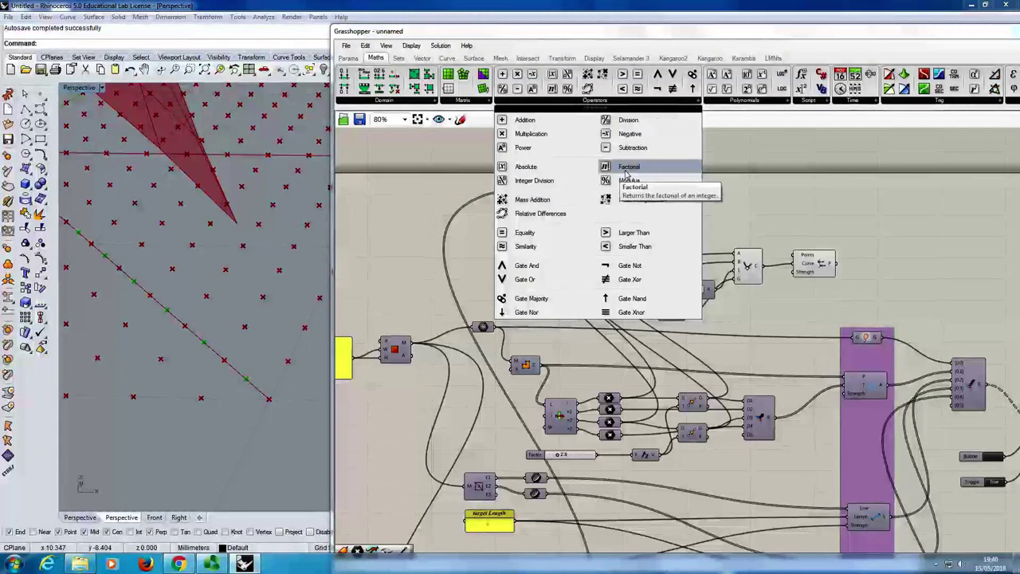
left_click(629, 234)
left_click(731, 204)
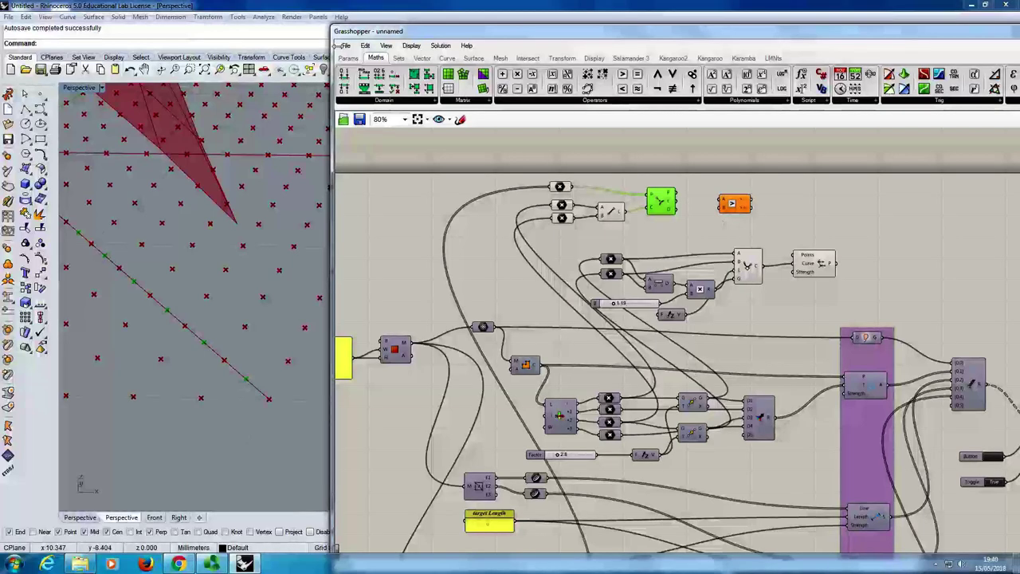
Step: Add a small panel containing 0 beneath the Curve Closest Point component
left_click(347, 59)
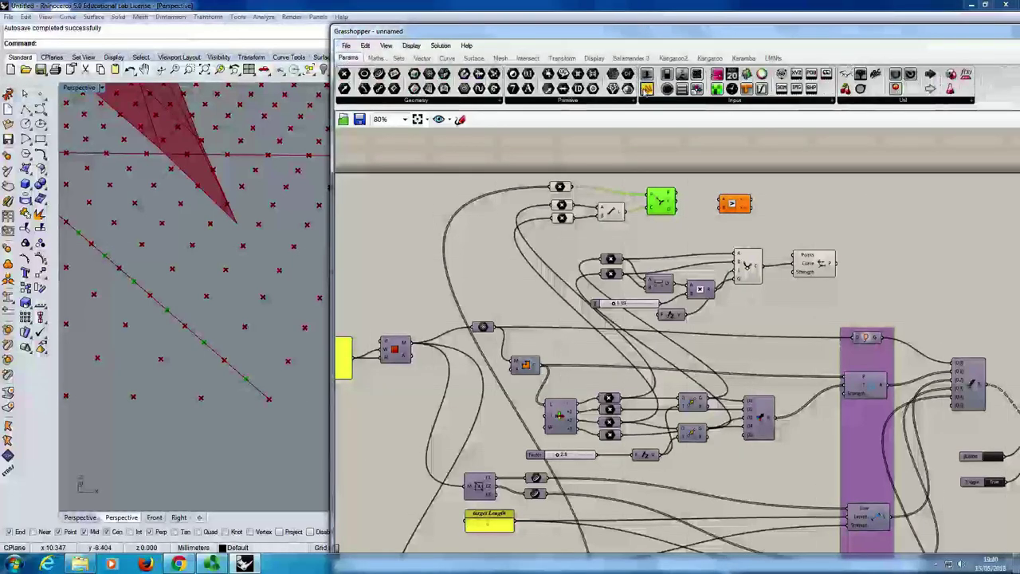
left_click_drag(665, 247, 665, 242)
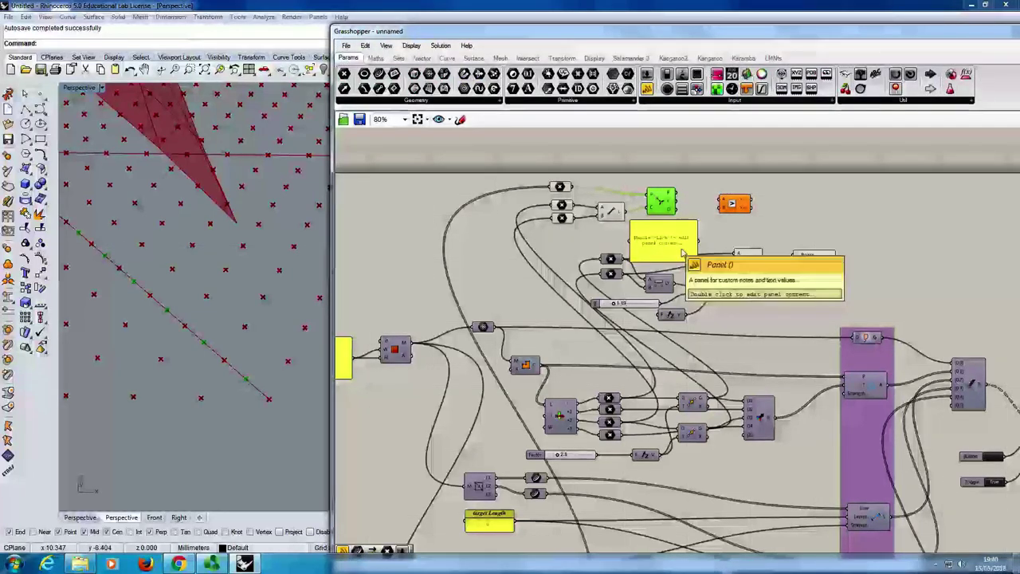
left_click_drag(697, 265, 659, 239)
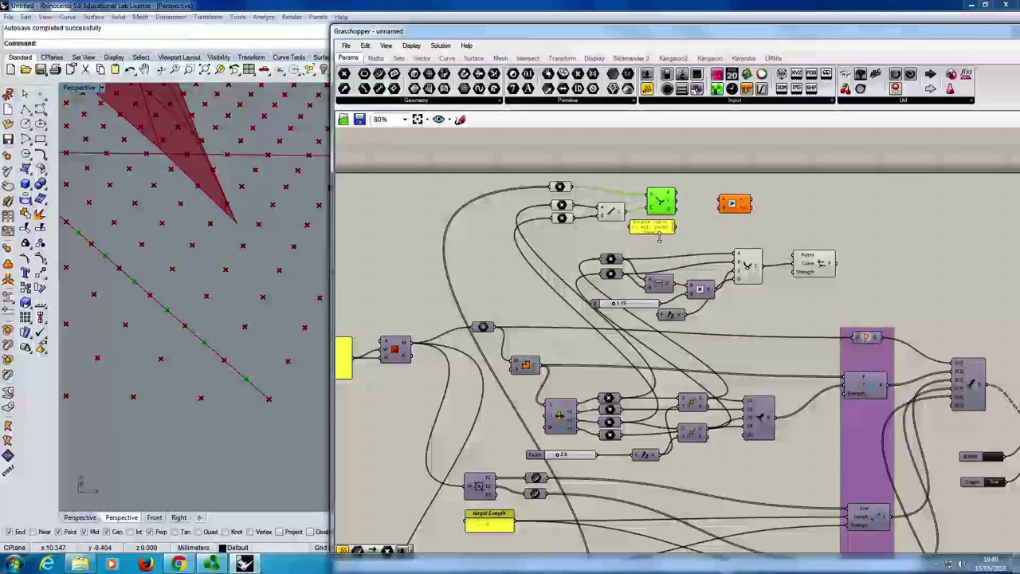
scroll(659, 235, "up", 4)
double_click(659, 231)
type("0")
left_click(681, 310)
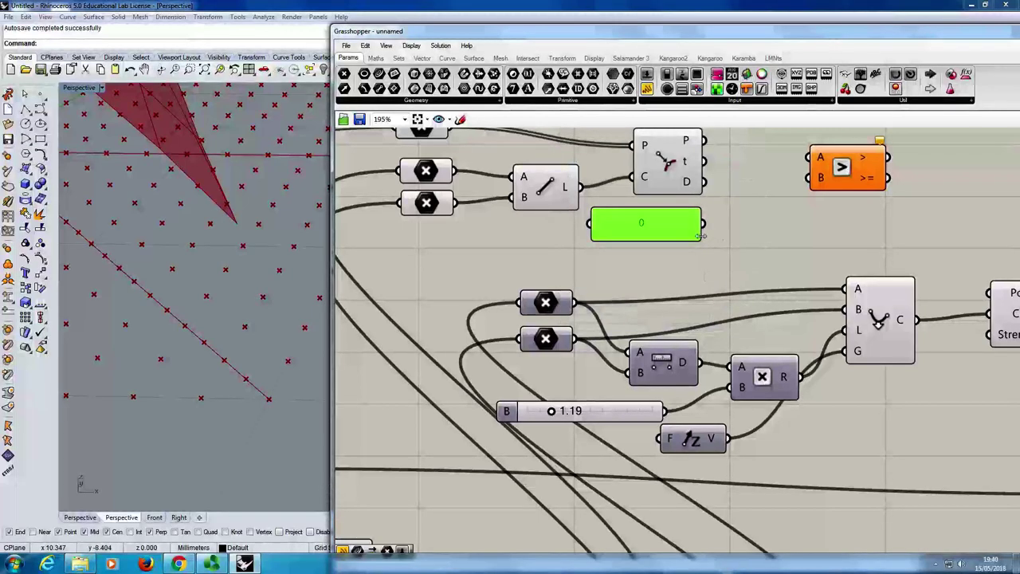
Step: Connect the 0 panel to Larger Than's B input and the closest point Distance output to its A input
left_click_drag(704, 239, 810, 177)
right_click_drag(716, 174, 669, 219)
left_click_drag(660, 226, 773, 249)
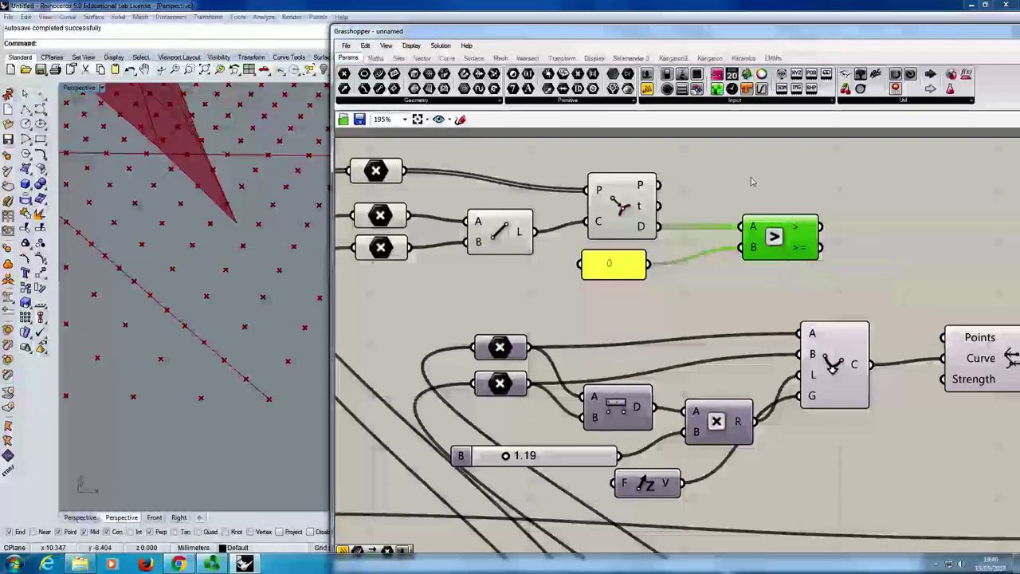
Step: Add a panel beside the Larger Than component and connect the > output to it
right_click_drag(752, 178, 735, 202)
left_click(652, 94)
left_click(893, 239)
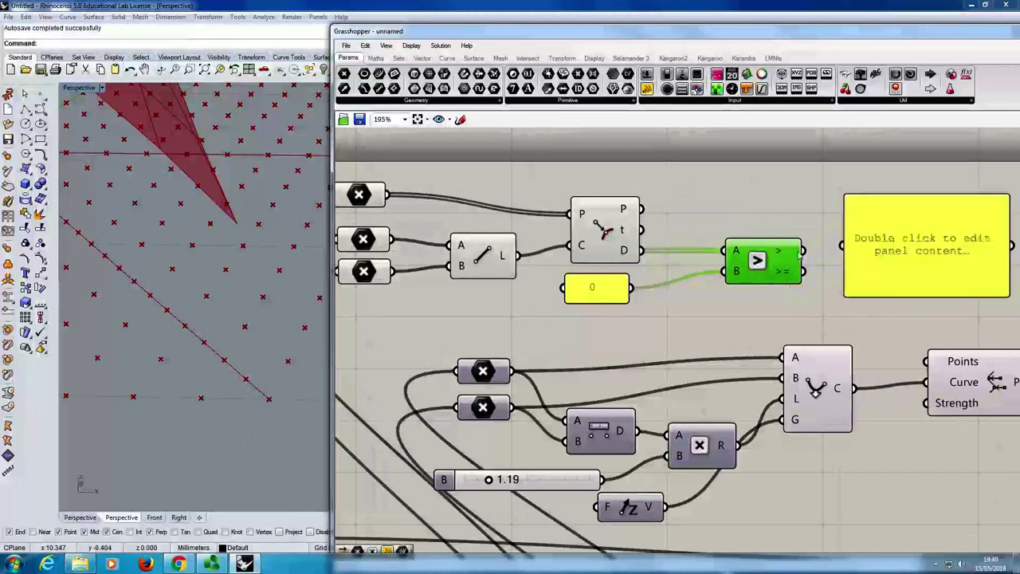
right_click_drag(758, 263, 734, 266)
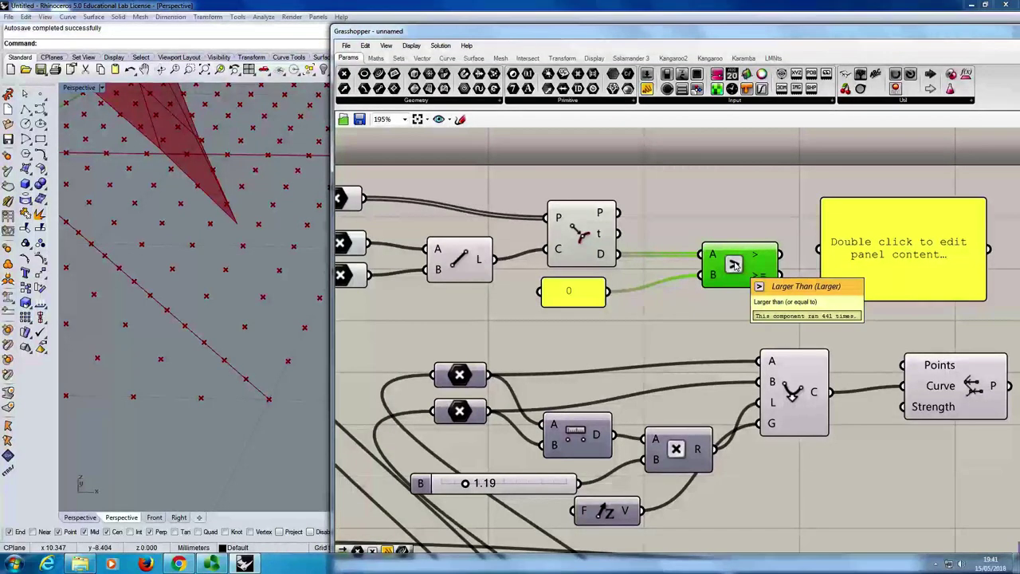
right_click_drag(733, 264, 663, 276)
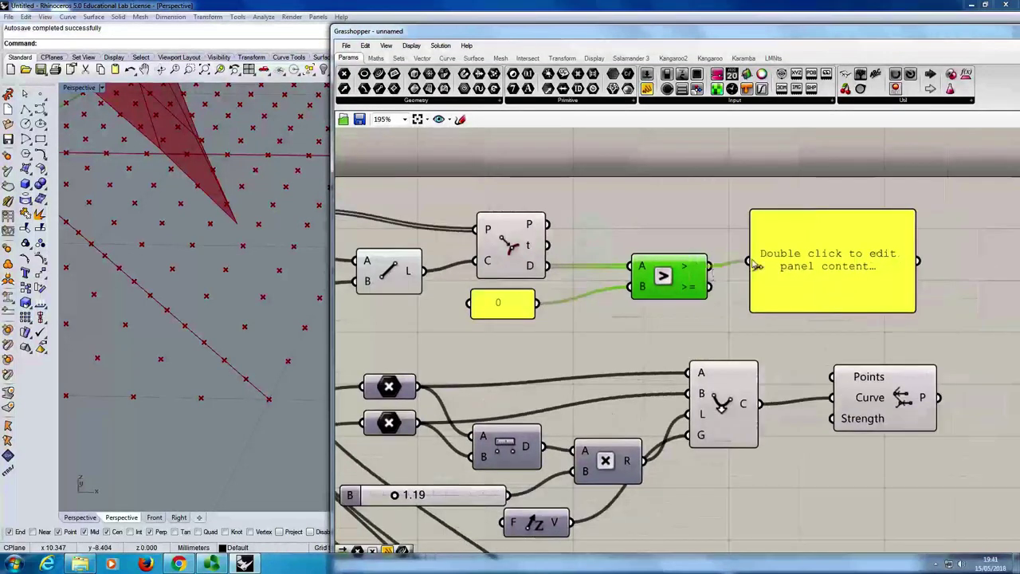
left_click_drag(710, 265, 795, 268)
Step: Feed the results panel from Larger Than's >= output and scroll through its list of values
right_click_drag(861, 283, 807, 263)
scroll(807, 264, "down", 10)
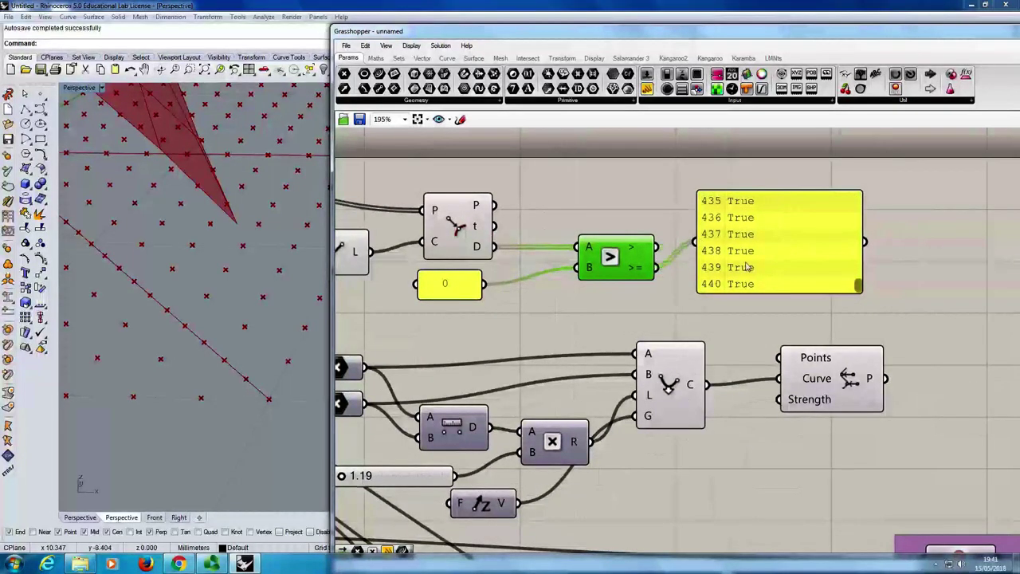
left_click_drag(858, 285, 871, 201)
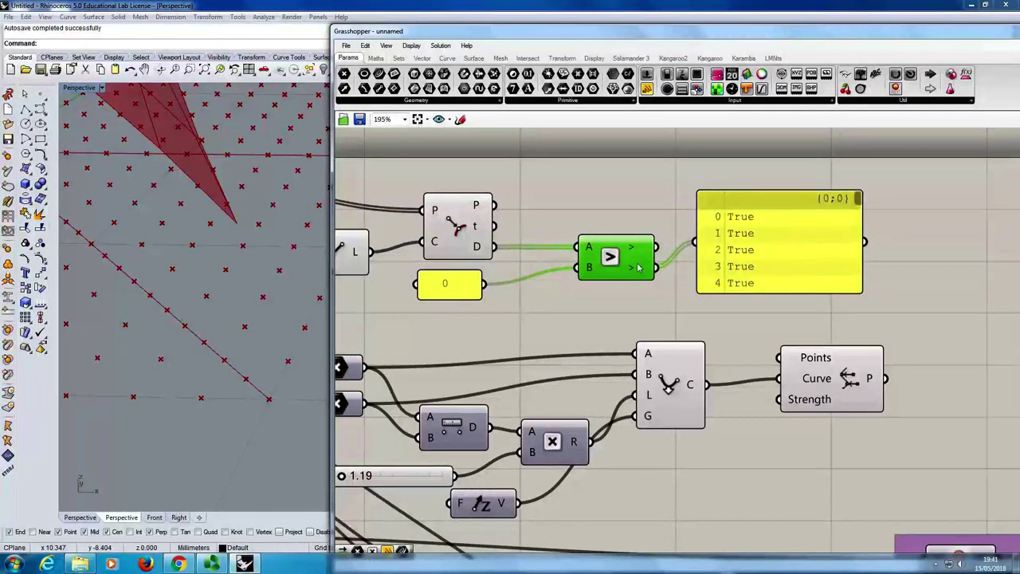
mouse_move(636, 269)
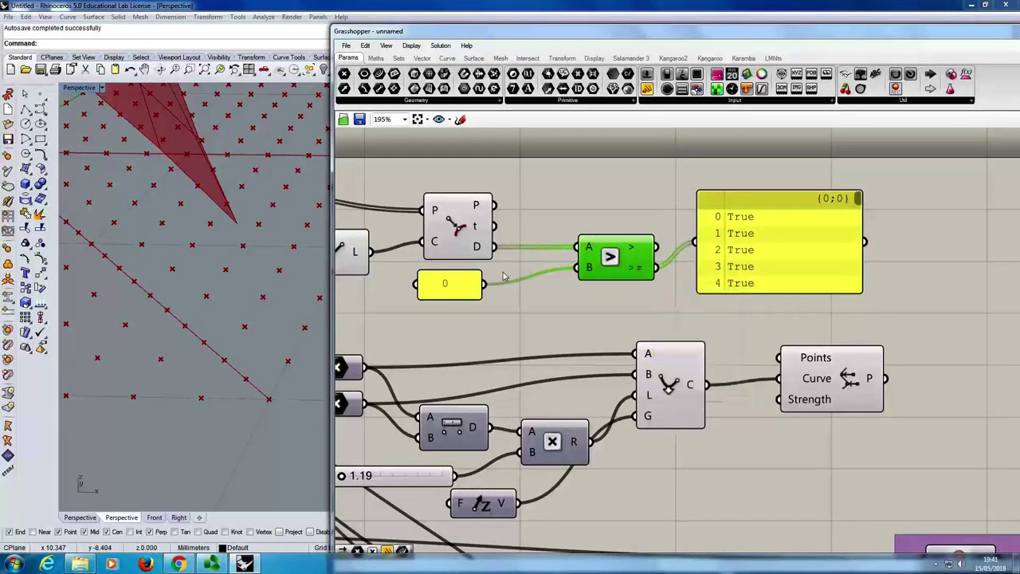
Step: Set the comparison threshold panel to 0.01 and reconnect Larger Than's > output to the results panel
double_click(449, 284)
type(".01")
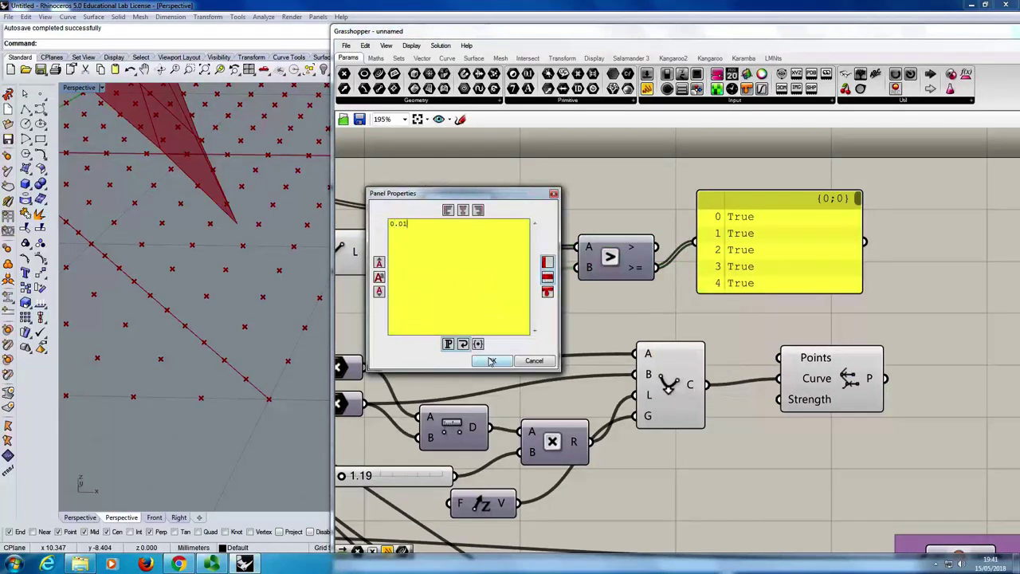
left_click(491, 362)
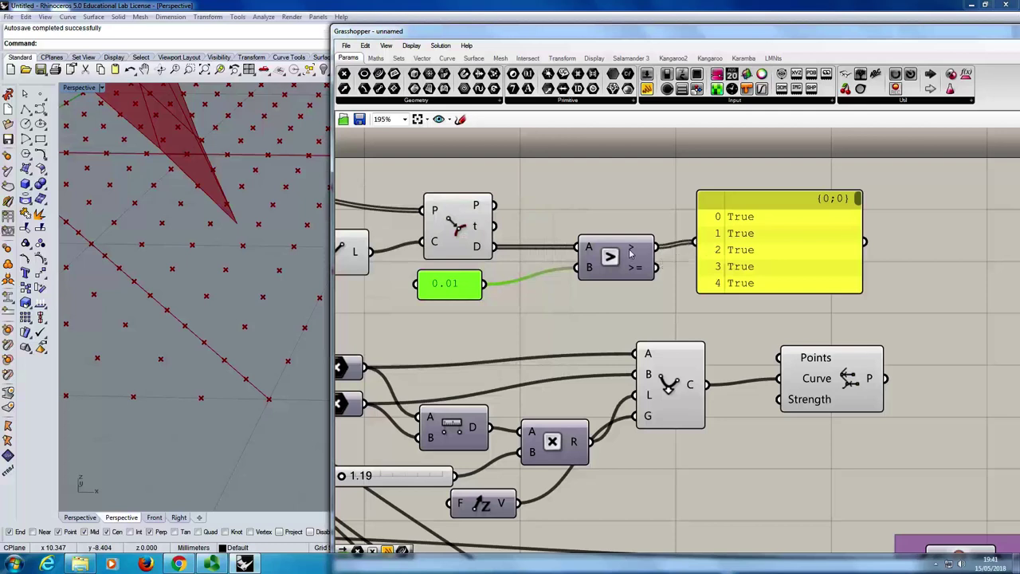
mouse_move(630, 253)
Step: Enlarge the results panel and scroll its > comparison values to look for False entries
left_click_drag(858, 199, 863, 216)
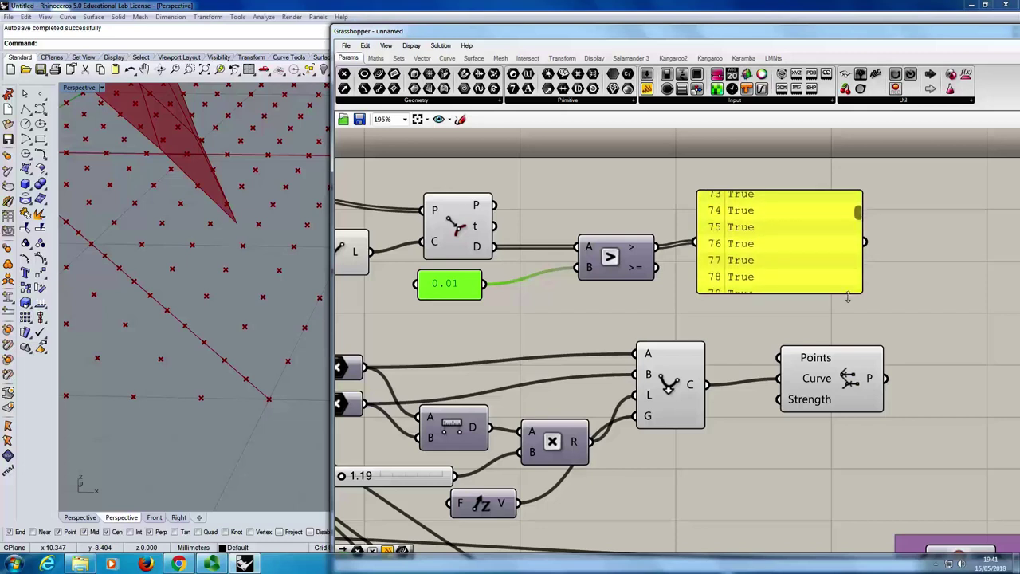
left_click_drag(846, 297, 847, 360)
left_click_drag(857, 224, 856, 222)
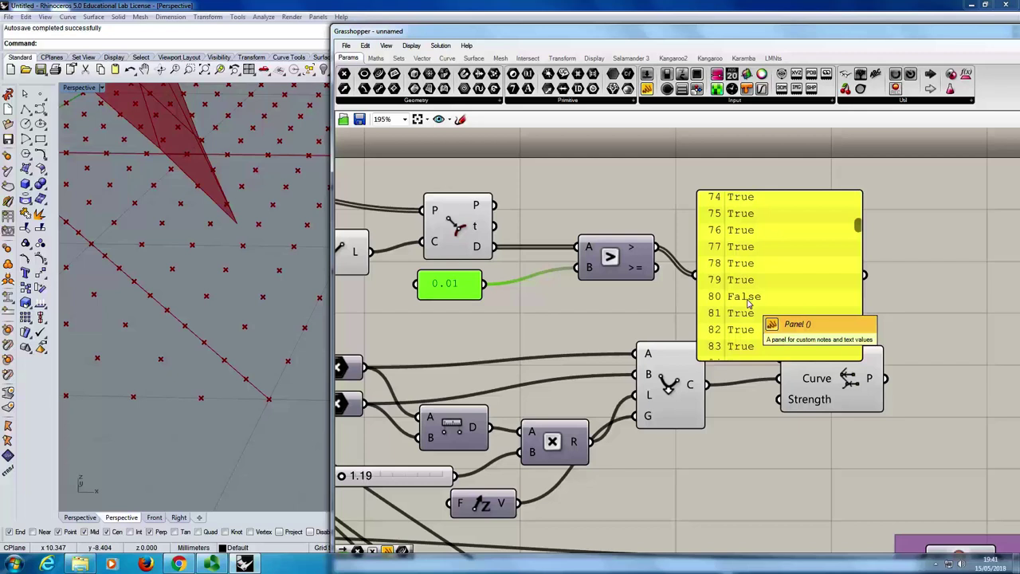
left_click(663, 206)
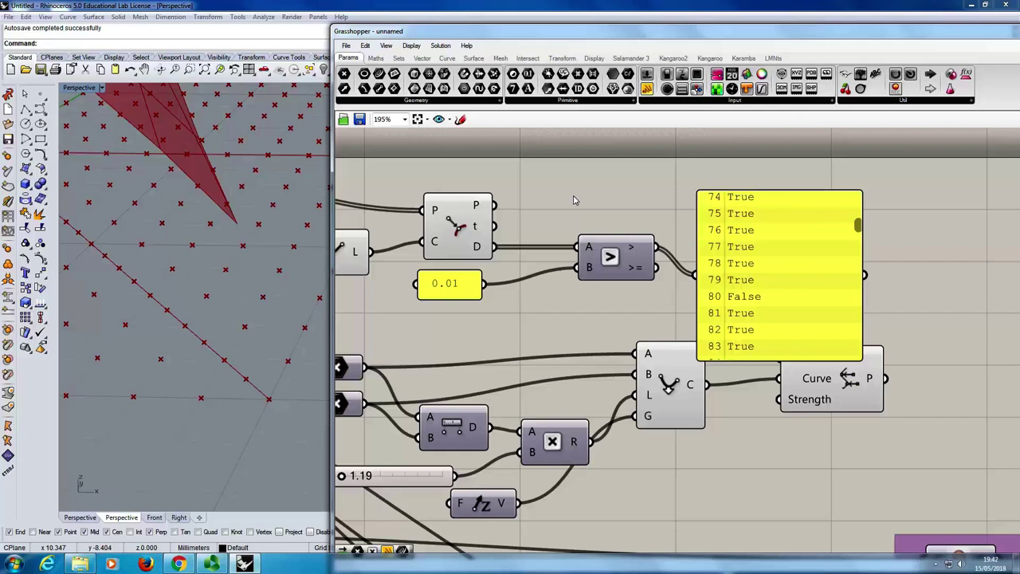
Step: Add a Dispatch component above Larger Than and shift the results panel aside to make room
left_click(400, 60)
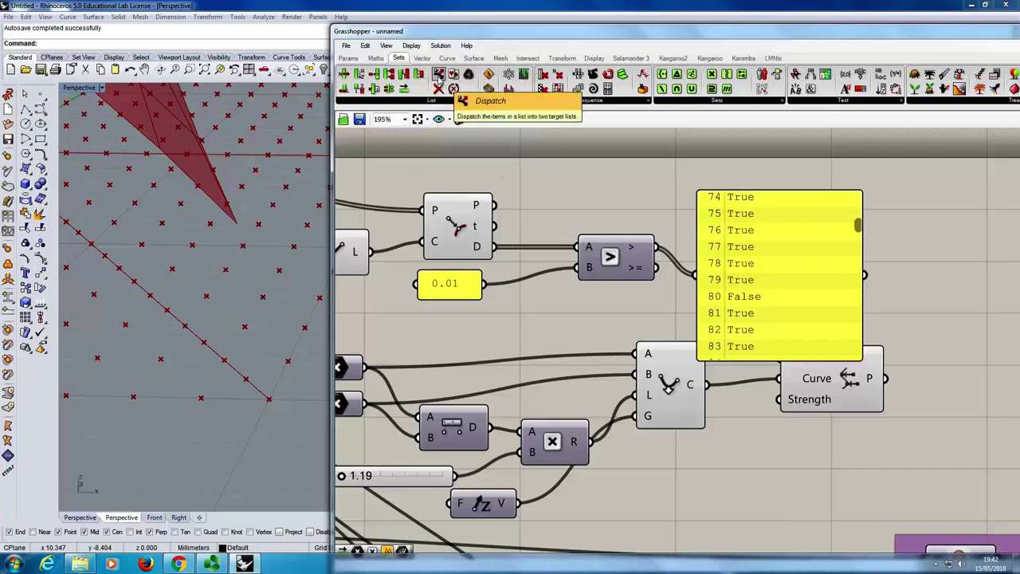
left_click_drag(438, 78, 644, 209)
right_click_drag(726, 240, 655, 241)
left_click_drag(674, 244, 726, 248)
left_click_drag(570, 198, 610, 198)
Step: Connect the mesh points parameter to Dispatch's List input and Larger Than's > output to its Pattern input
scroll(610, 199, "down", 2)
right_click_drag(393, 218, 449, 218)
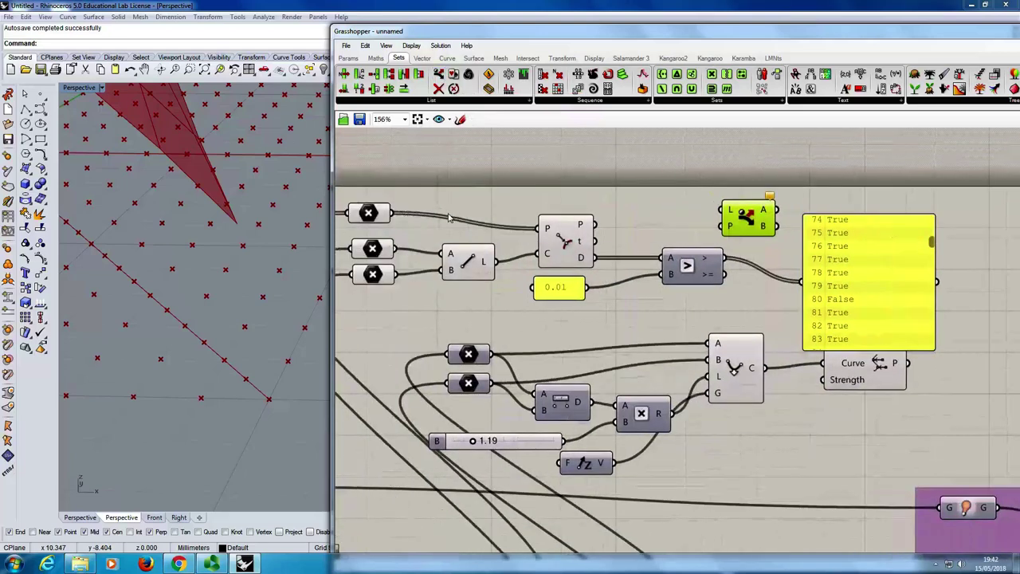
left_click_drag(393, 212, 728, 209)
left_click(370, 212)
right_click_drag(695, 266, 625, 273)
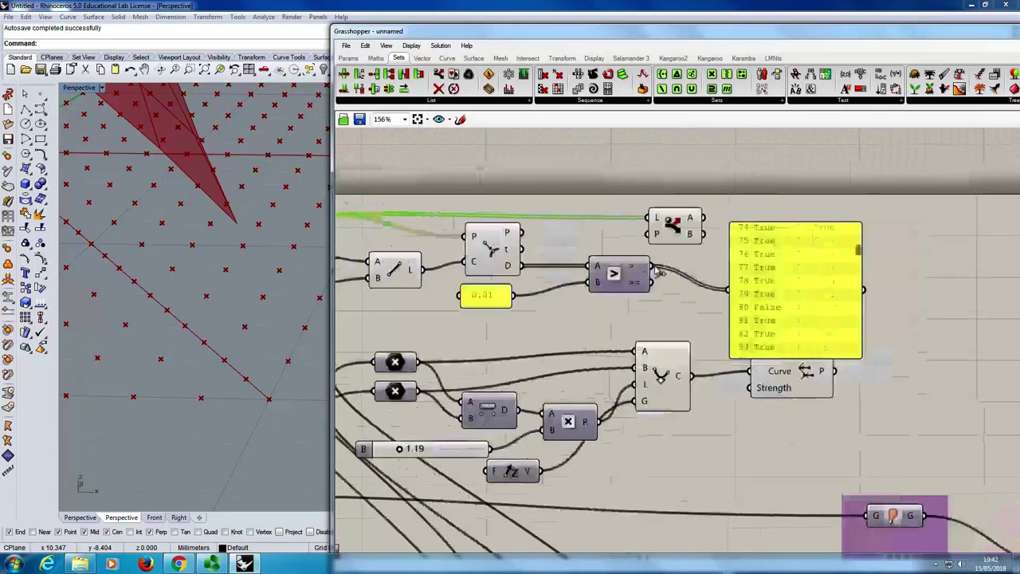
left_click(685, 231)
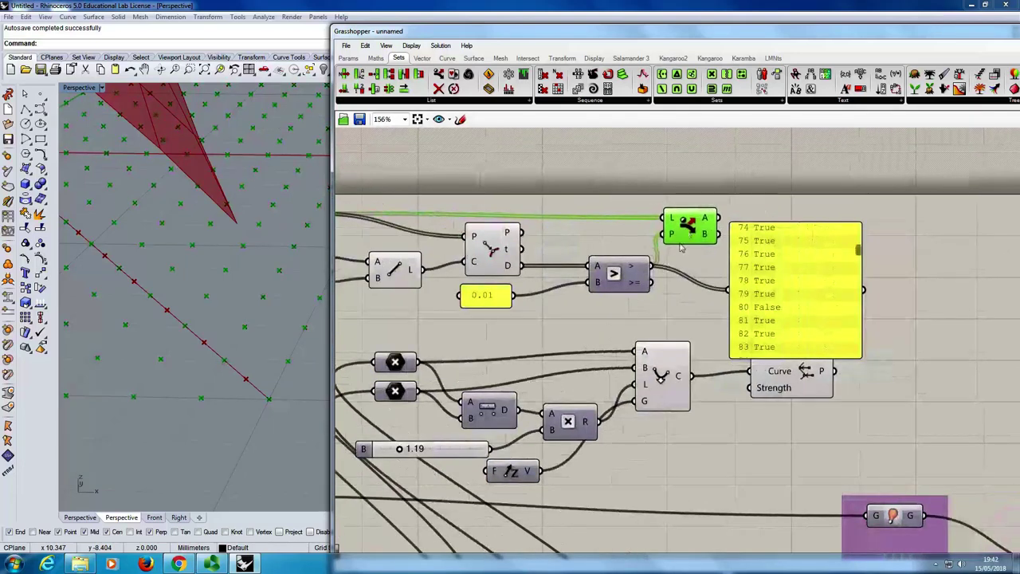
right_click_drag(645, 260, 670, 263)
scroll(670, 263, "down", 2)
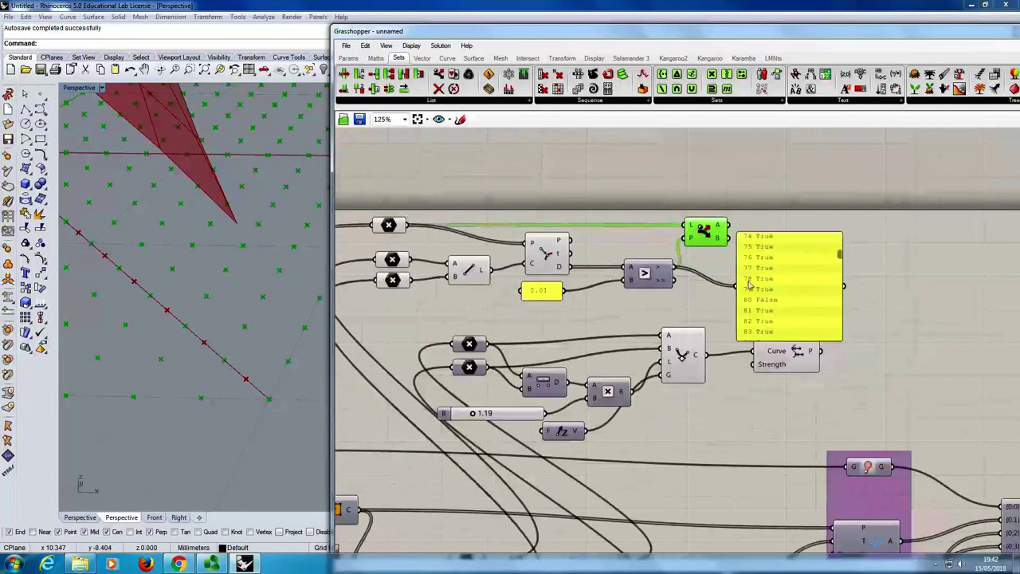
Step: Set the comparison threshold panel to 0.001
left_click(389, 225)
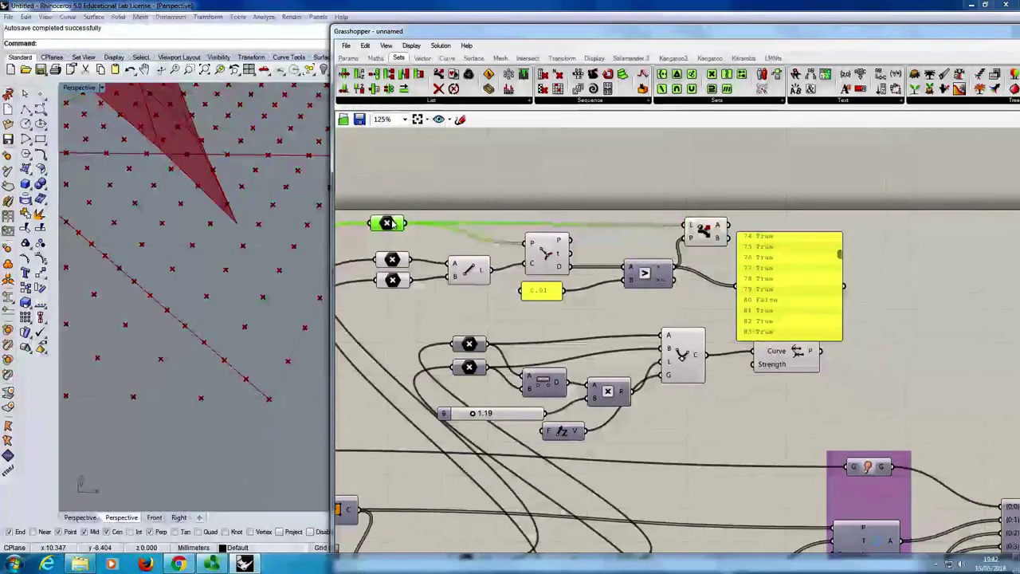
double_click(542, 290)
type("0.001")
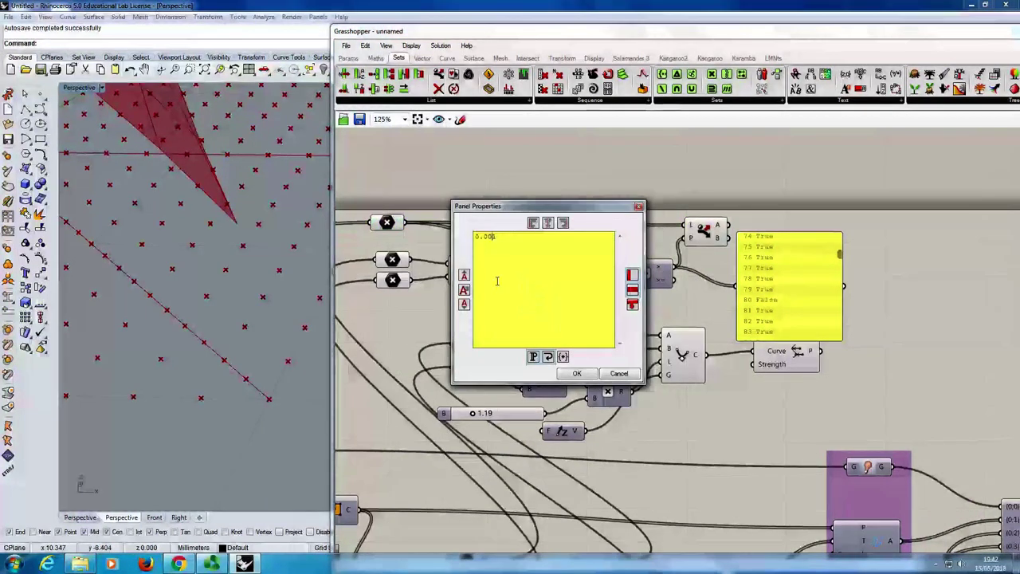
left_click(577, 373)
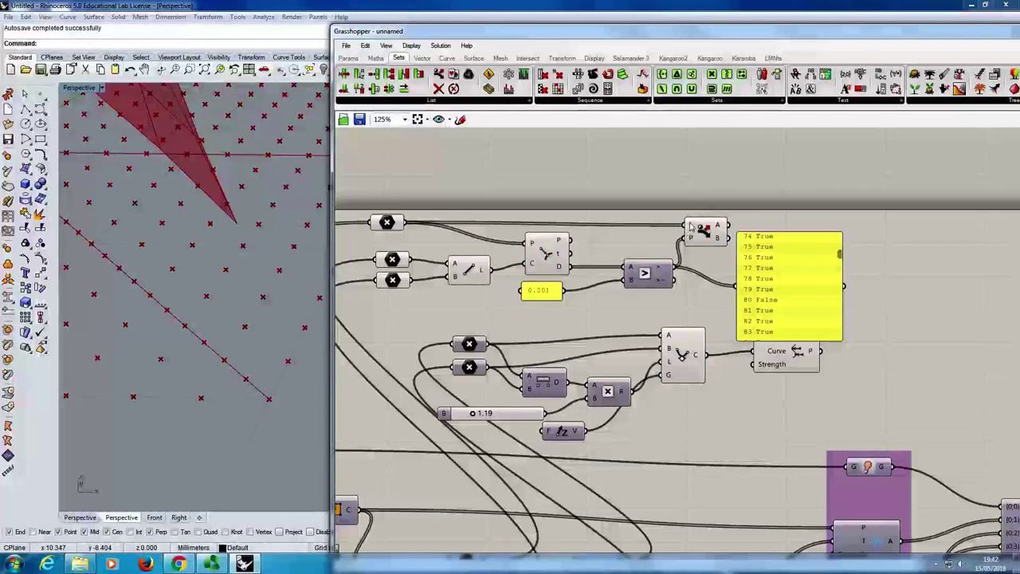
Step: Examine the data in Dispatch's List and Pattern inputs and its A and B outputs
mouse_move(690, 227)
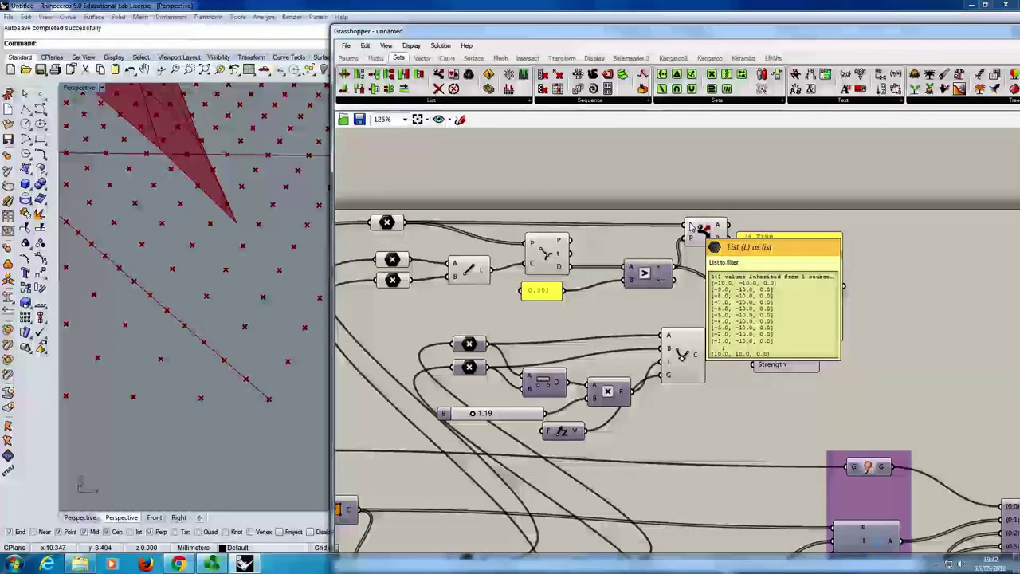
left_click(392, 223)
mouse_move(690, 242)
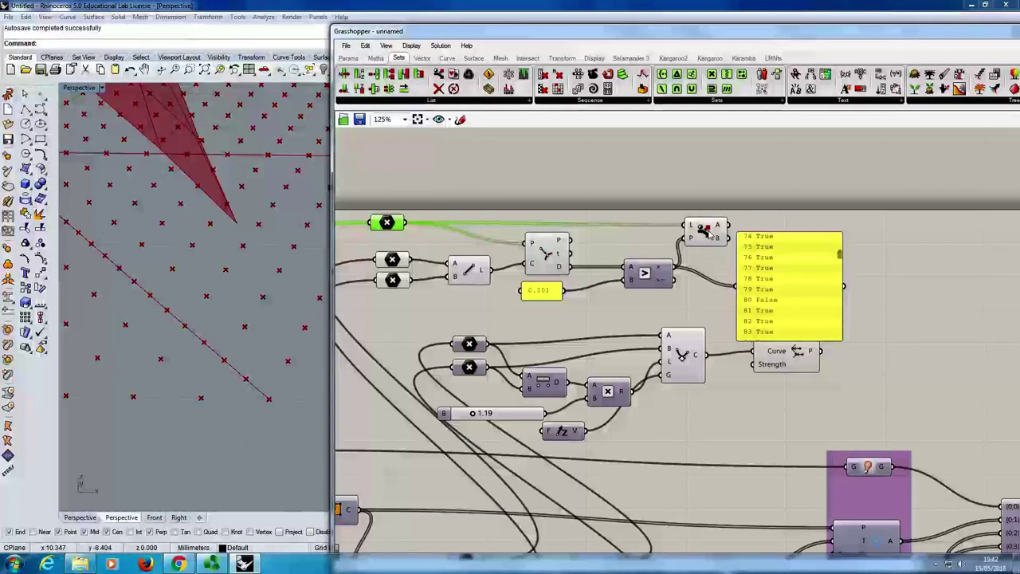
mouse_move(722, 226)
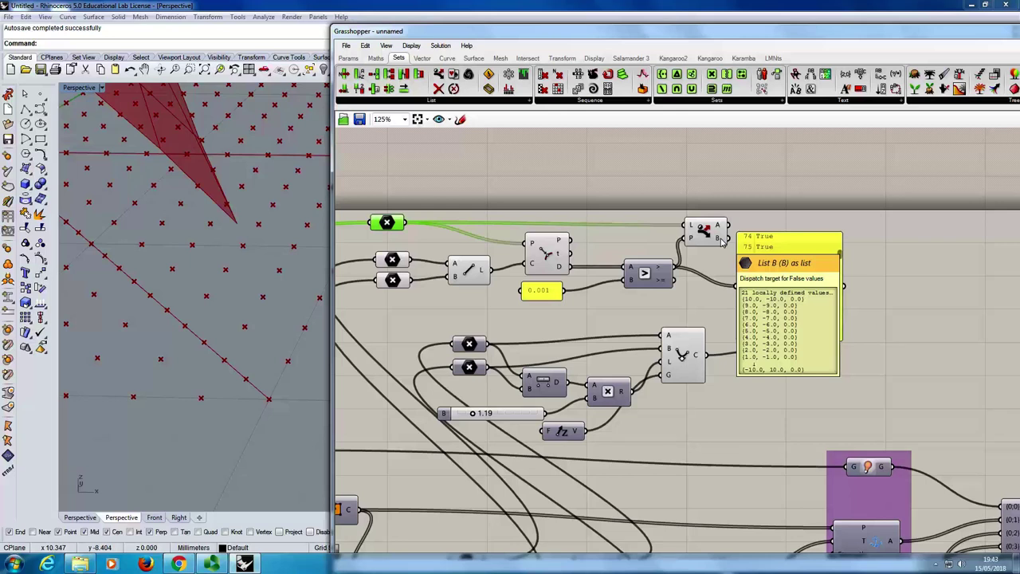
Step: Shift the points parameter, Curve Closest Point, Larger Than and Dispatch slightly while reviewing the distance data passed between them
left_click_drag(384, 222, 394, 220)
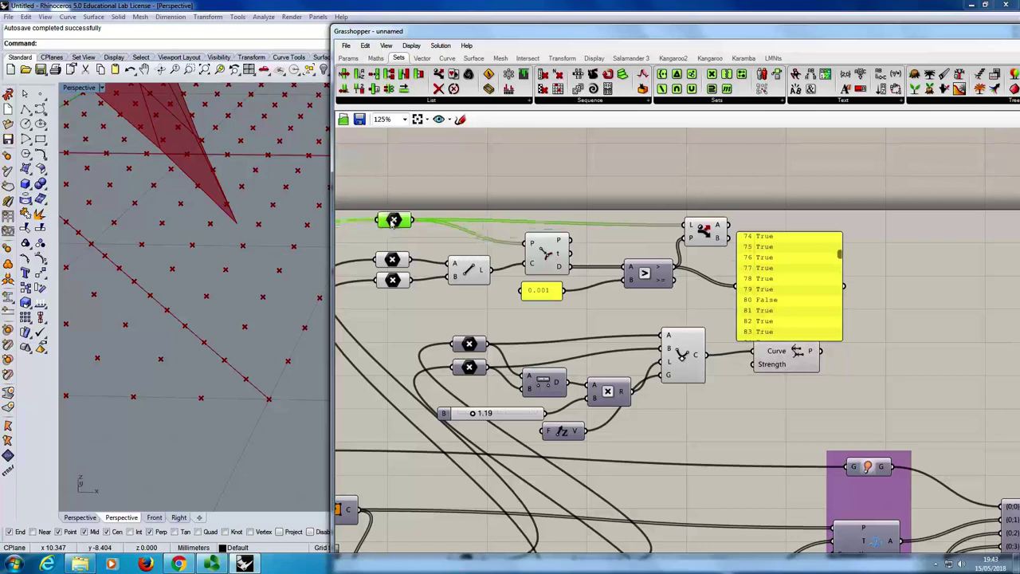
left_click(470, 271)
left_click_drag(546, 254, 538, 255)
mouse_move(558, 271)
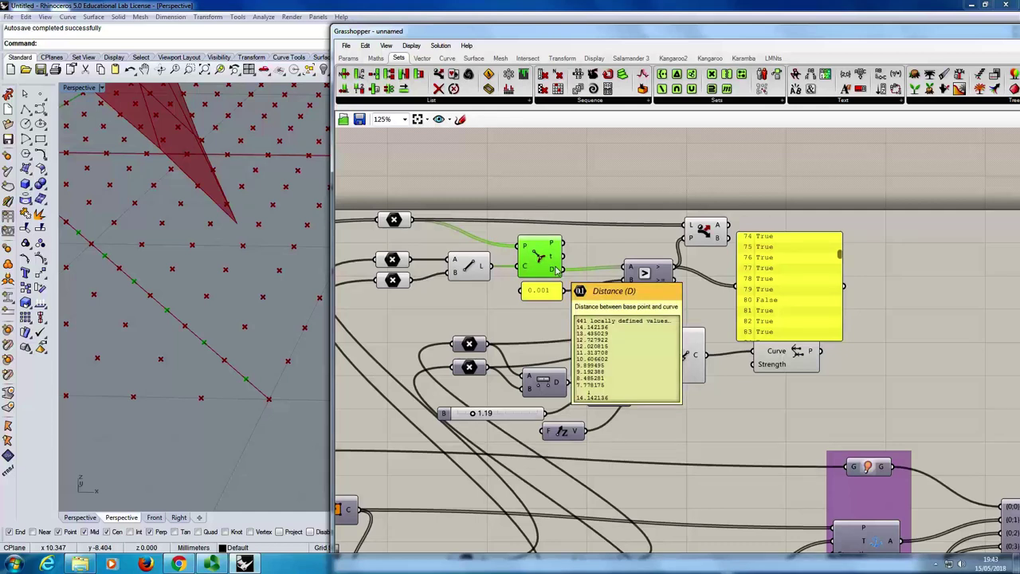
mouse_move(635, 281)
left_mouse_down()
mouse_move(644, 279)
mouse_move(621, 282)
left_mouse_up()
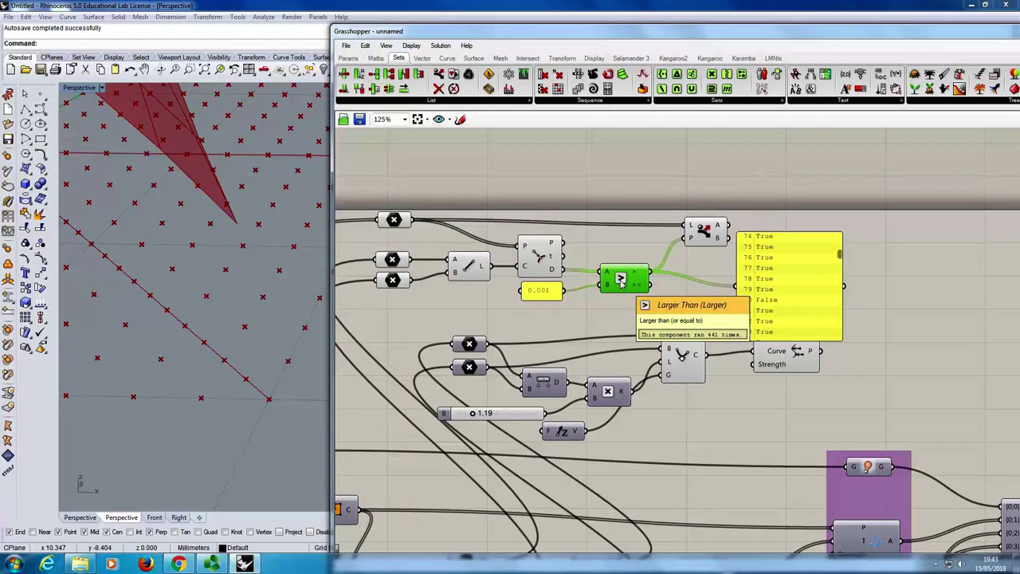
left_click_drag(714, 235, 698, 233)
Step: Delete the results panel beside the Dispatch component
right_click_drag(694, 275, 558, 273)
left_click(627, 272)
key("Delete")
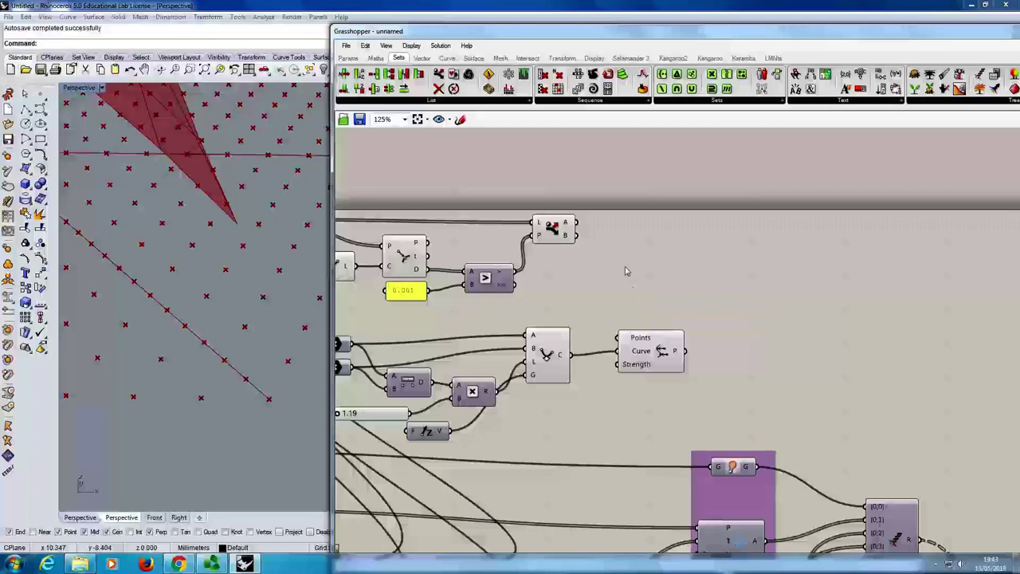
Step: Place a Point parameter beside Dispatch and connect Dispatch's B output to it
double_click(626, 271)
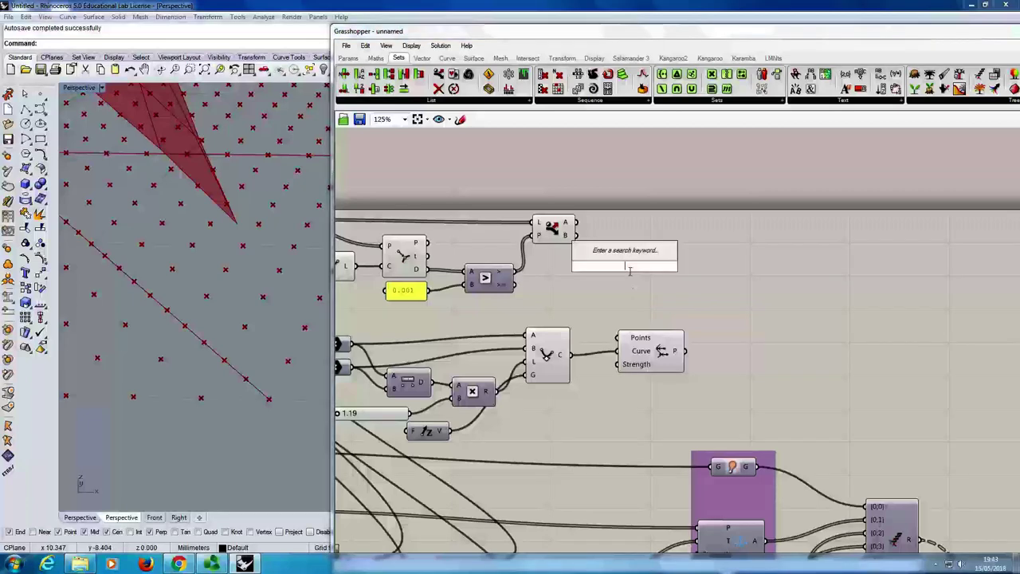
left_click(348, 59)
left_click_drag(676, 263, 631, 258)
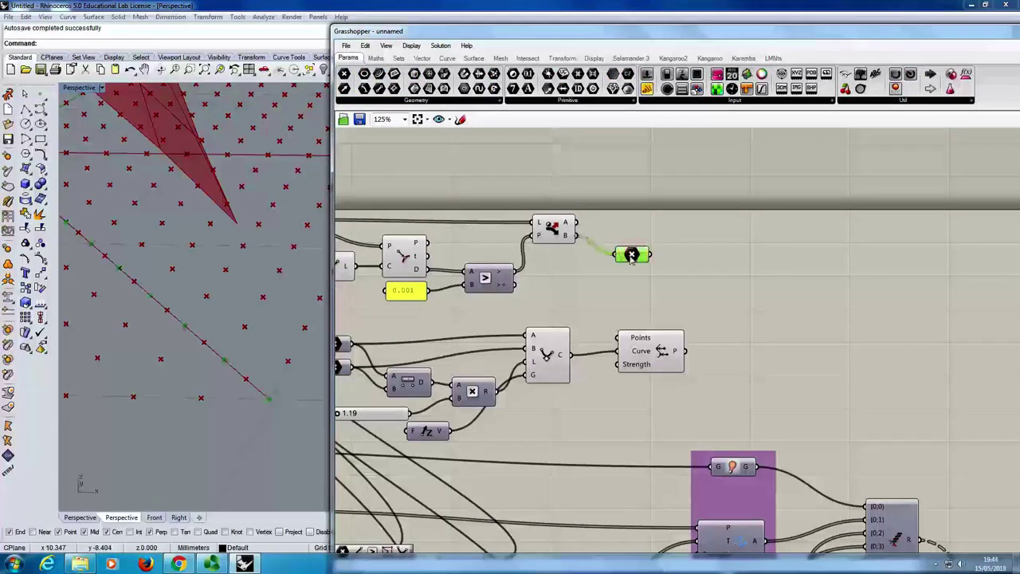
mouse_move(631, 256)
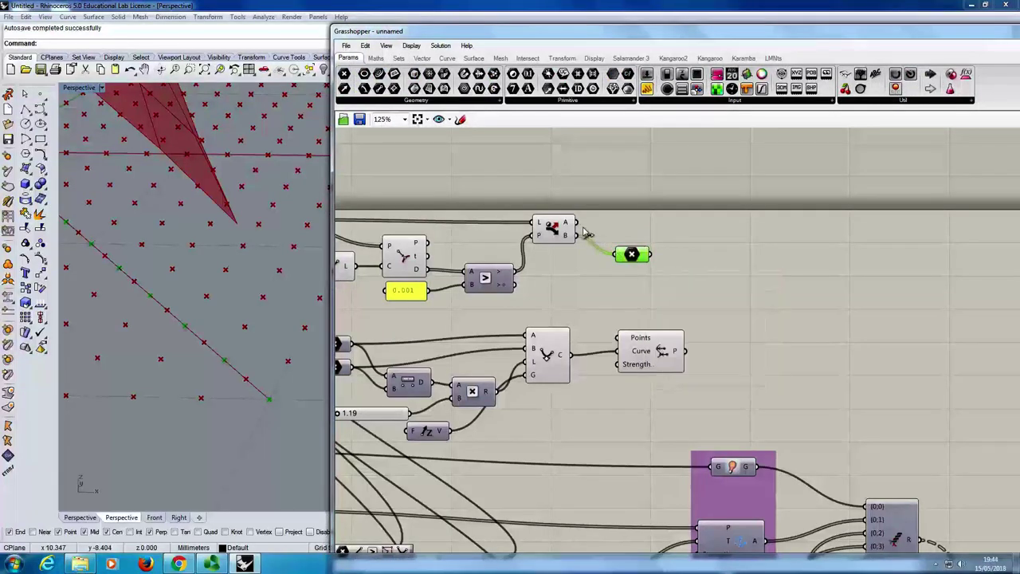
Step: Switch the Point parameter to Dispatch's A output and examine the selected points in the Perspective viewport
left_click_drag(611, 246, 624, 257)
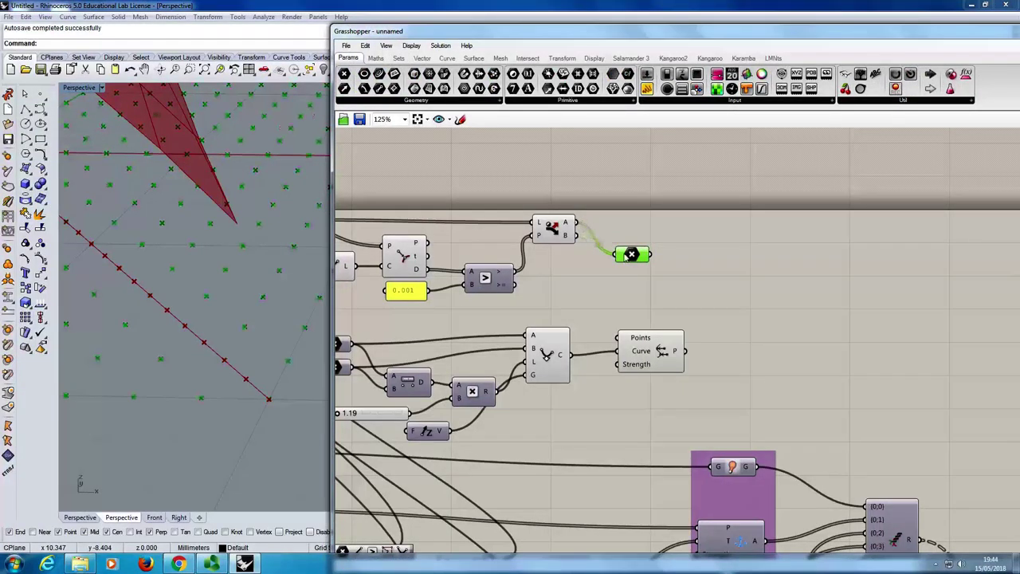
scroll(245, 304, "up", 2)
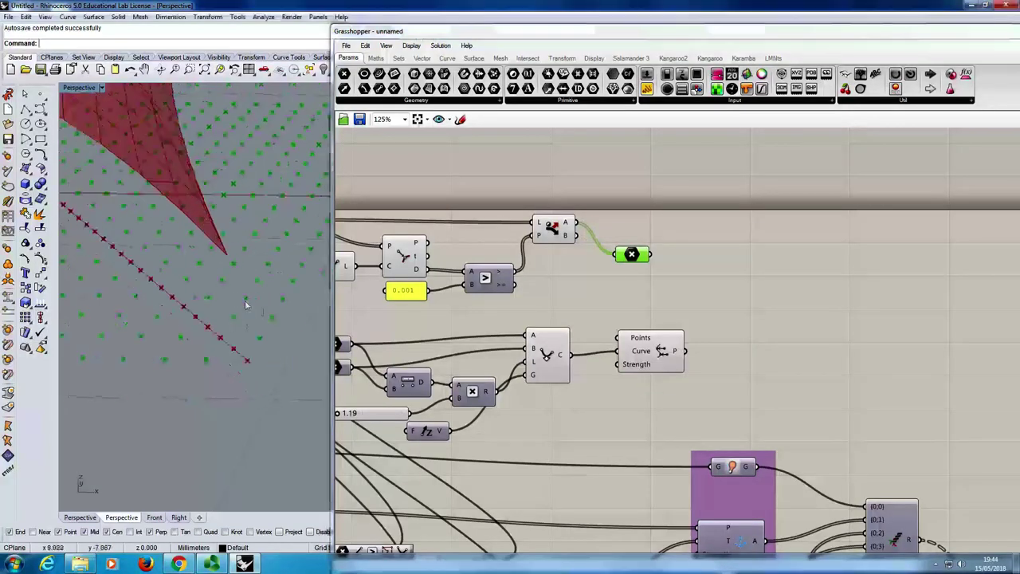
scroll(245, 304, "down", 5)
right_click_drag(246, 304, 224, 304)
Step: Reconnect Dispatch's B output to the Point parameter and connect that parameter to the OnCurve goal's Points input
left_click_drag(576, 235, 618, 254)
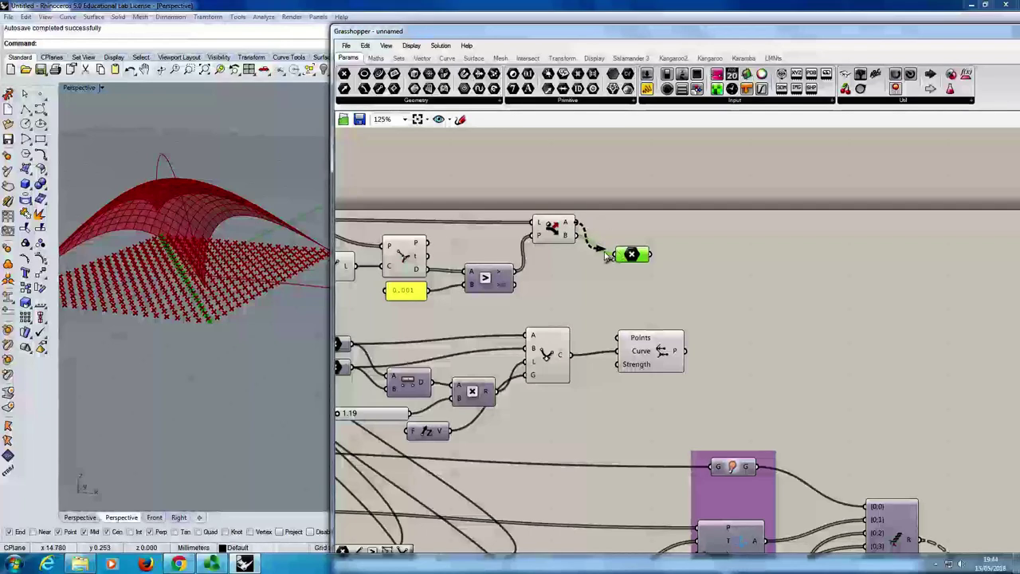
left_click_drag(634, 259, 630, 265)
mouse_move(632, 257)
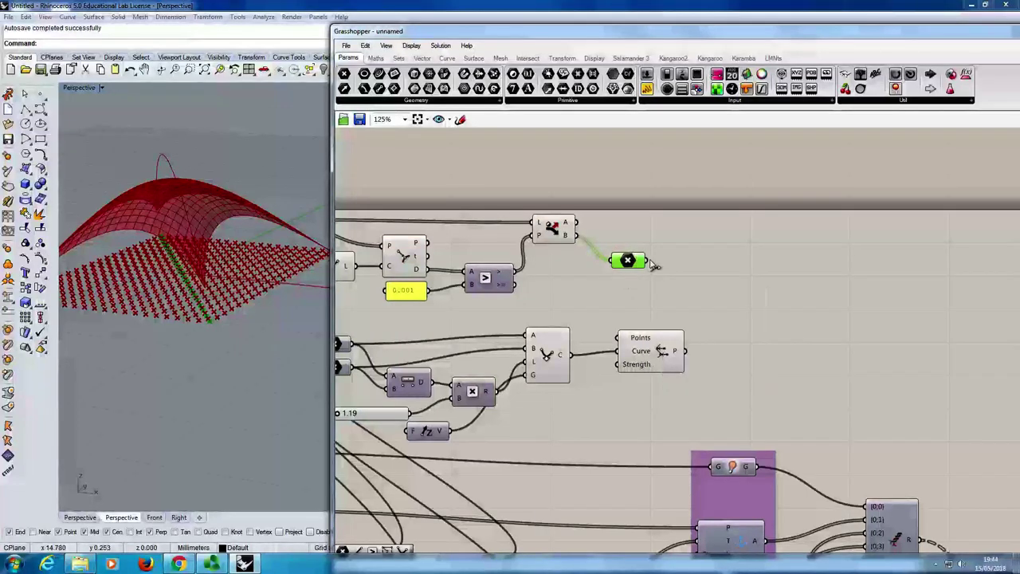
left_click_drag(647, 261, 622, 338)
right_click_drag(716, 341, 696, 250)
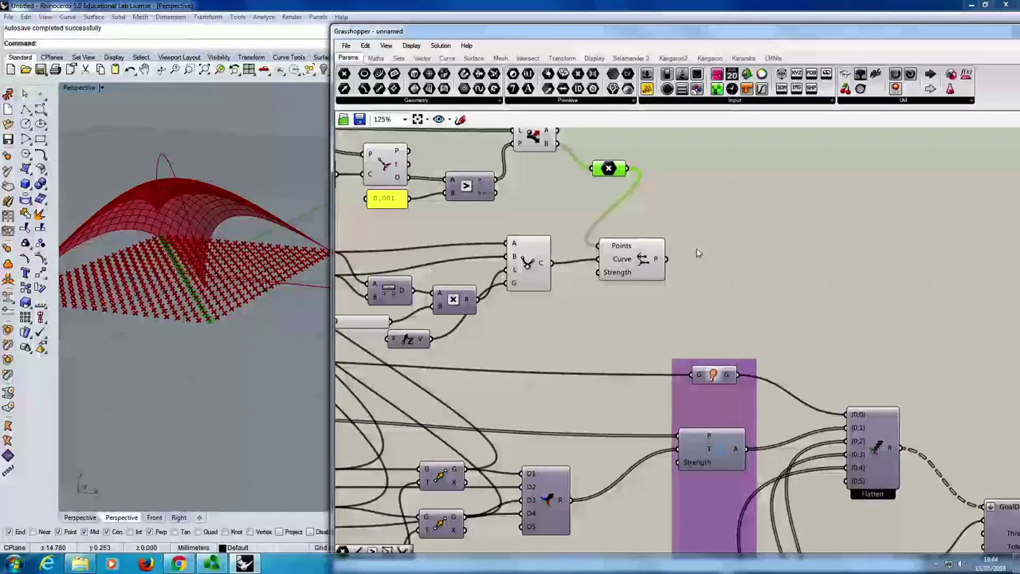
right_click_drag(708, 283, 702, 233)
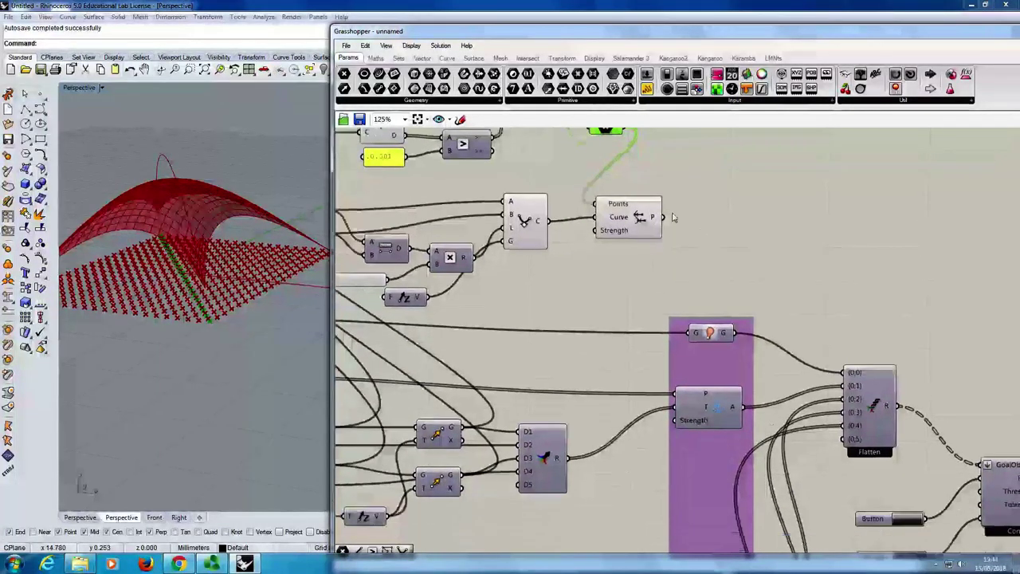
Step: Connect the OnCurve goal's output to the Entwine component's {0;5} input, move the goal above the purple group, and reset the solver
left_click_drag(664, 218, 850, 450)
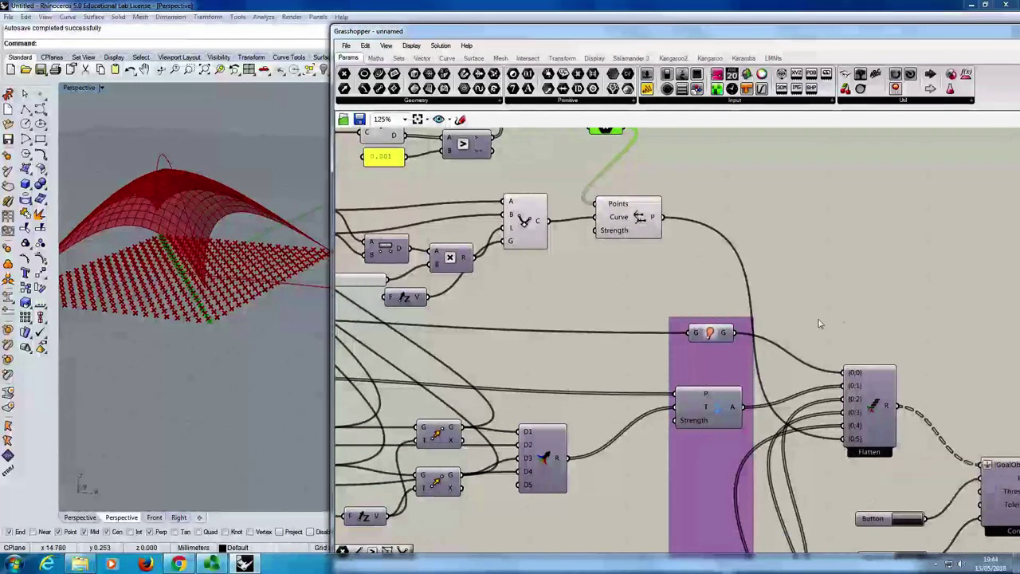
left_click_drag(653, 237, 737, 233)
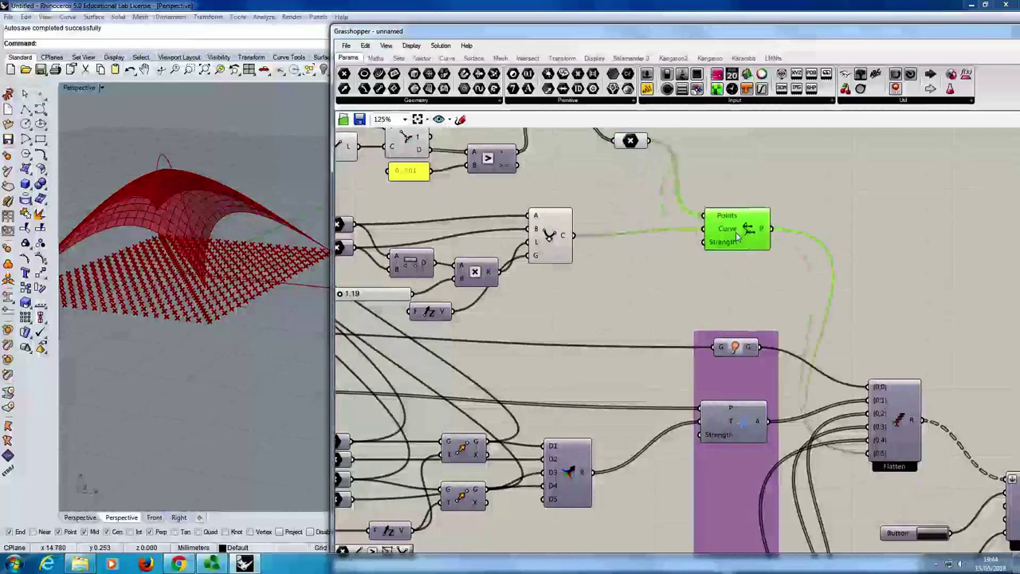
right_click_drag(874, 434, 852, 385)
left_click(913, 485)
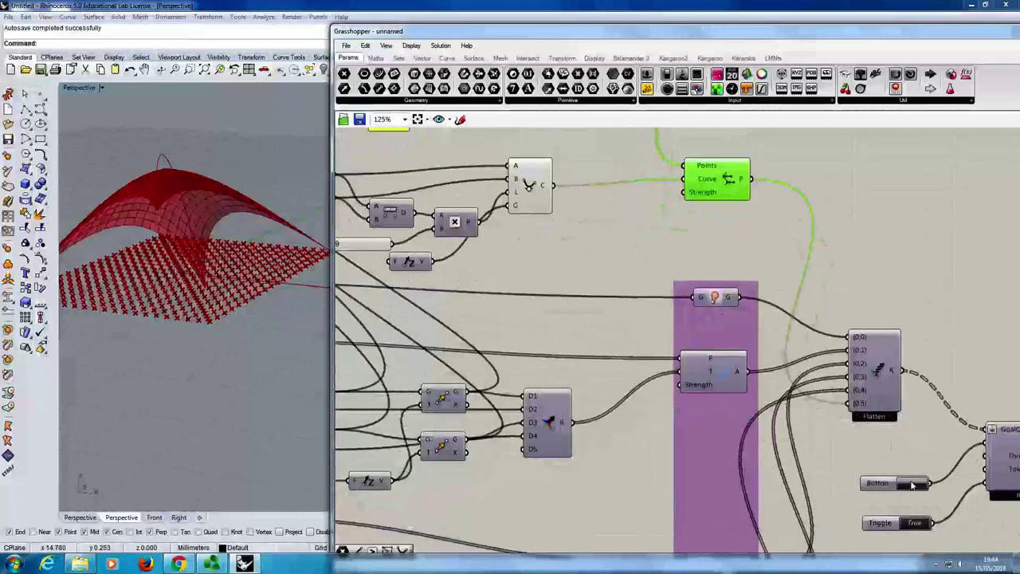
Step: Turn off the preview of all upstream components and goals feeding the Entwine component
scroll(628, 264, "down", 4)
scroll(698, 296, "down", 2)
left_click_drag(562, 257, 793, 552)
right_click_drag(890, 487, 869, 460)
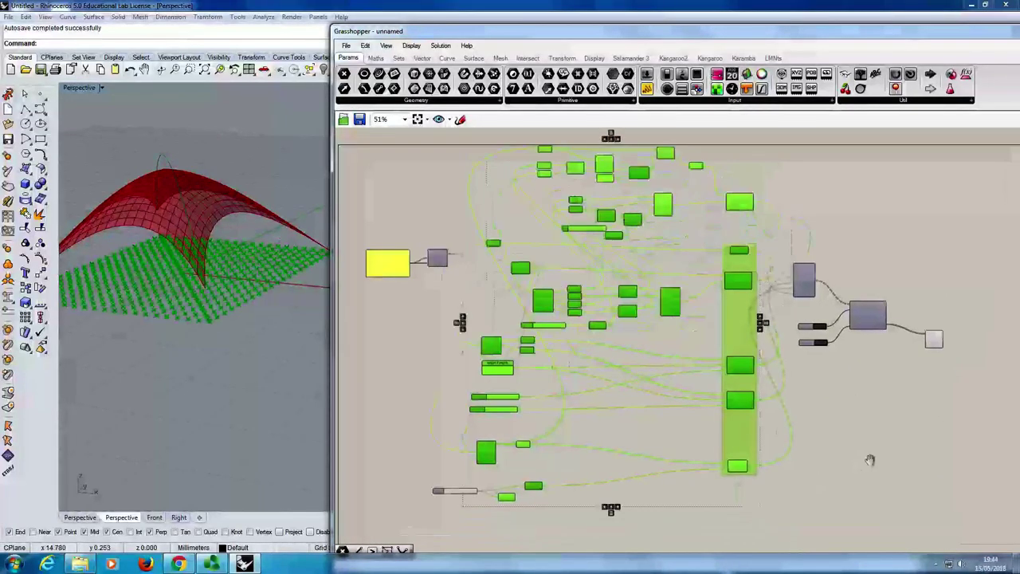
scroll(864, 456, "down", 2)
right_click(867, 448)
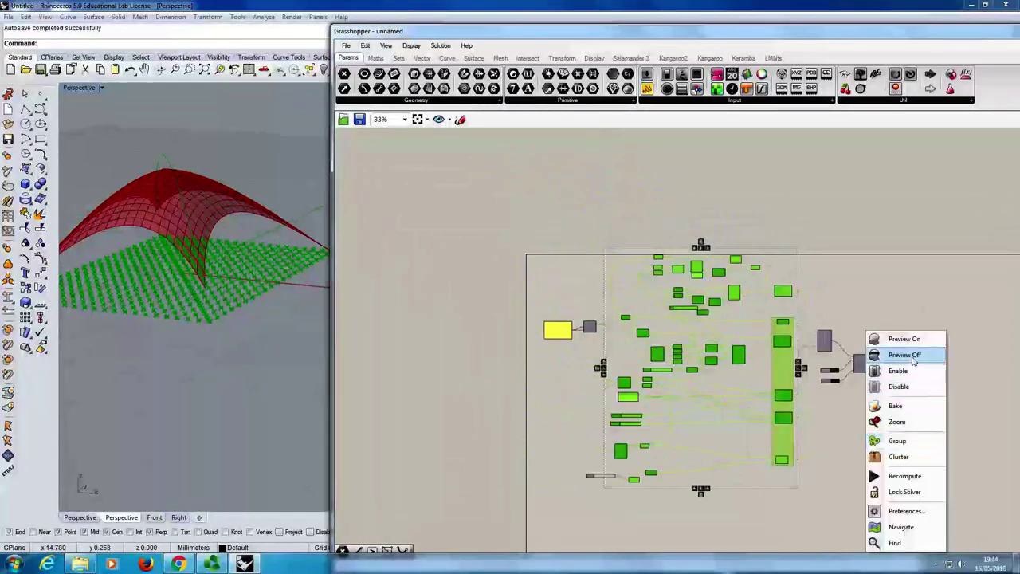
left_click(905, 355)
right_click_drag(271, 334, 318, 303)
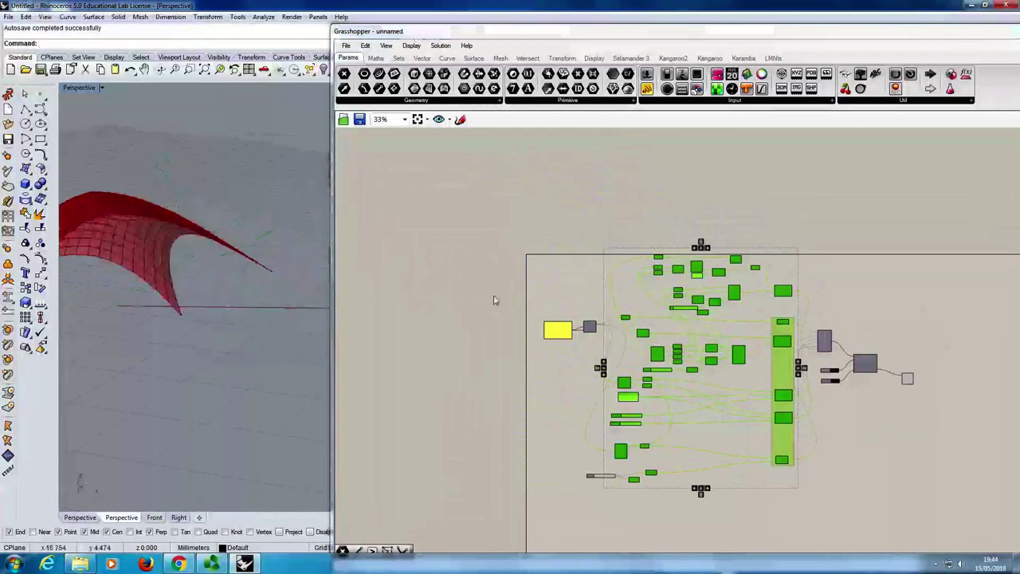
Step: Turn the Catenary component's preview back on and shift the component slightly
left_click(863, 287)
scroll(785, 295, "up", 3)
scroll(785, 295, "up", 2)
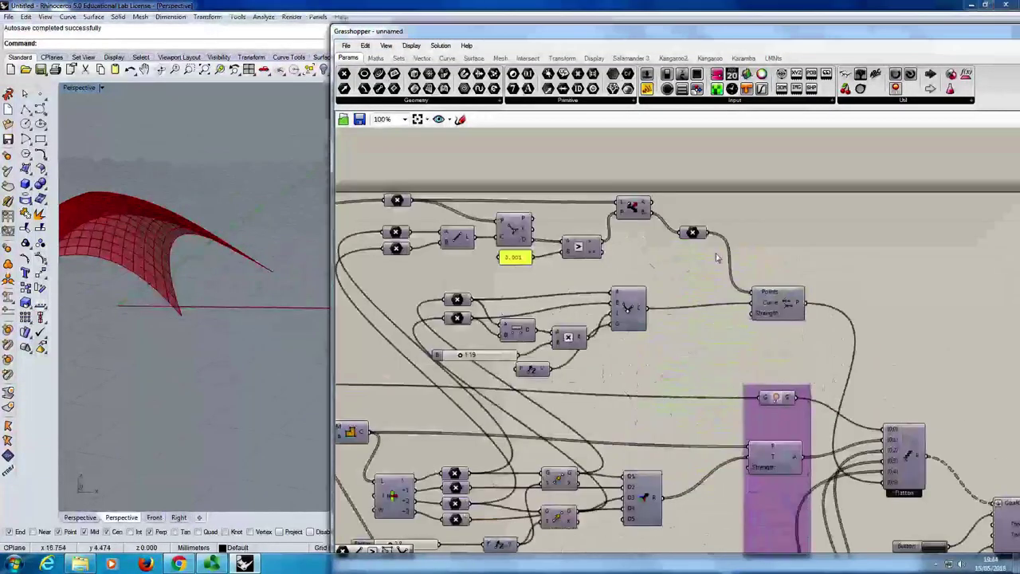
right_click(626, 311)
left_click(647, 341)
right_click_drag(625, 380, 728, 330)
scroll(728, 330, "down", 1)
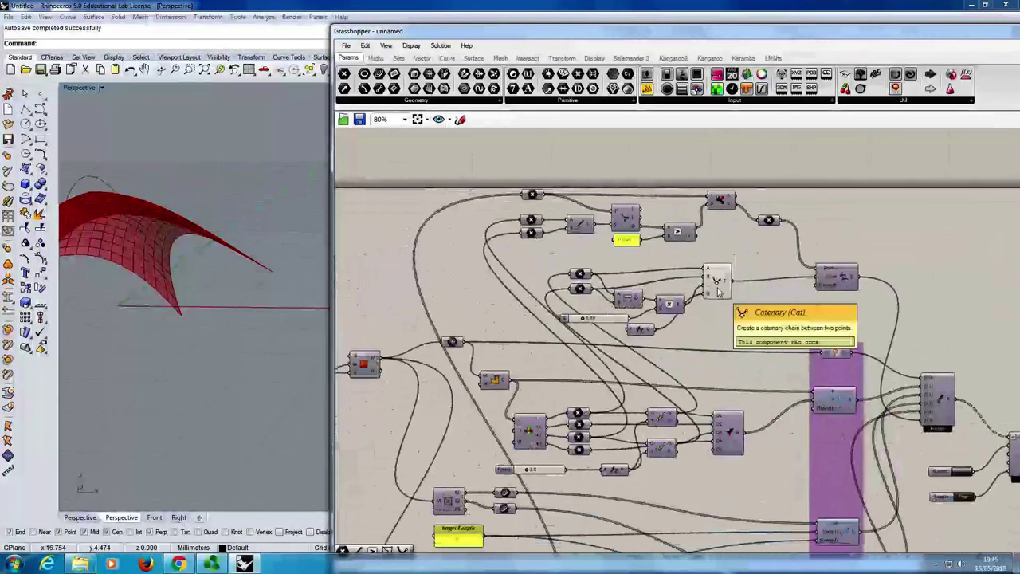
left_click_drag(717, 292, 730, 294)
Step: Examine the OnCurve goal's Strength input and compare the shell with the catenary curve in the Perspective viewport
right_click_drag(772, 341, 613, 295)
left_click(965, 427)
left_click(955, 357)
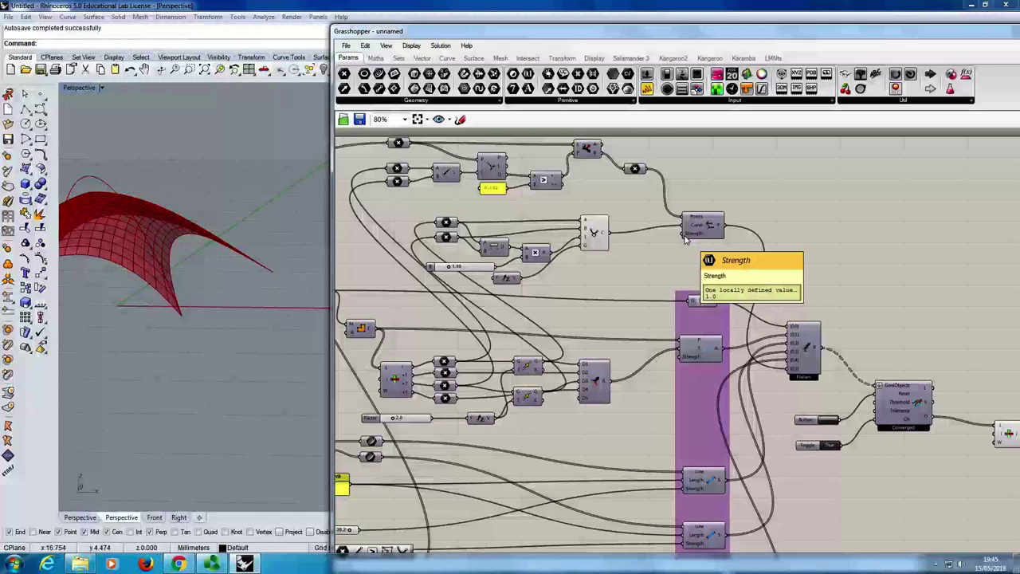
right_click_drag(231, 257, 227, 285)
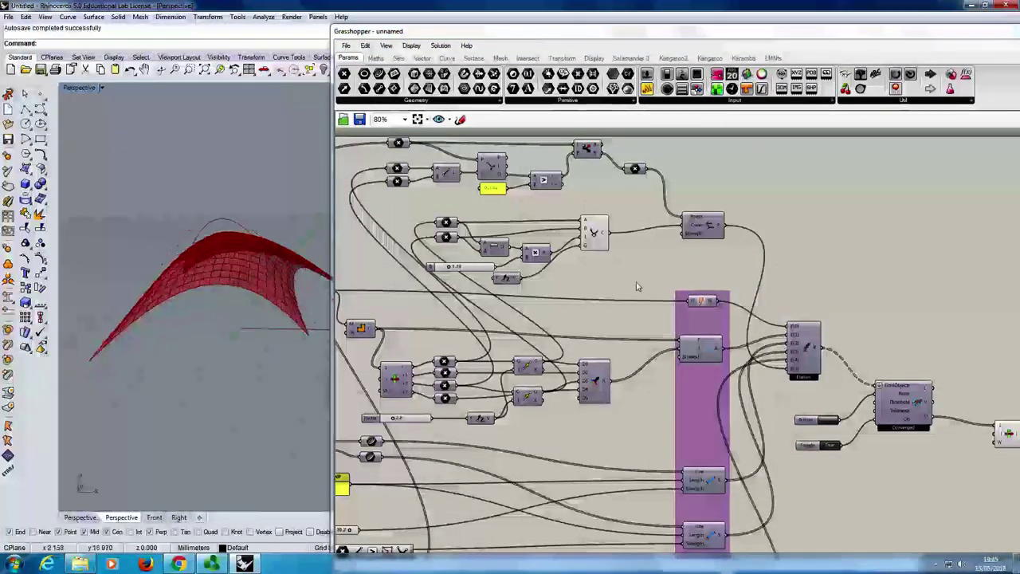
Step: Create a number slider from 1..50 and connect it to the OnCurve goal's Strength input
double_click(616, 263)
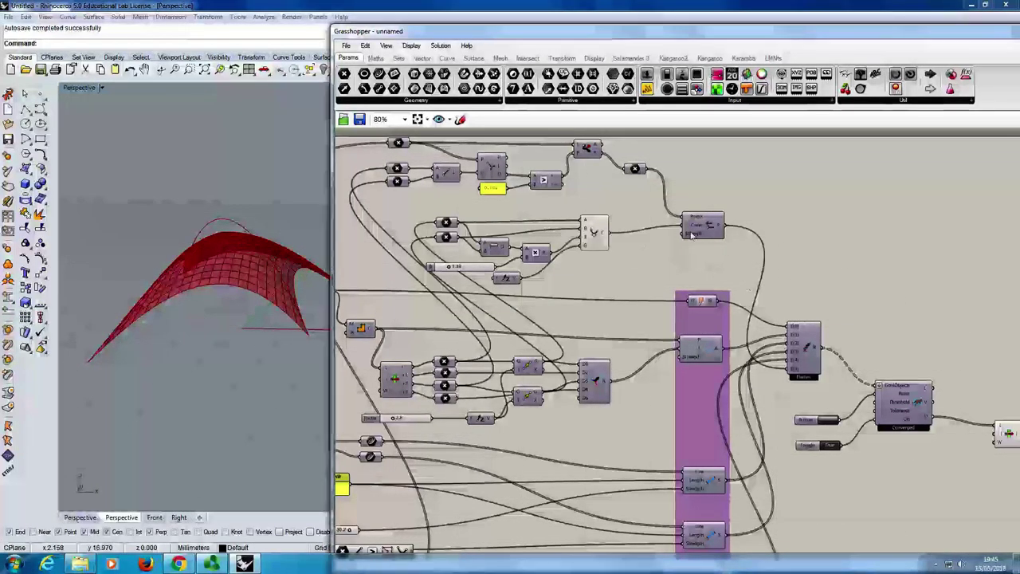
double_click(643, 258)
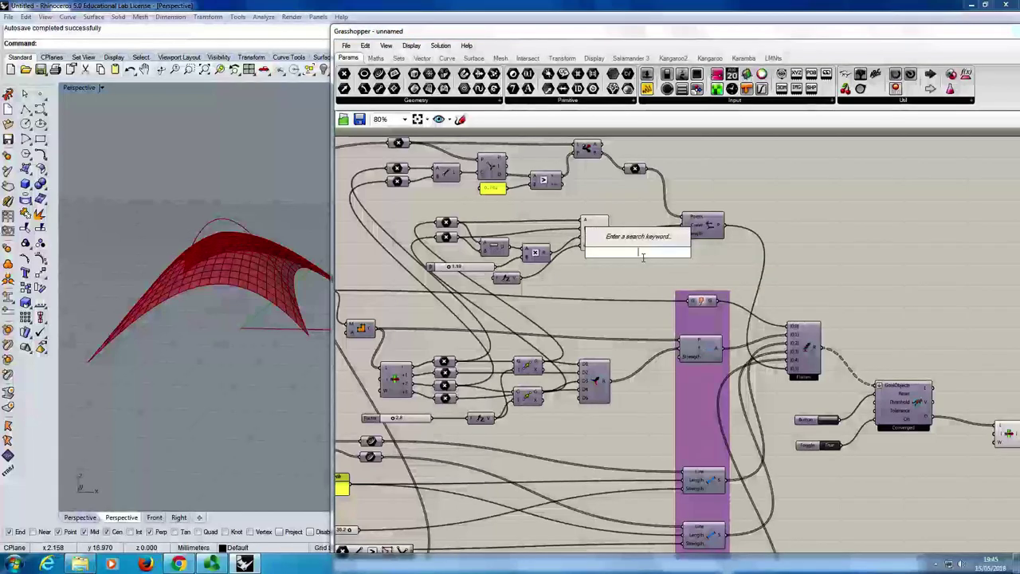
type("1.")
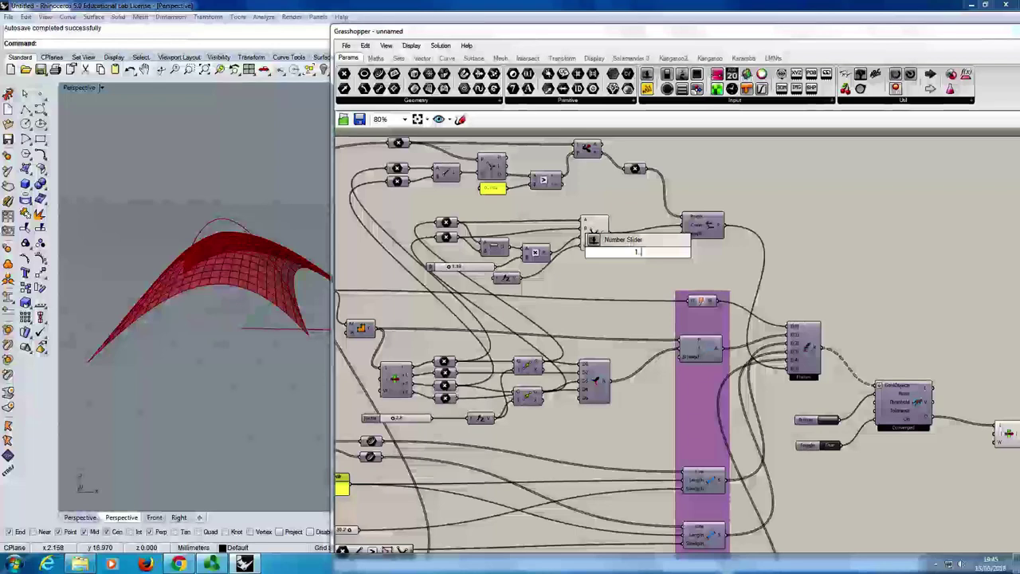
type(".50")
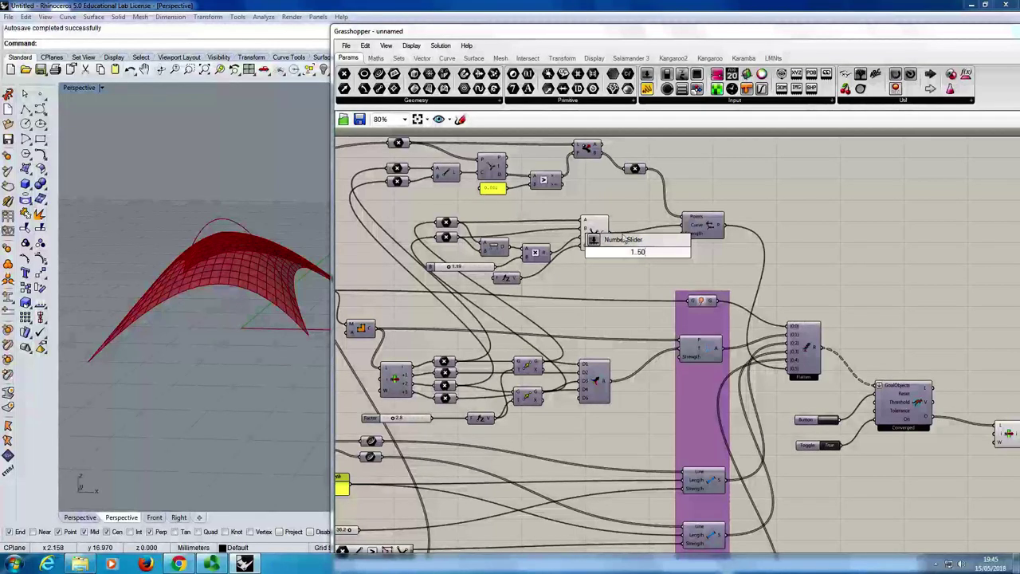
left_click(642, 259)
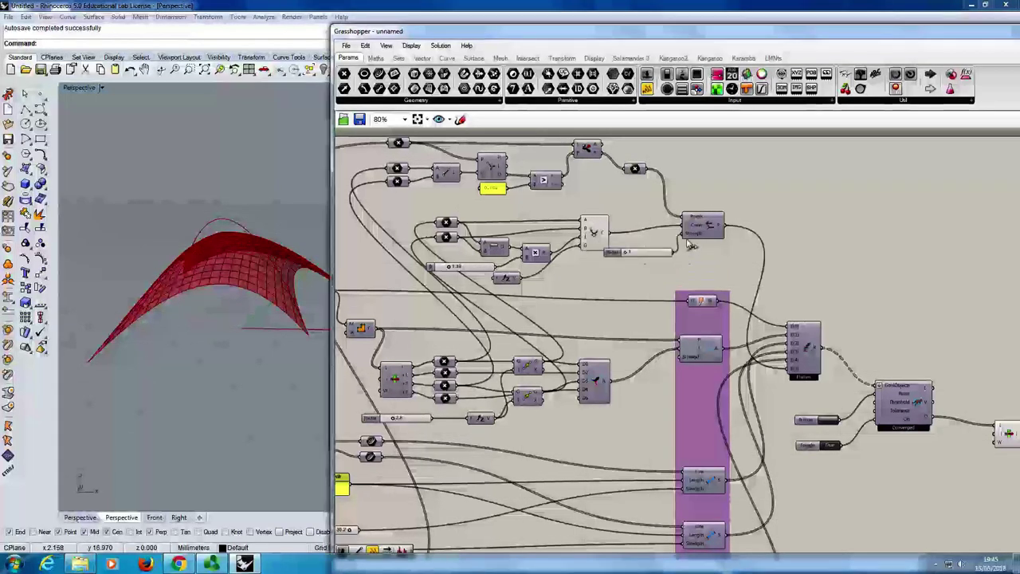
Step: Raise the OnCurve Strength slider to 49 and inspect the shell in the Perspective viewport
left_click_drag(638, 258, 659, 263)
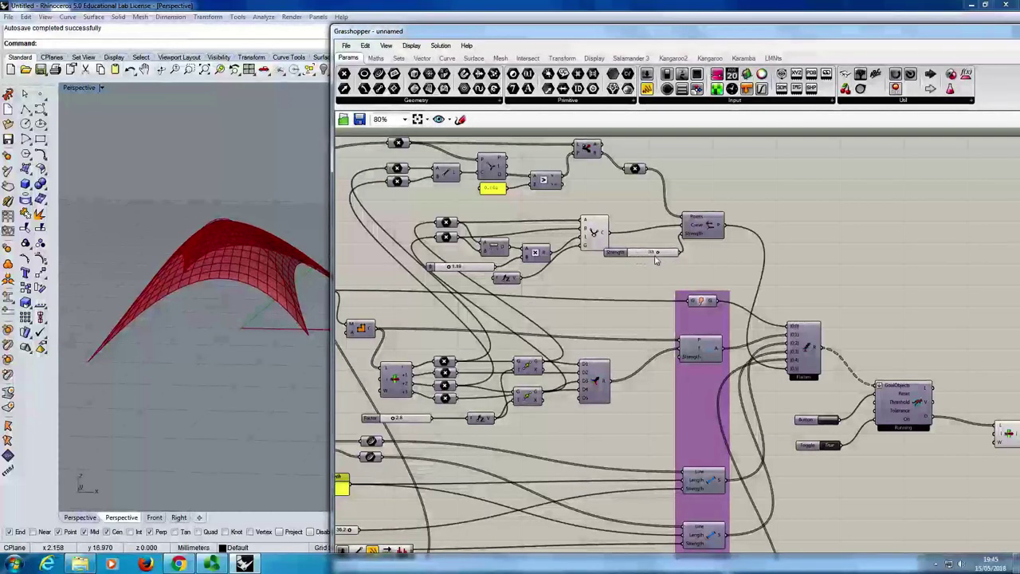
mouse_move(239, 312)
right_mouse_down()
mouse_move(292, 295)
mouse_move(264, 300)
mouse_move(182, 281)
mouse_move(285, 268)
mouse_move(171, 295)
mouse_move(239, 295)
right_mouse_up()
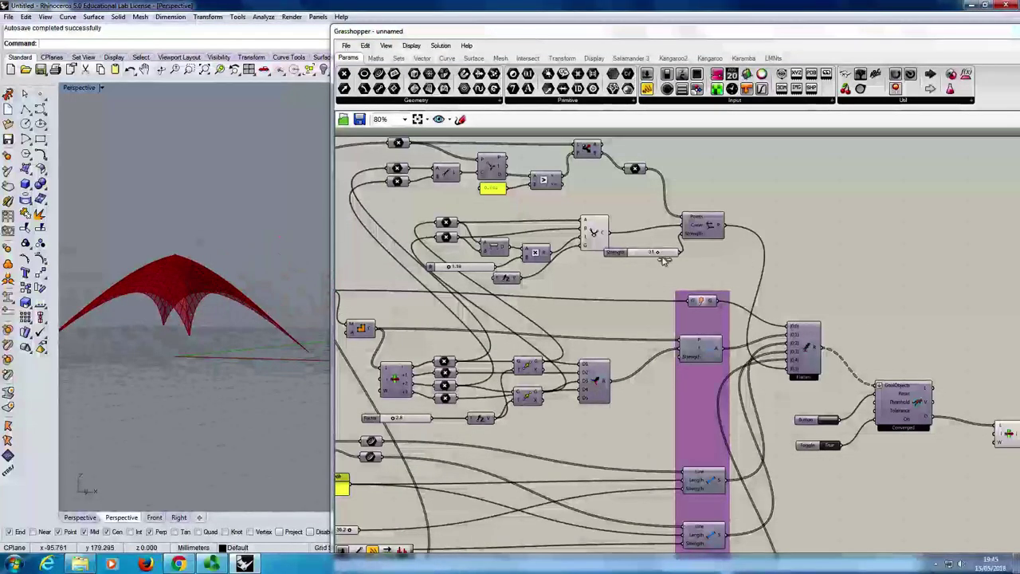
left_click_drag(664, 260, 679, 262)
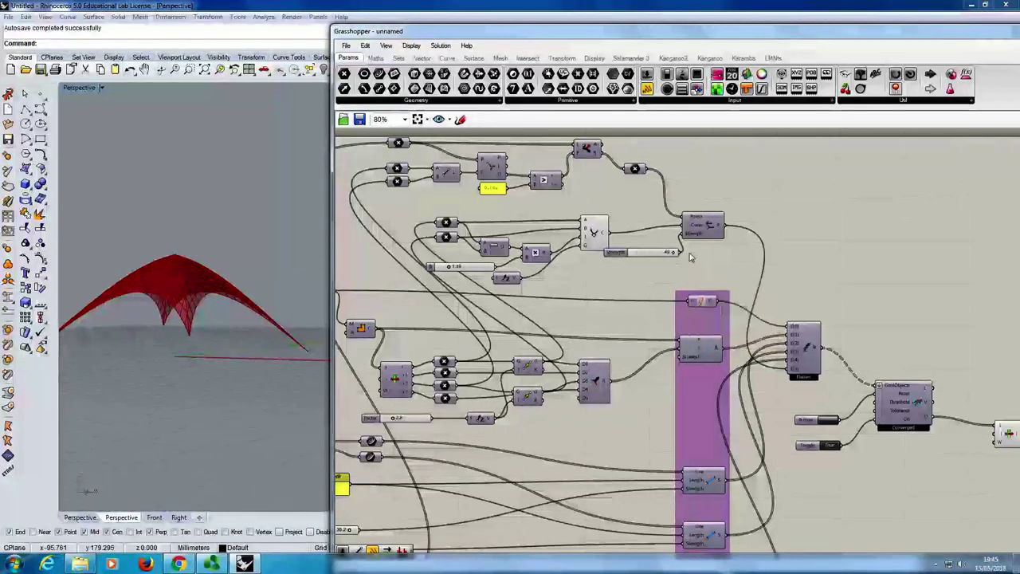
right_click_drag(239, 295, 192, 310)
Step: Set the catenary length multiplier slider to 1.41 and examine the shell from several angles
right_click_drag(510, 316, 533, 271)
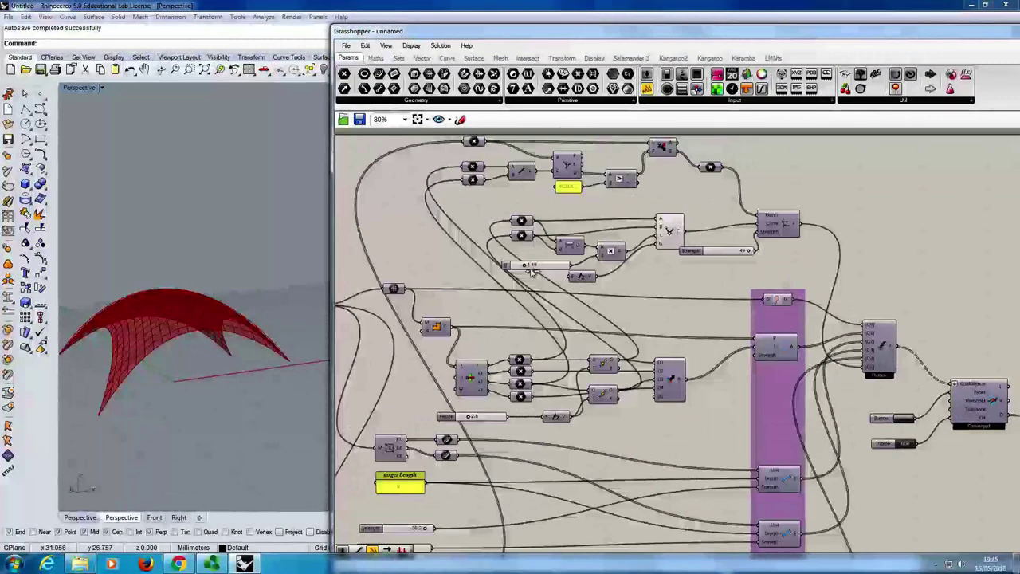
left_click_drag(530, 270, 540, 270)
right_click_drag(224, 324, 213, 305)
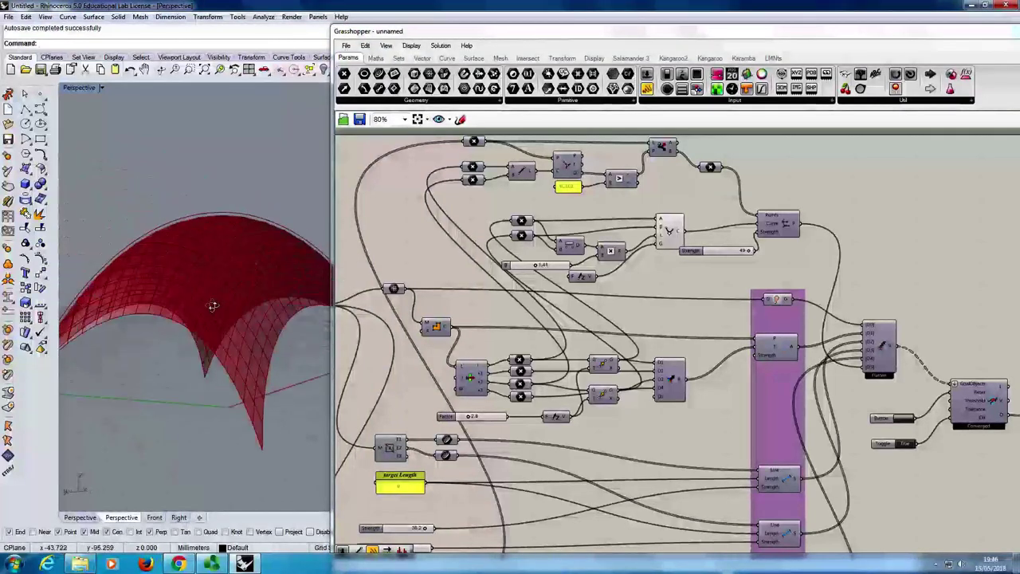
scroll(183, 236, "up", 2)
right_click_drag(181, 220, 246, 296)
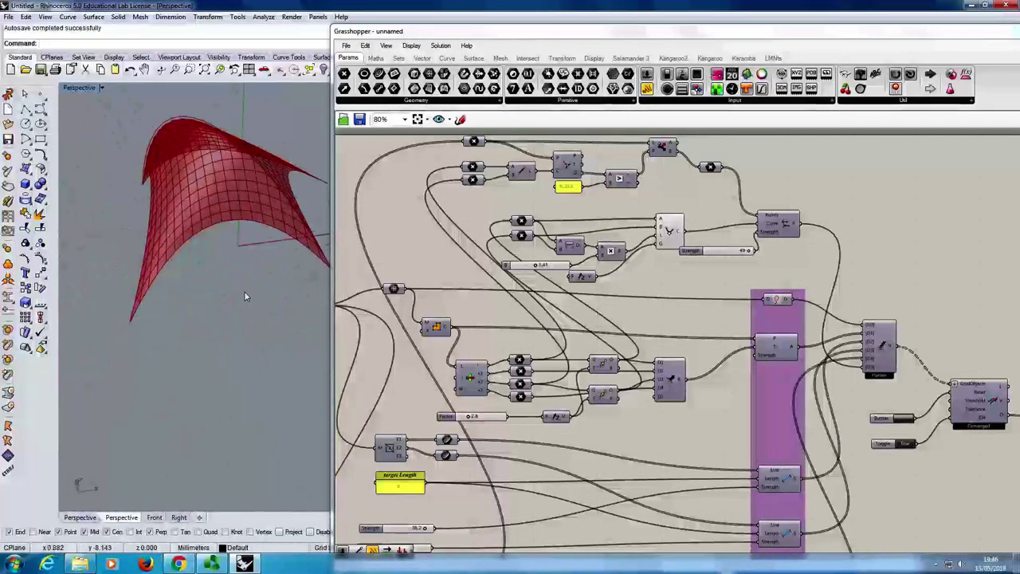
right_click_drag(283, 224, 245, 265)
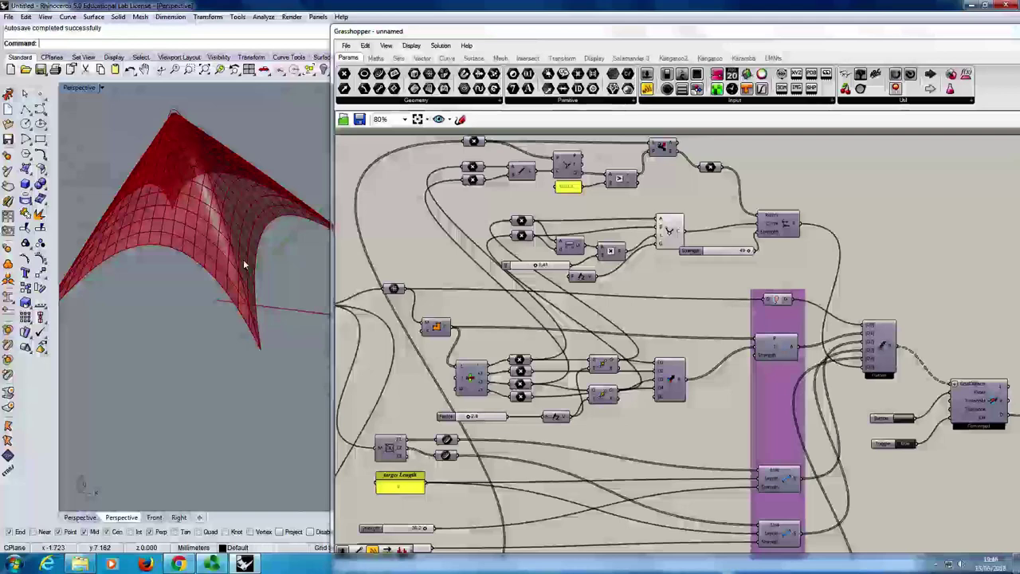
Step: Set the corner points' Unit Z Factor slider to 1.0 and the catenary length multiplier to 1.45
mouse_move(548, 269)
left_mouse_down()
mouse_move(517, 276)
mouse_move(530, 276)
left_mouse_up()
left_click_drag(461, 416, 464, 420)
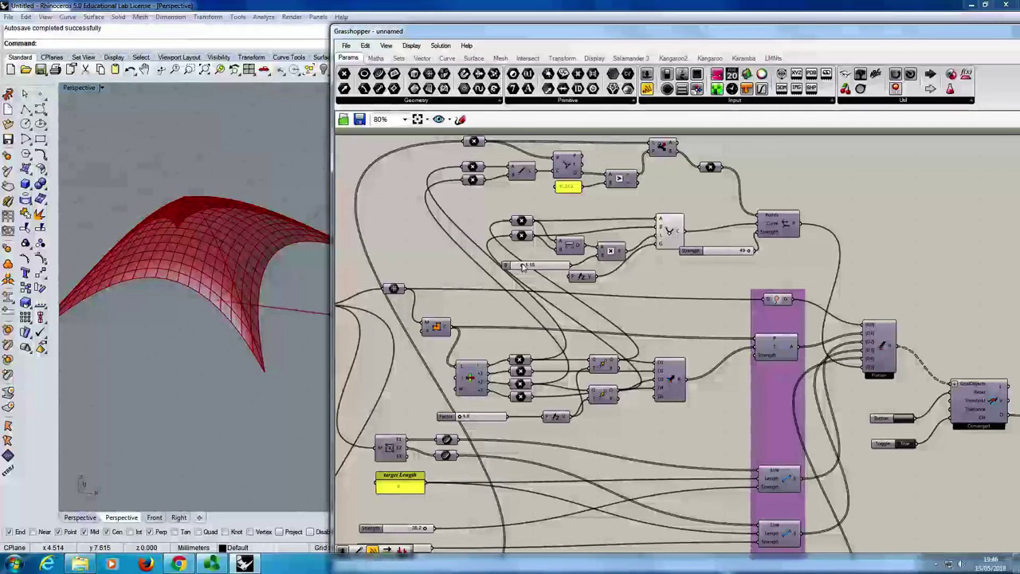
left_click_drag(528, 271, 540, 271)
right_click_drag(258, 269, 237, 255)
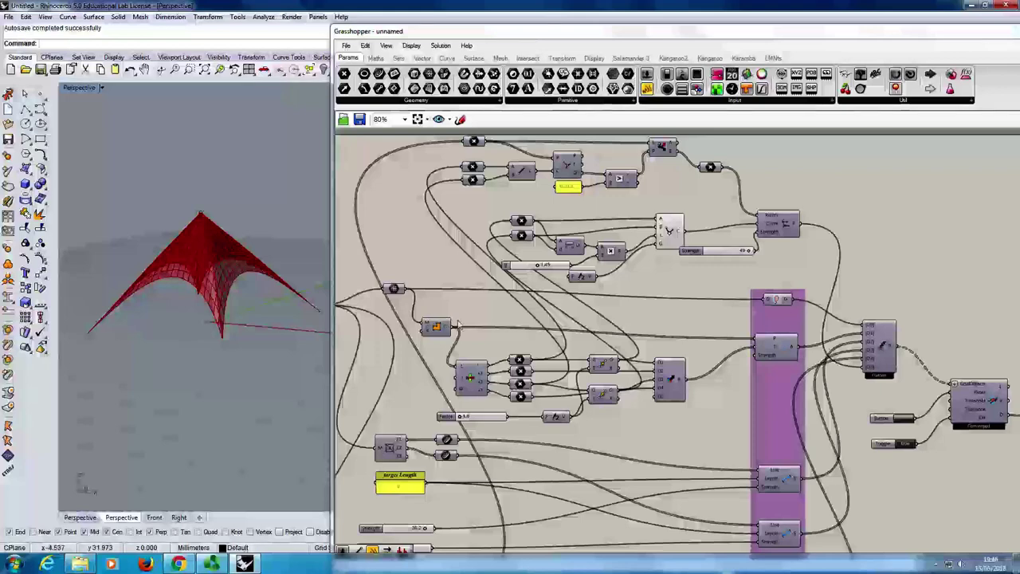
Step: Move the Catenary component slightly toward its inputs and examine the highlighted curves and the shell from another angle
right_click_drag(490, 275, 486, 309)
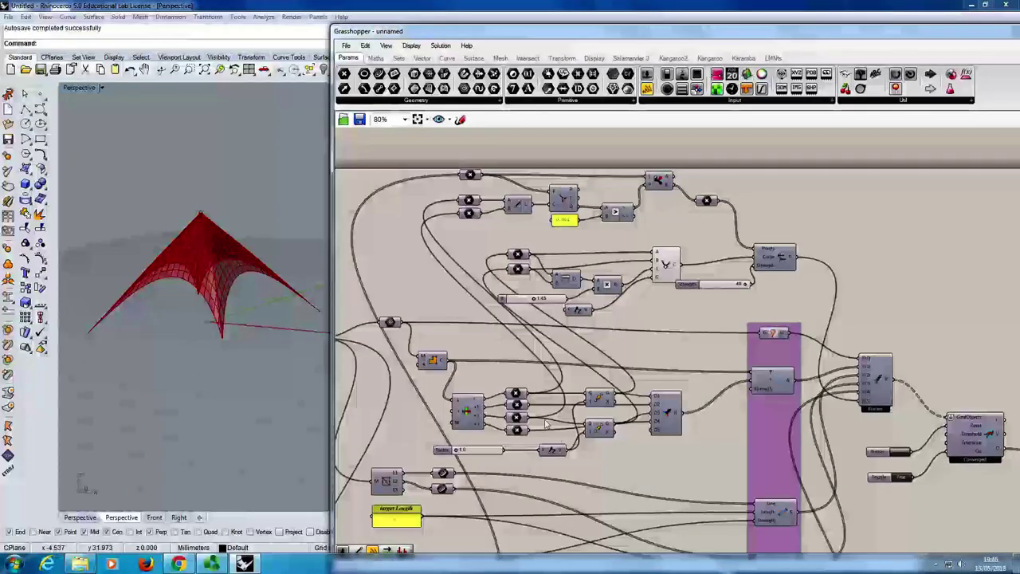
mouse_move(514, 269)
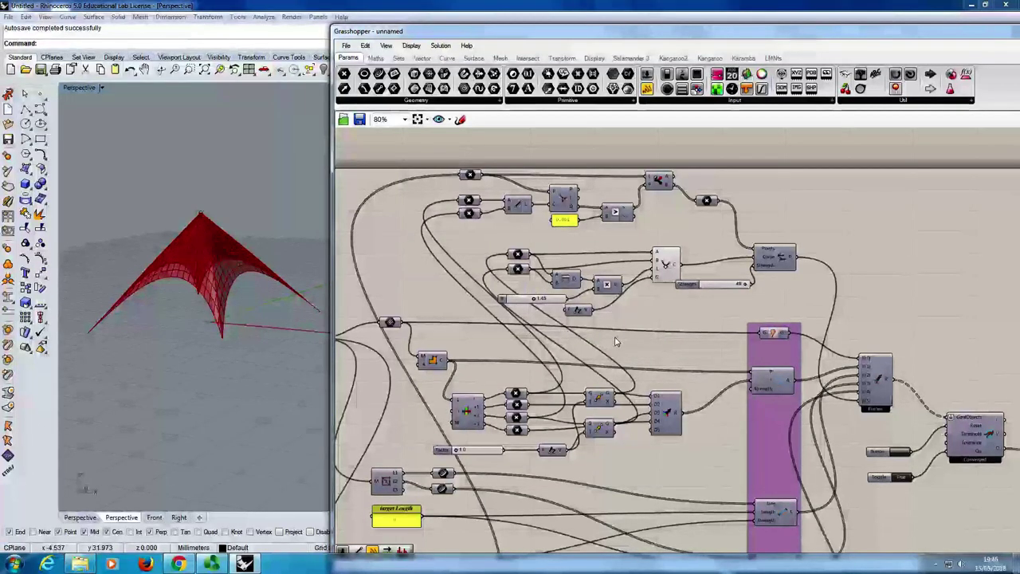
left_click(665, 268)
right_click_drag(205, 355, 253, 360)
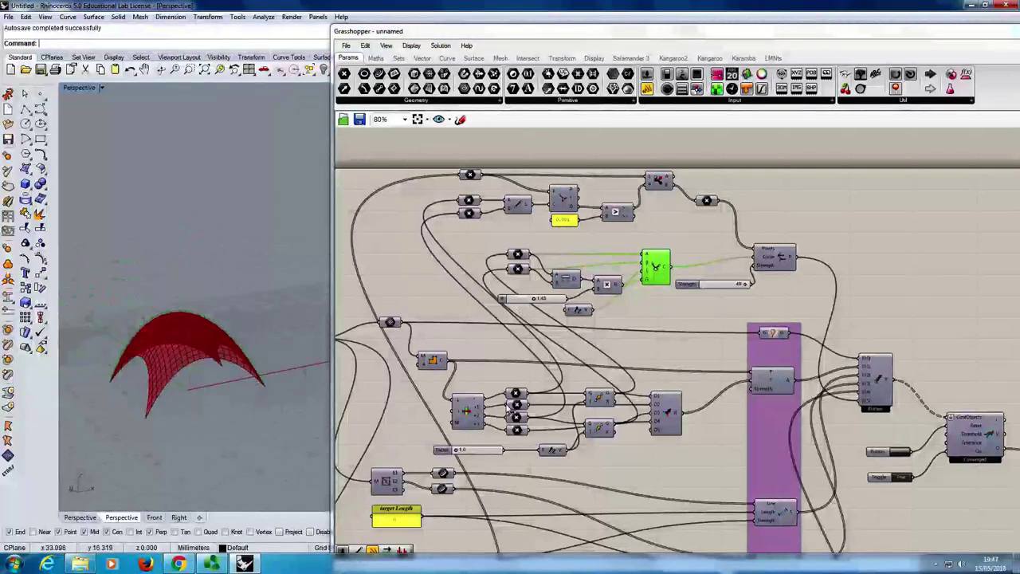
Step: Set the Unit Z Factor slider's minimum limit to -10
mouse_move(462, 451)
left_mouse_down()
mouse_move(489, 451)
mouse_move(462, 456)
left_mouse_up()
right_click_drag(436, 435, 466, 397)
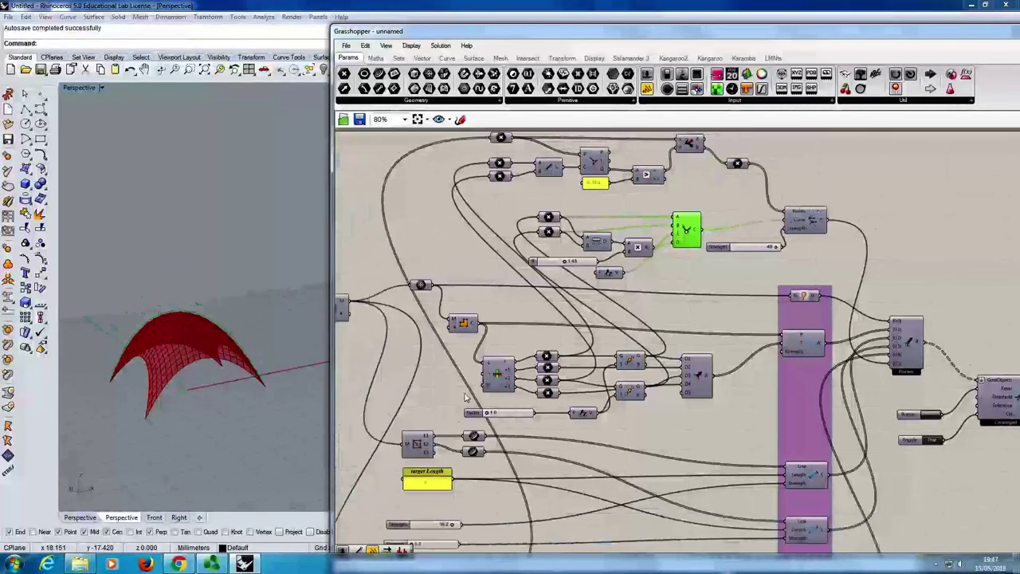
scroll(485, 416, "up", 3)
double_click(478, 412)
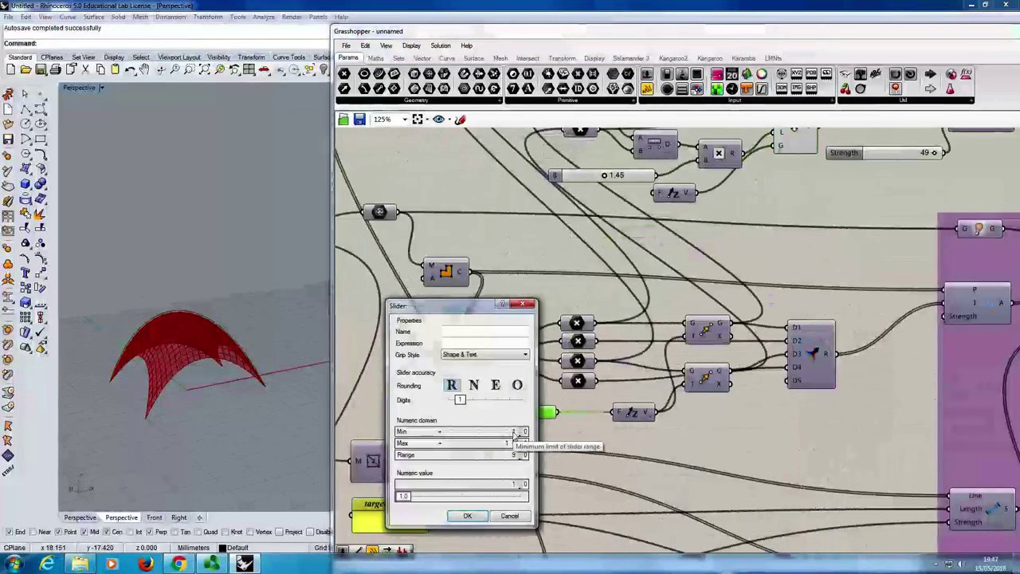
double_click(514, 433)
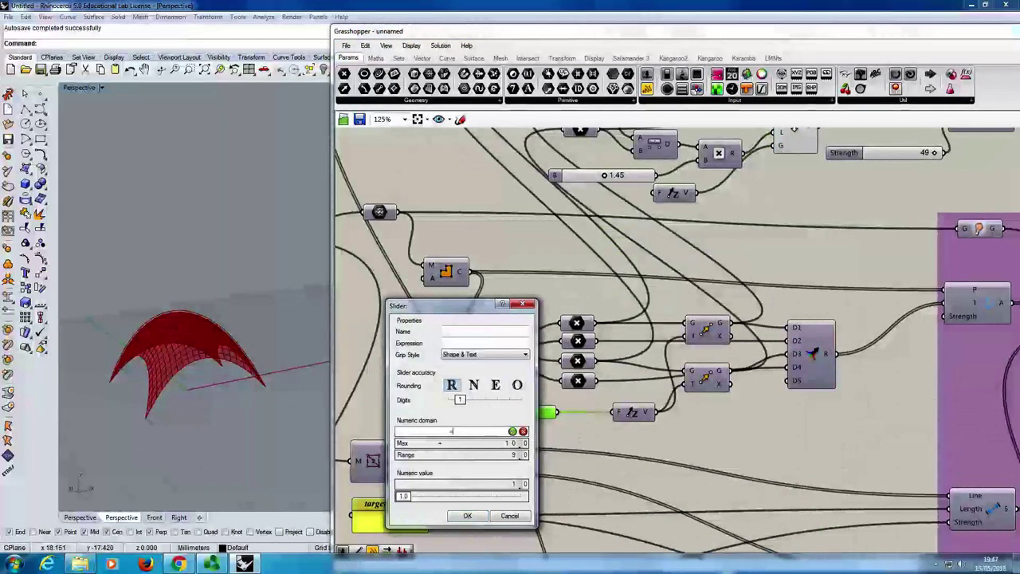
type("-10")
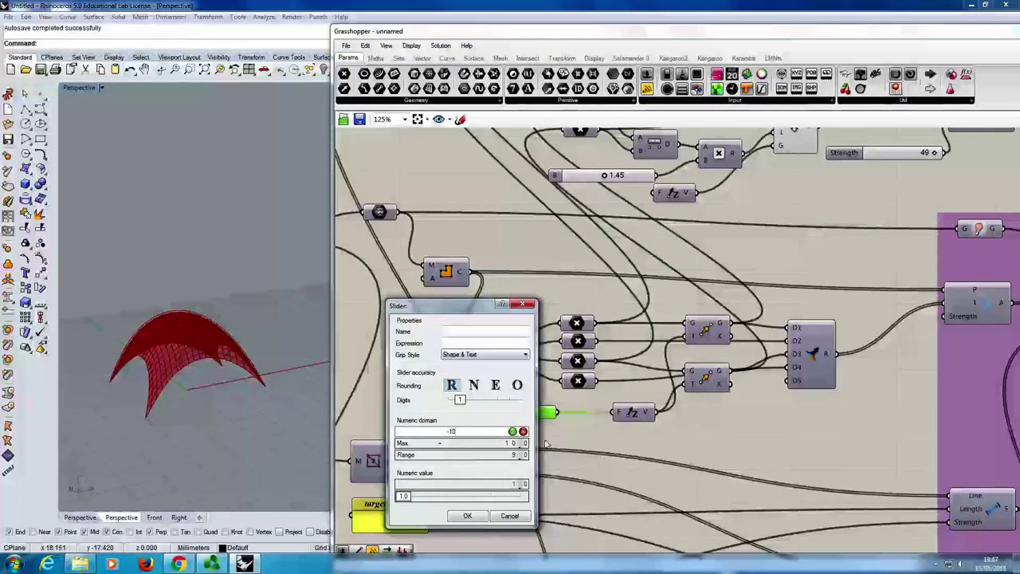
left_click(512, 431)
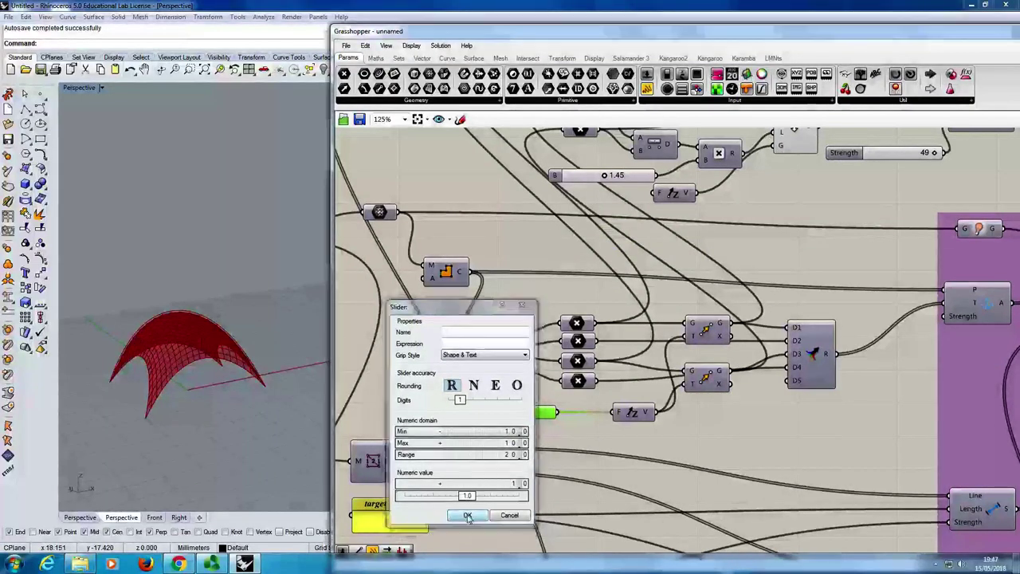
left_click(467, 515)
Step: Lower the Unit Z Factor slider to -9.4 and inspect the shell in the Perspective viewport
left_click_drag(523, 416, 486, 417)
right_click_drag(231, 398, 319, 335)
scroll(199, 404, "up", 3)
Step: Reduce the catenary length multiplier to 1.04 and examine the shell alongside the whole definition
right_click_drag(609, 177, 607, 249)
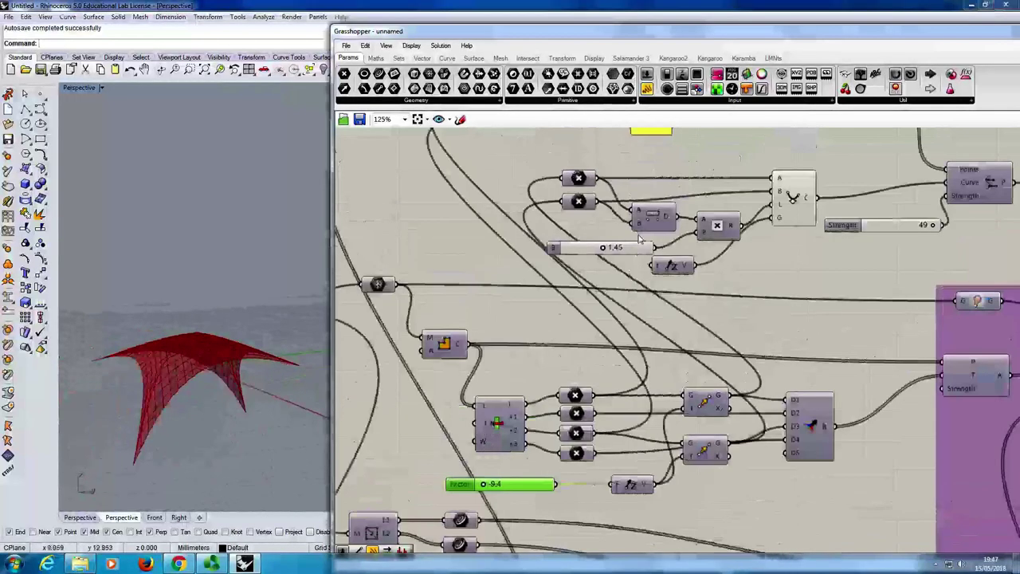
left_click_drag(610, 250, 576, 259)
right_click_drag(228, 351, 250, 348)
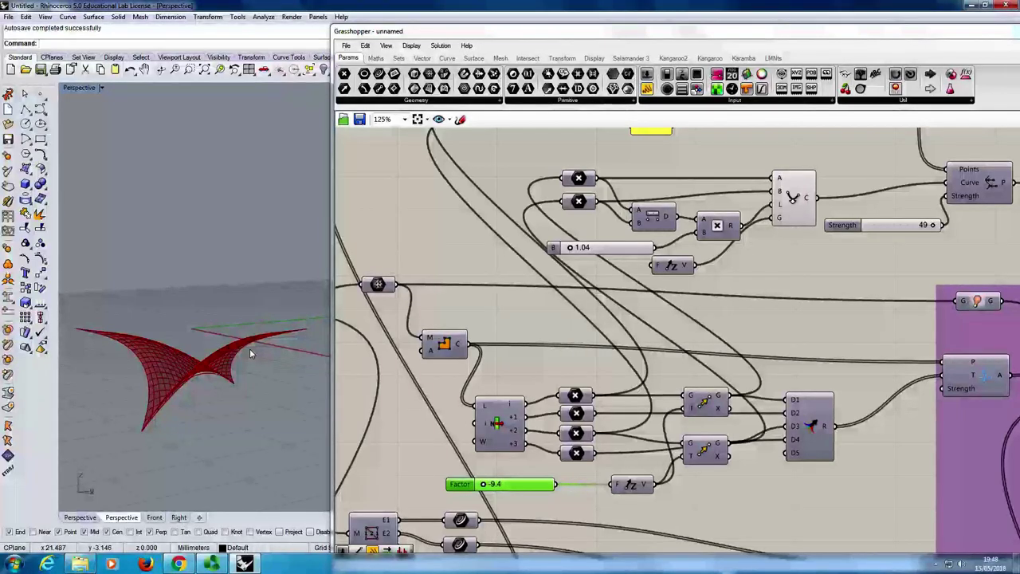
scroll(658, 346, "down", 3)
scroll(656, 346, "down", 2)
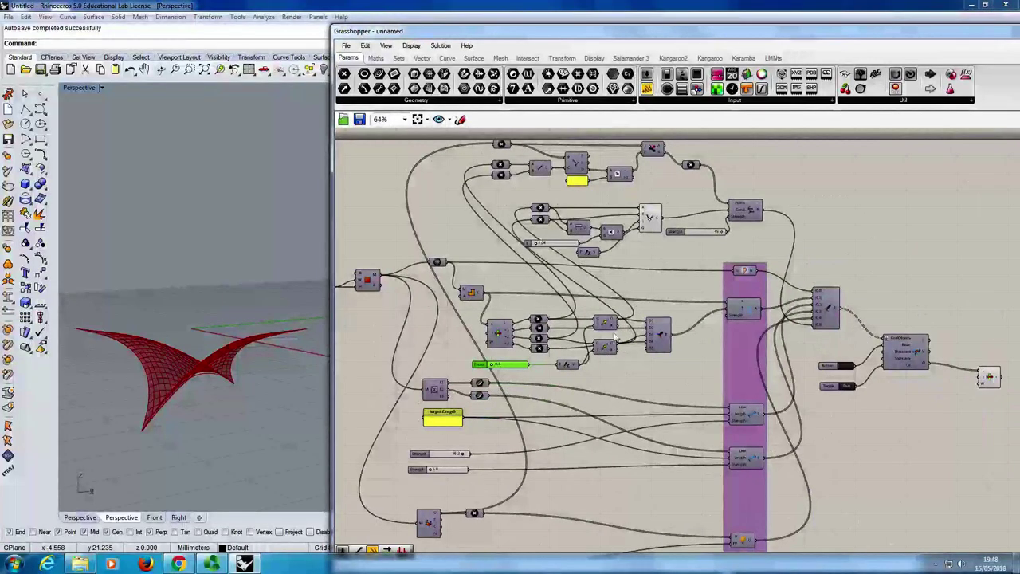
Step: Try the upper line-length Strength slider at 22.5 and 17.3, settle it at 40.0, and inspect the shell
right_click_drag(171, 374, 222, 329)
scroll(475, 467, "up", 6)
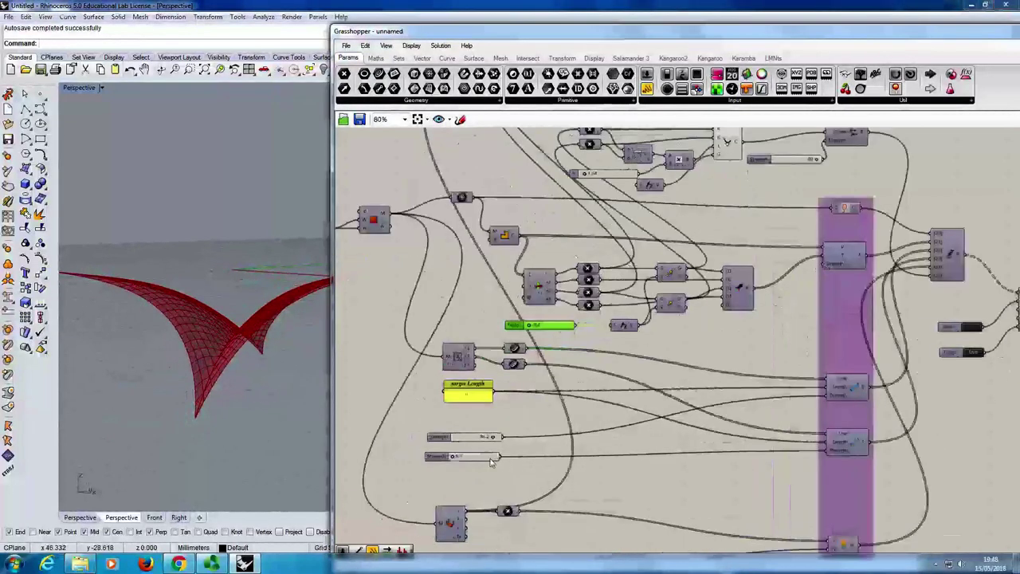
left_click_drag(517, 416, 484, 416)
right_click_drag(199, 375, 222, 431)
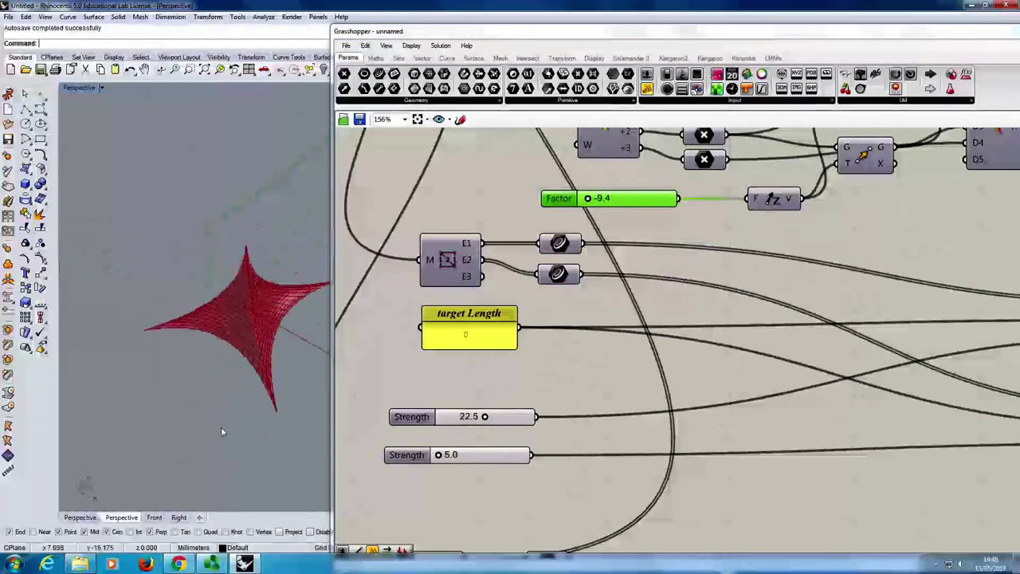
mouse_move(484, 417)
left_mouse_down()
mouse_move(537, 423)
mouse_move(478, 427)
left_mouse_up()
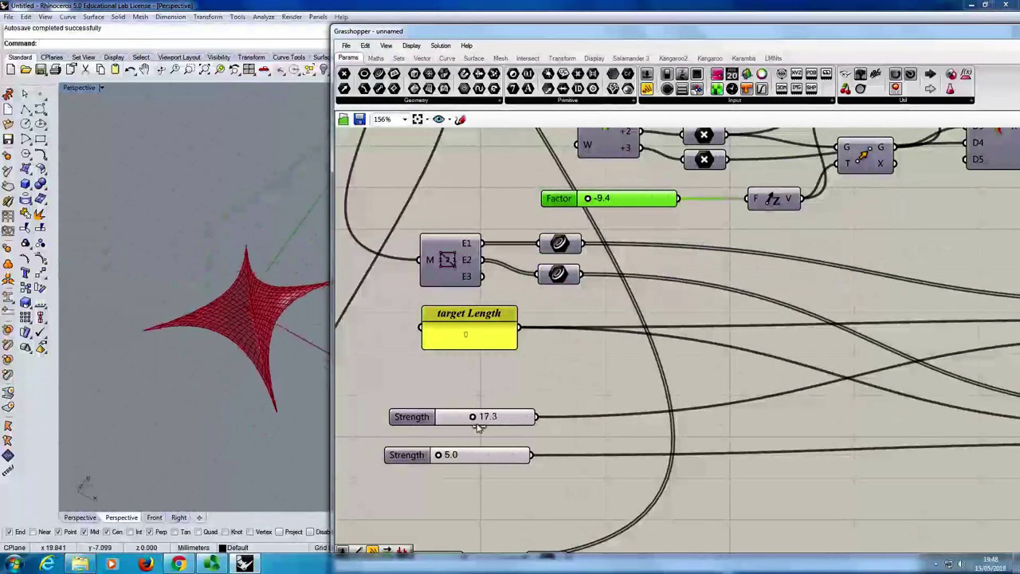
left_click_drag(465, 462, 550, 427)
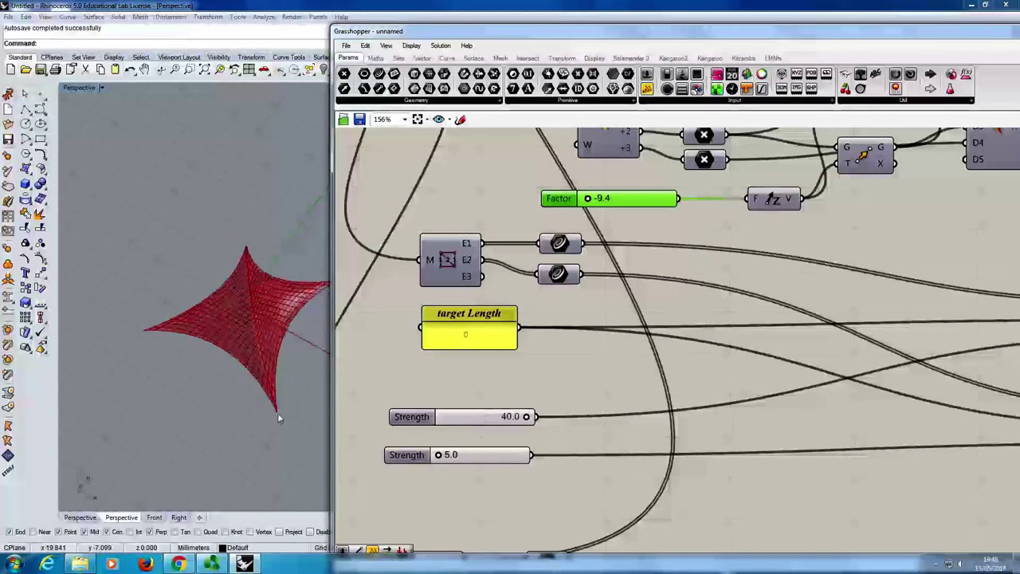
right_click_drag(274, 323, 252, 353)
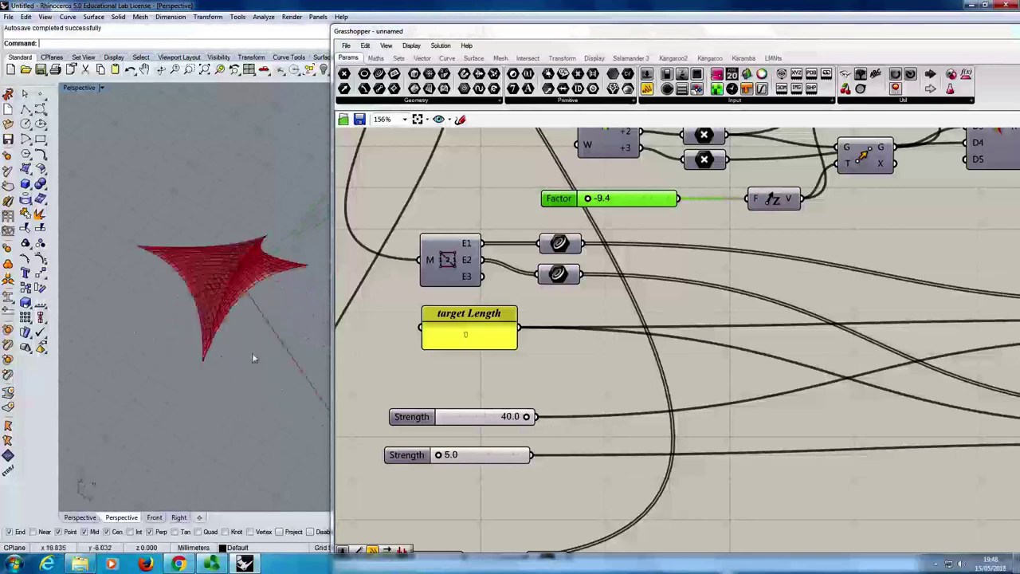
Step: Disconnect the load goal at the end of the purple group from the Entwine component and inspect the shell
scroll(724, 400, "down", 4)
right_click_drag(725, 401, 636, 427)
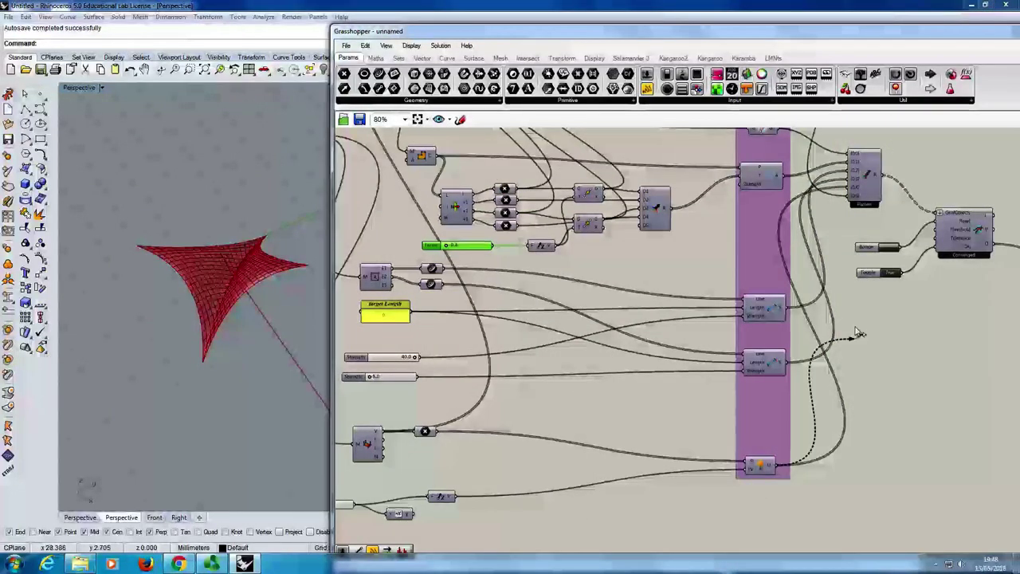
left_click_drag(813, 216, 779, 469)
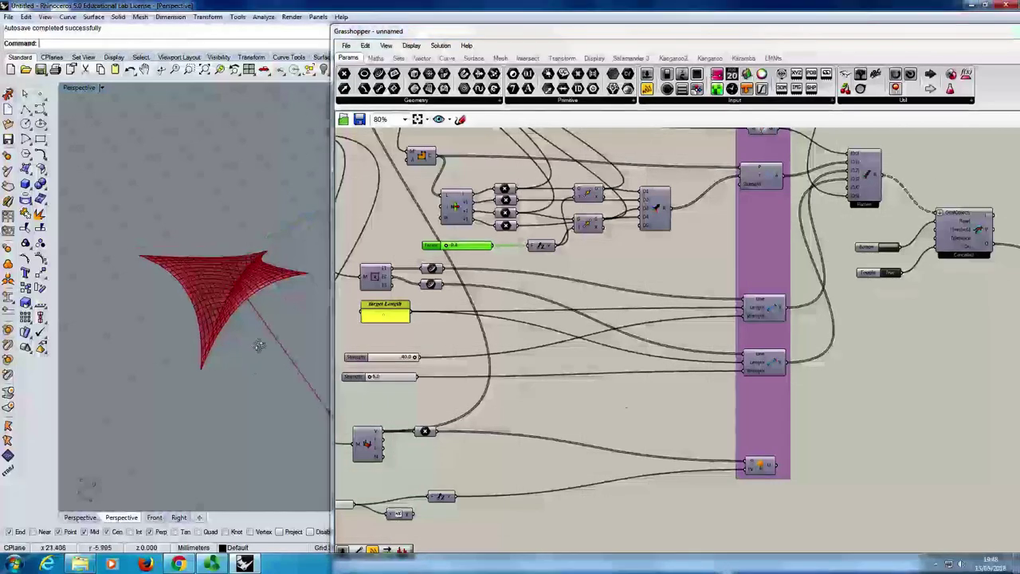
right_click_drag(250, 433, 201, 416)
Step: Raise the catenary length multiplier to 1.41 and examine the shell up close from several angles
right_click_drag(545, 139, 556, 361)
scroll(530, 360, "up", 2)
left_click_drag(510, 359, 538, 359)
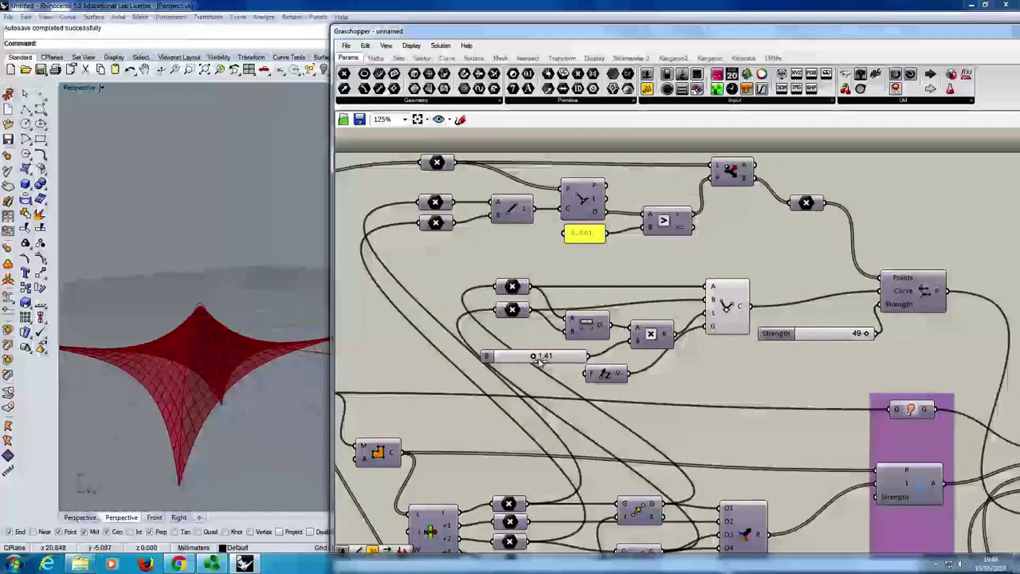
right_click_drag(235, 375, 308, 404)
right_click_drag(466, 430, 579, 404)
right_click_drag(267, 343, 155, 456)
scroll(155, 456, "up", 5)
right_click_drag(239, 430, 268, 337)
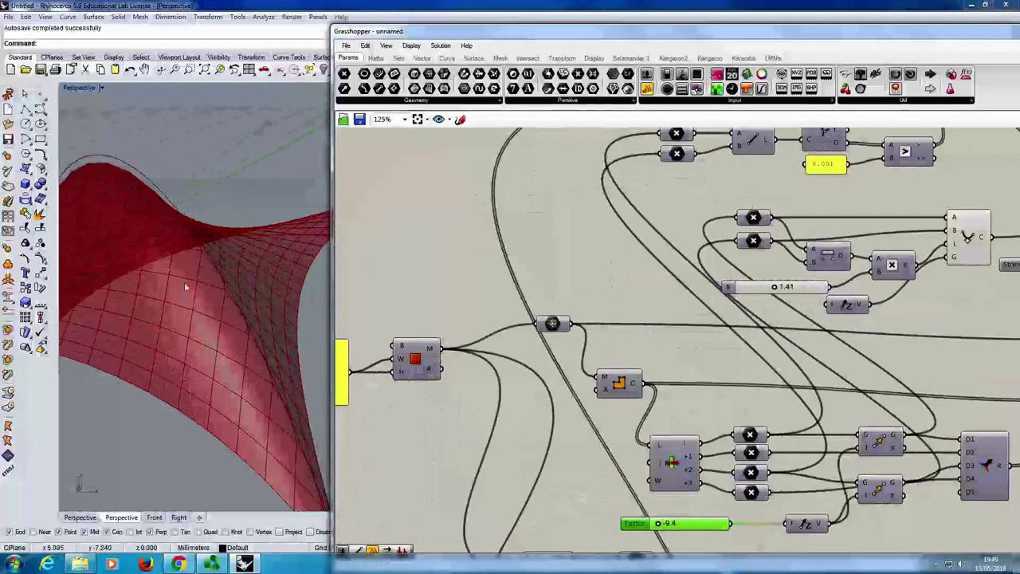
right_click_drag(186, 287, 206, 335)
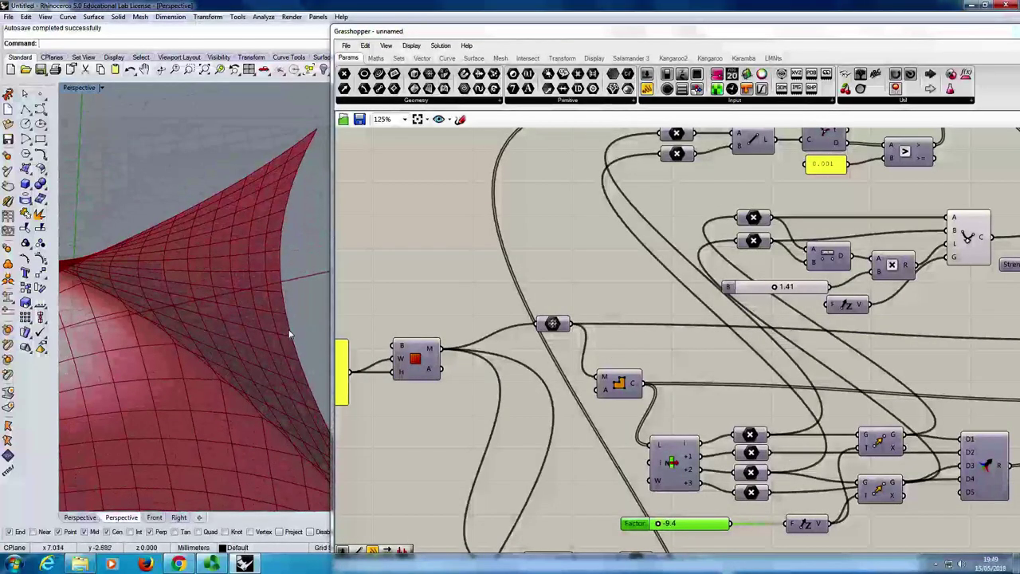
Step: Move the Mesh parameter slightly closer to the mesh plane component and clear the selection
scroll(478, 398, "down", 5)
right_click_drag(503, 397, 570, 378)
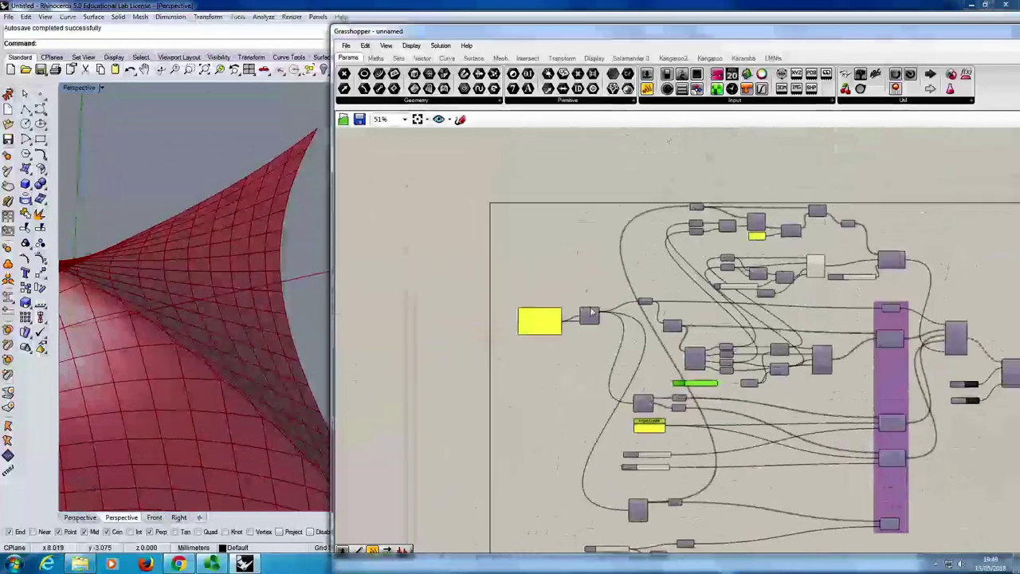
scroll(570, 378, "up", 4)
right_click_drag(504, 334, 457, 253)
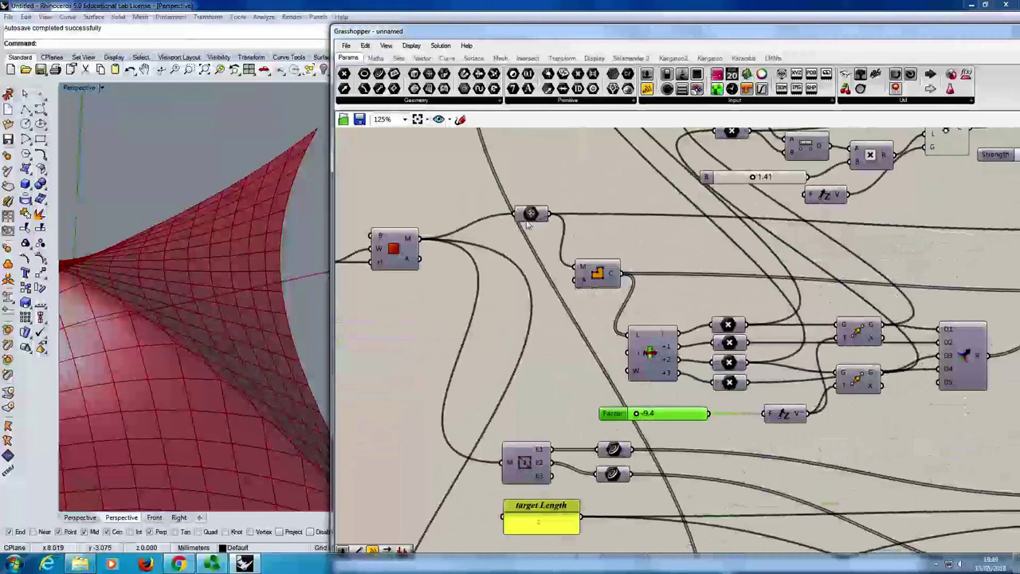
left_click_drag(530, 213, 519, 223)
left_click(560, 189)
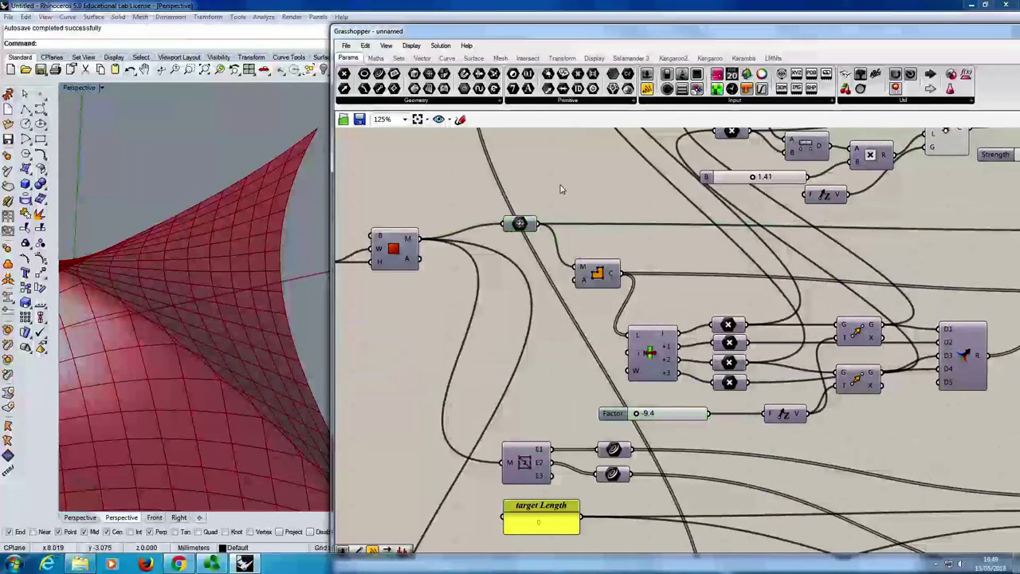
Step: Add a Kangaroo2 Grab goal below the purple group and connect its output to the free Entwine input
right_click_drag(239, 263, 190, 271)
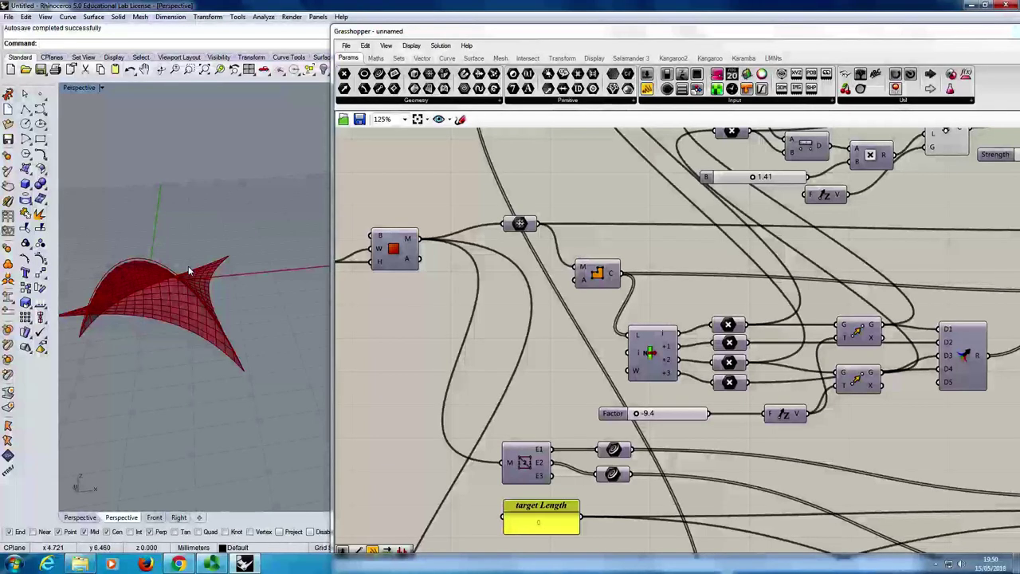
mouse_move(243, 324)
right_mouse_down()
mouse_move(292, 317)
mouse_move(247, 345)
mouse_move(249, 311)
right_mouse_up()
scroll(656, 370, "down", 5)
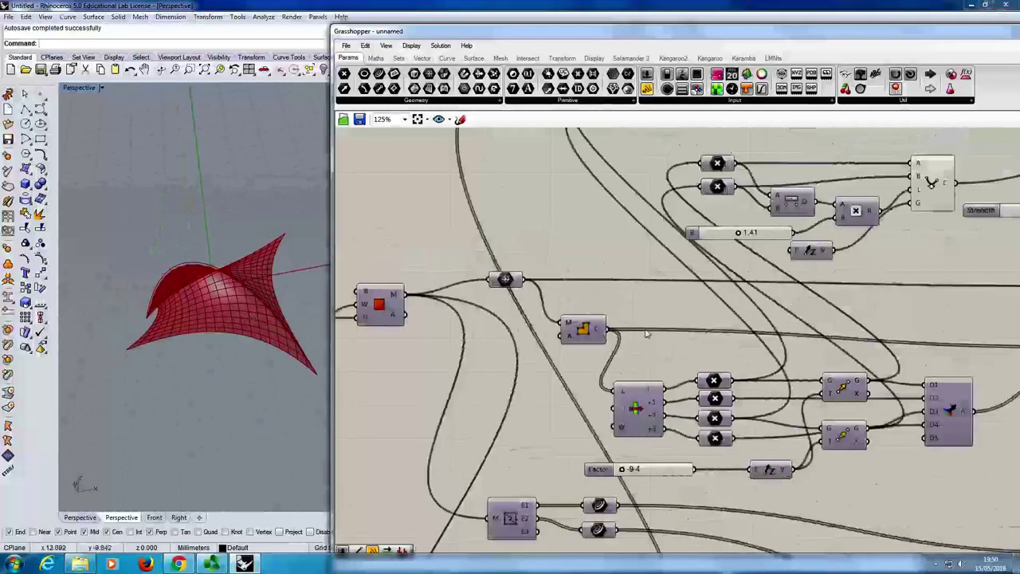
scroll(656, 371, "up", 1)
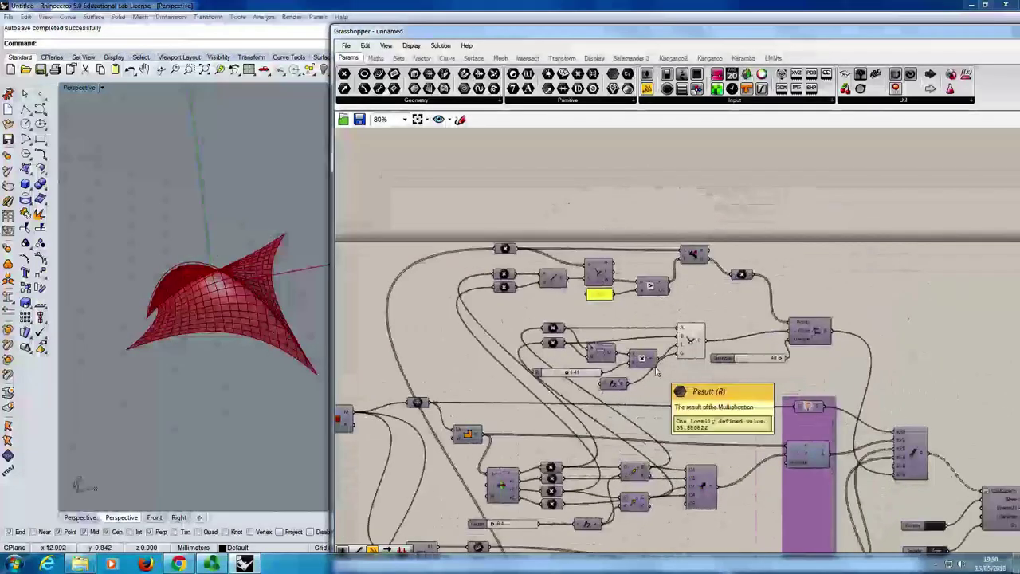
right_click_drag(815, 405, 726, 186)
right_click_drag(813, 417, 813, 392)
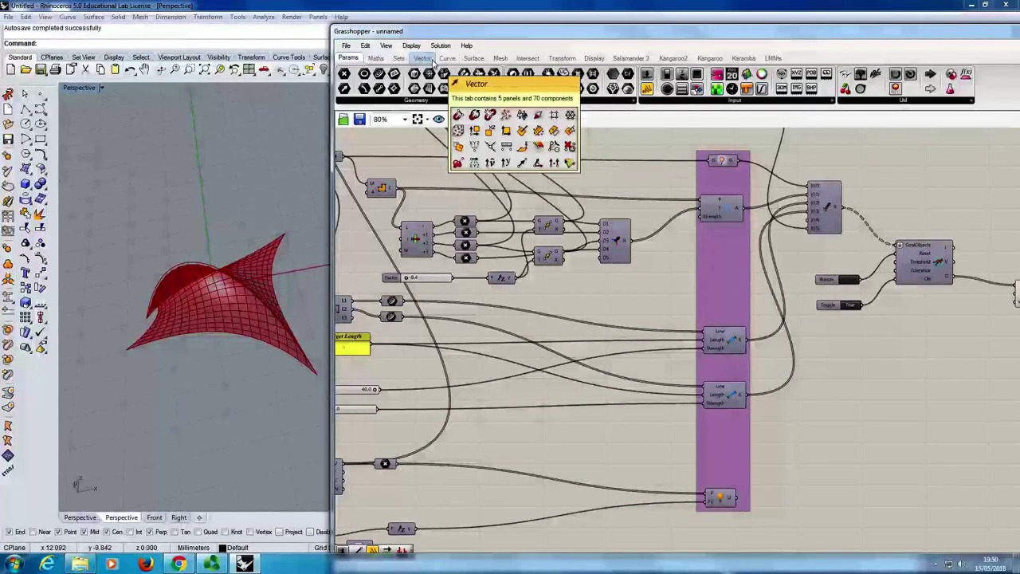
left_click(673, 59)
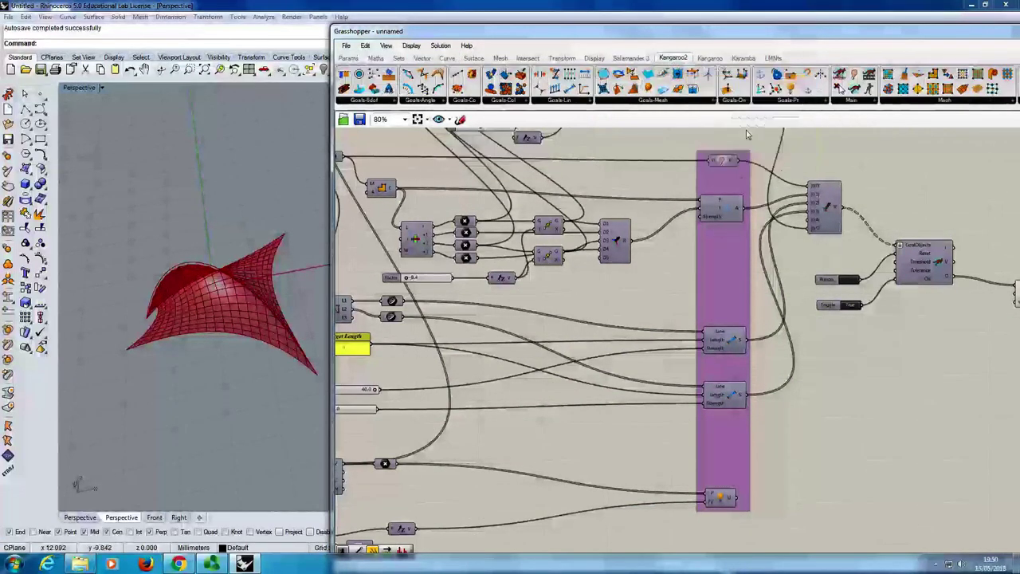
left_click(852, 100)
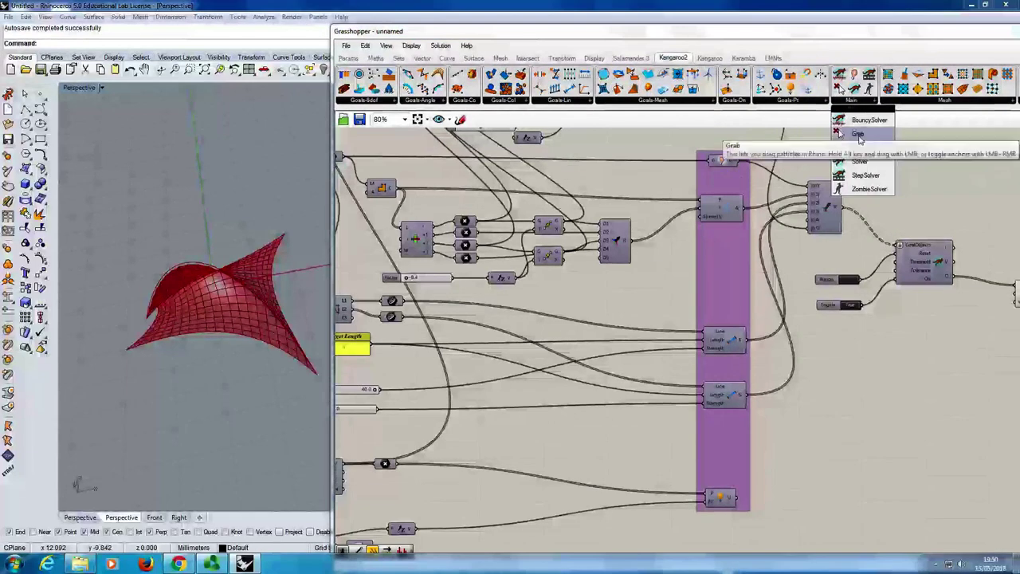
left_click_drag(858, 136, 761, 175)
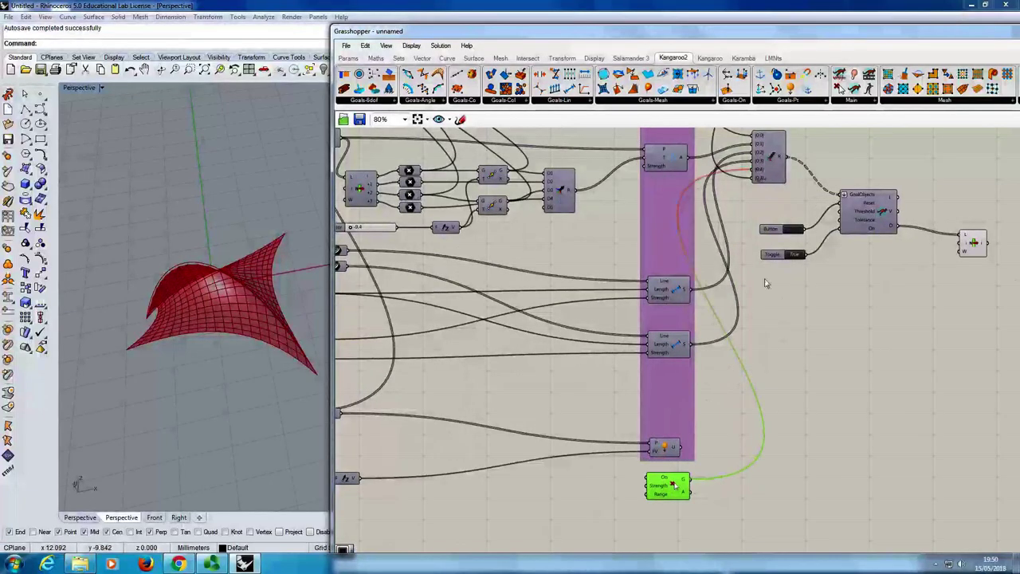
Step: Try grabbing the shell's particles in the Perspective viewport and examine the mesh from several angles
right_click_drag(228, 372, 115, 361)
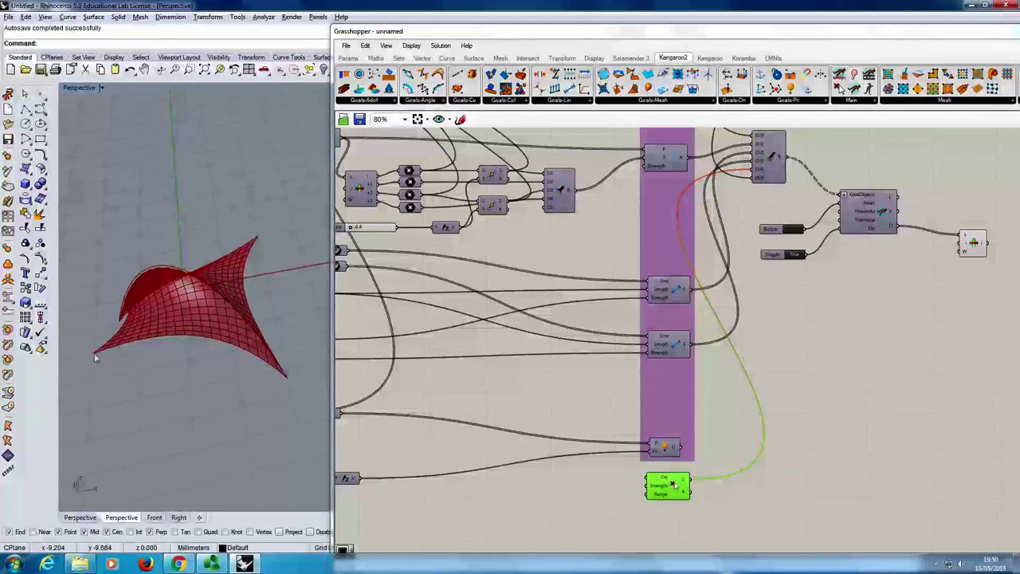
right_click_drag(94, 364, 268, 402)
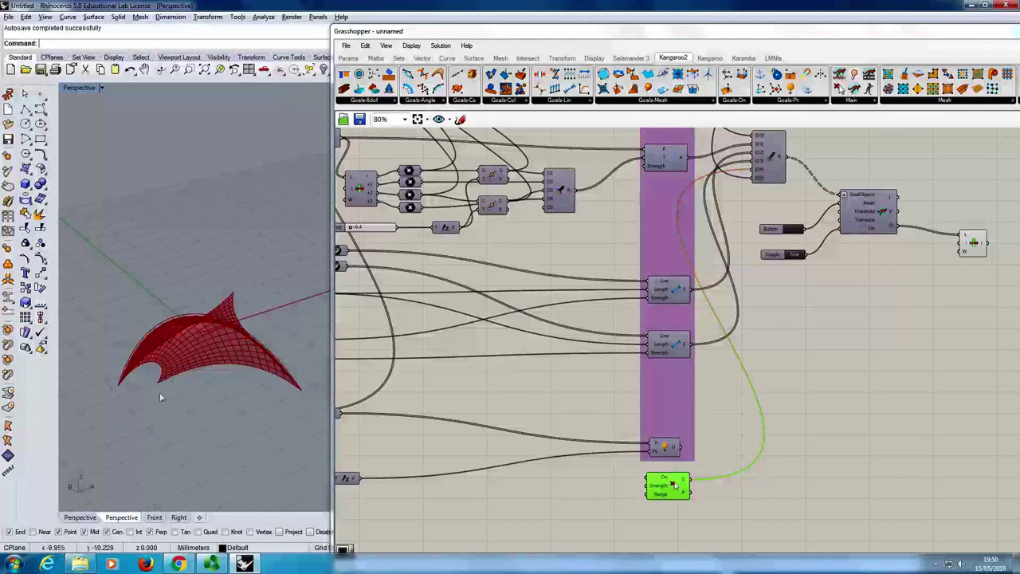
right_click_drag(160, 396, 209, 232)
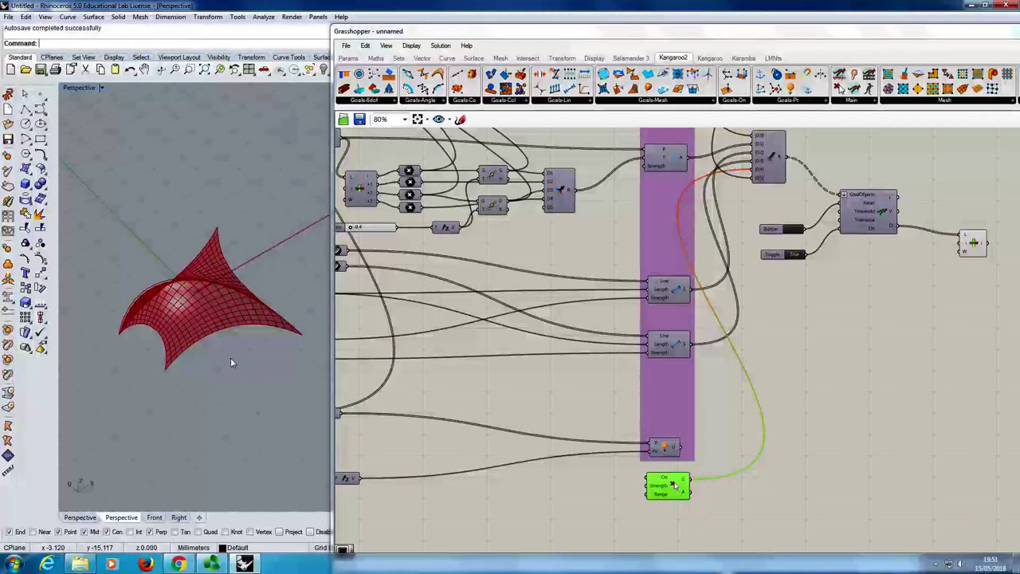
left_click(202, 325)
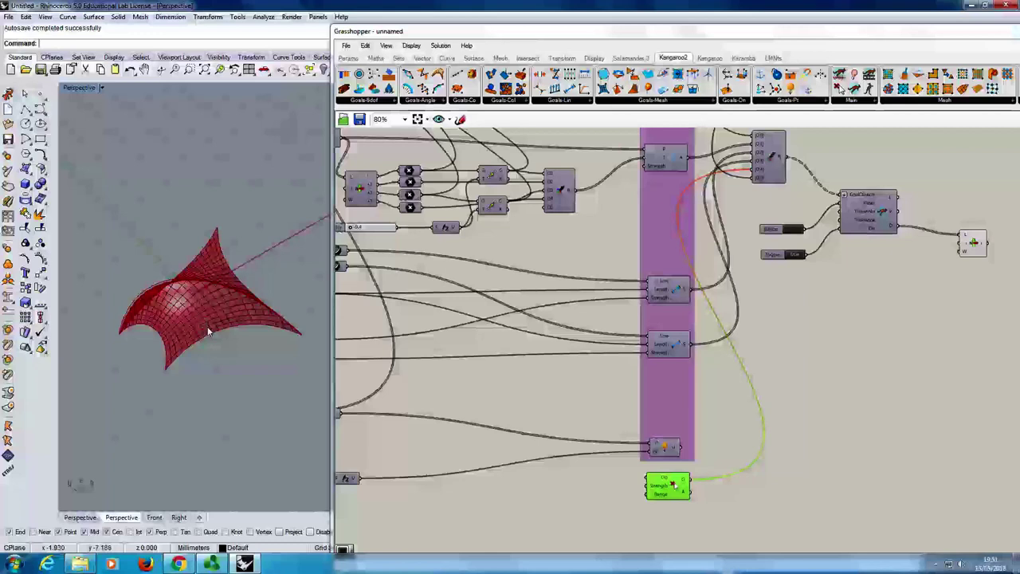
left_click(212, 328)
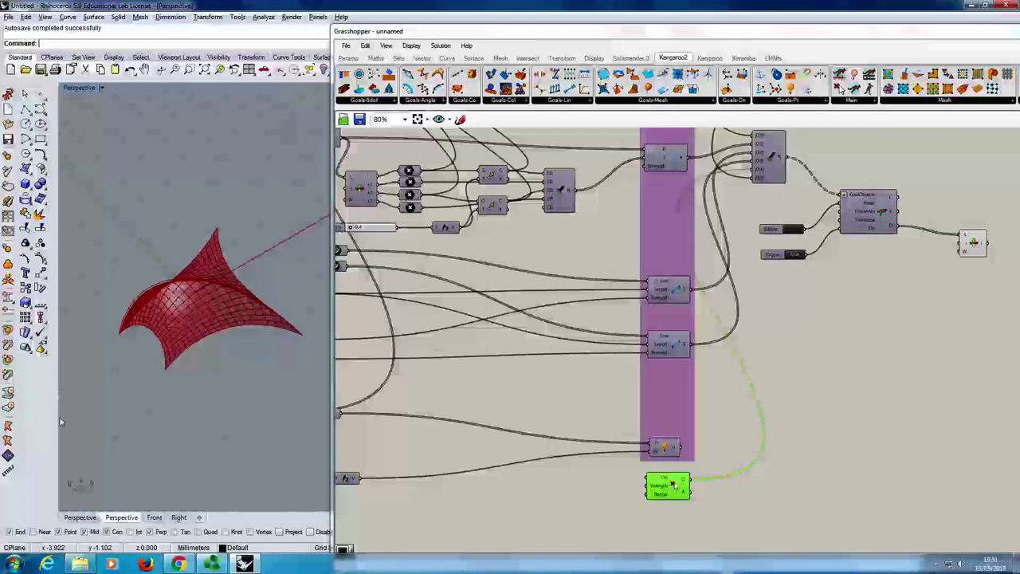
scroll(180, 322, "up", 5)
scroll(137, 437, "down", 3)
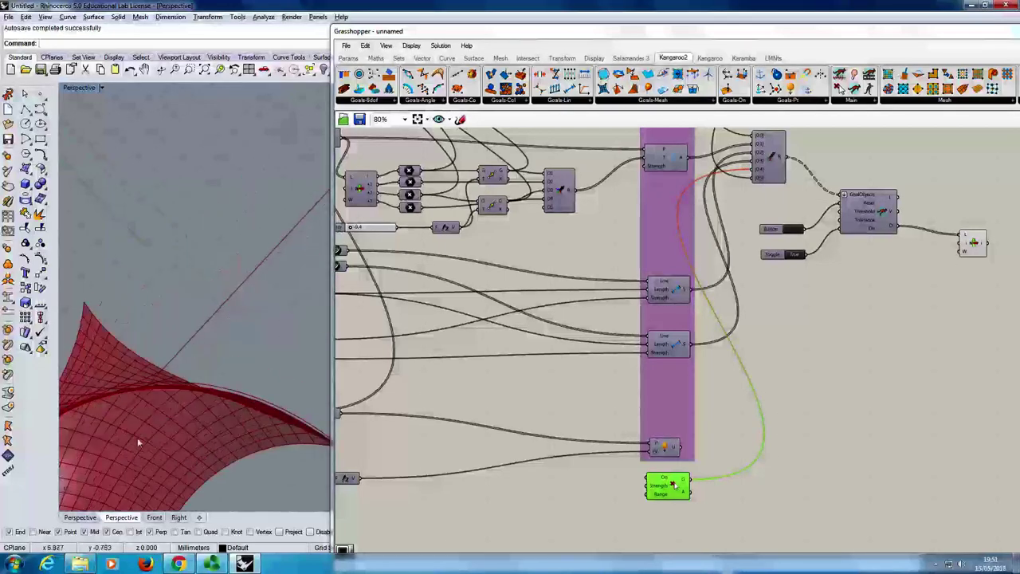
right_click_drag(136, 445, 189, 345)
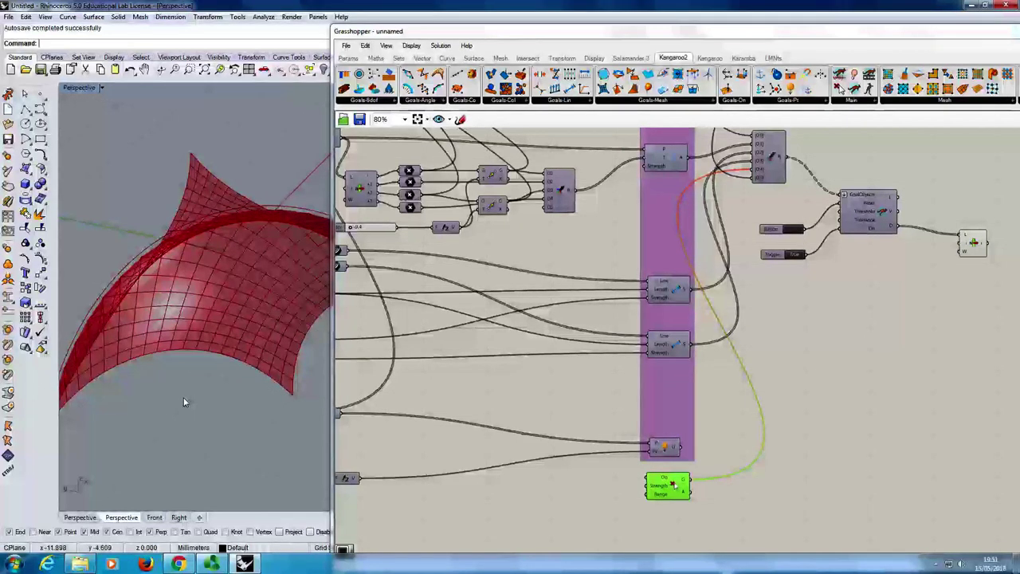
right_click_drag(236, 365, 243, 306)
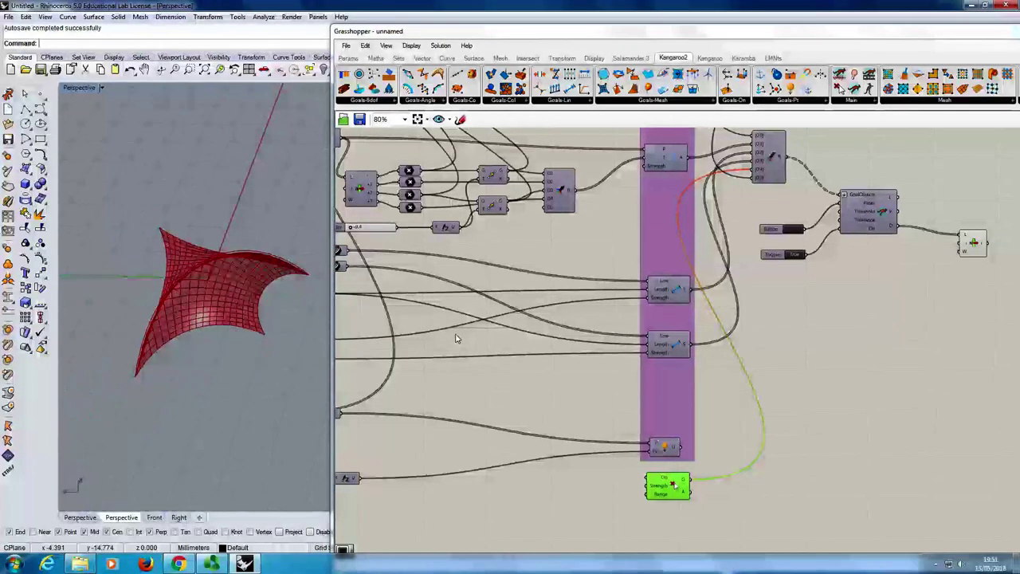
Step: Survey the Kangaroo2 component categories for mesh utilities, mesh goals, point goals and collision goals
scroll(455, 339, "down", 4)
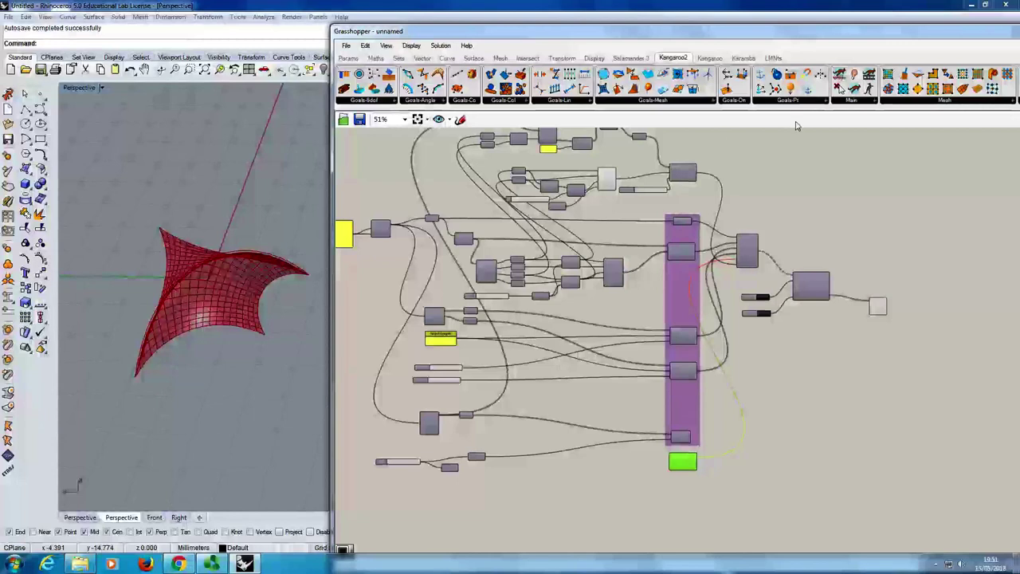
left_click(919, 101)
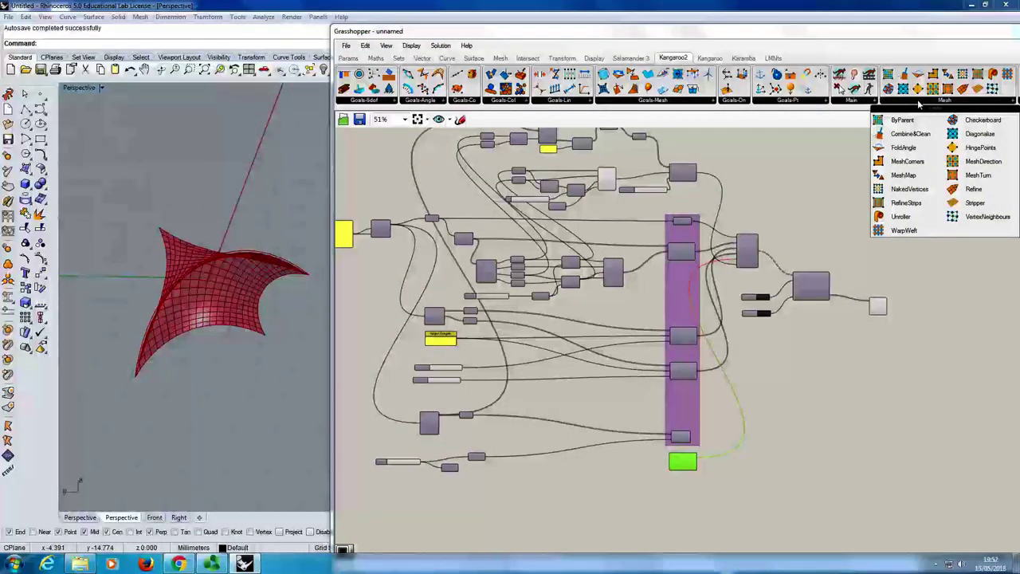
left_click(789, 159)
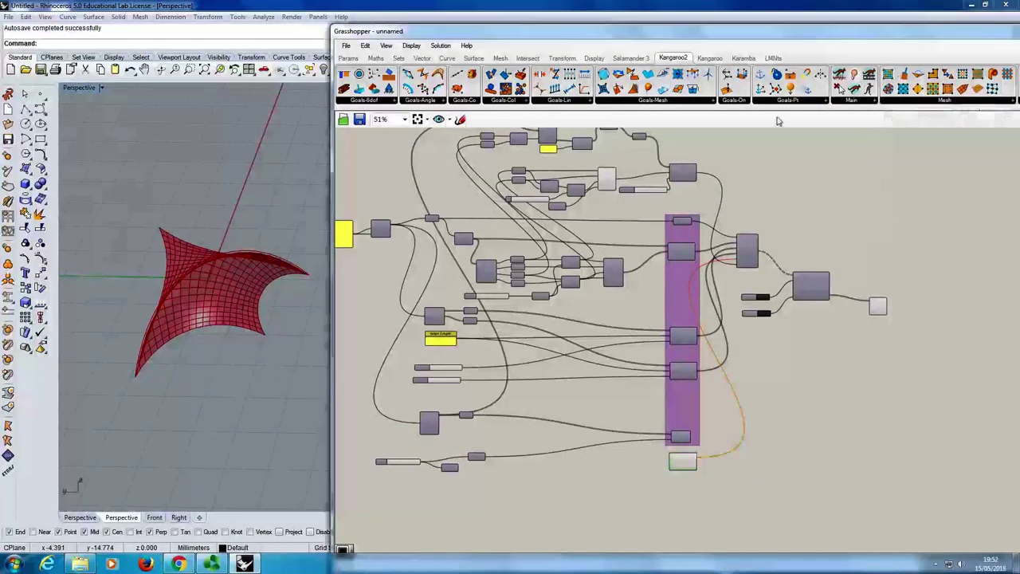
right_click_drag(765, 159, 836, 239)
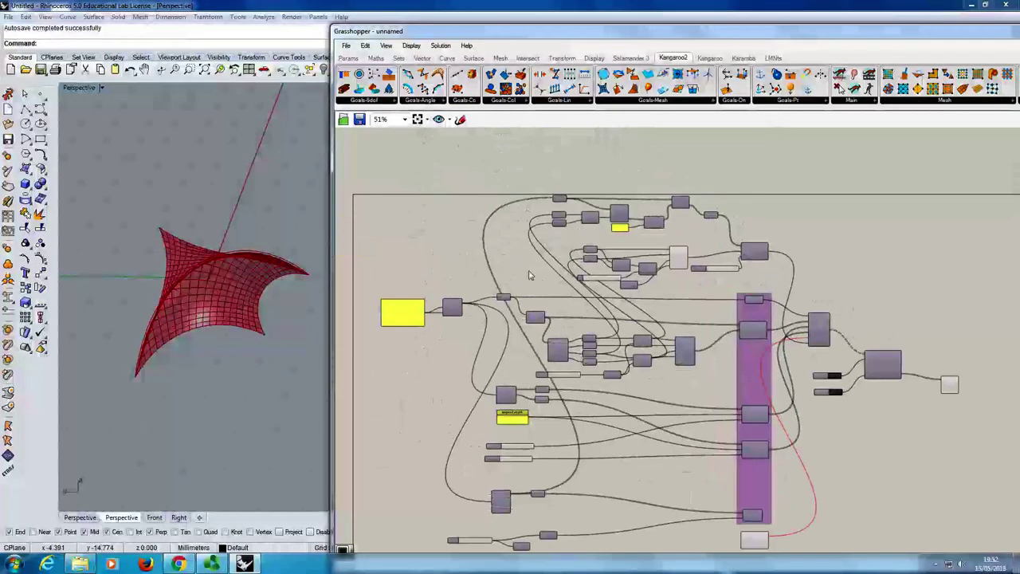
left_click(630, 101)
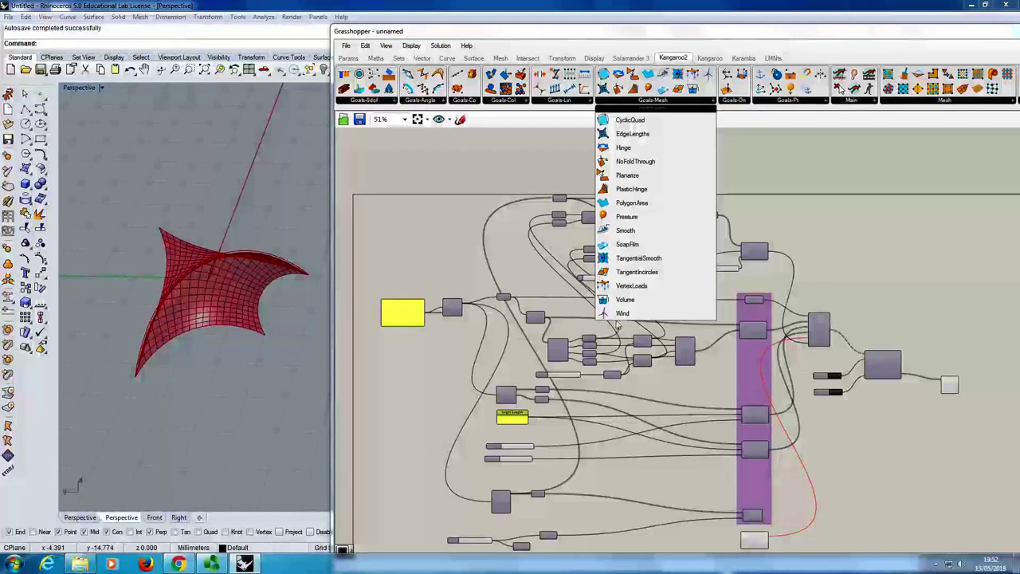
left_click(835, 174)
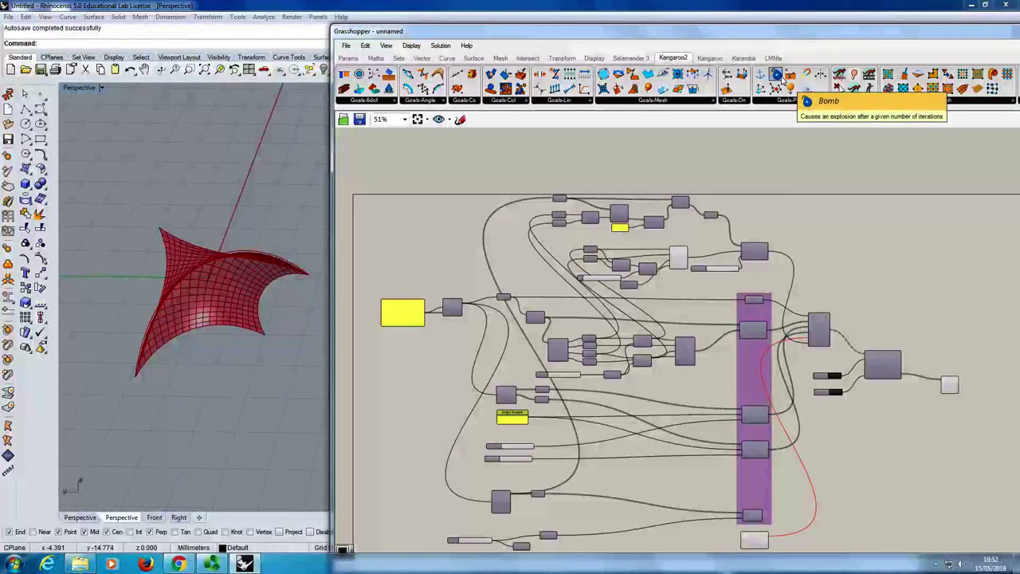
left_click(515, 101)
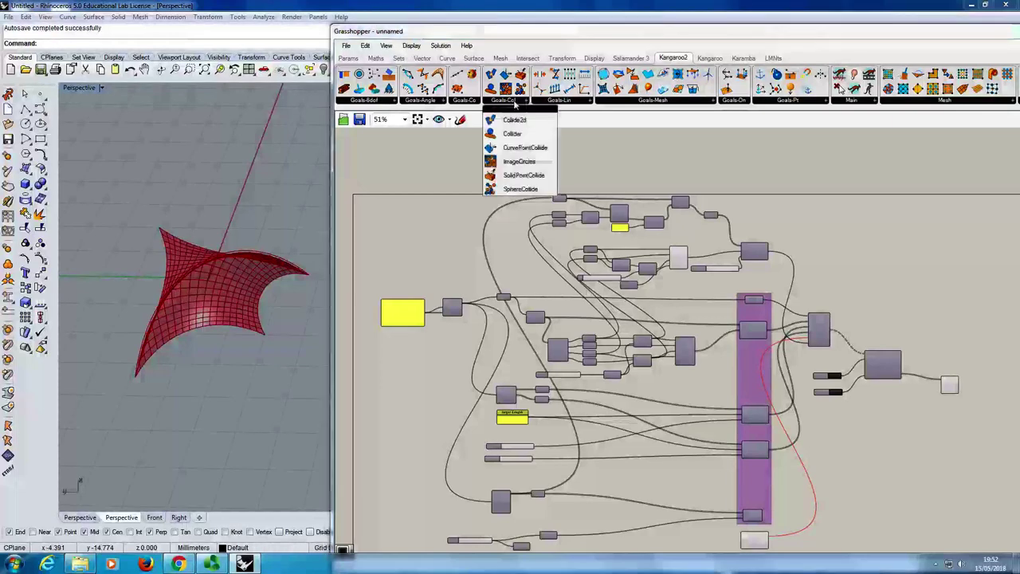
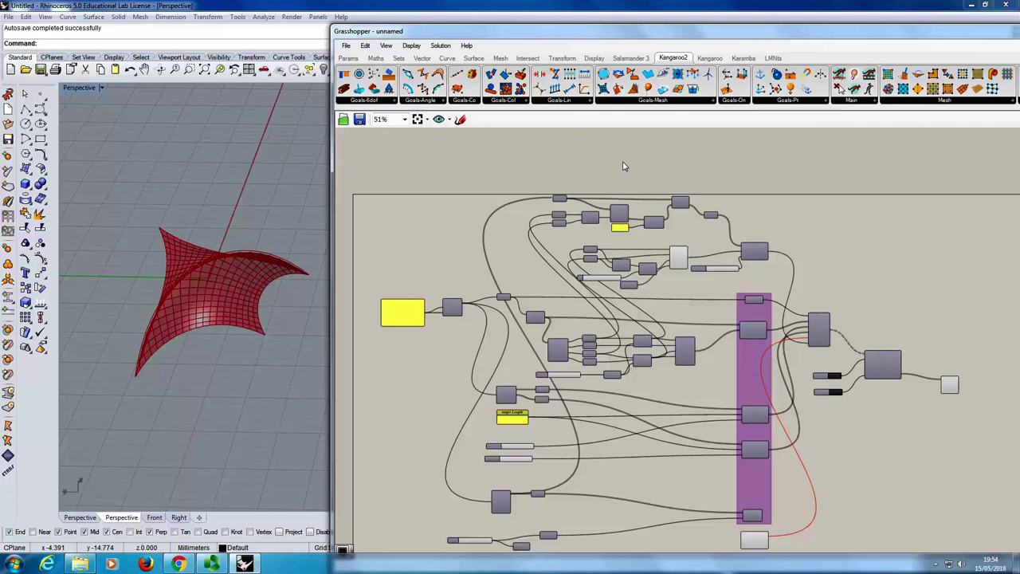
Step: Add the Grab goal and the separate goal component above the purple group to that group
right_click_drag(767, 330, 716, 296)
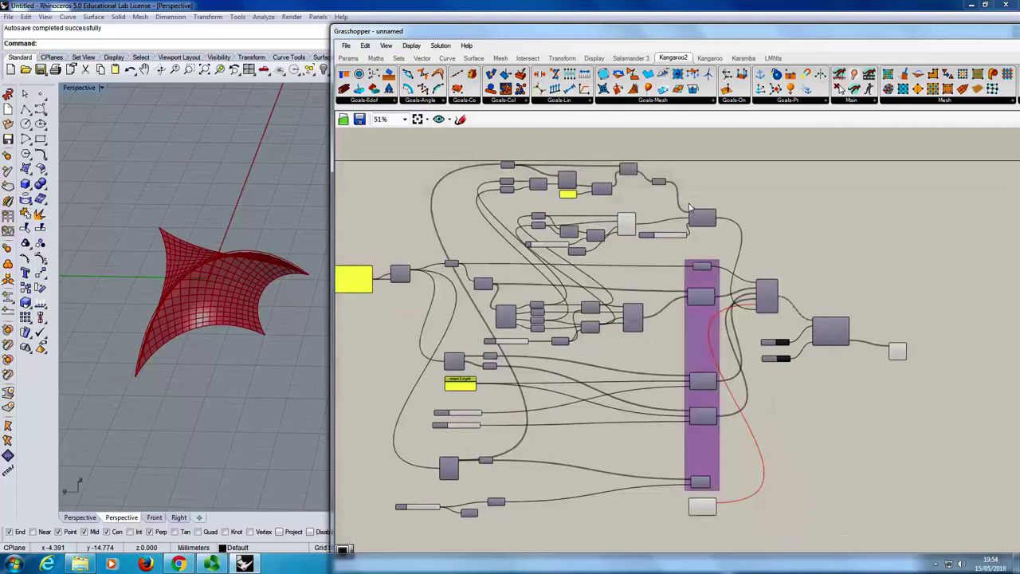
left_click_drag(684, 190, 681, 491)
left_click(697, 505)
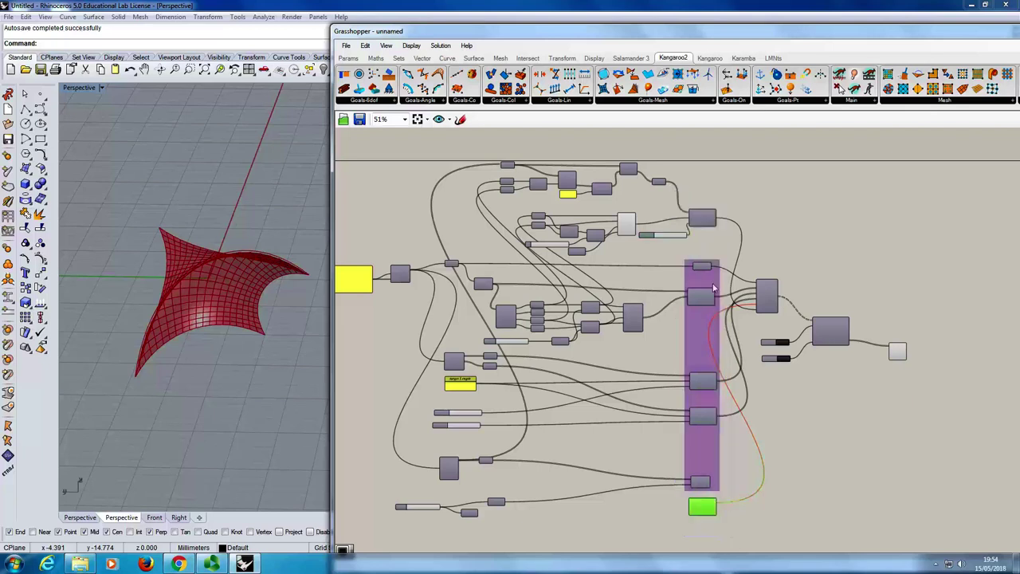
left_click(702, 216, "shift")
right_click(697, 335)
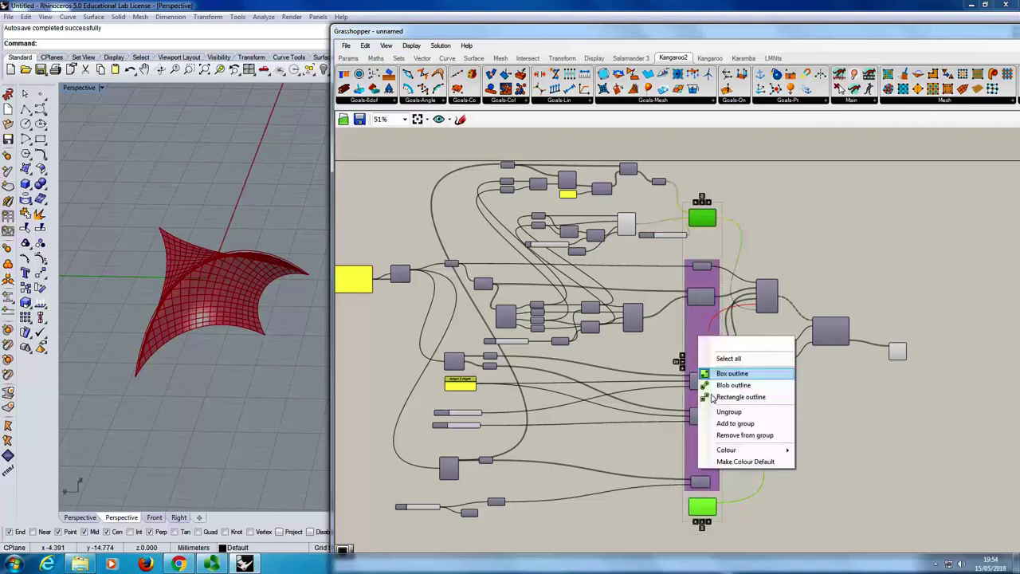
left_click(729, 423)
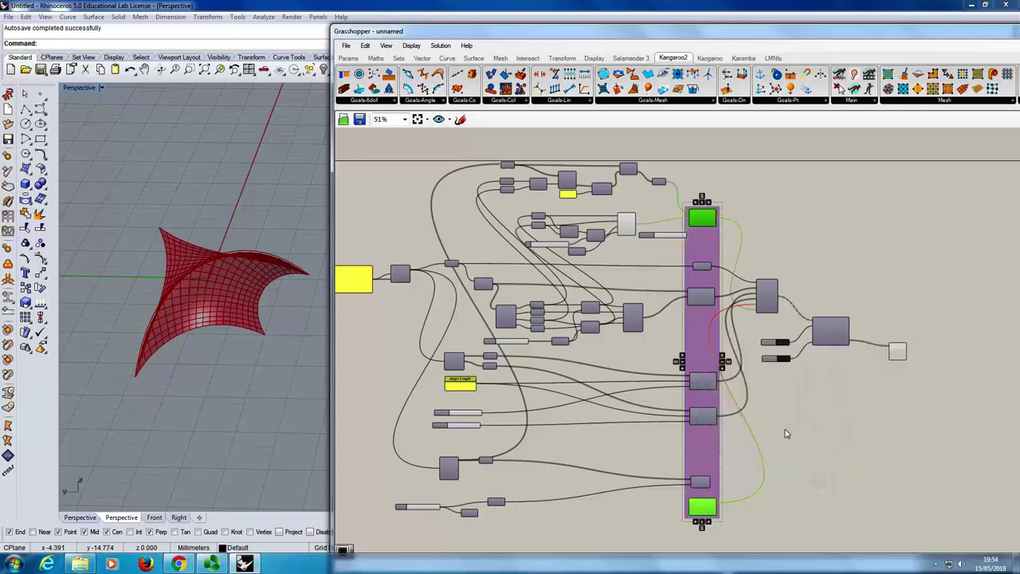
left_click(785, 432)
Step: Move the Entwine, solver, Button, Toggle and List Item slightly farther from the purple group and adjust the Entwine's position
right_click_drag(757, 359, 702, 353)
left_click_drag(699, 230, 892, 416)
scroll(756, 334, "up", 3)
left_click_drag(702, 267, 761, 319)
left_click(791, 300)
scroll(727, 271, "down", 3)
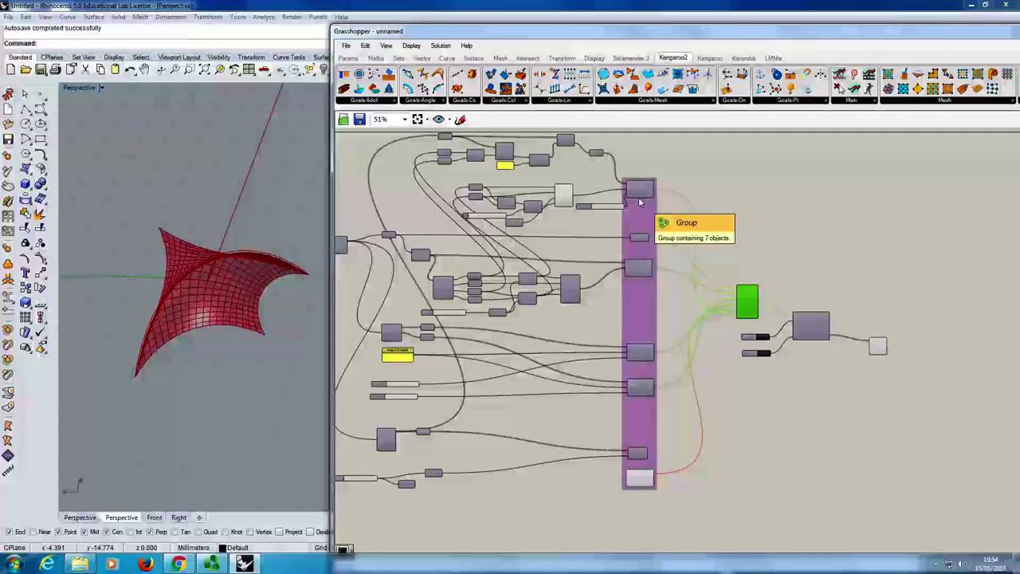
Step: Disconnect the Show goal from the {0;0} input of the final Entwine and reset the solver
right_click_drag(846, 328, 802, 309)
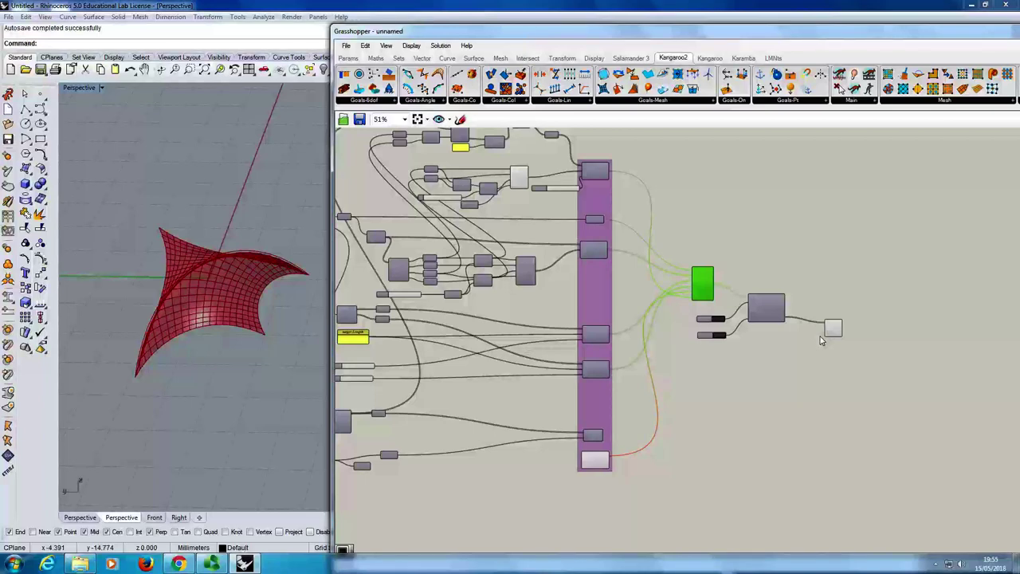
scroll(703, 284, "up", 3)
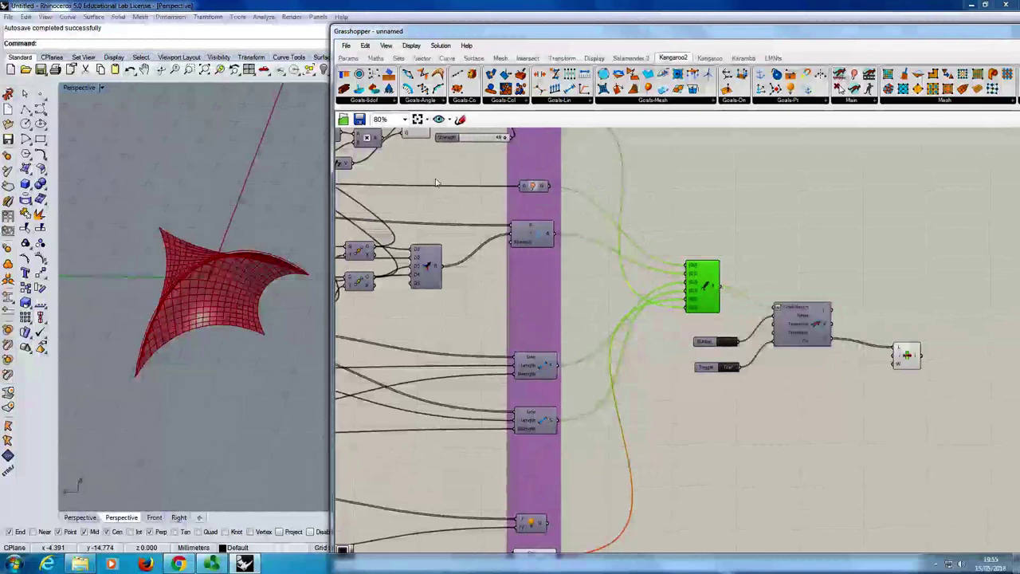
left_click(427, 263)
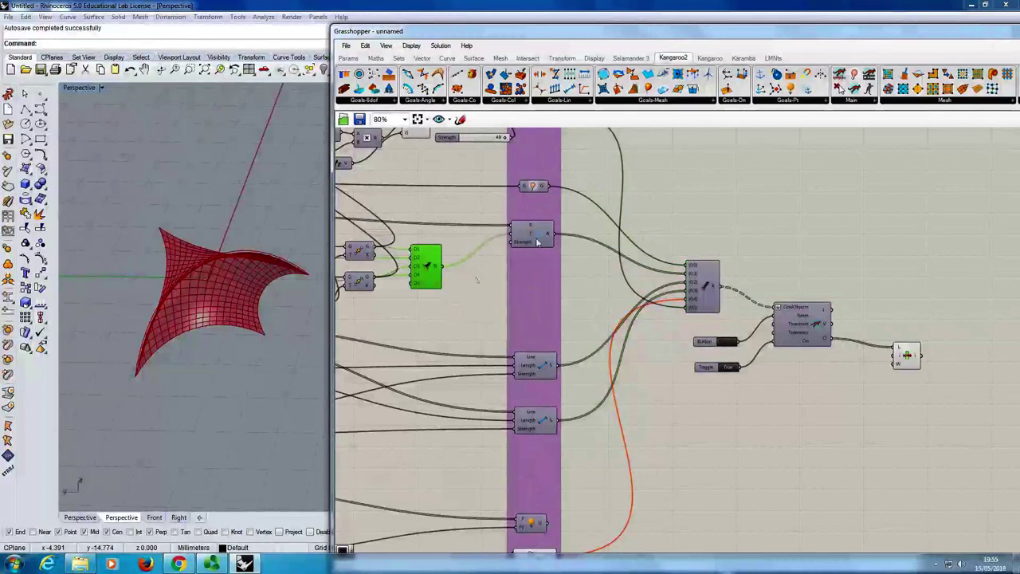
left_click(539, 186)
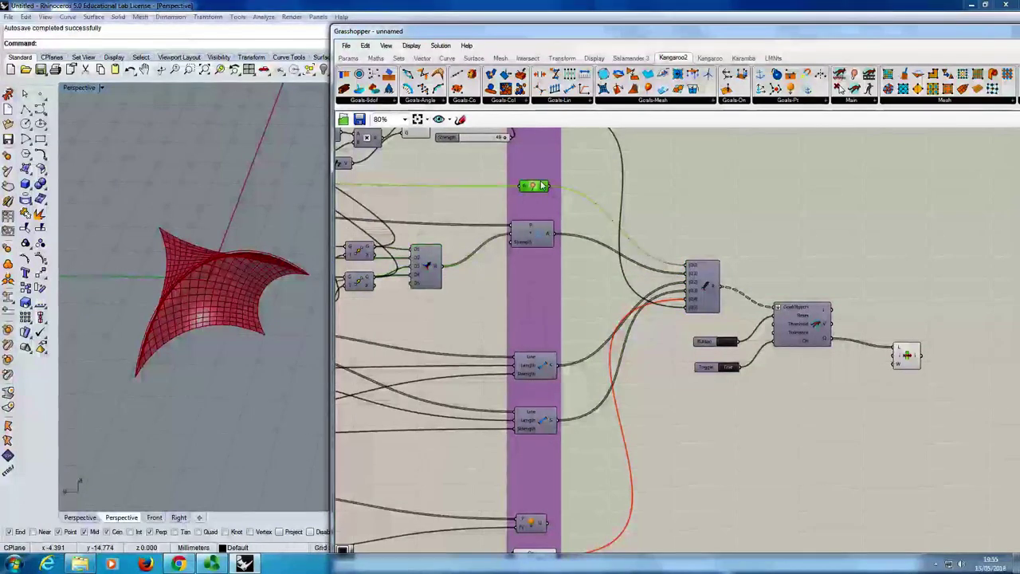
left_click_drag(546, 186, 686, 265)
left_click(701, 227)
left_click(726, 345)
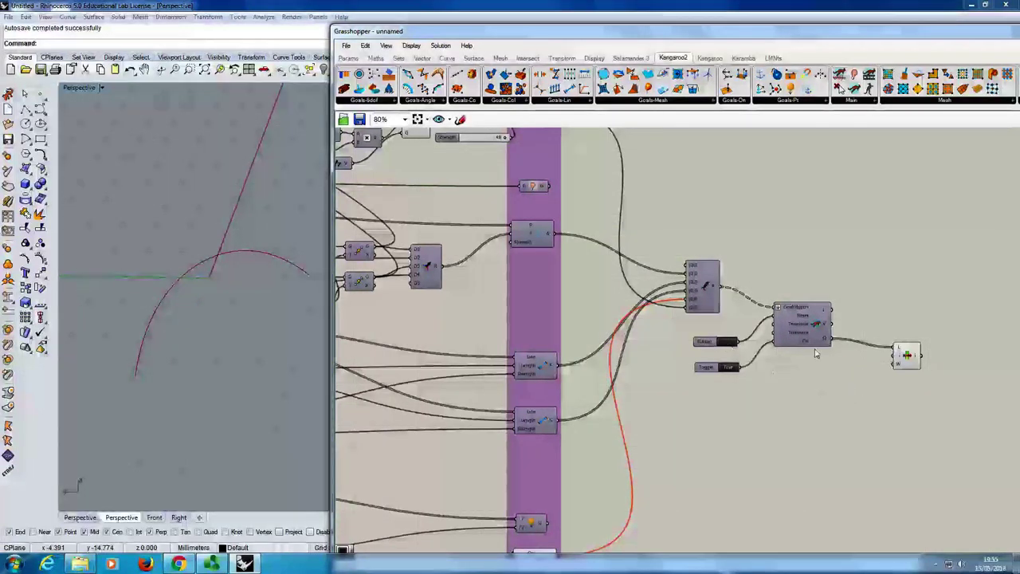
Step: Enable the Kangaroo solver's preview and examine its points and lines in the Perspective viewport
right_click_drag(816, 353, 746, 353)
right_click(750, 321)
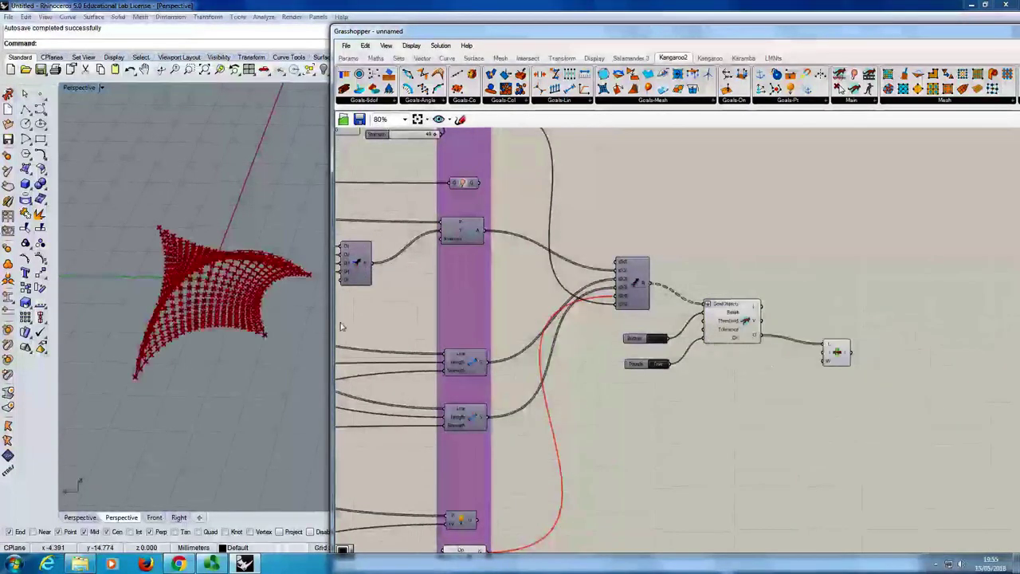
left_click(231, 322)
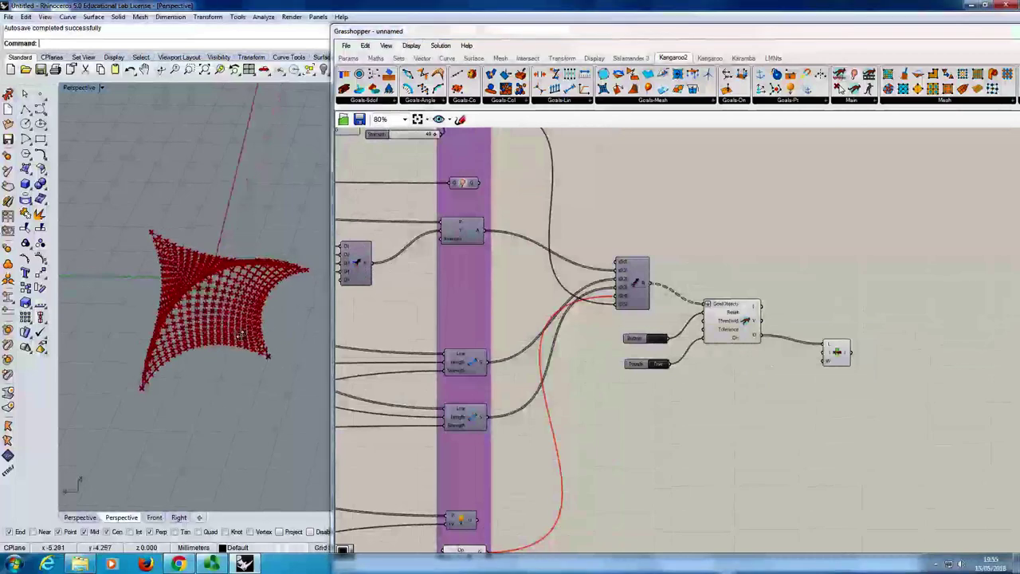
right_click_drag(230, 322, 233, 244)
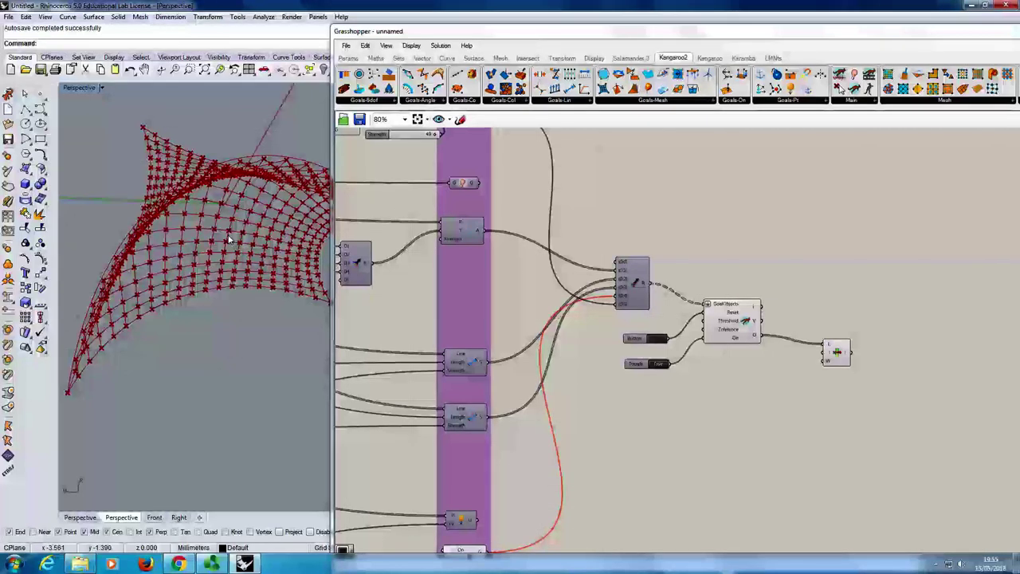
Step: Inspect the solver's outputs and connect its O output to a new Panel placed below it
right_click_drag(653, 312, 587, 311)
scroll(674, 323, "up", 3)
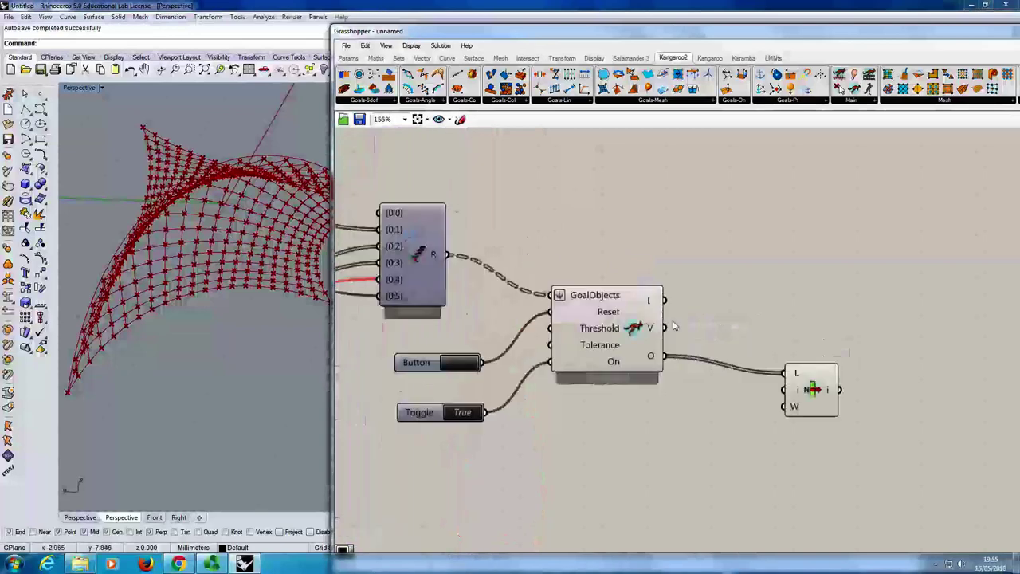
mouse_move(658, 329)
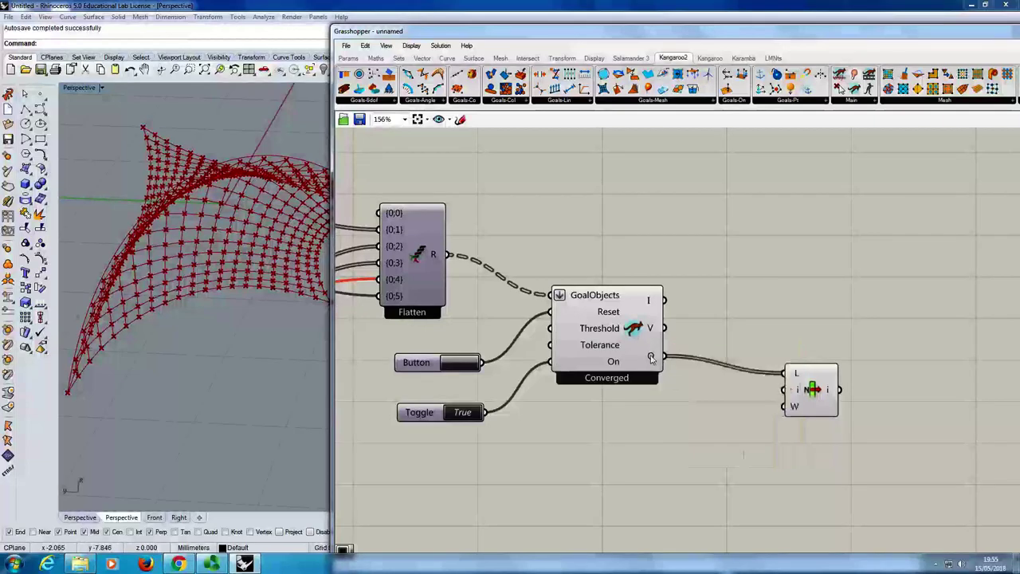
mouse_move(651, 359)
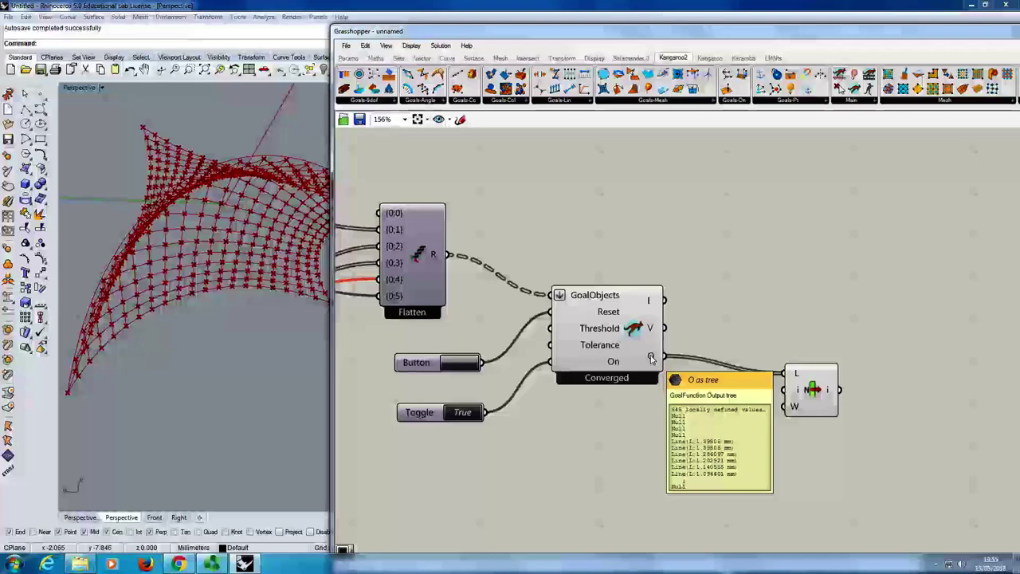
left_click(348, 58)
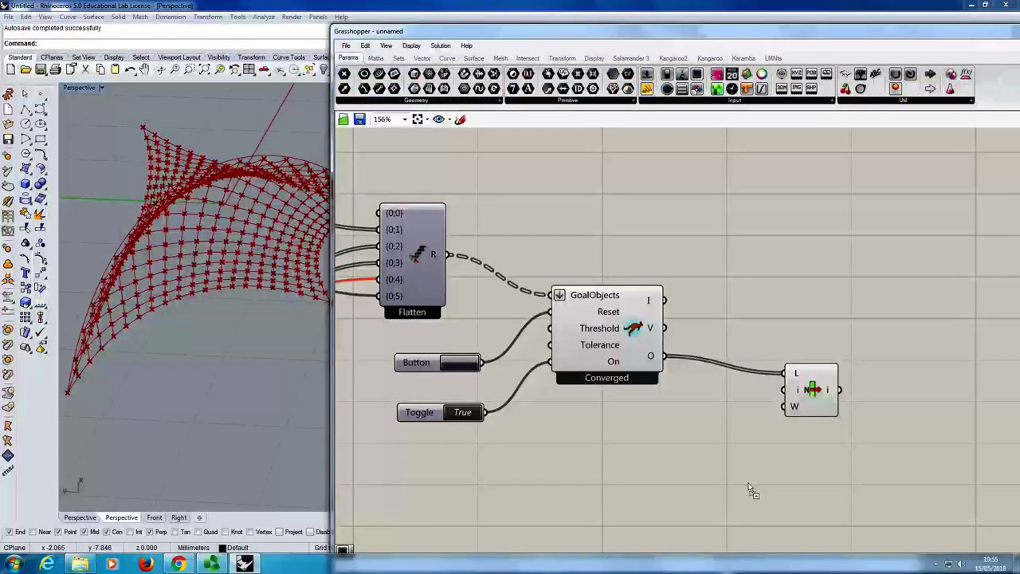
left_click_drag(750, 490, 749, 490)
right_click_drag(749, 489, 597, 387)
left_click_drag(522, 257, 533, 380)
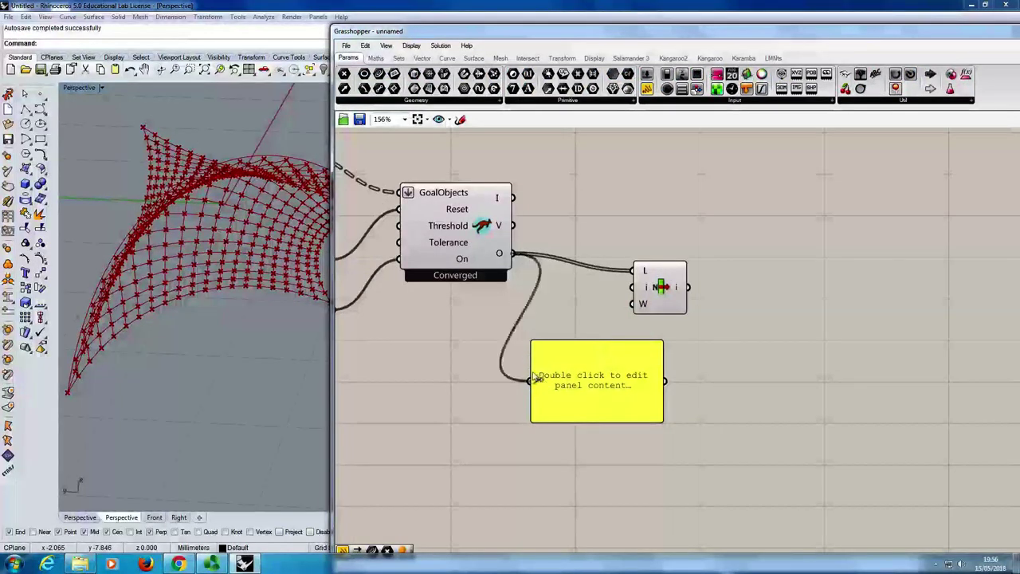
Step: Enlarge the Panel to review the solver's list of output objects
left_click_drag(662, 421, 824, 526)
right_click_drag(763, 458, 682, 322)
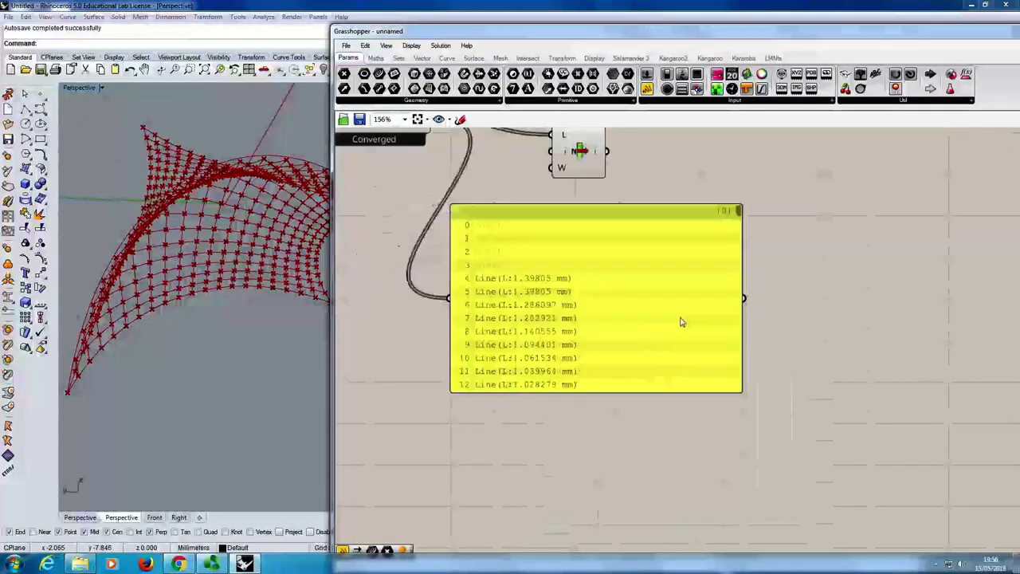
left_click_drag(649, 391, 651, 489)
scroll(681, 229, "down", 2)
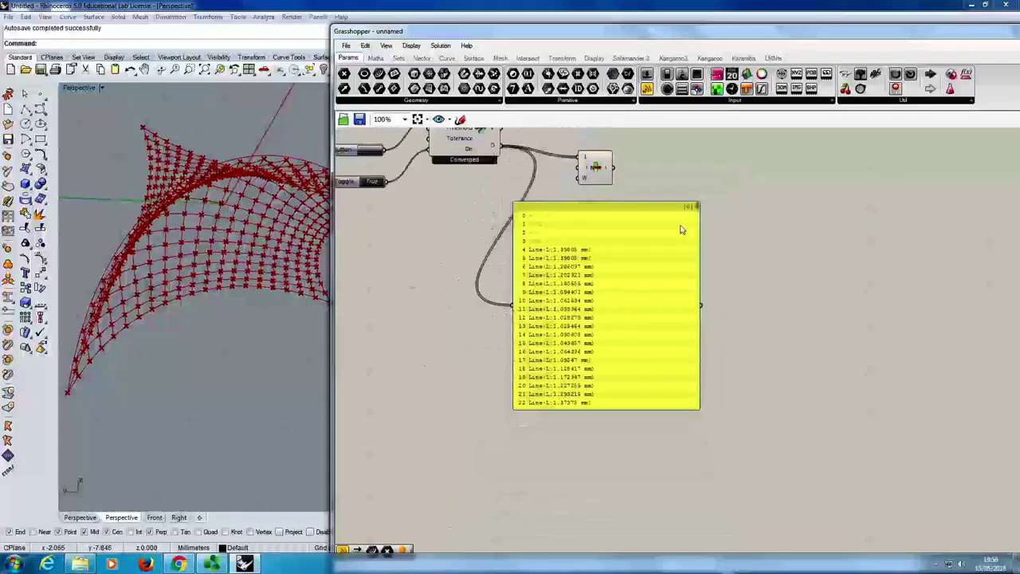
mouse_move(694, 216)
left_mouse_down()
mouse_move(711, 434)
mouse_move(704, 203)
left_mouse_up()
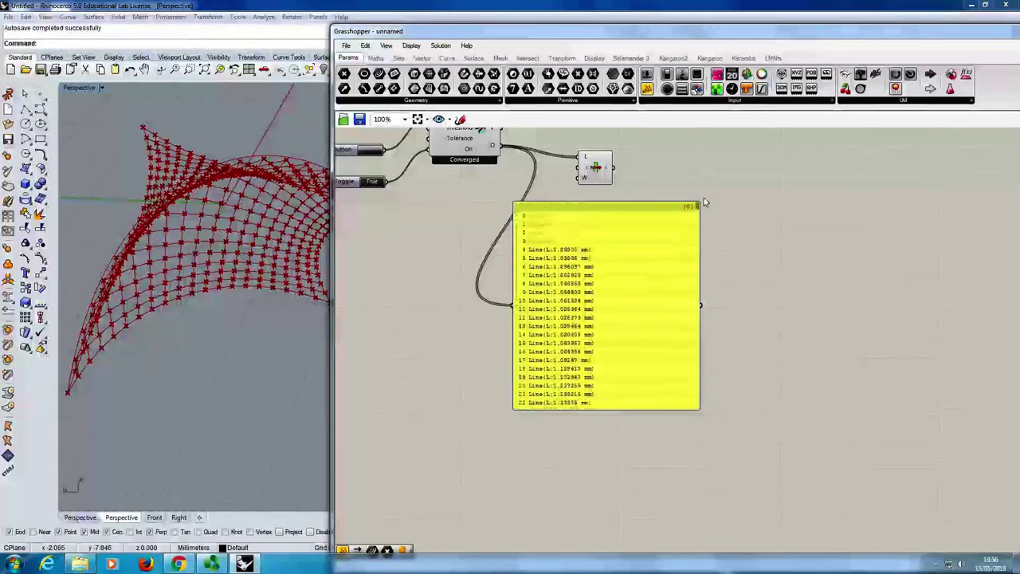
Step: Delete the Panel connected to the solver's O output
right_click_drag(565, 257, 629, 326)
left_click(630, 327)
key("Delete")
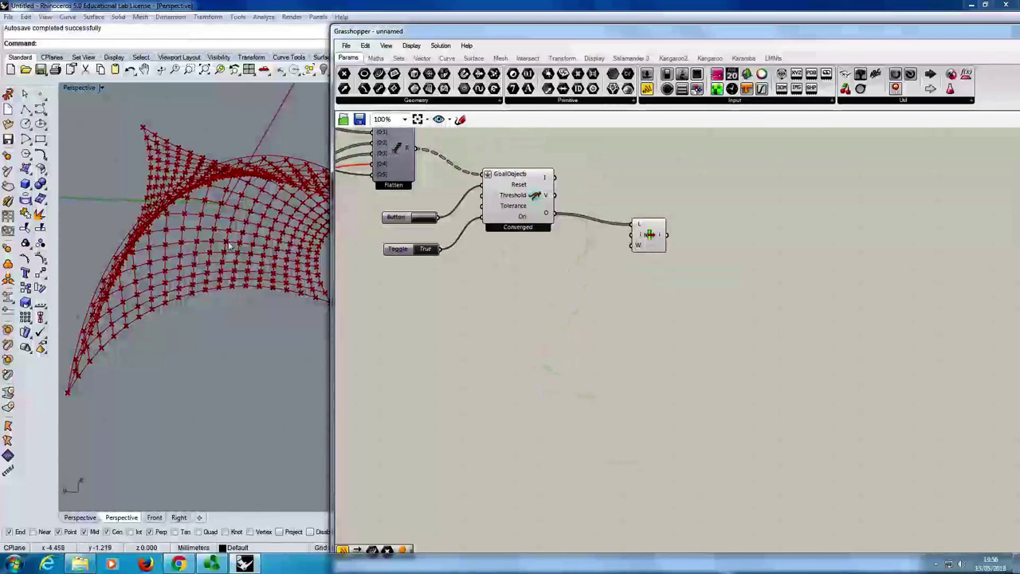
Step: Reconnect the Show goal to the {0;0} input of the final Entwine and reset the solver
right_click_drag(240, 239, 221, 257)
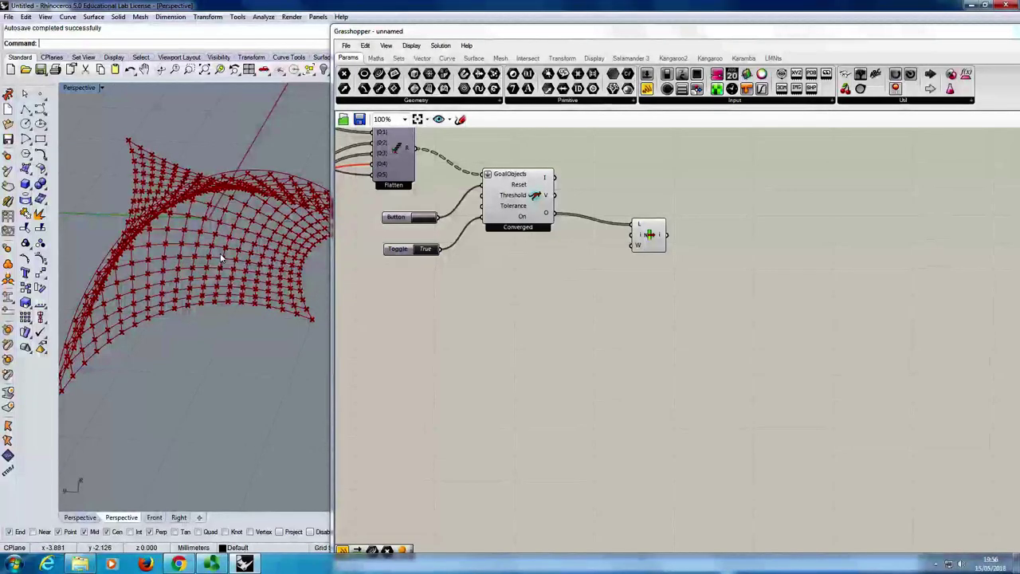
right_click_drag(403, 154, 489, 247)
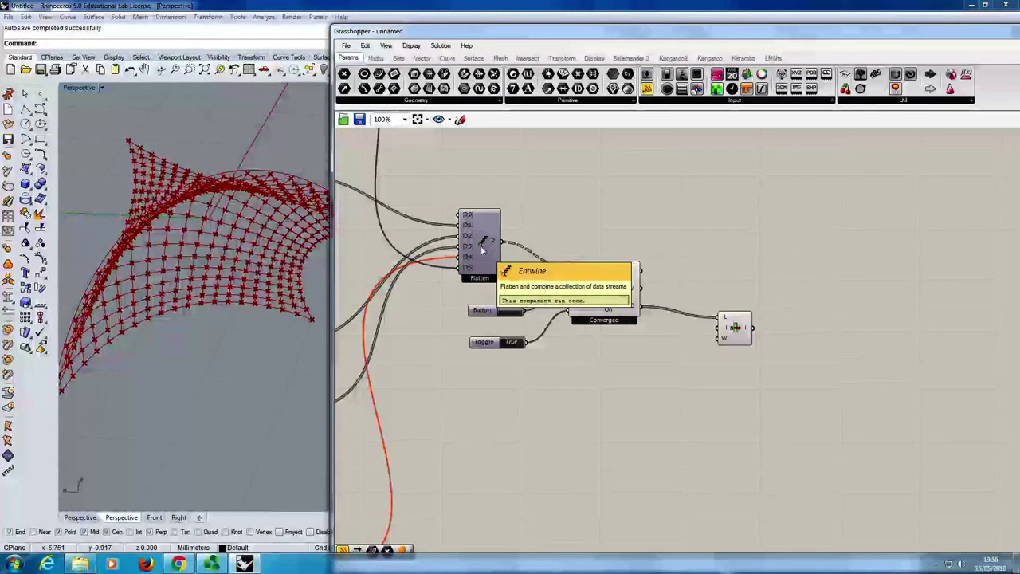
right_click_drag(481, 249, 637, 312)
left_click(422, 176)
left_click_drag(442, 176, 621, 275)
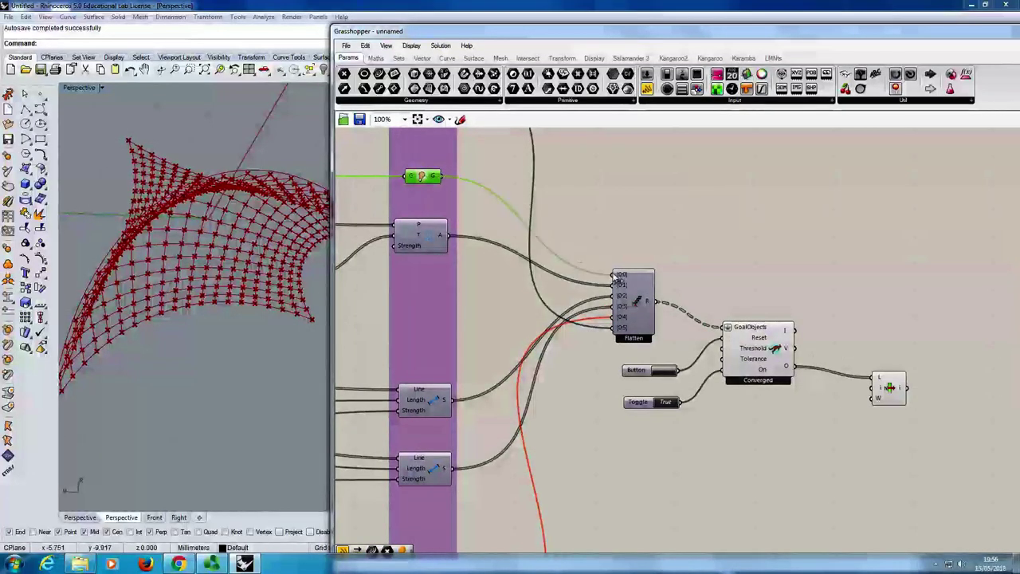
left_click(667, 371)
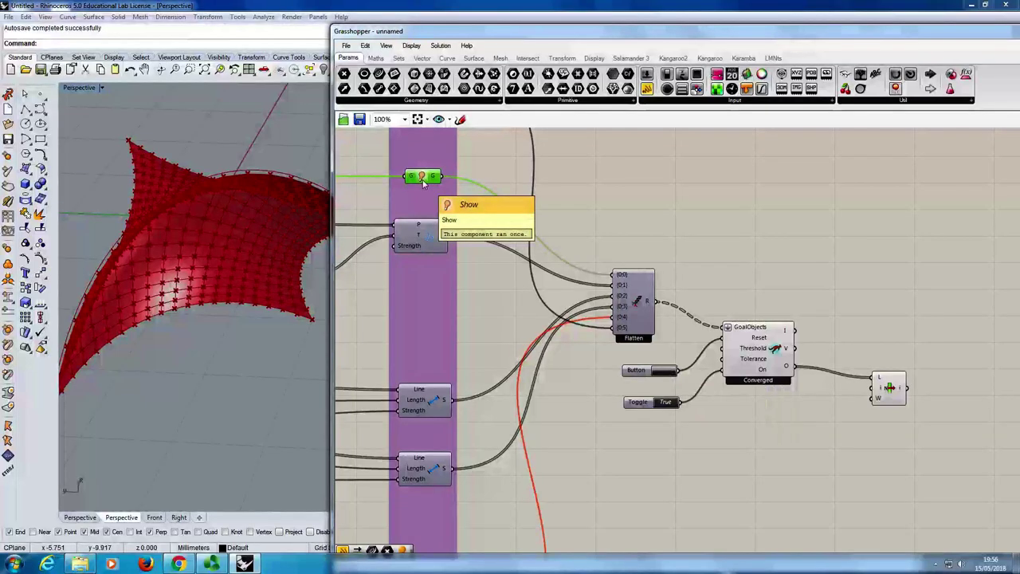
Step: Bake the mesh from the List Item connected to the solver's O output into Rhino
right_click_drag(883, 387, 799, 354)
left_click(801, 355)
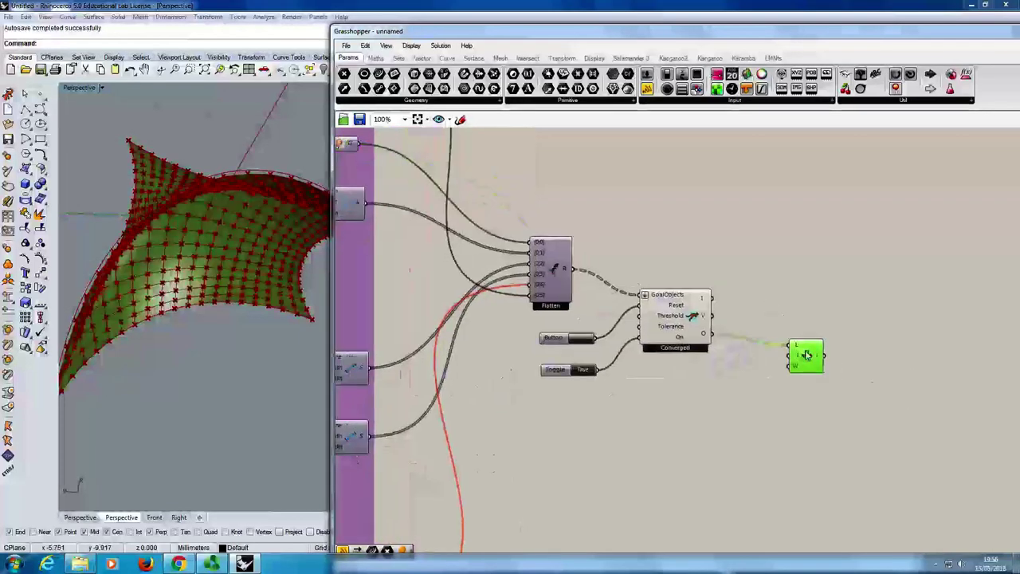
middle_click(837, 303)
left_click(877, 223)
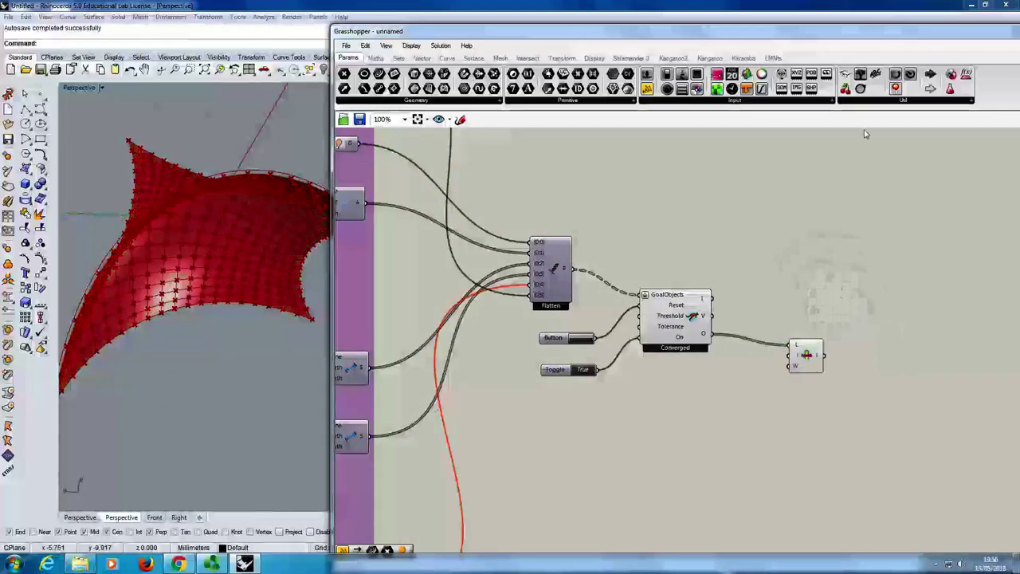
Step: Turn off the Grasshopper preview, minimize Grasshopper and display the Rhino perspective viewport in rendered mode
left_click_drag(727, 32, 559, 42)
left_click(884, 129)
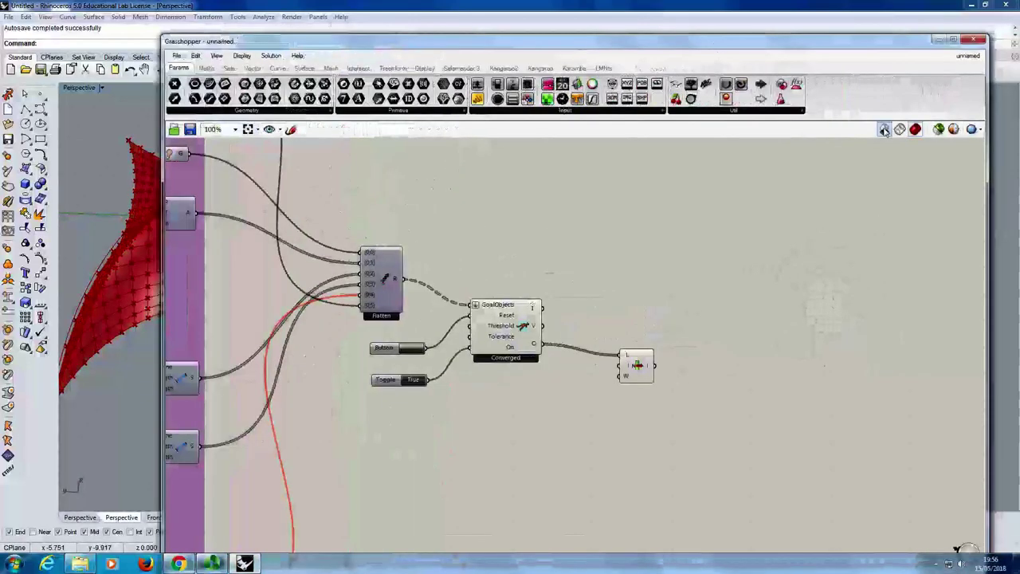
left_click(940, 39)
middle_click(398, 365)
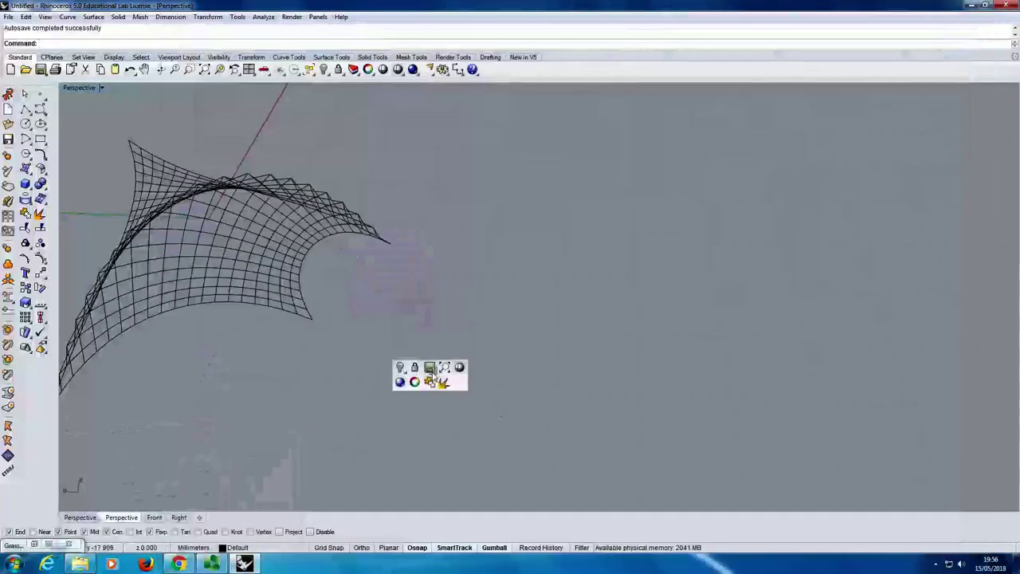
left_click(412, 381)
Step: Move the baked shell mesh away from its original place with the gumball and view it from another side
right_click_drag(390, 352, 535, 371)
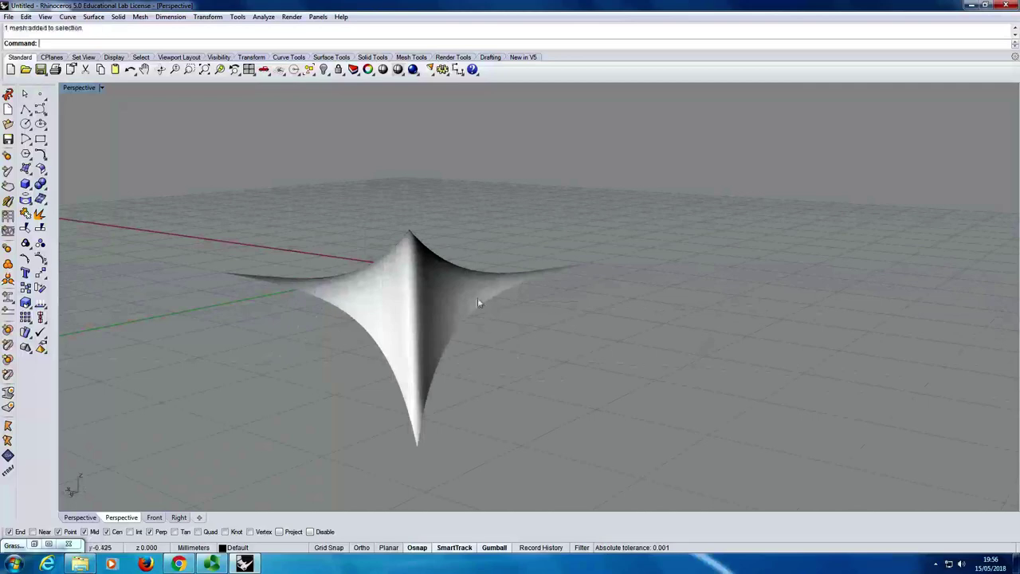
left_click(482, 300)
left_click_drag(435, 309, 514, 373)
right_click_drag(513, 373, 363, 290)
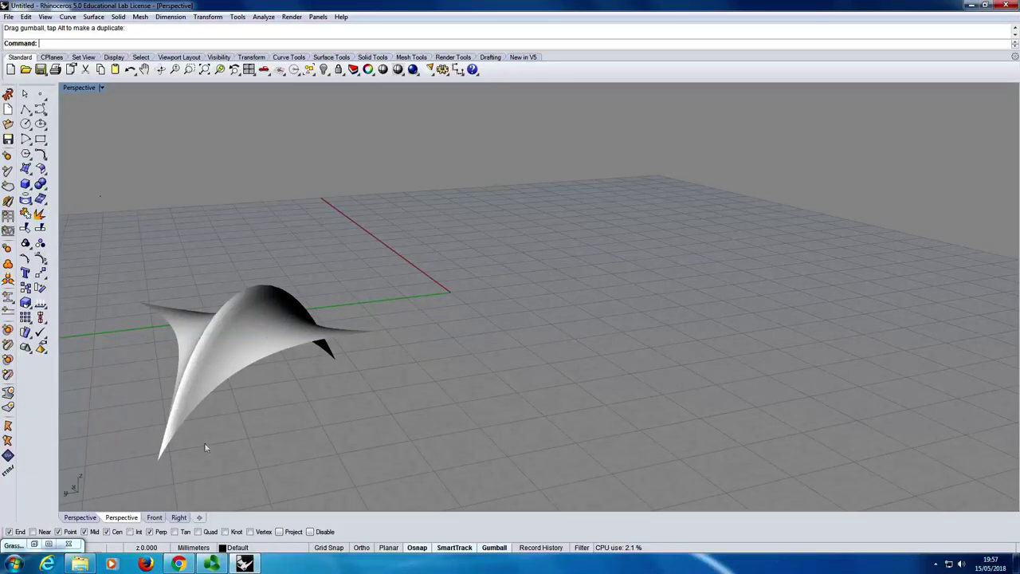
Step: Return to Grasshopper beside the Rhino viewport and examine the Show goal and its route through the Entwine and solver to List Item
left_click(47, 544)
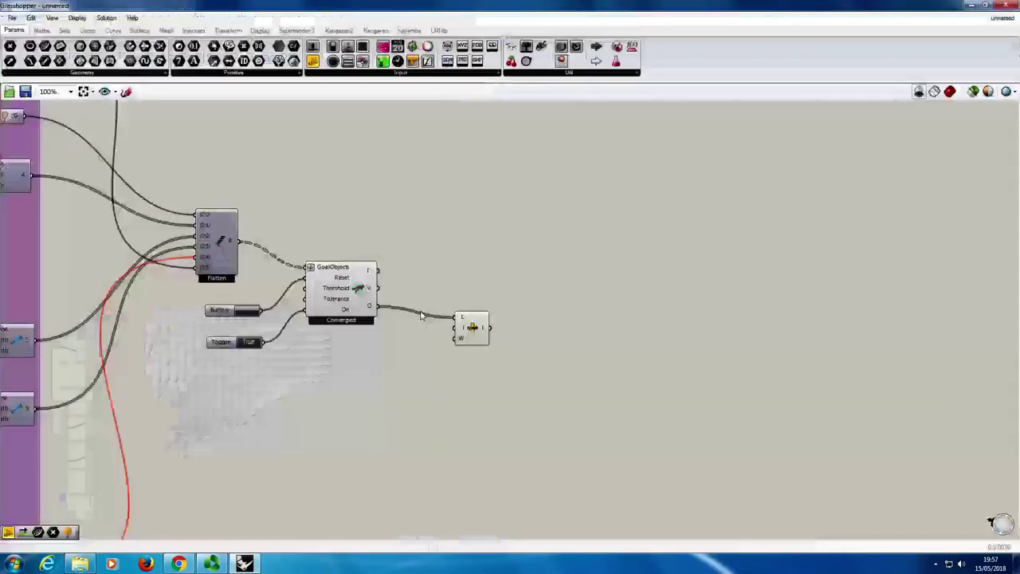
scroll(346, 247, "down", 5)
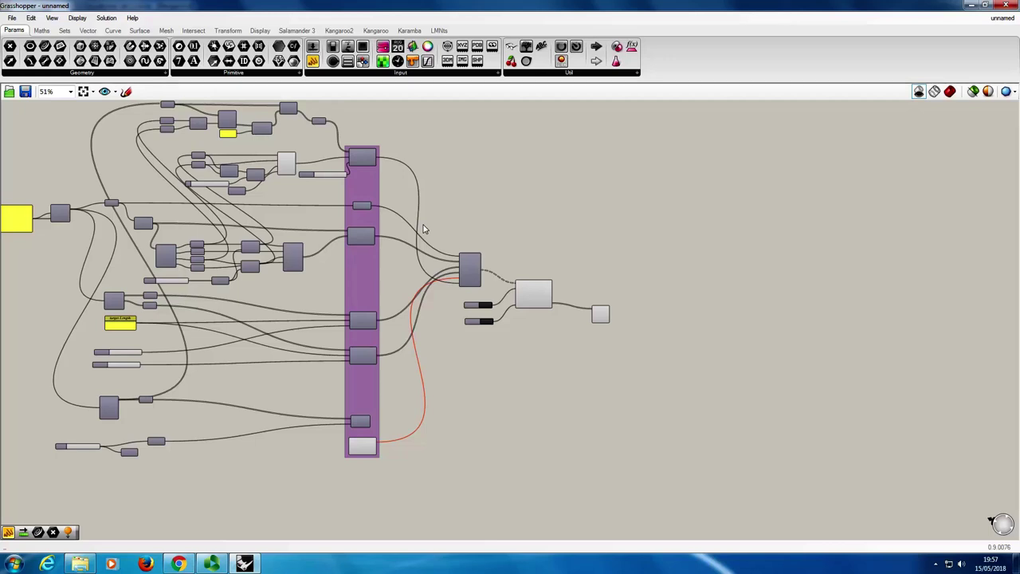
scroll(472, 238, "up", 4)
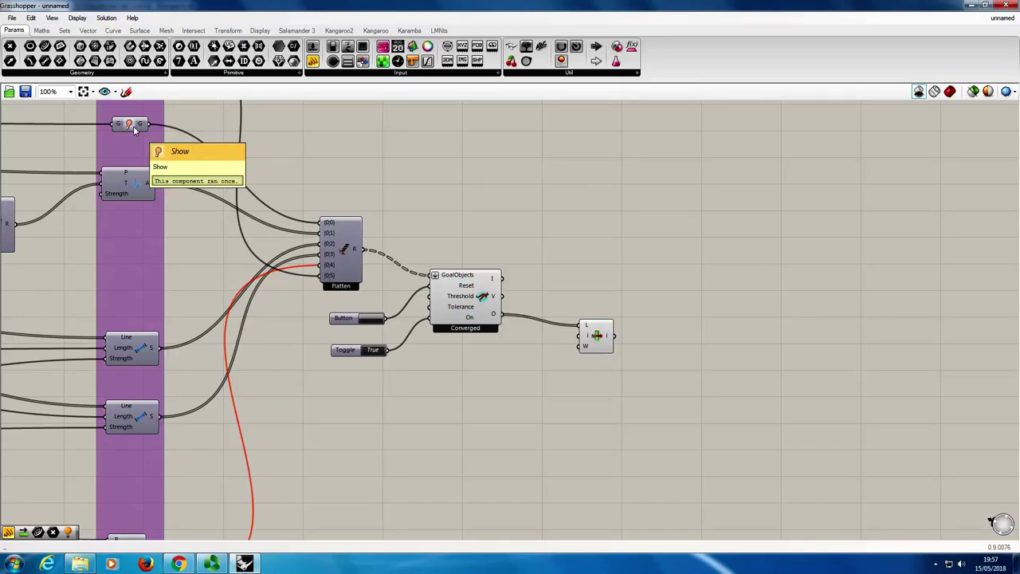
double_click(271, 9)
left_click_drag(511, 95, 583, 58)
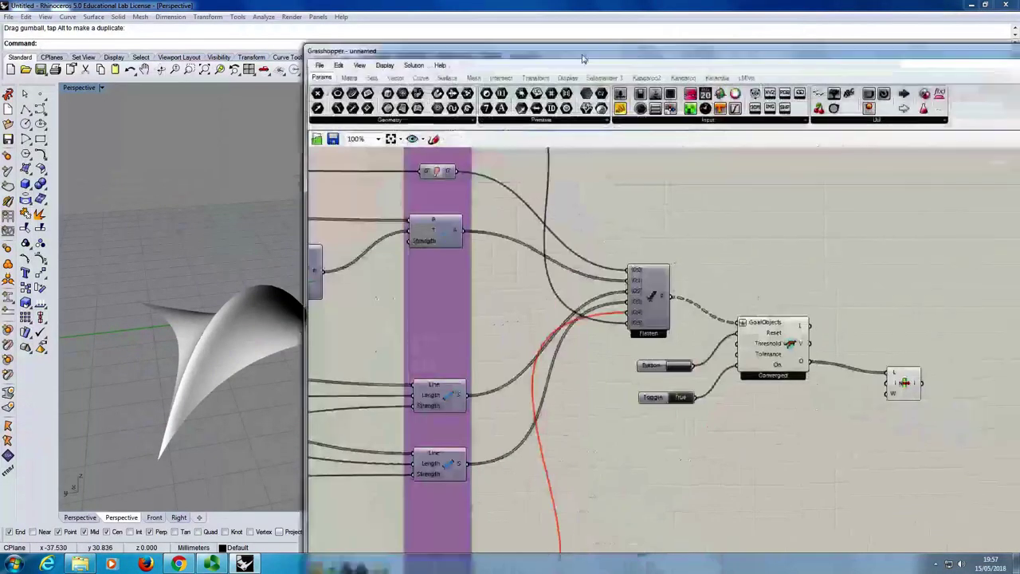
right_click_drag(499, 294, 571, 333)
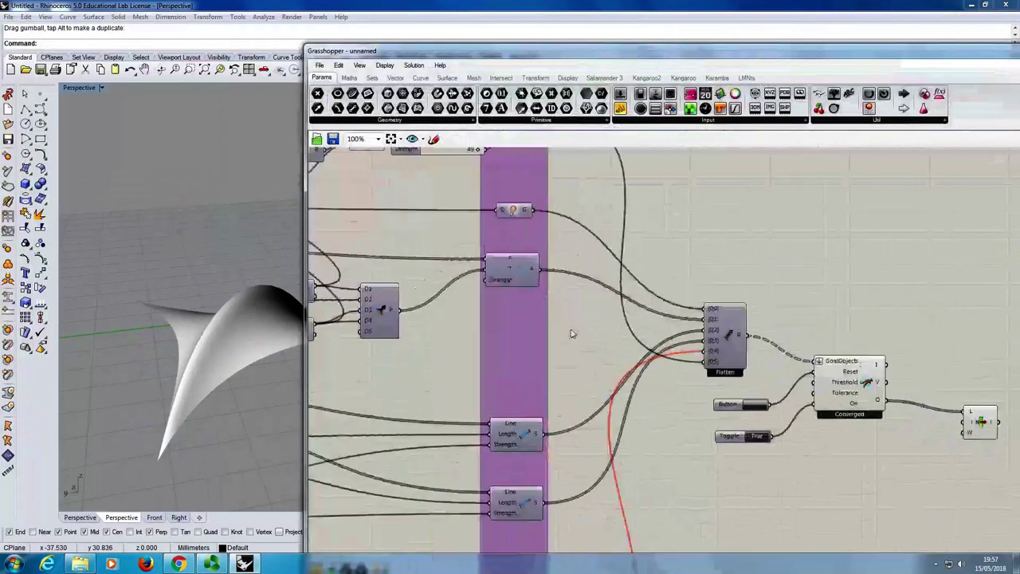
scroll(571, 334, "down", 2)
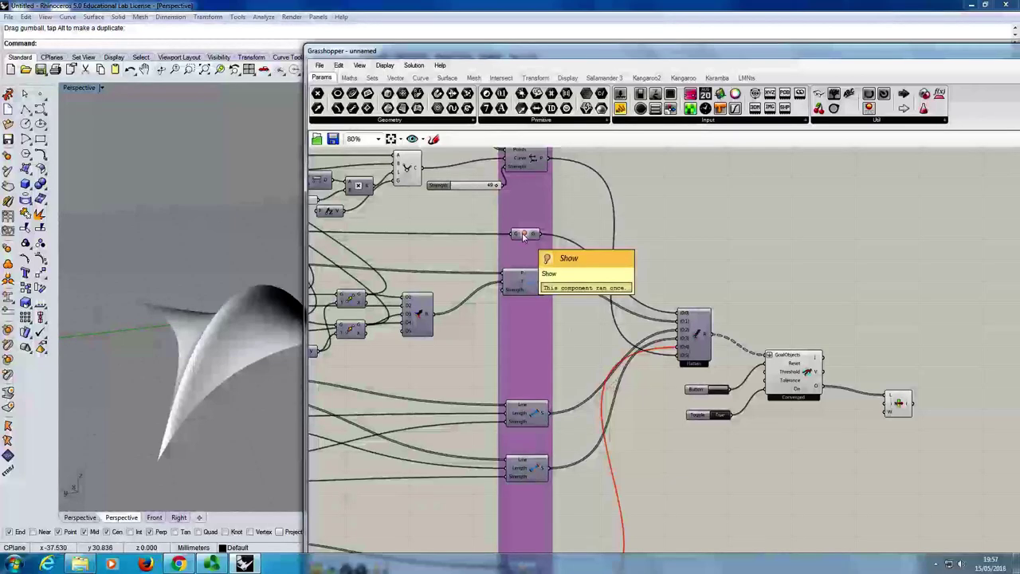
scroll(523, 235, "up", 3)
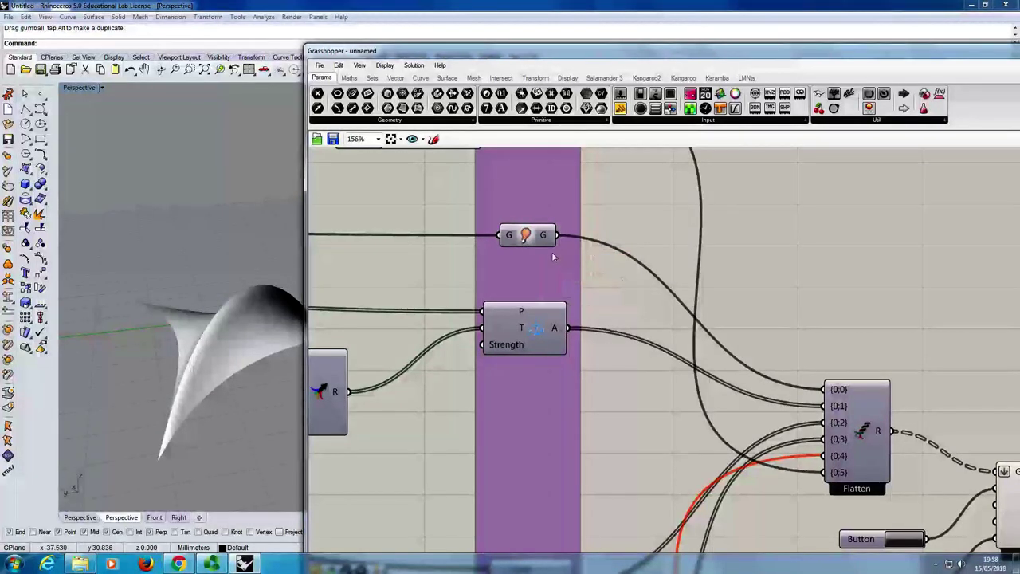
scroll(554, 257, "down", 2)
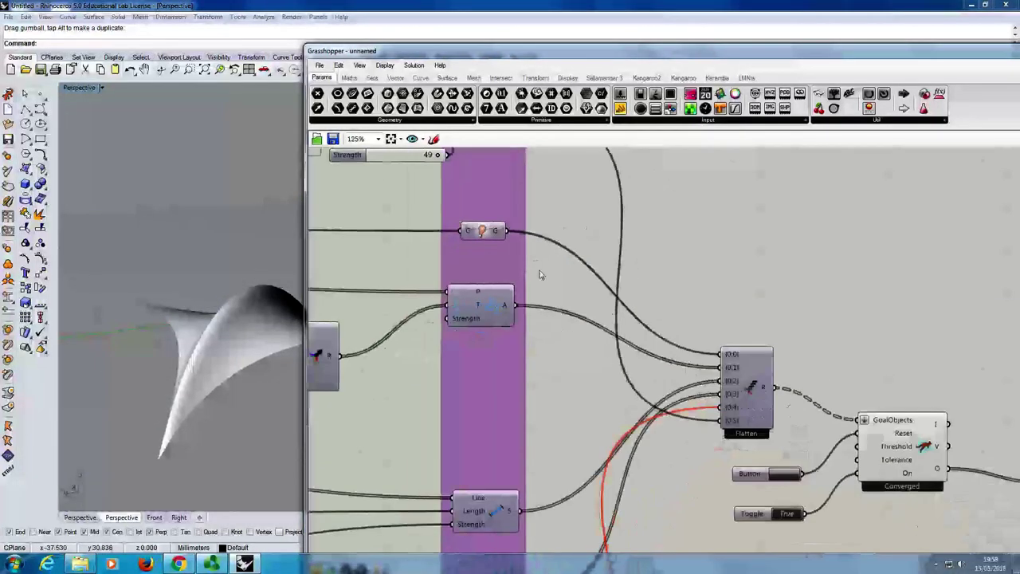
Step: Delete the baked shell mesh from the Rhino viewport
scroll(558, 291, "down", 3)
scroll(562, 295, "up", 2)
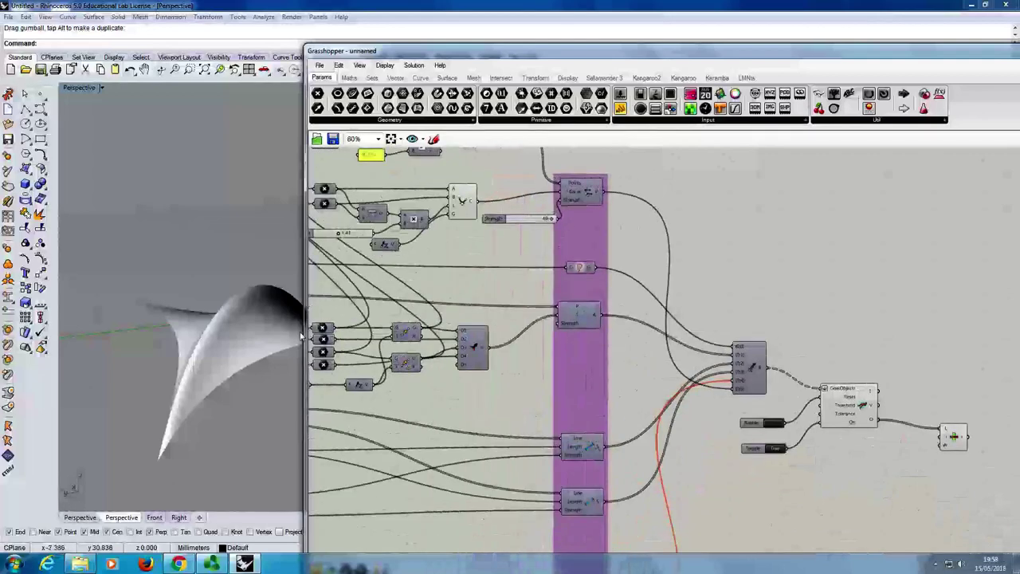
left_click(232, 321)
key("Delete")
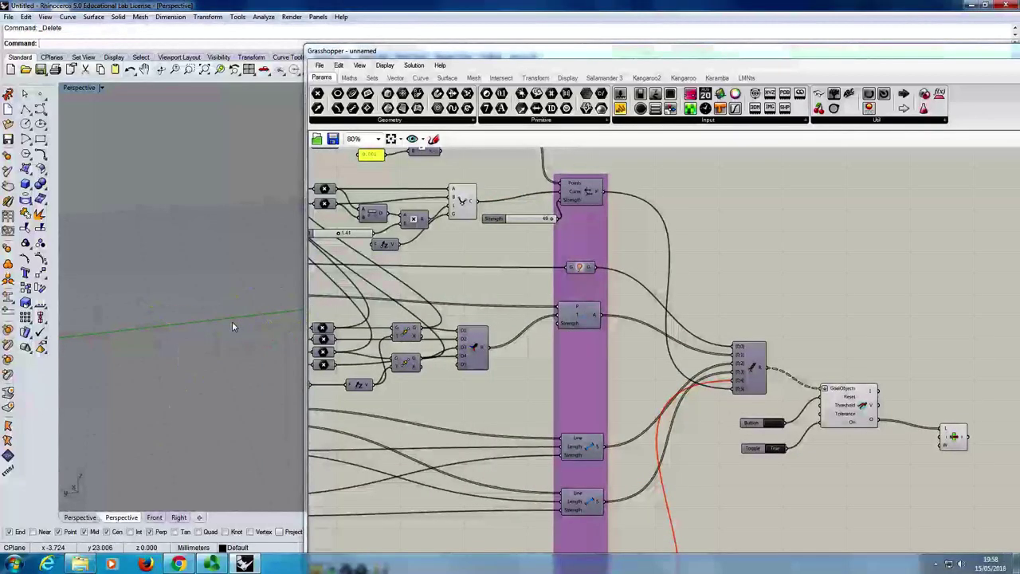
Step: Review the Kangaroo2 mesh goals and place a Planarize goal on empty canvas beside the purple goals group
left_click(645, 78)
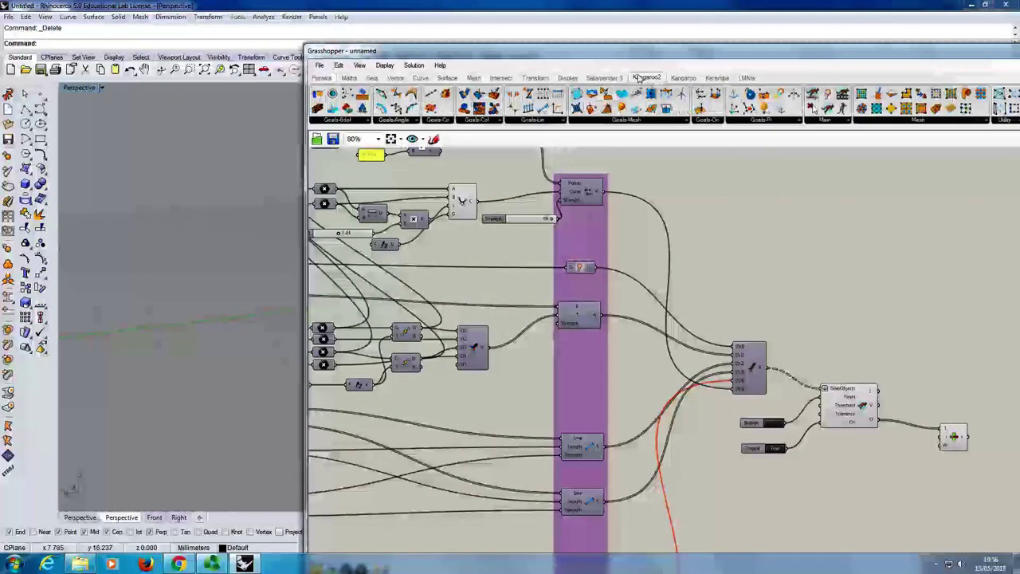
left_click(647, 121)
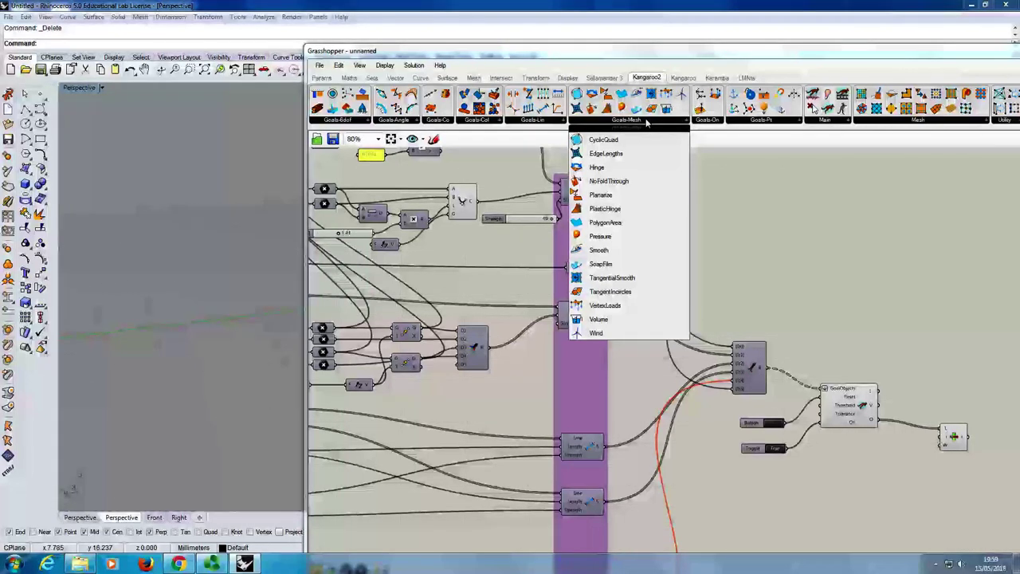
double_click(719, 199)
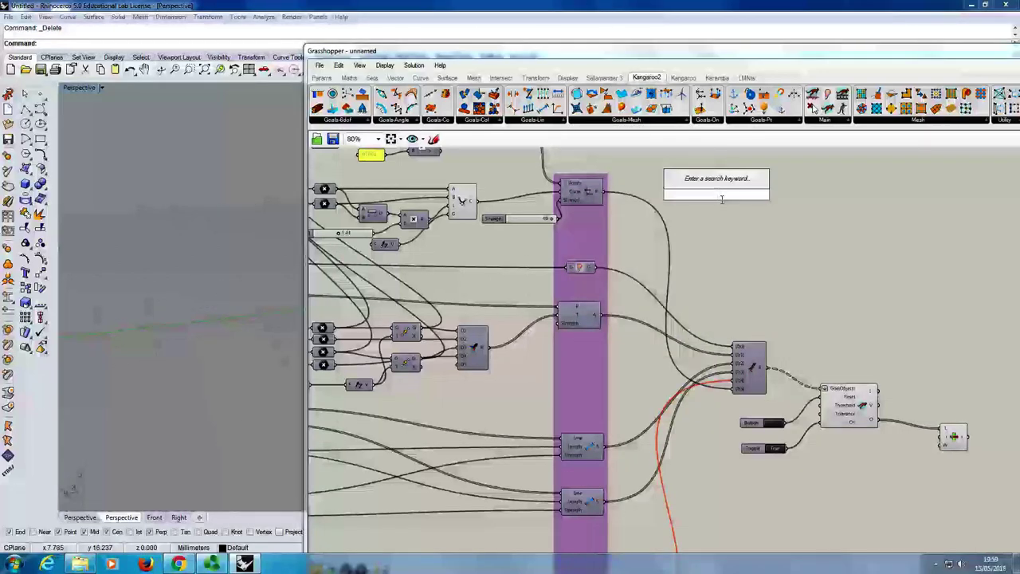
type("plan")
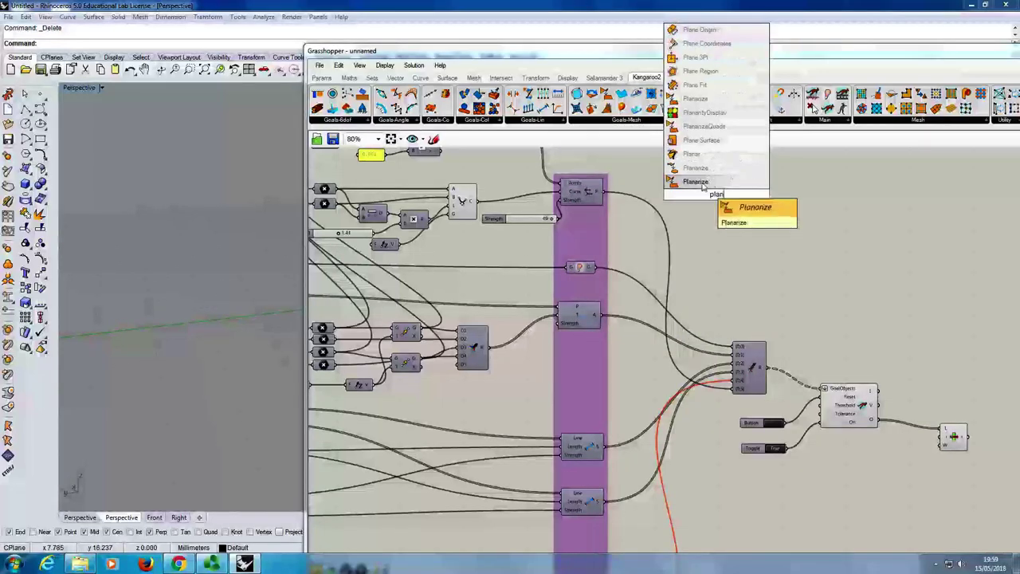
left_click(702, 184)
scroll(729, 196, "up", 3)
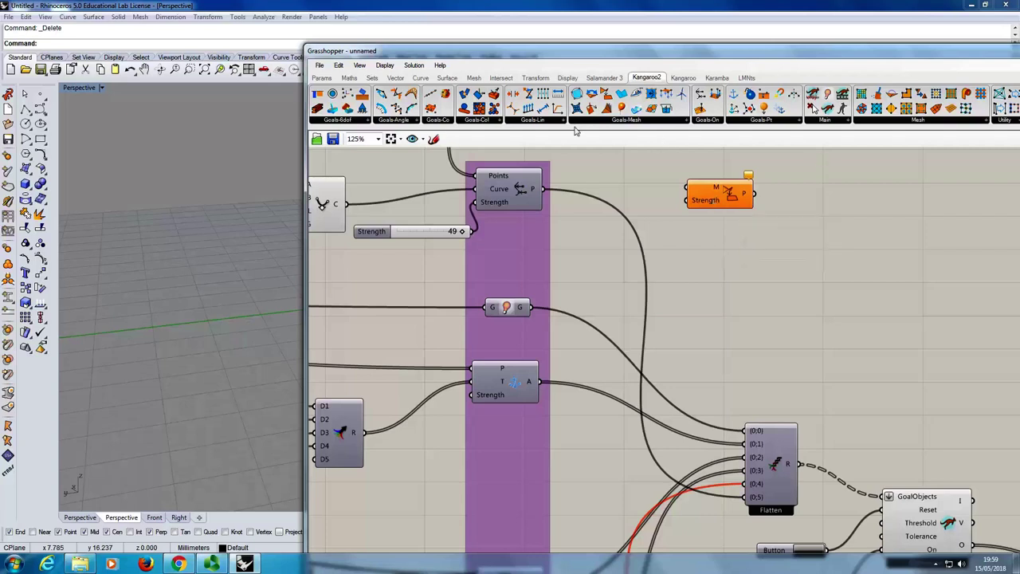
Step: Review the Kangaroo2 collision goals and angle goals
left_click(473, 121)
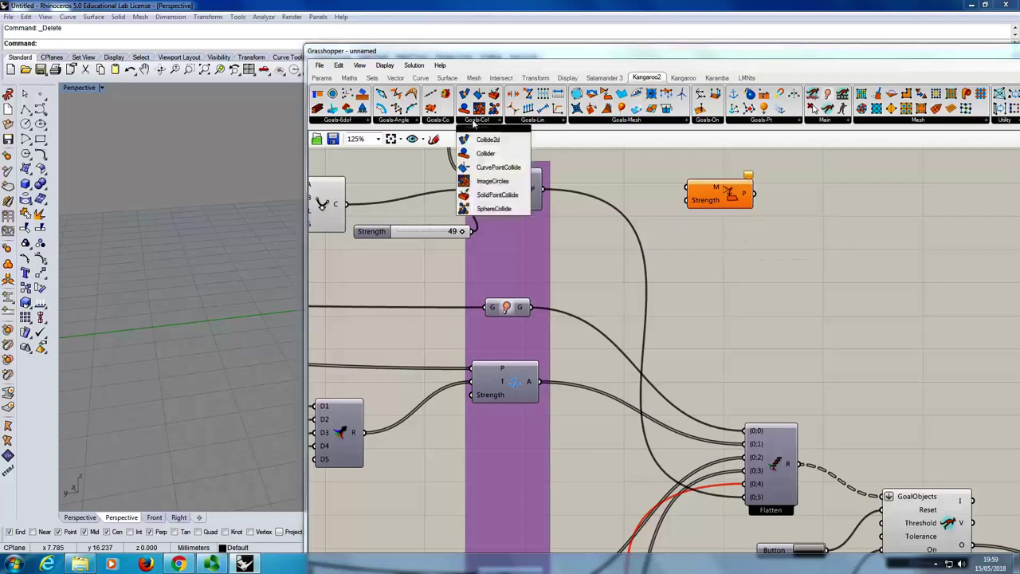
left_click(401, 120)
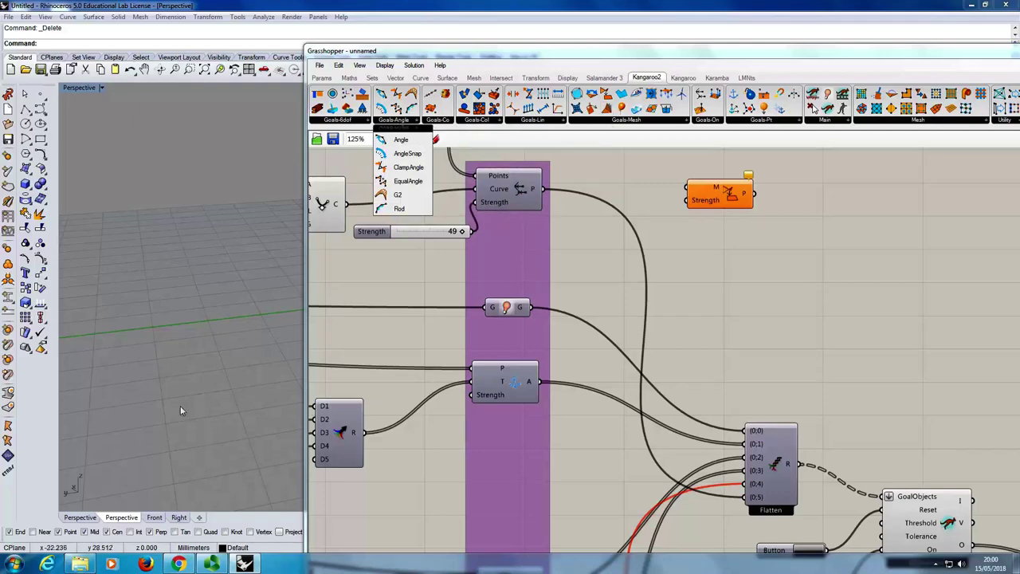
Step: Switch to Chrome, search the web for "food for rhino" in a new tab and open the Food4Rhino site
left_click(179, 564)
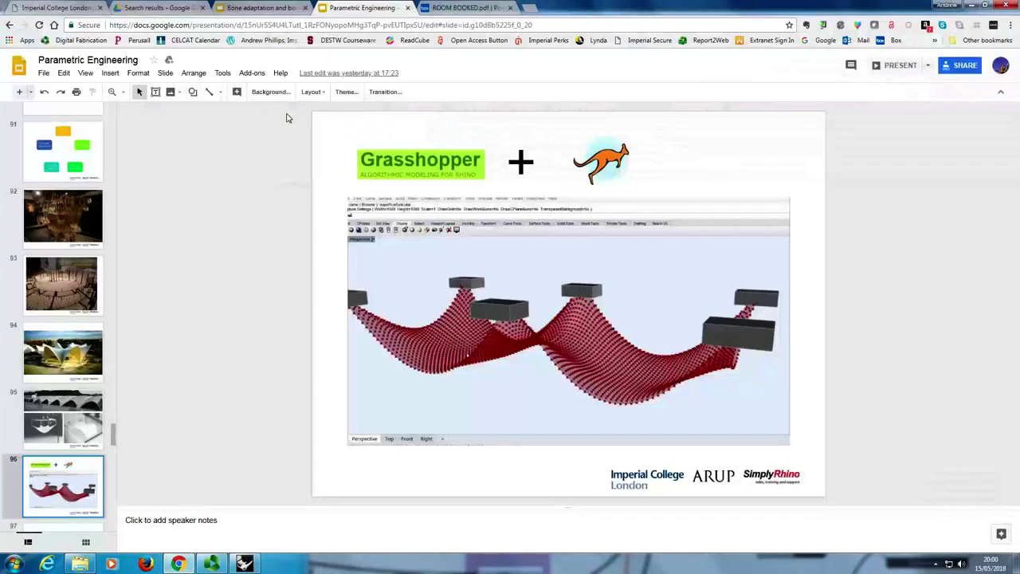
left_click(524, 8)
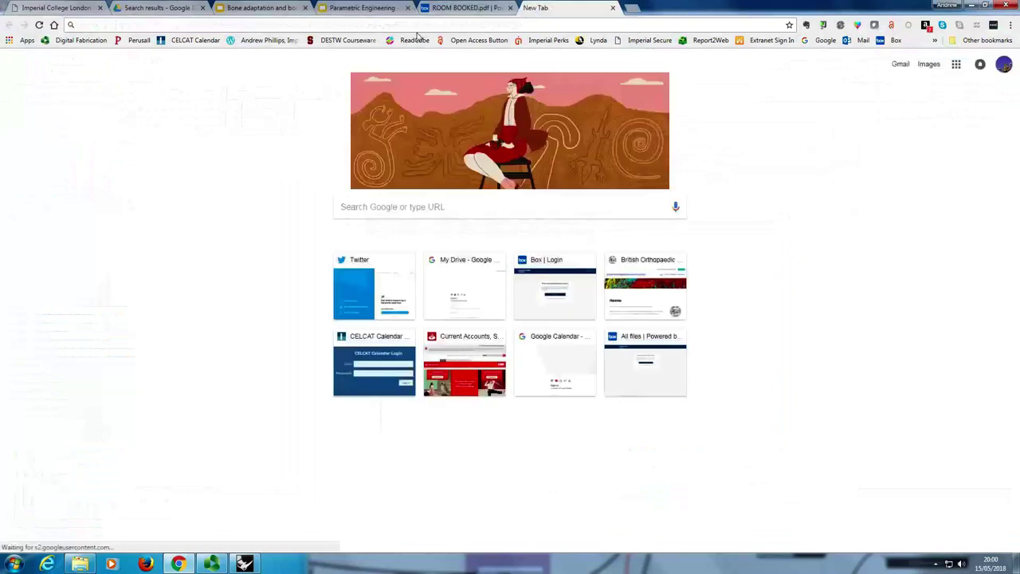
type("food")
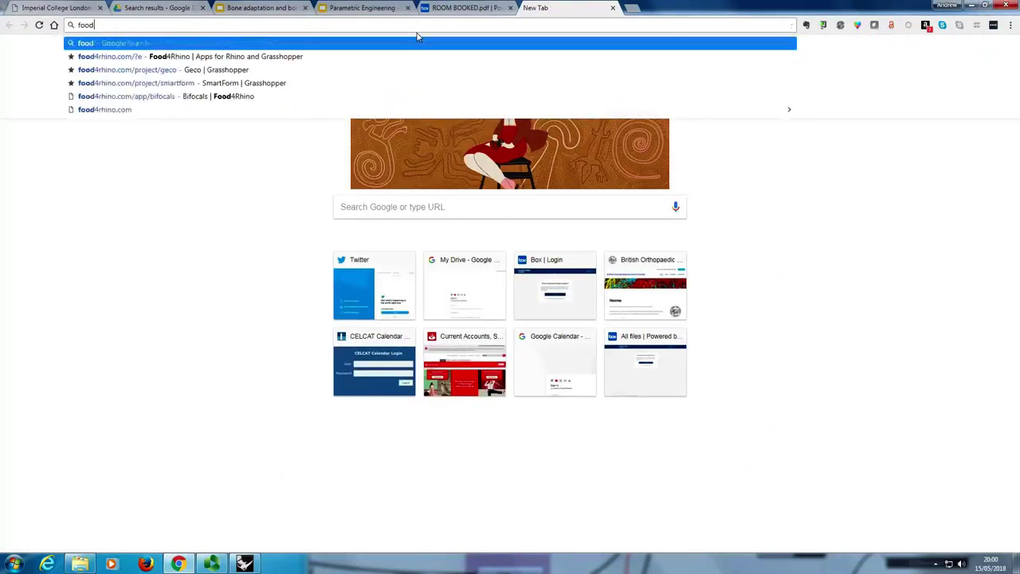
type("for")
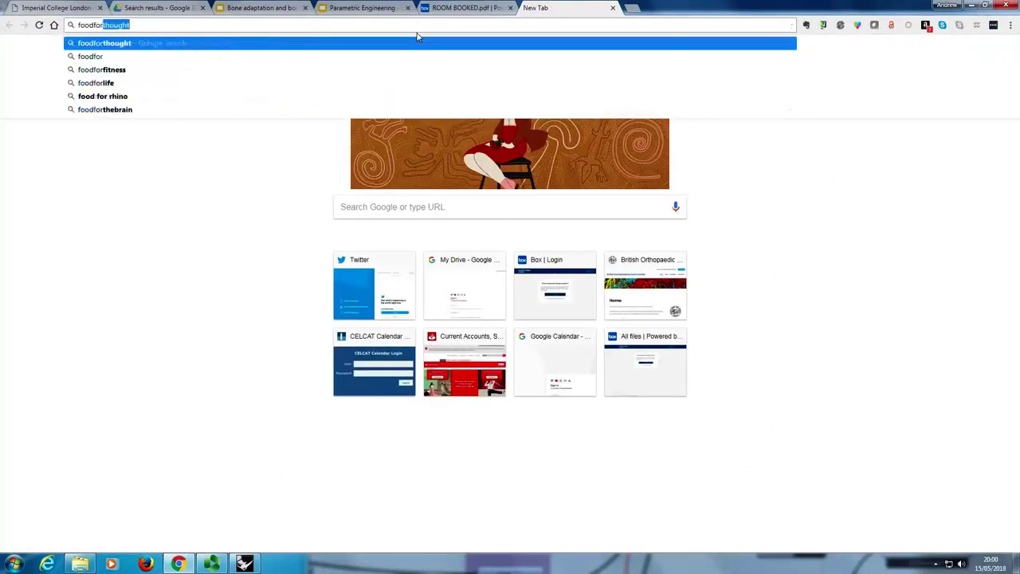
left_click(204, 97)
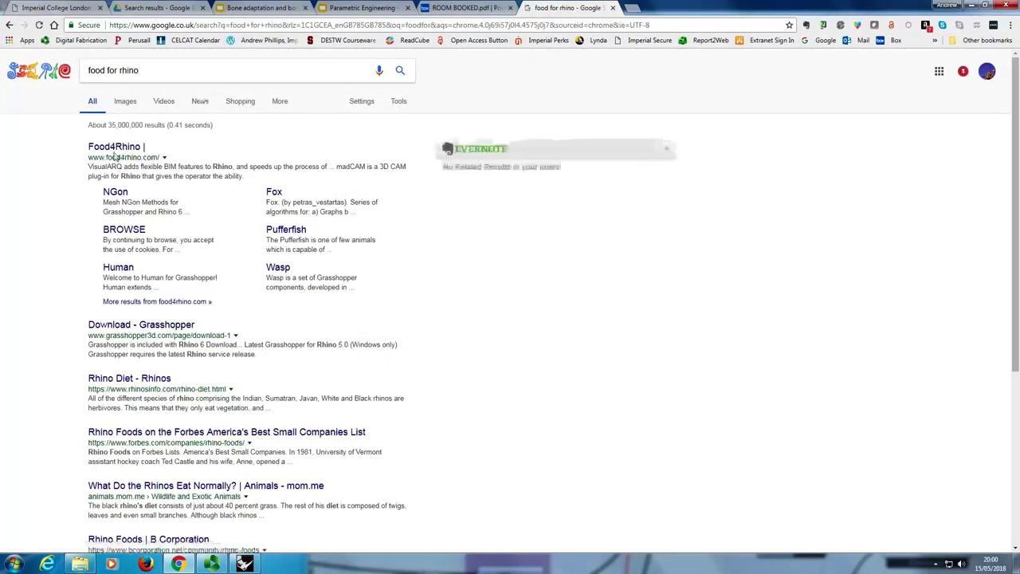
left_click(117, 148)
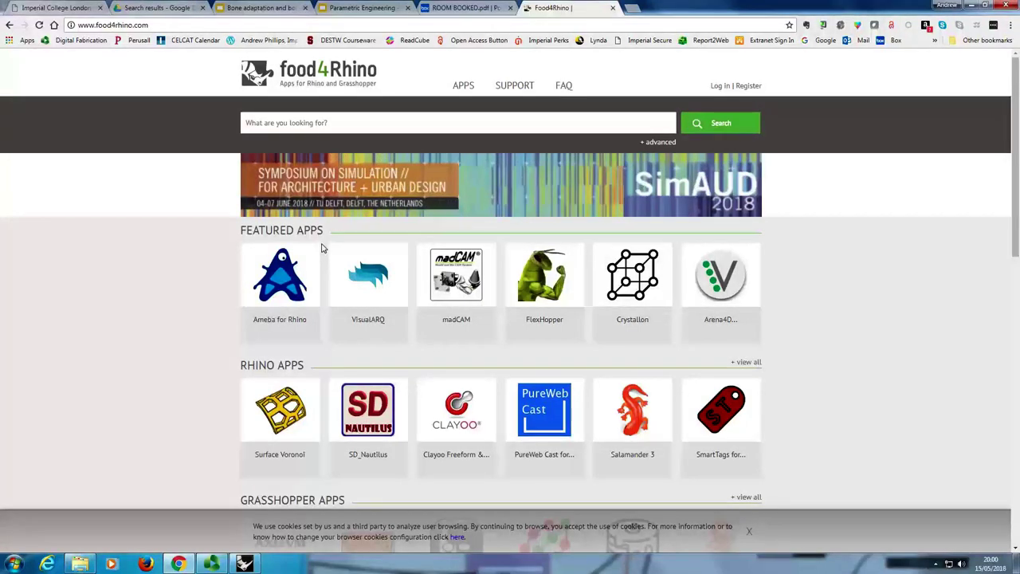
Step: Search Food4Rhino for "kangaroo" and open the Kangaroo Physics page to review its download versions and reviews
left_click(274, 130)
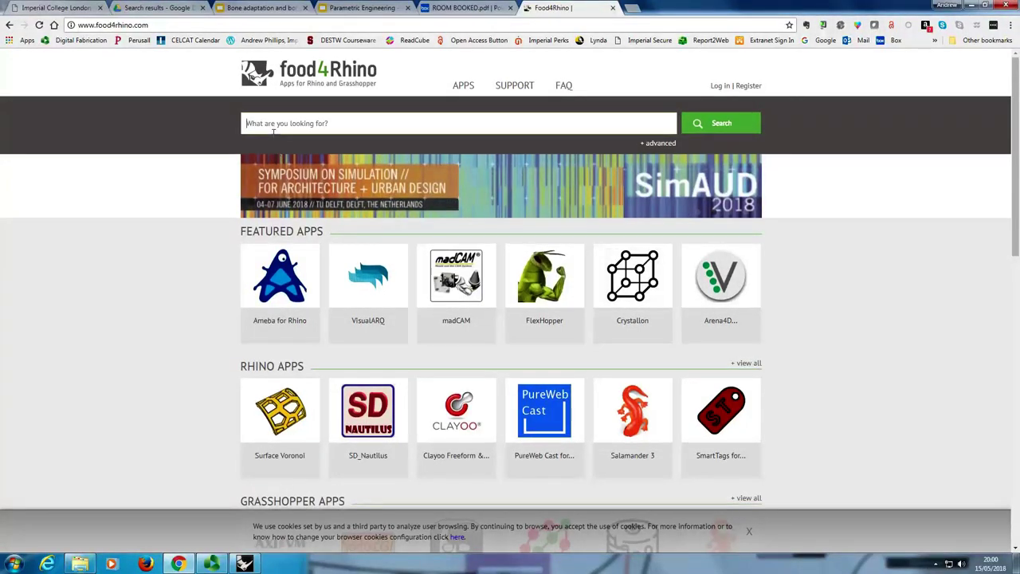
type("kangaro")
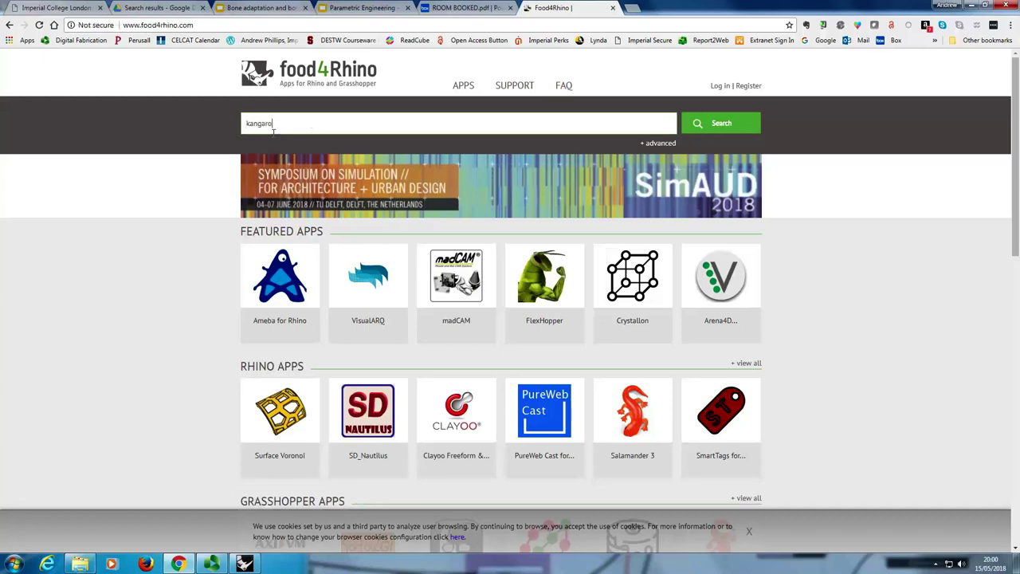
type("o")
key("Return")
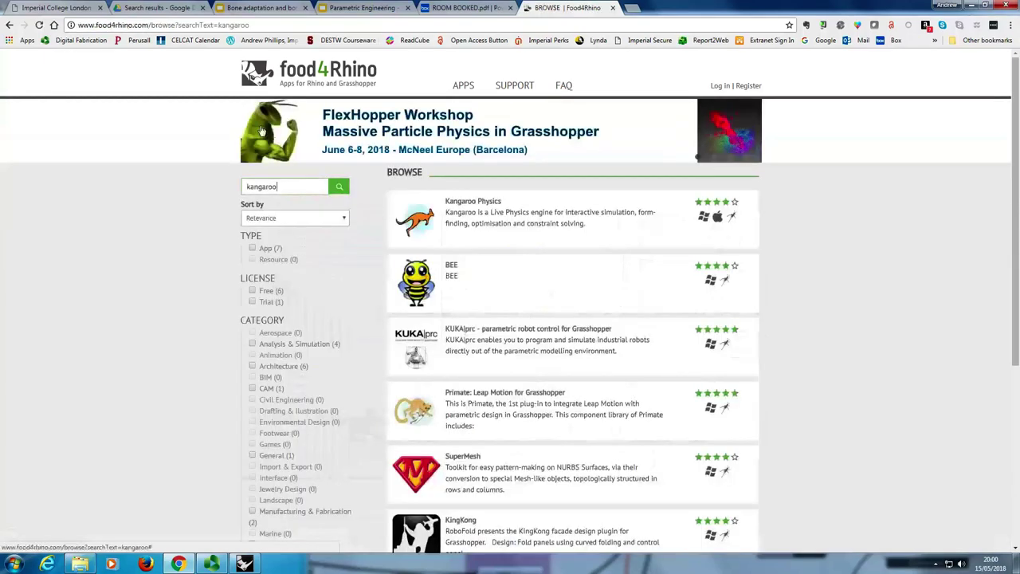
left_click(466, 206)
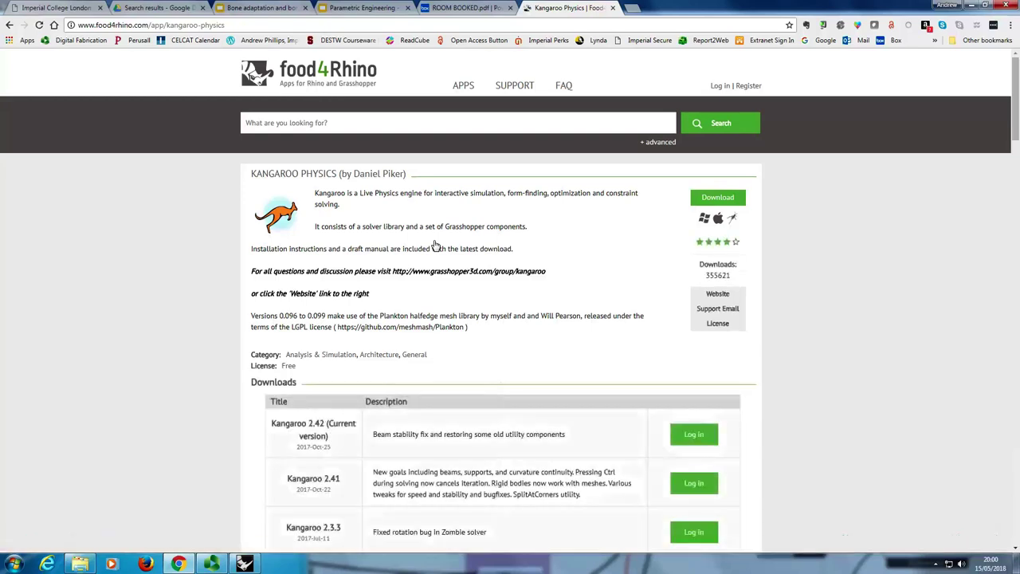
scroll(433, 244, "down", 3)
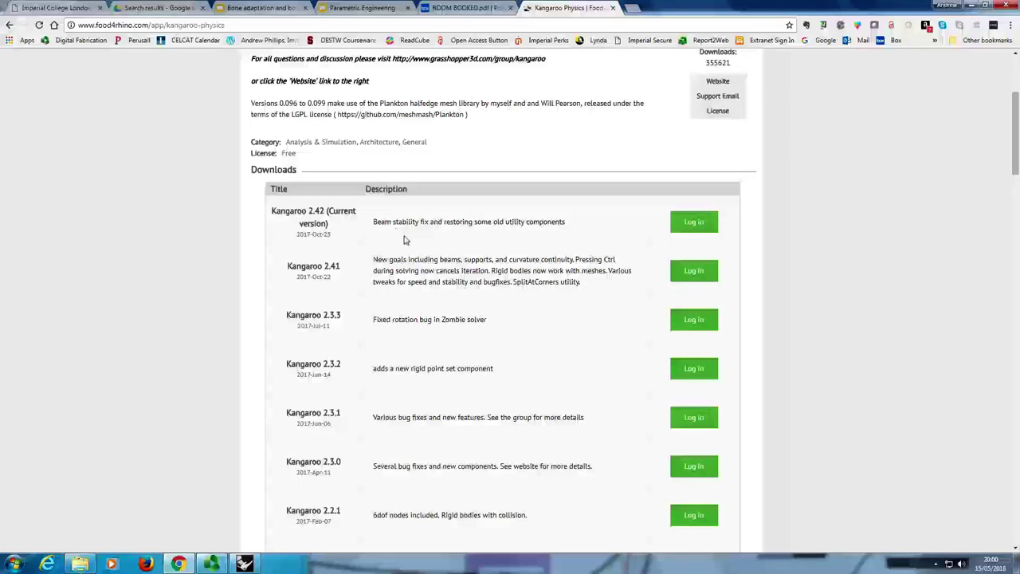
scroll(405, 240, "down", 20)
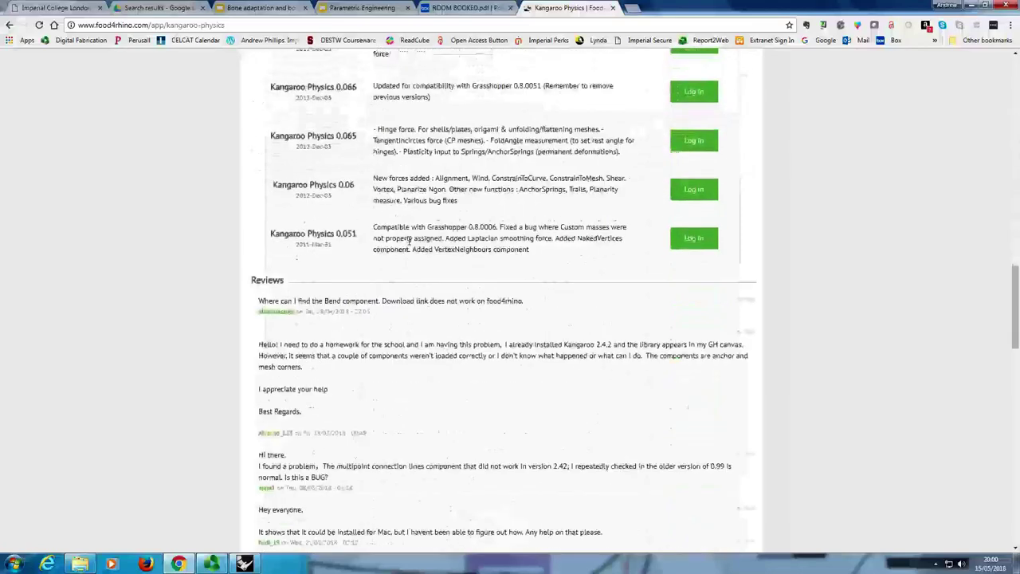
Step: Open the Kangaroo group website on grasshopper3d.com from the Kangaroo Physics page's Website link
scroll(407, 242, "up", 15)
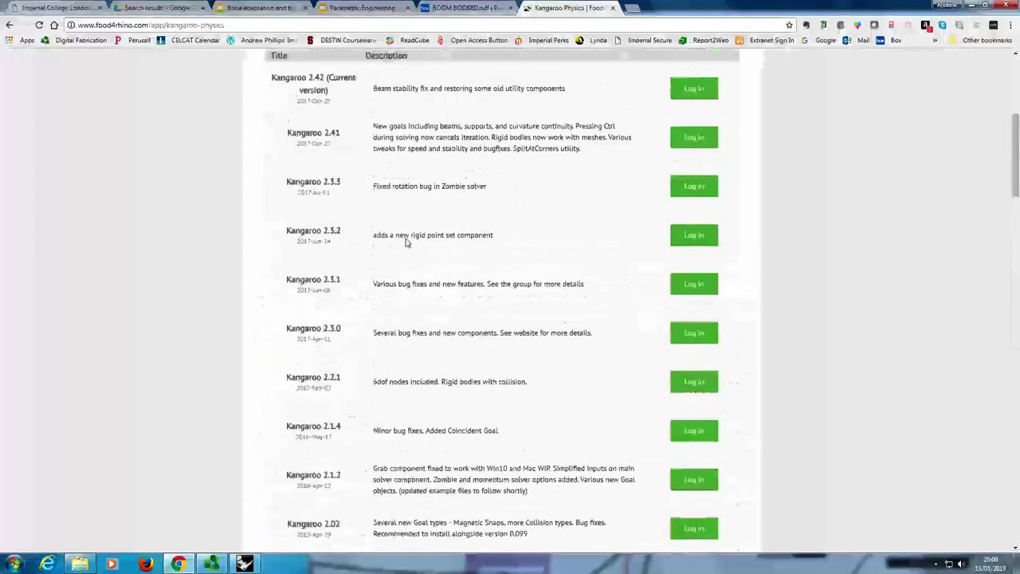
scroll(405, 242, "up", 4)
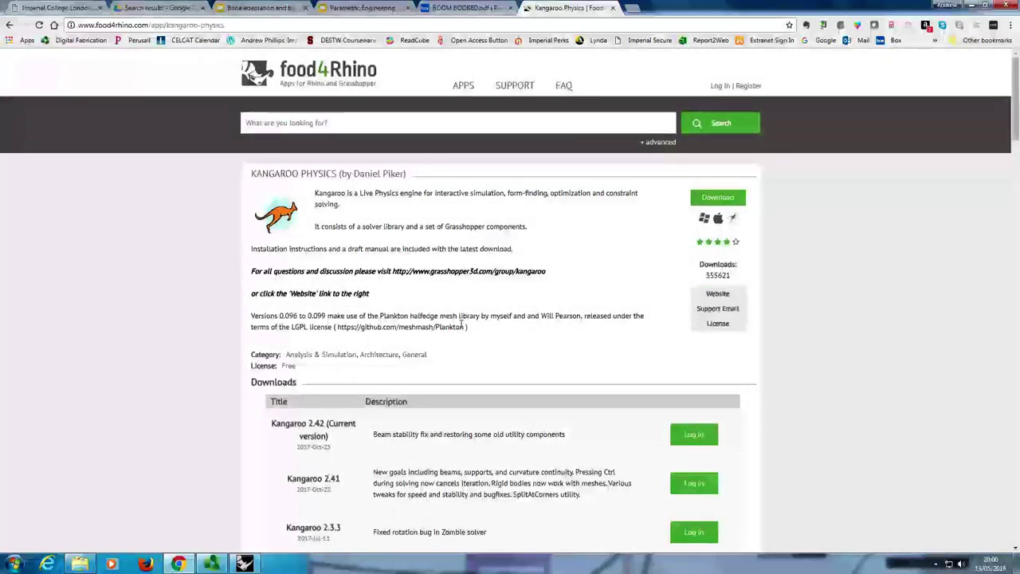
left_click(719, 294)
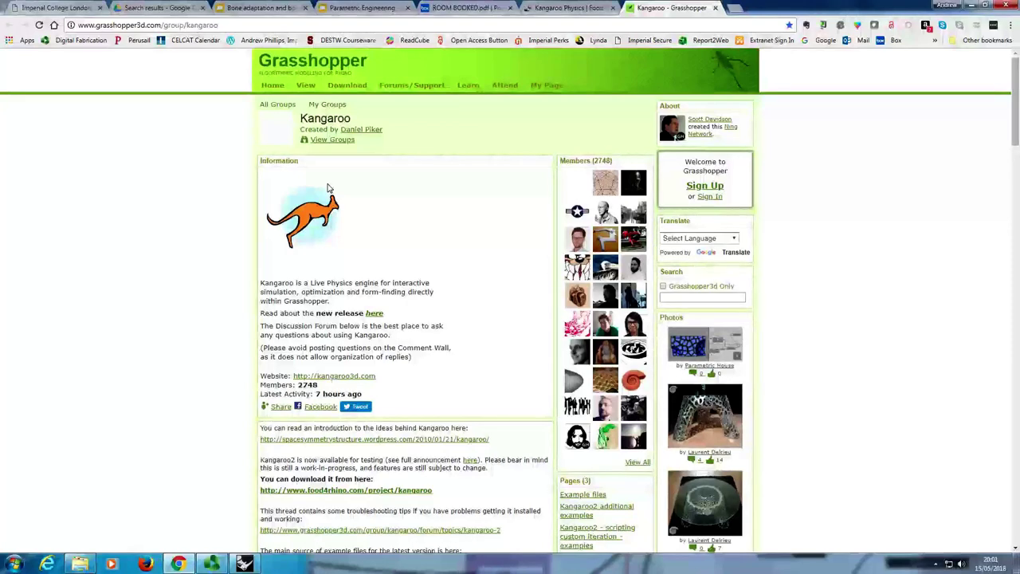
Step: Open the GitHub Kangaroo-examples repository linked on the Kangaroo group page in a new tab and switch to it
scroll(333, 237, "down", 1)
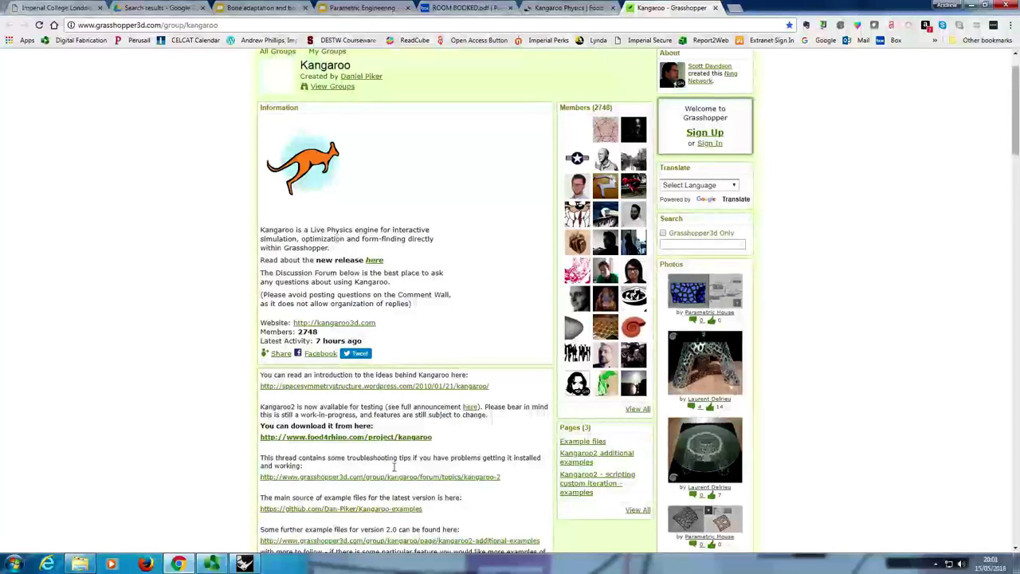
middle_click(403, 510)
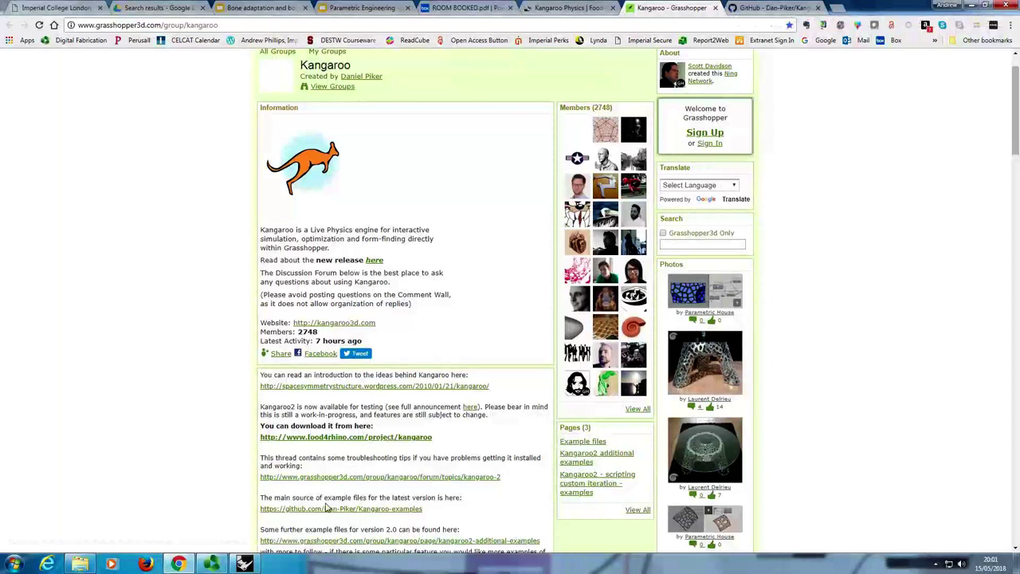
left_click(761, 8)
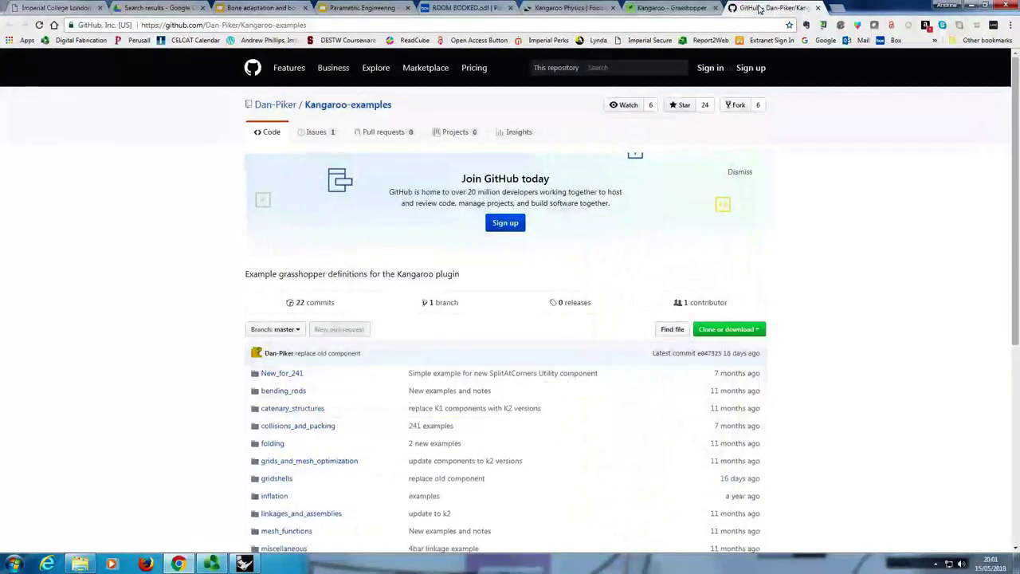
Step: Review the example folders in the Kangaroo-examples repository, look inside bending_rods and return to the folder list
scroll(359, 335, "down", 3)
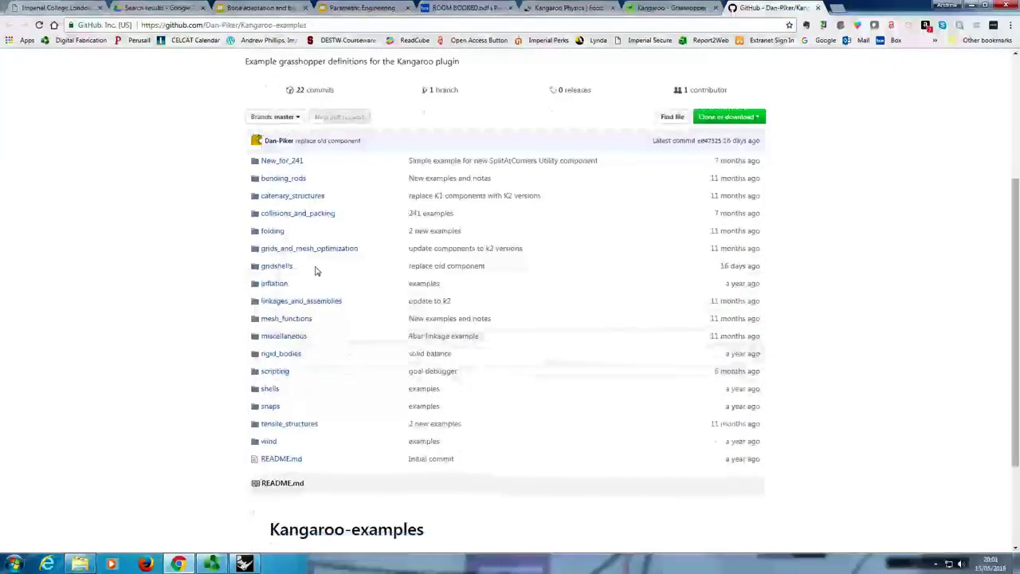
left_click(275, 178)
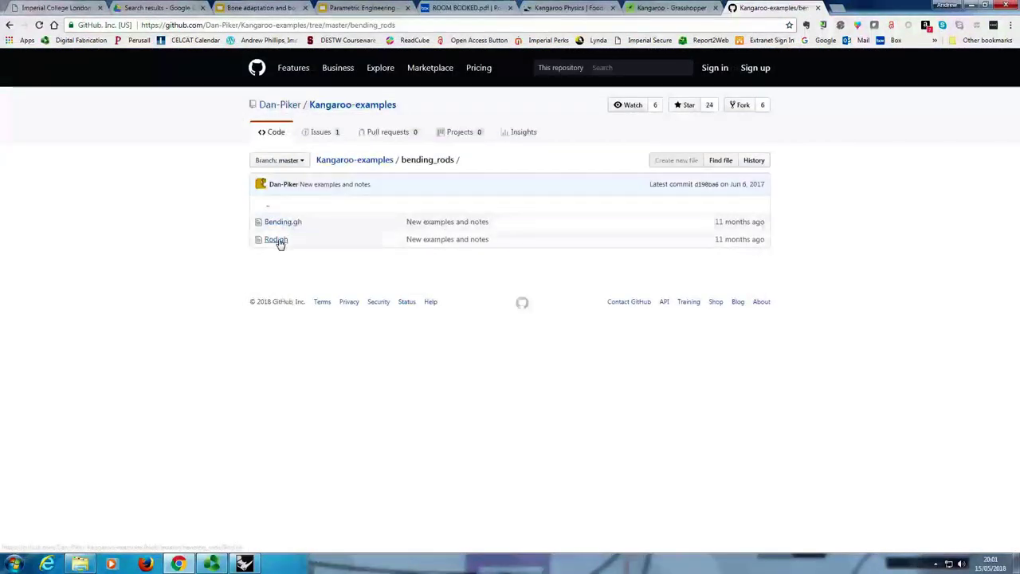
left_click(11, 26)
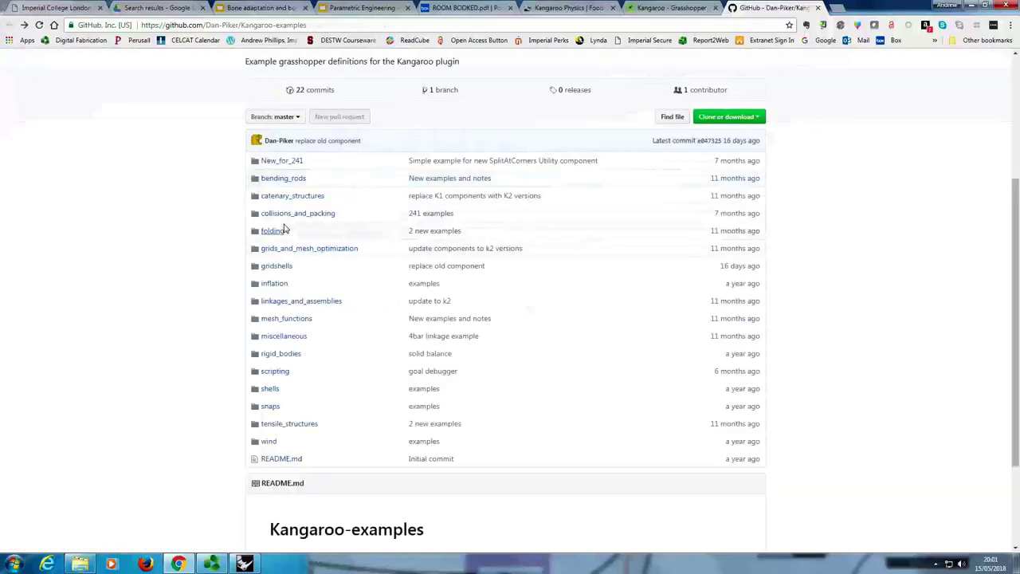